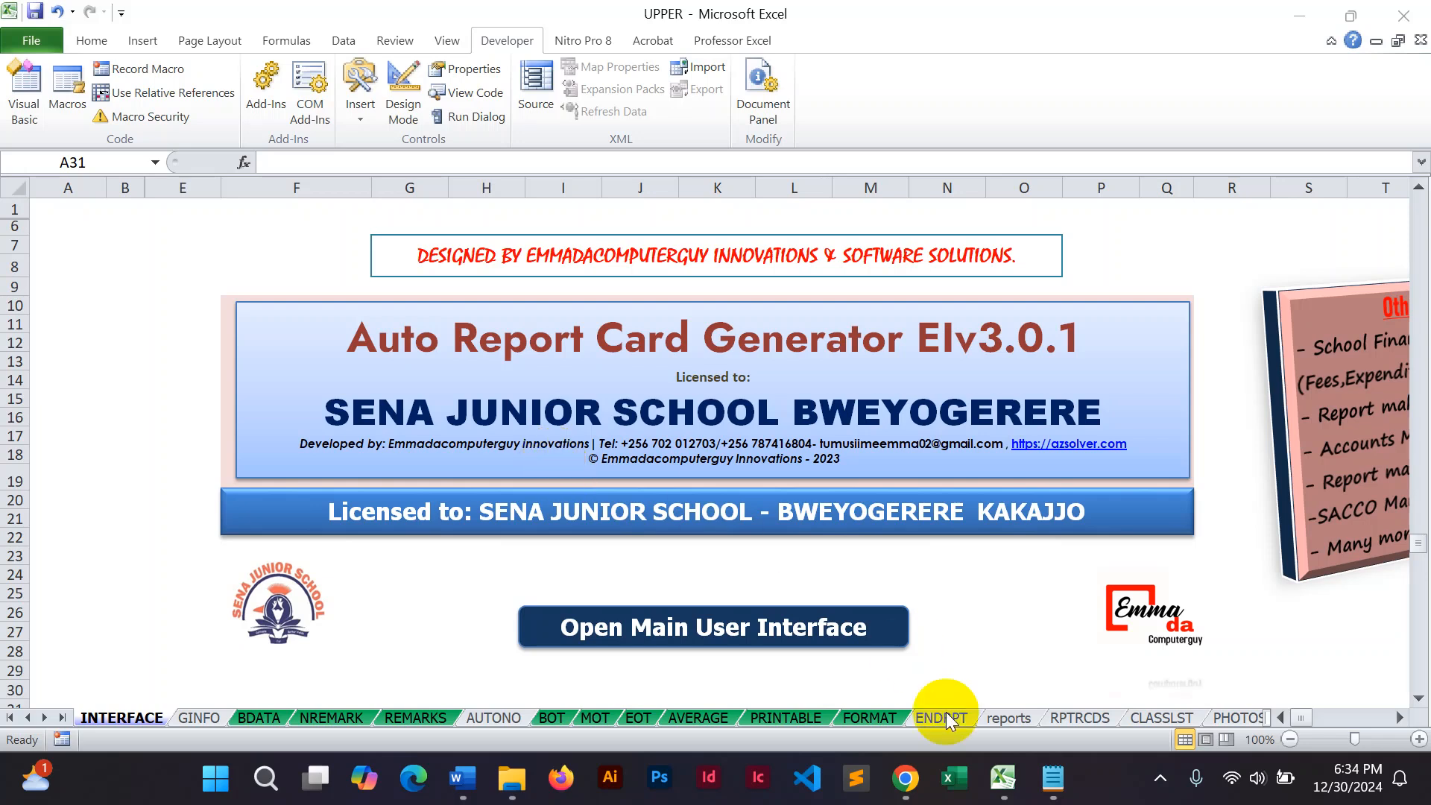
Step: Switch to the Book2 workbook and try to delete its only sheet, INTERFACE
{"action": "left_click", "coordinate": [1004, 779]}
{"action": "left_click", "coordinate": [1219, 664]}
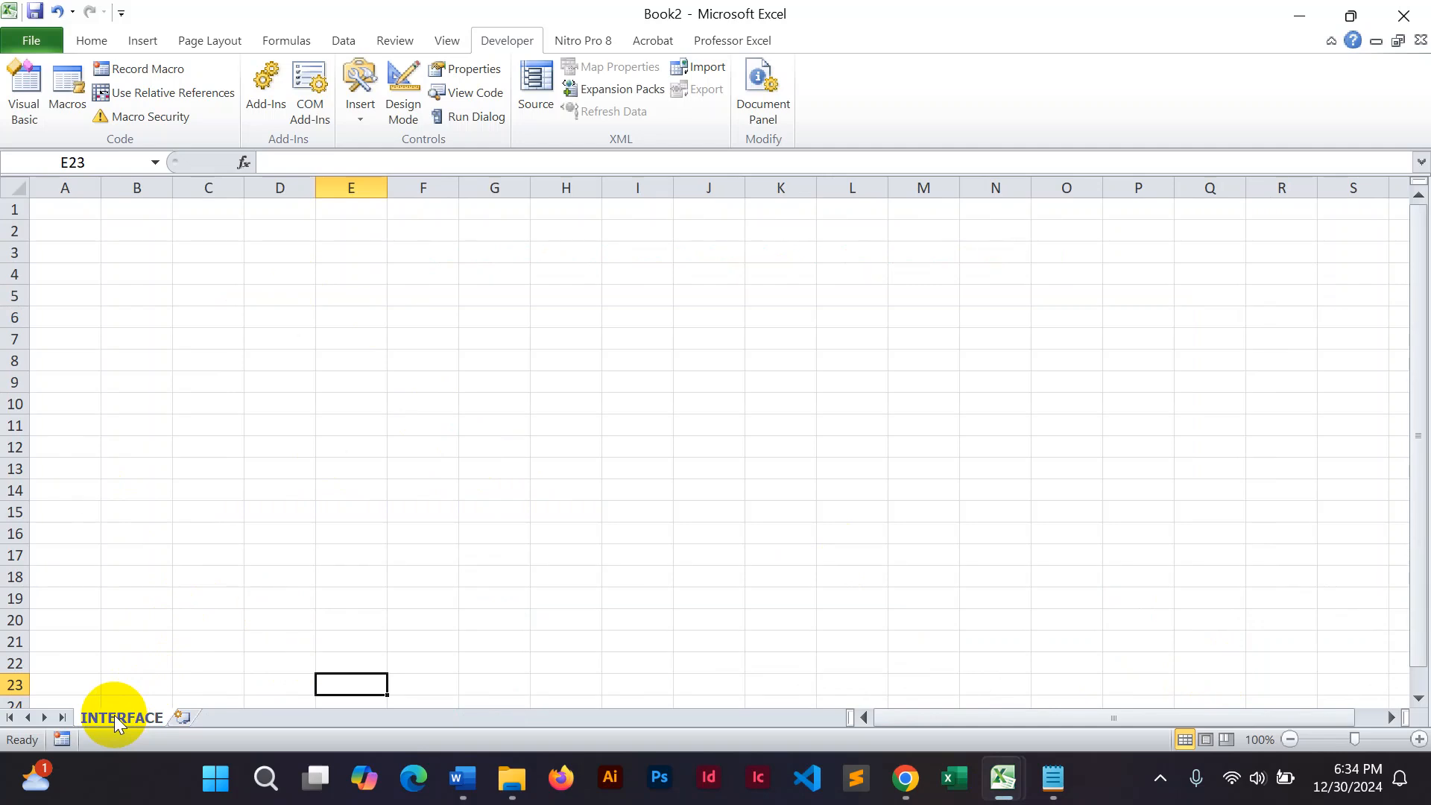
{"action": "right_click", "coordinate": [140, 712]}
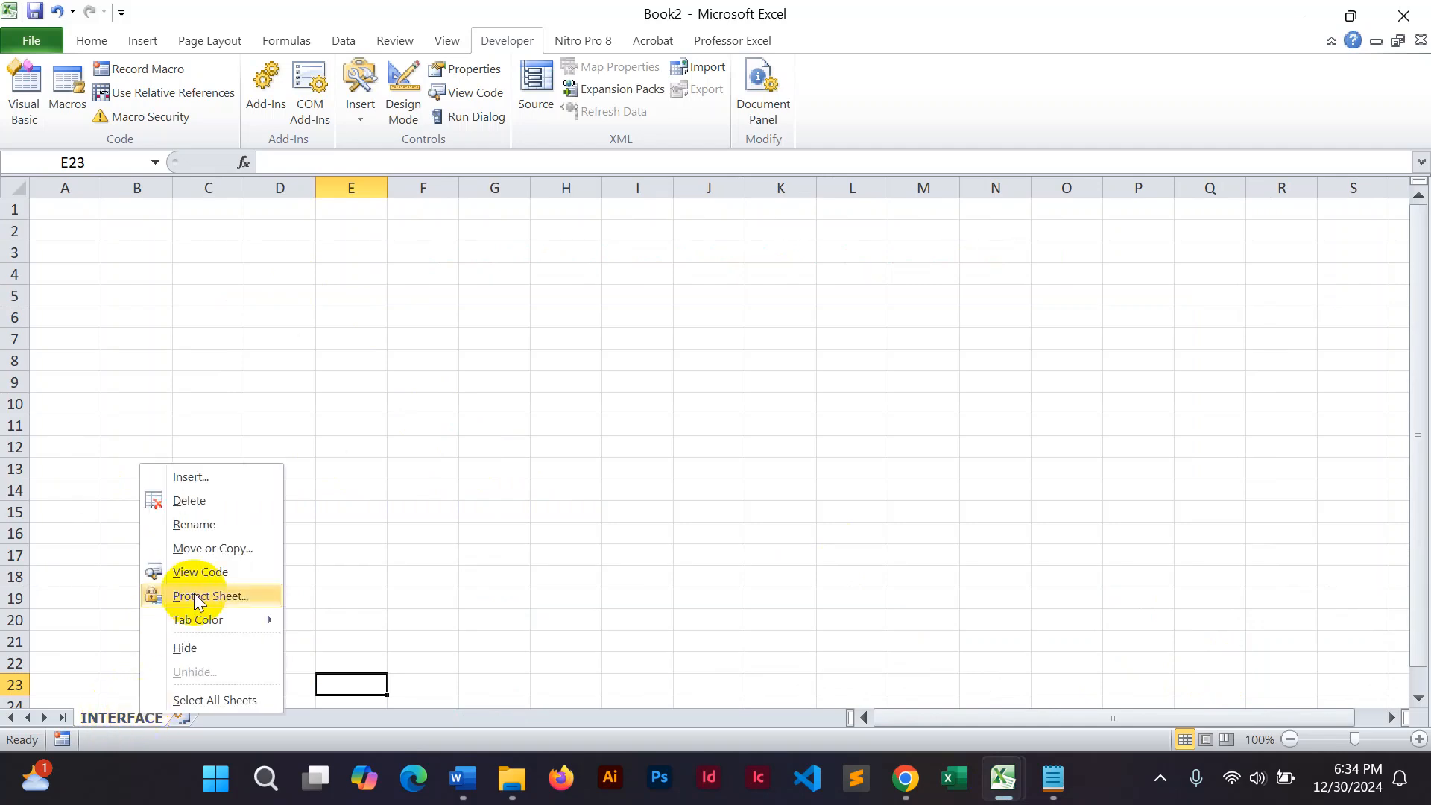
{"action": "left_click", "coordinate": [195, 506]}
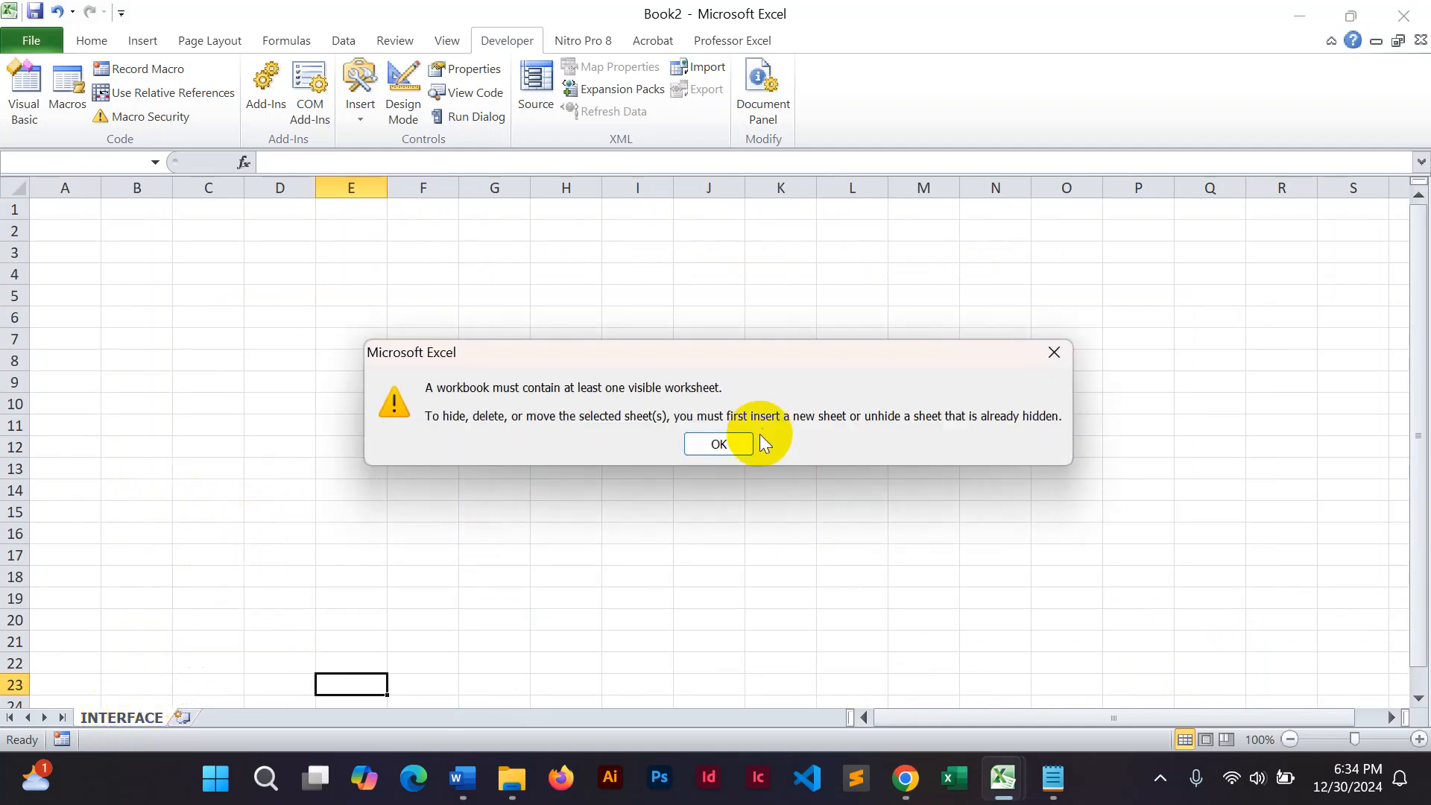
{"action": "left_click", "coordinate": [709, 442]}
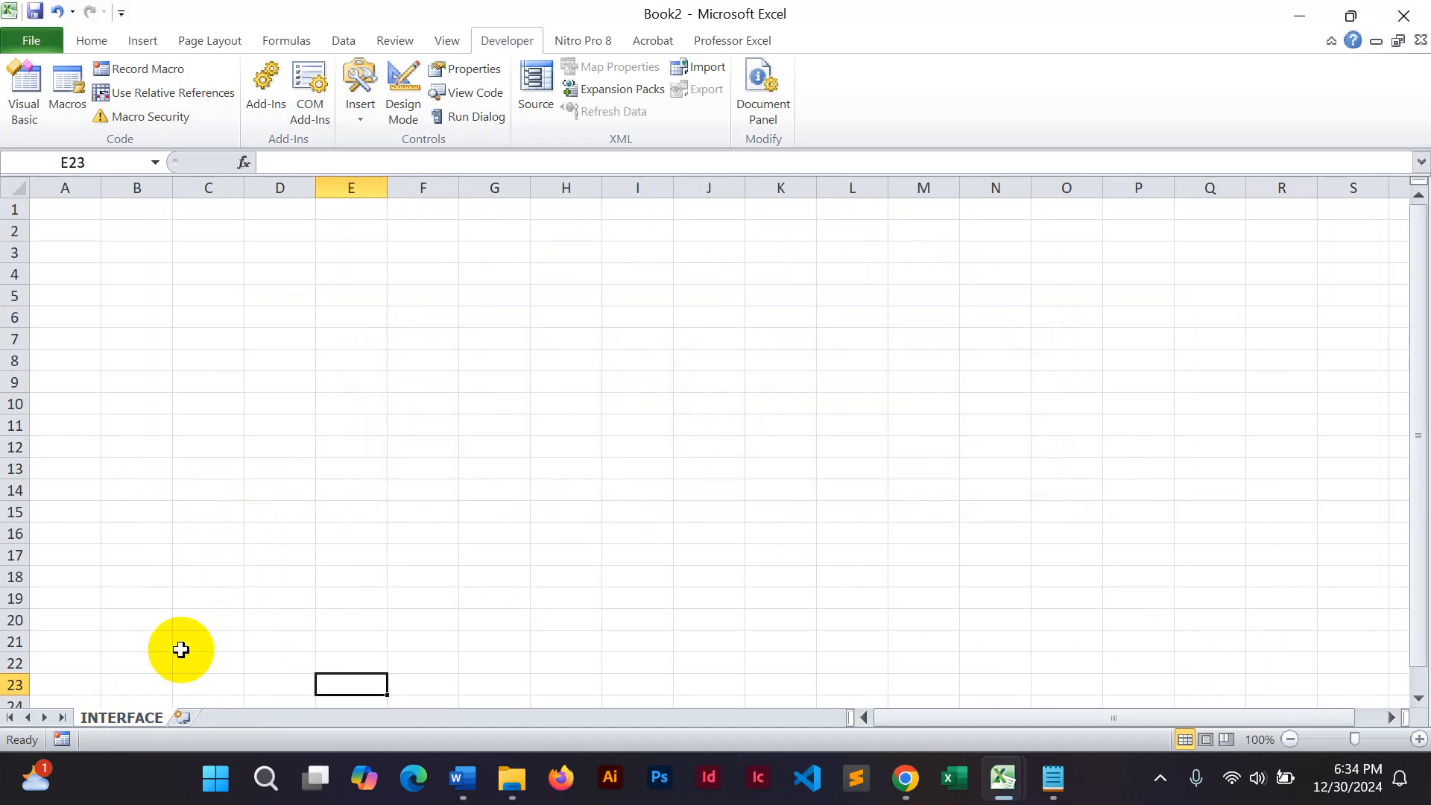
{"action": "right_click", "coordinate": [110, 717]}
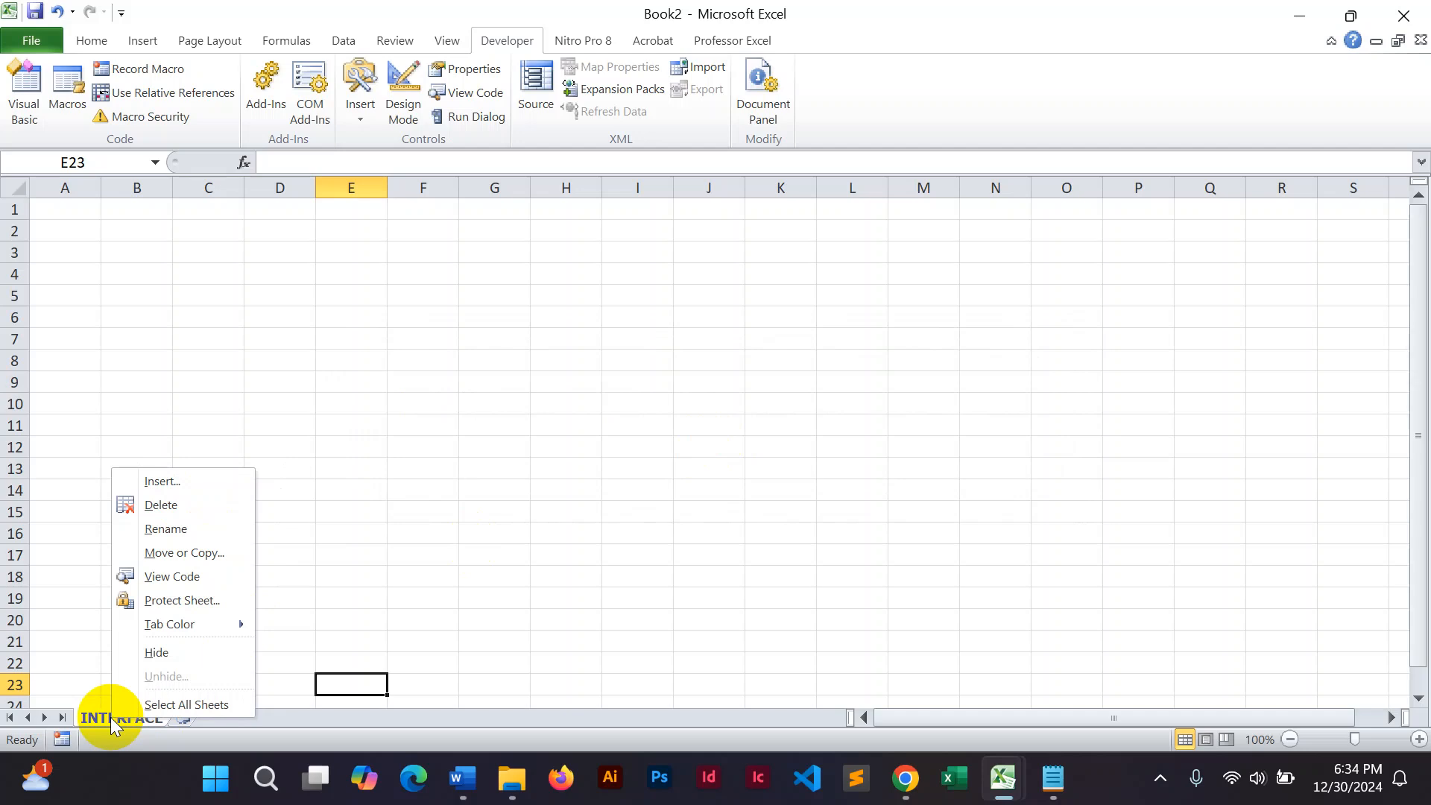
{"action": "left_click", "coordinate": [153, 507]}
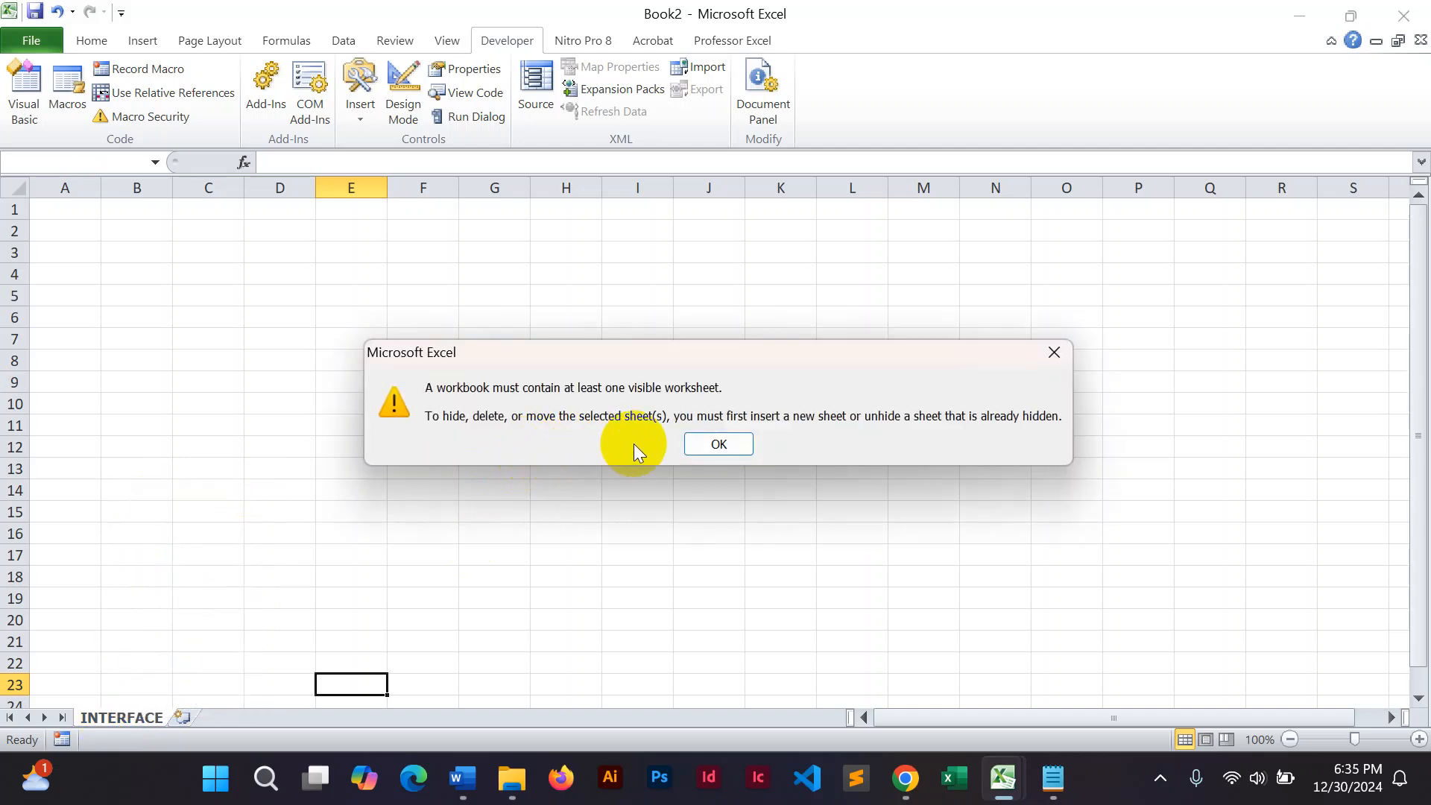
{"action": "left_click", "coordinate": [704, 444]}
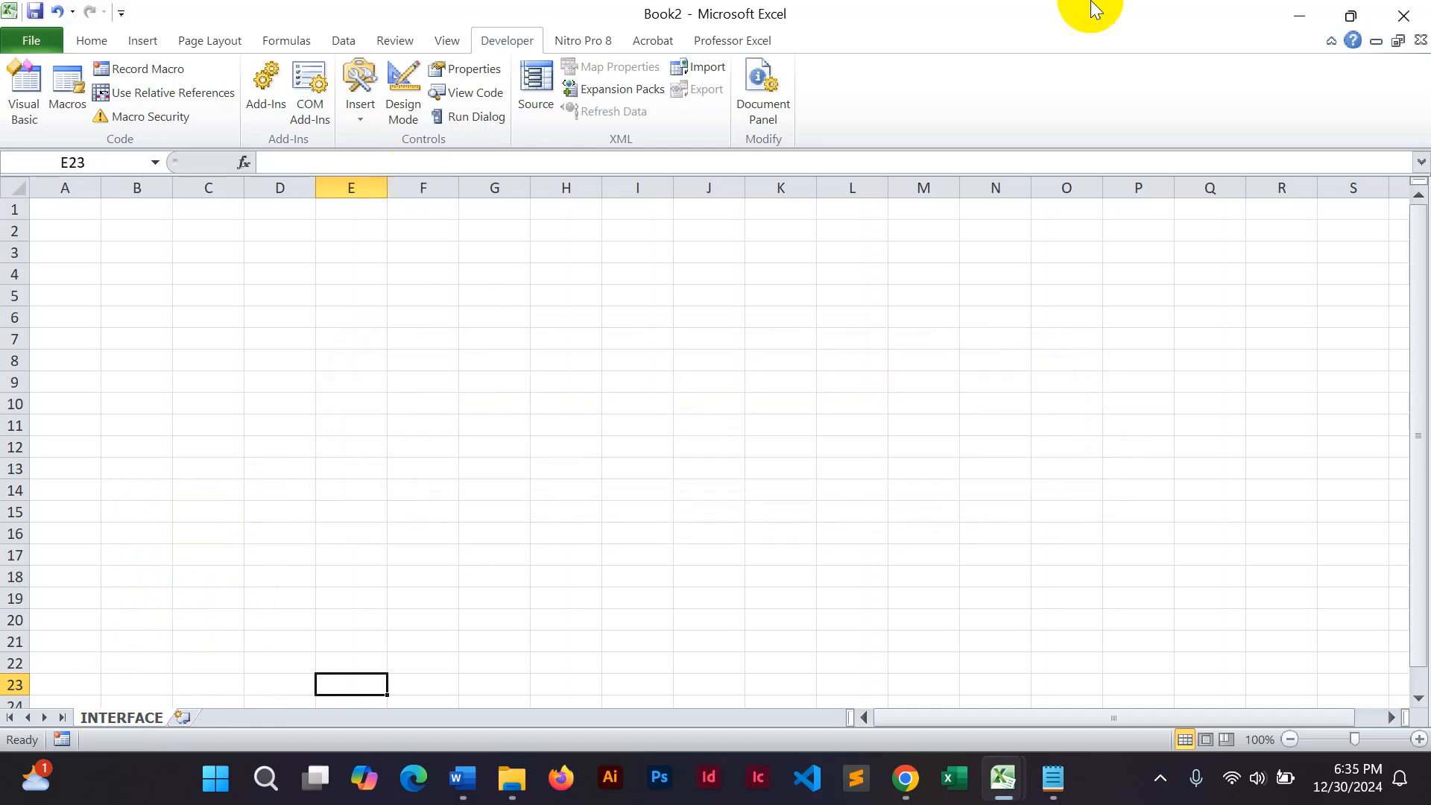
Step: Close Book2 without saving its changes and create a new blank workbook
{"action": "left_click", "coordinate": [1402, 11]}
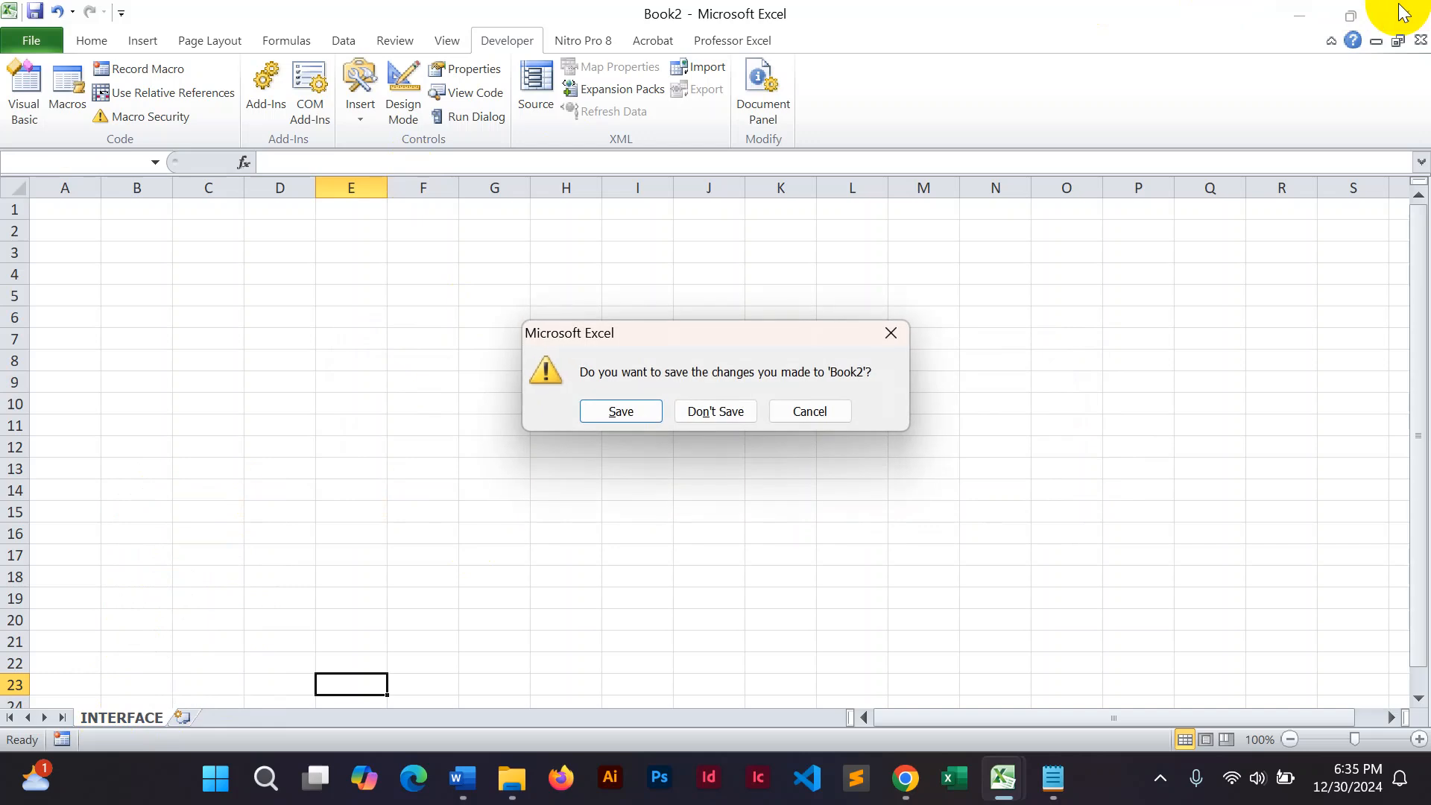
{"action": "left_click", "coordinate": [711, 409]}
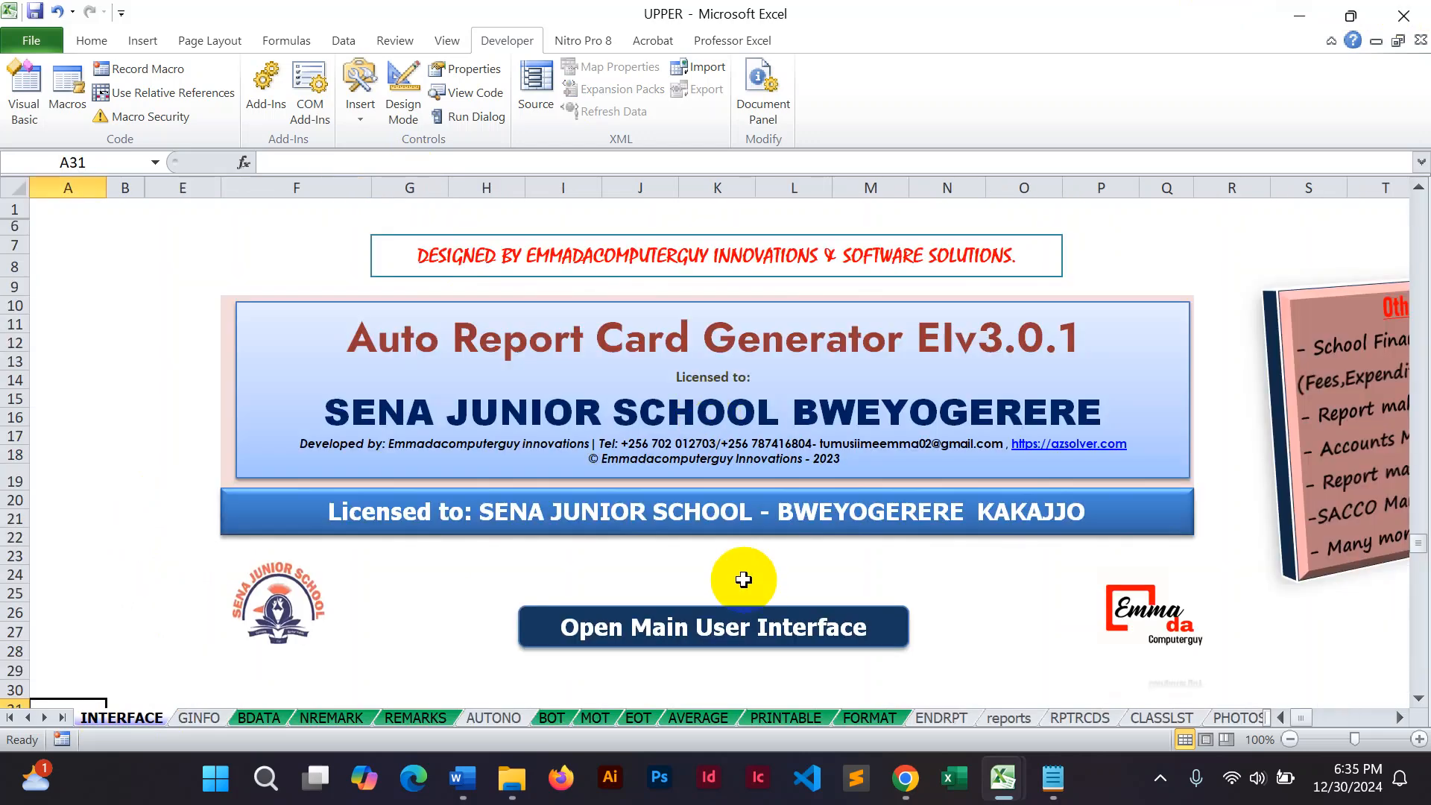
{"action": "key", "text": "ctrl+n"}
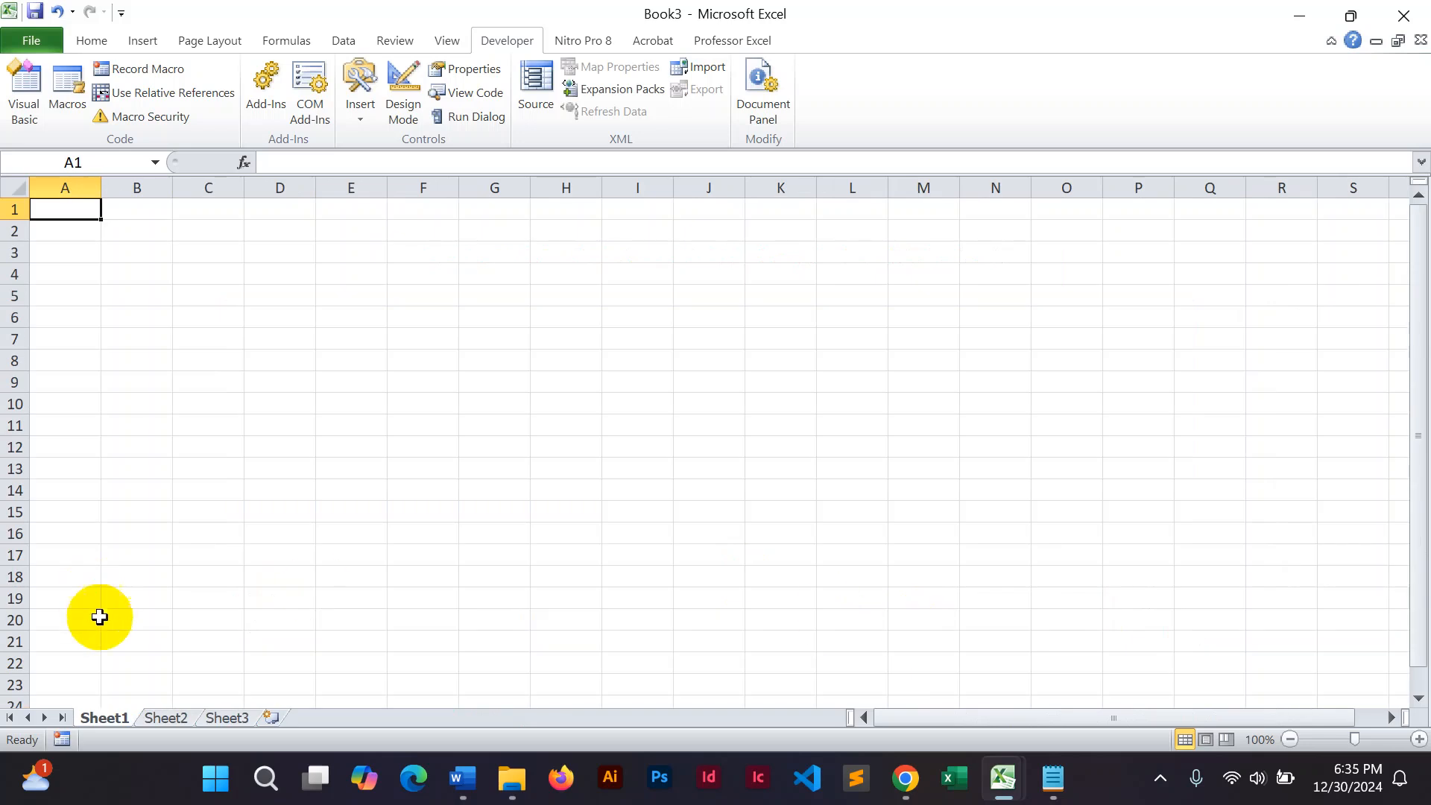
{"action": "left_click", "coordinate": [169, 719]}
{"action": "right_click", "coordinate": [169, 719]}
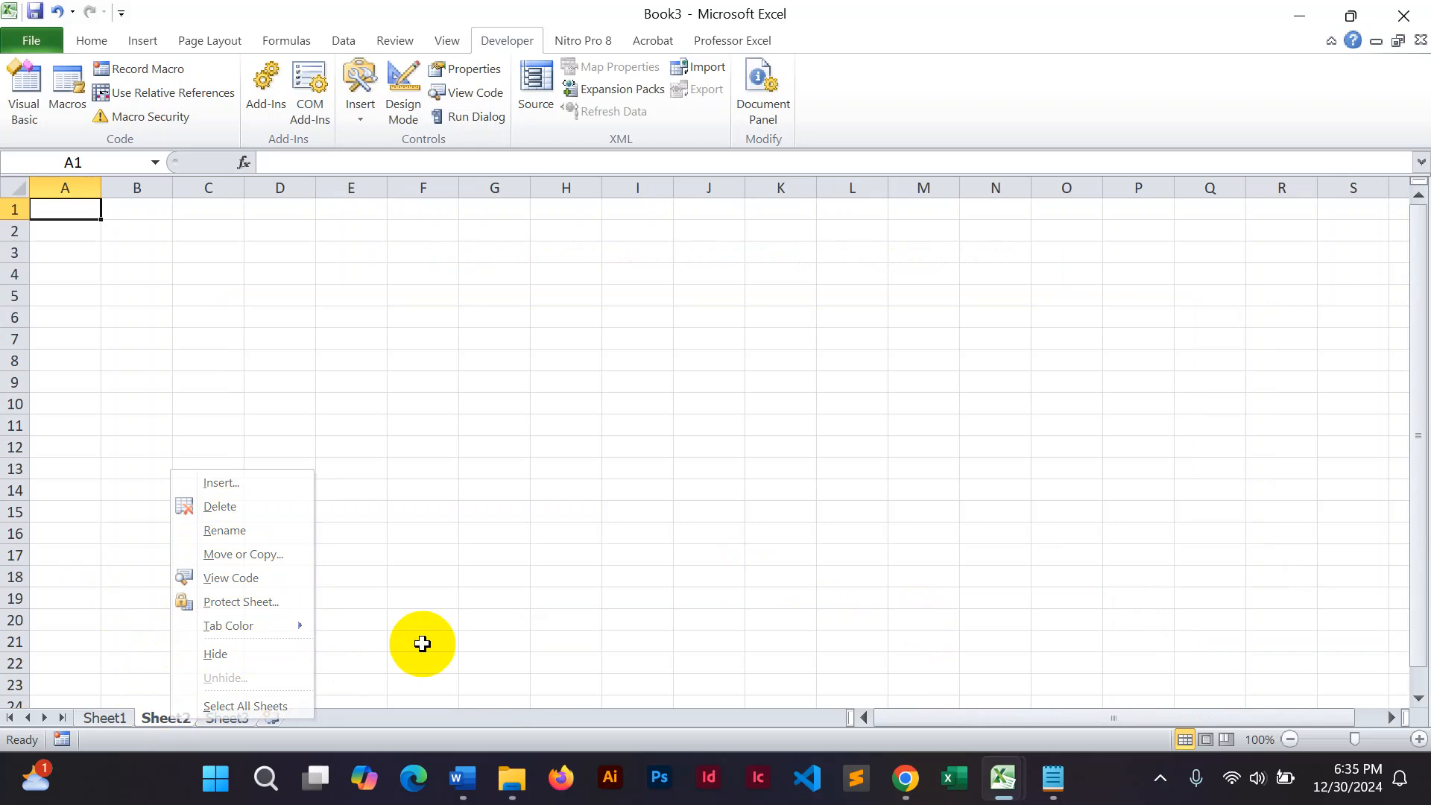
{"action": "key", "text": "Escape"}
Step: Rename Sheet1 of the new workbook as INTERFACE
{"action": "left_click", "coordinate": [104, 719]}
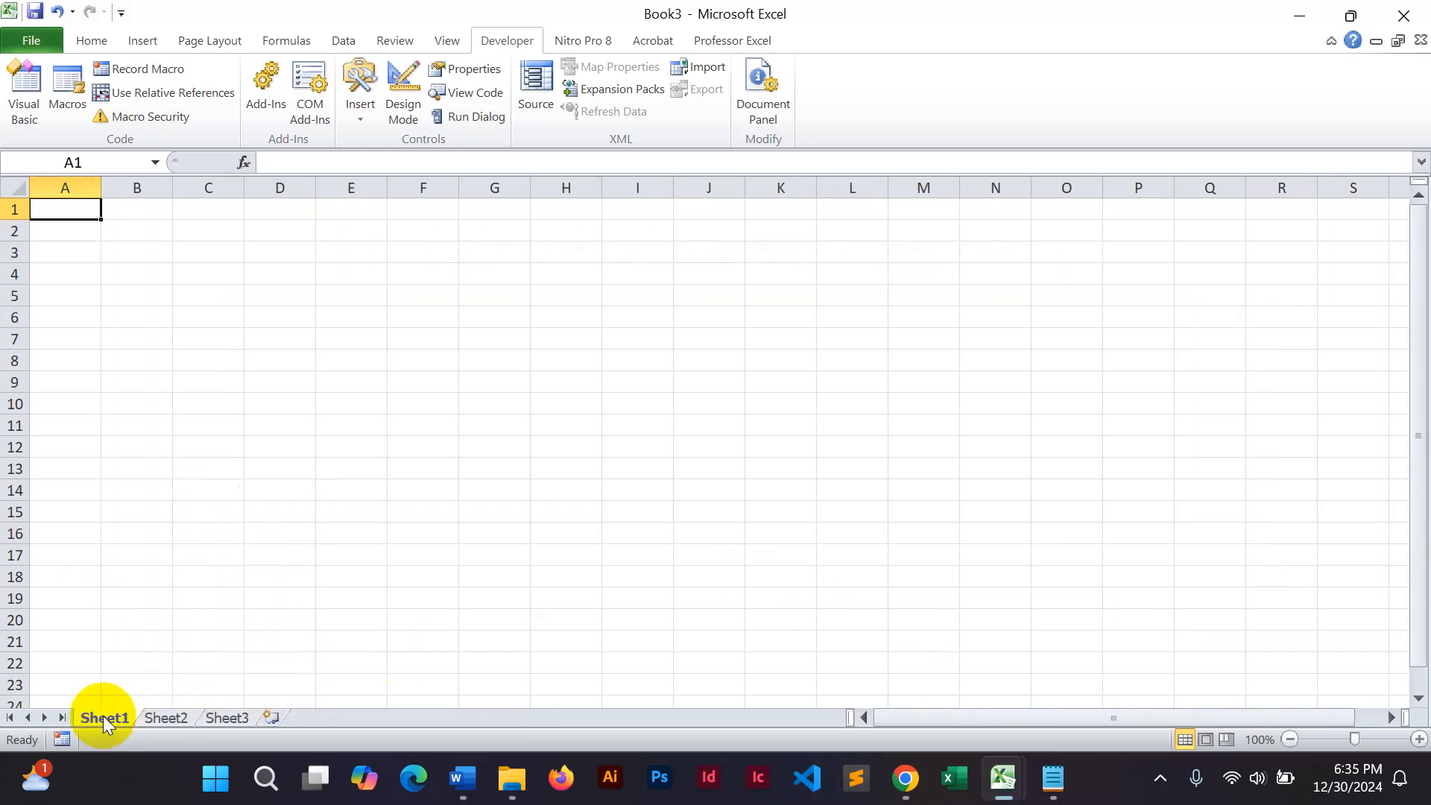
{"action": "double_click", "coordinate": [104, 718]}
{"action": "key", "text": "BackSpace"}
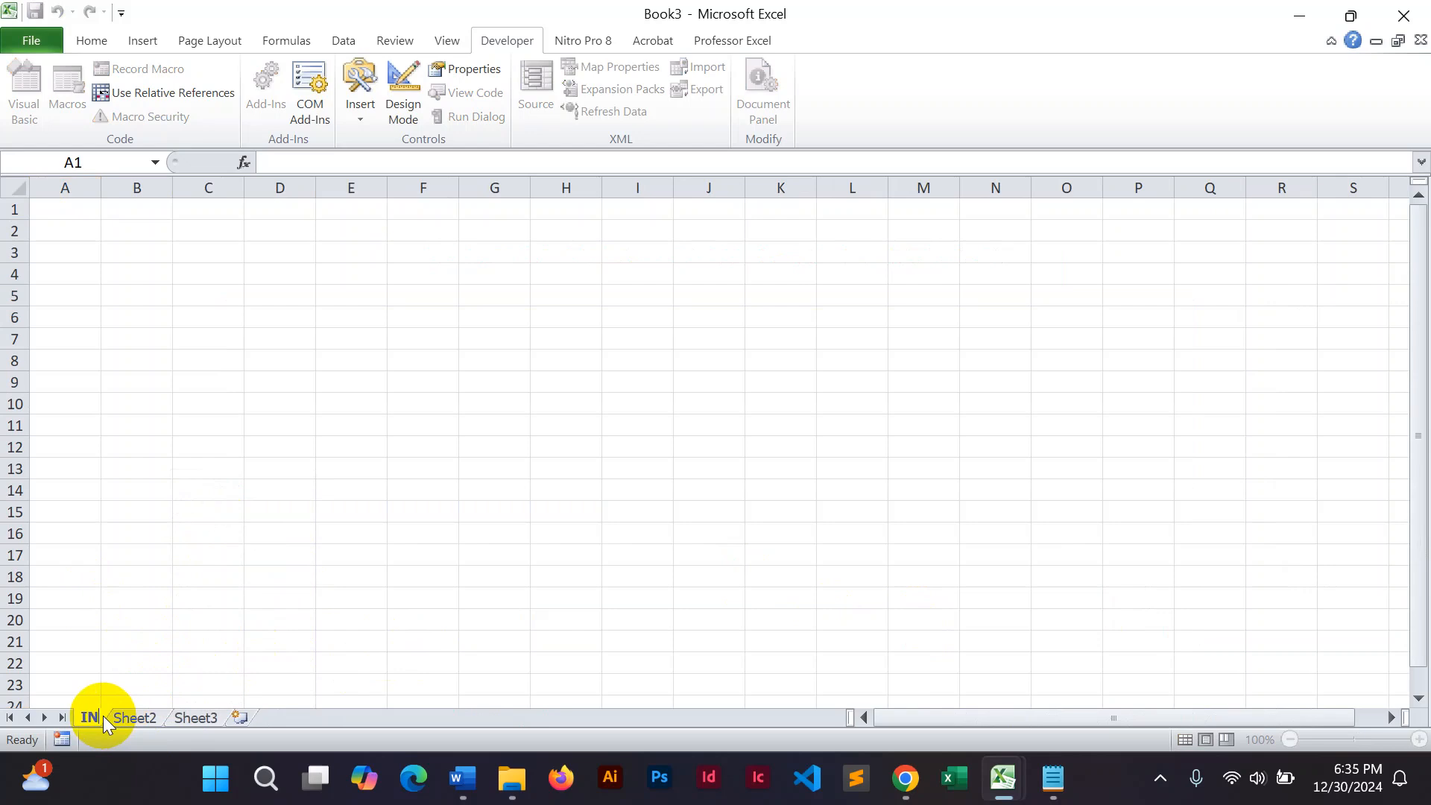
{"action": "type", "text": "INTERFACE"}
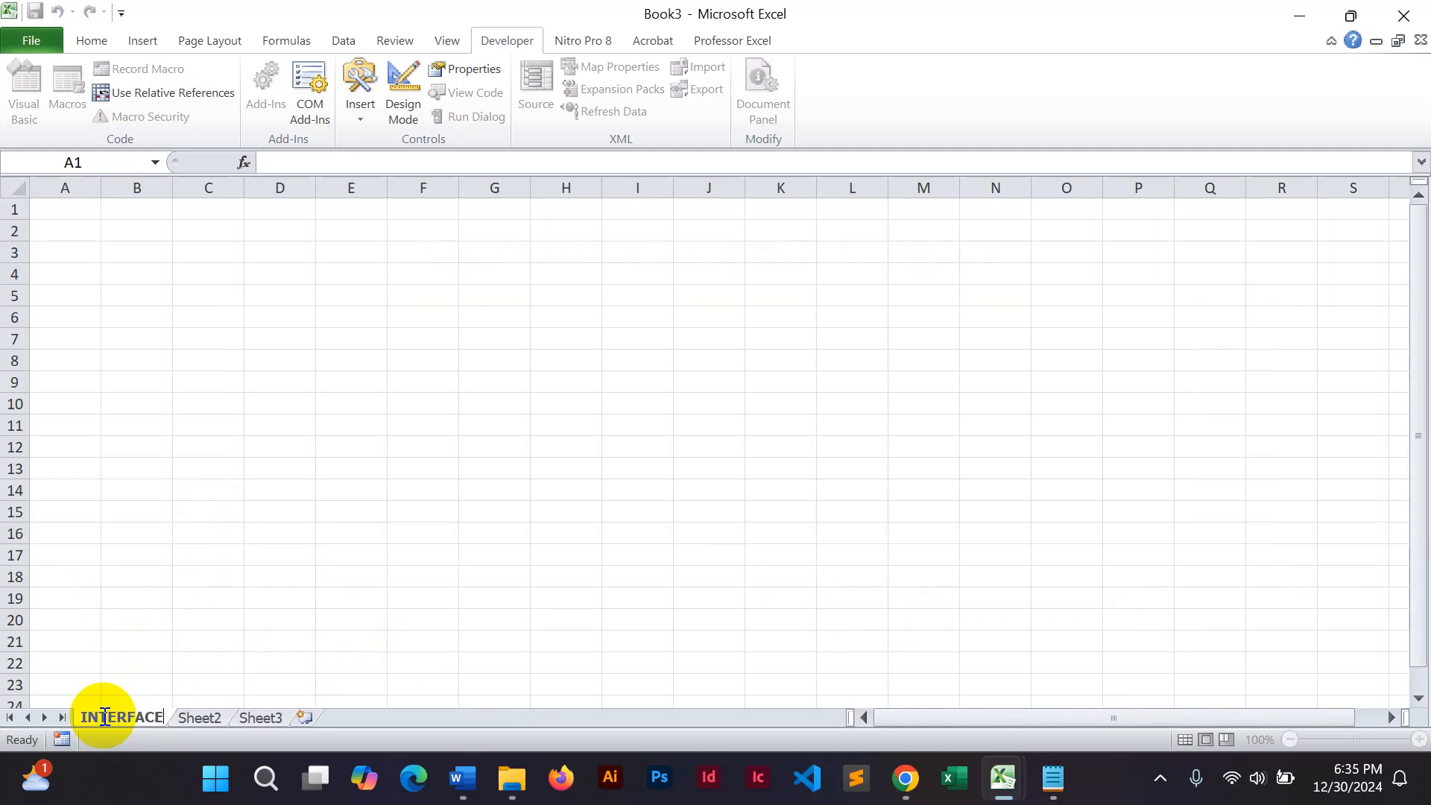
{"action": "left_click", "coordinate": [460, 594]}
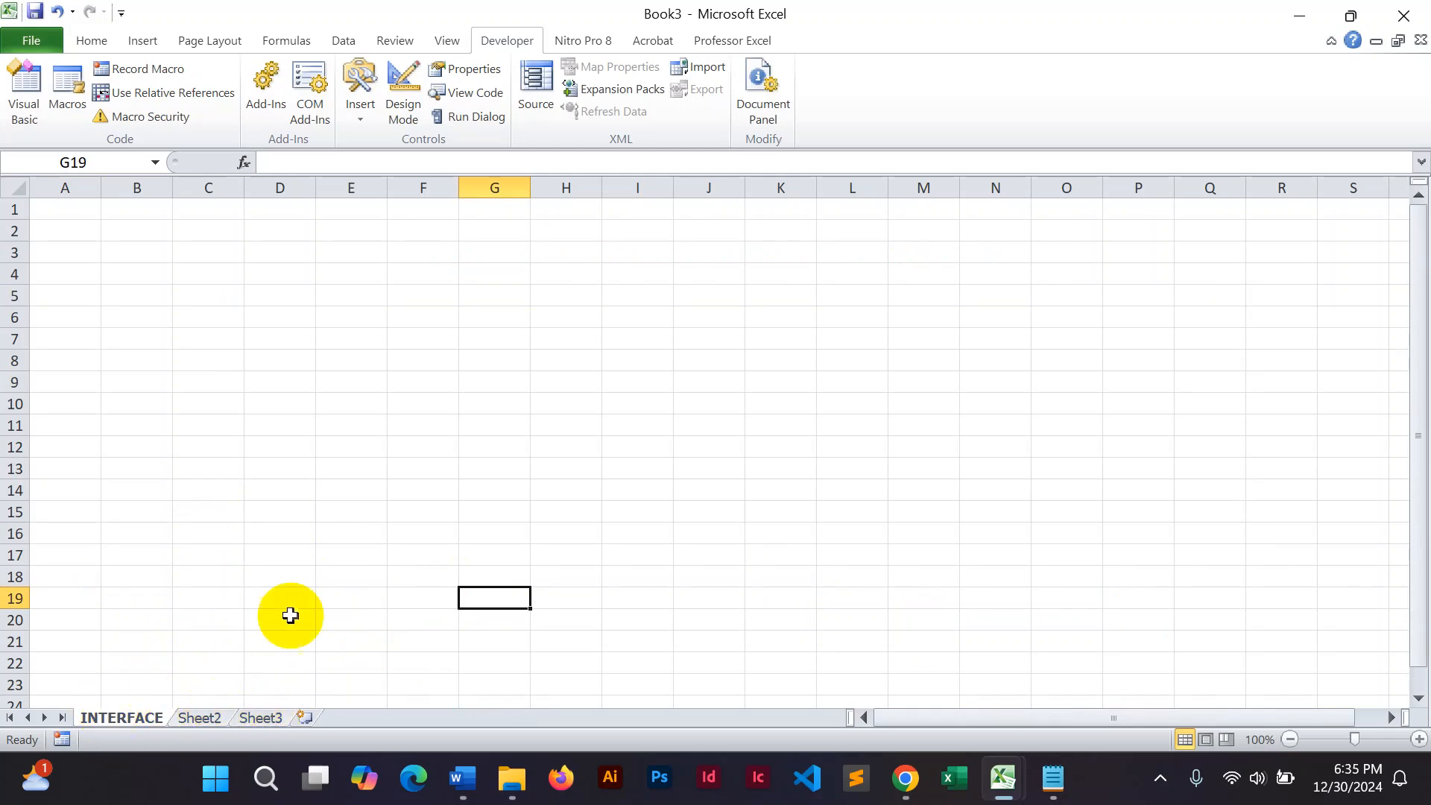
{"action": "left_click", "coordinate": [441, 576]}
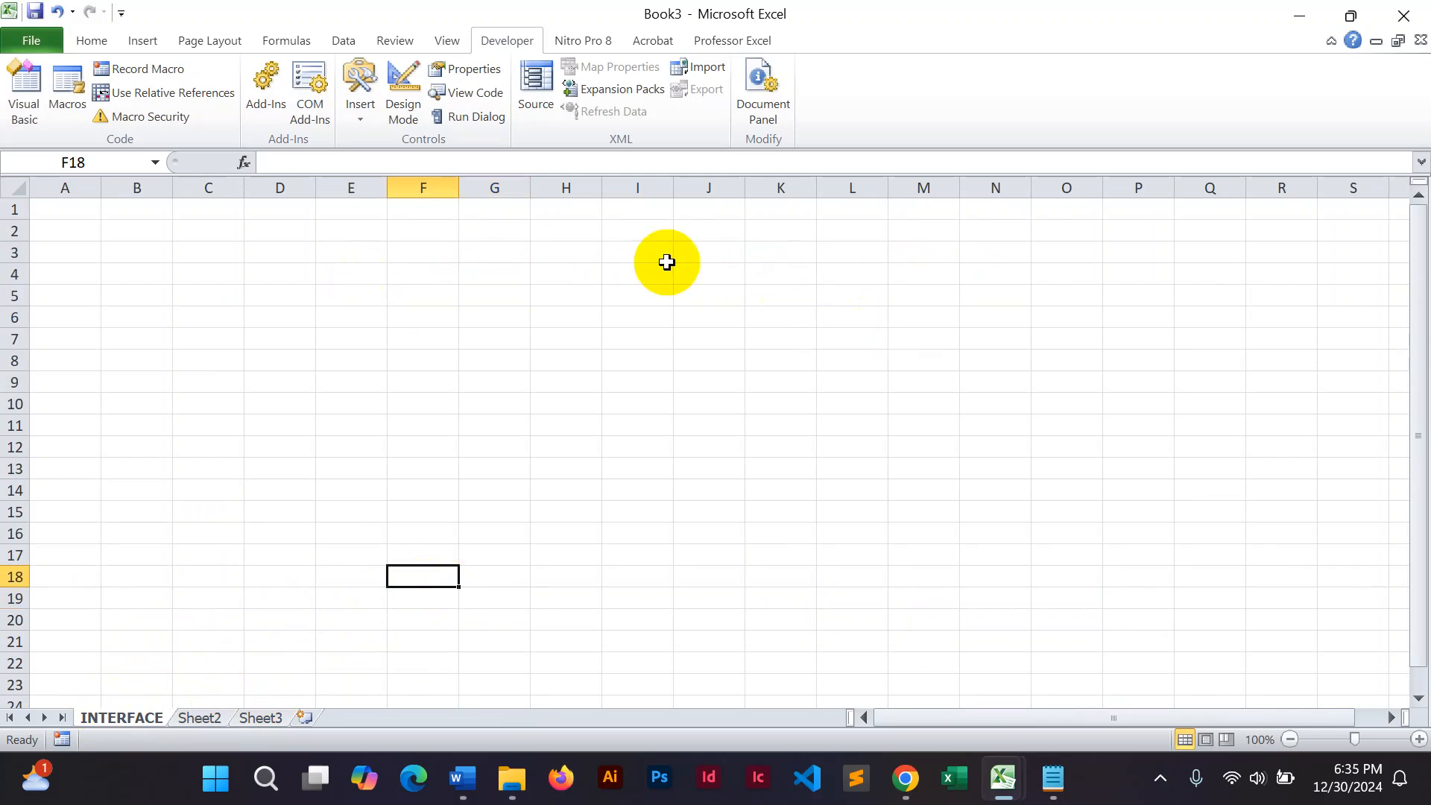
Step: Turn off the gridlines on the INTERFACE sheet
{"action": "left_click", "coordinate": [445, 42]}
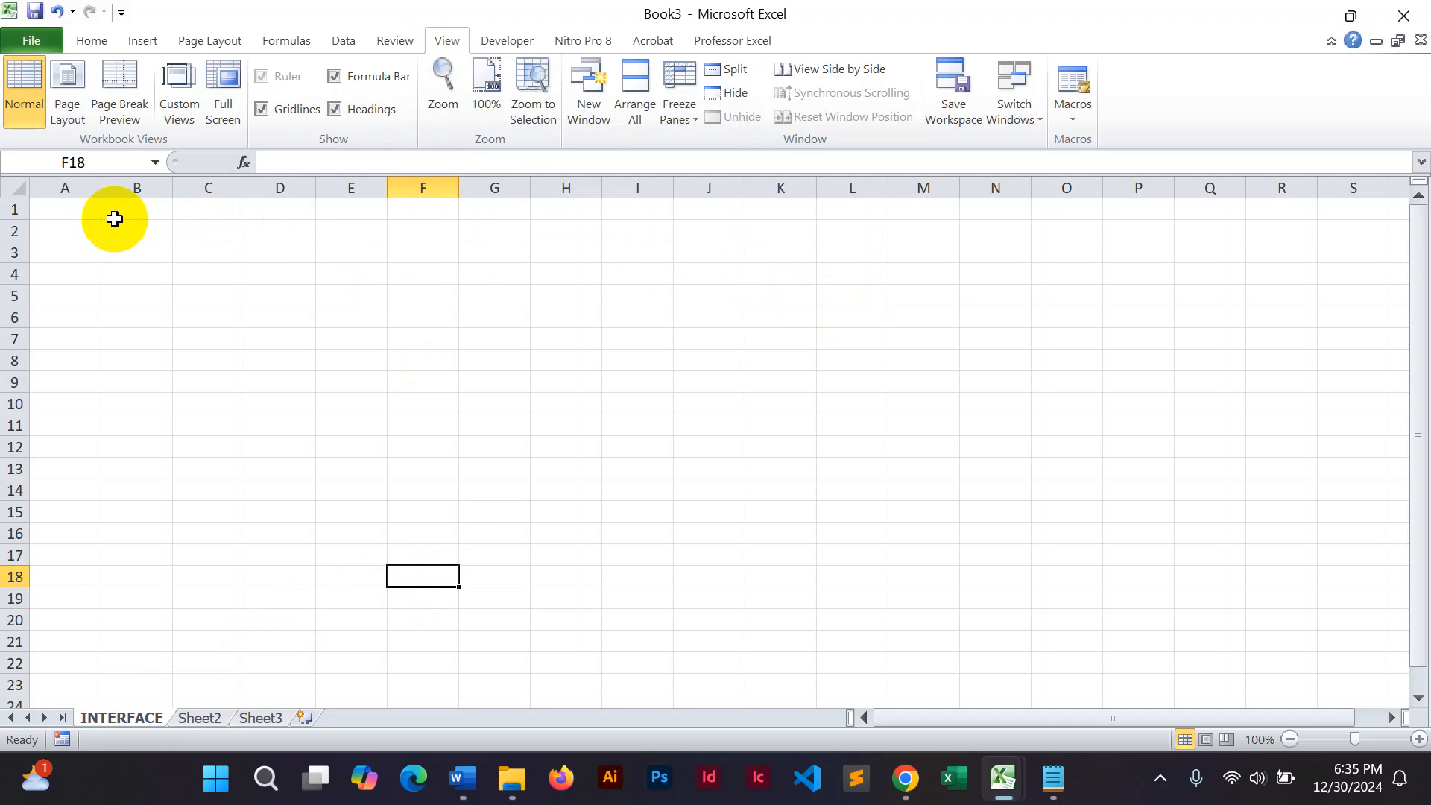
{"action": "left_click", "coordinate": [262, 110]}
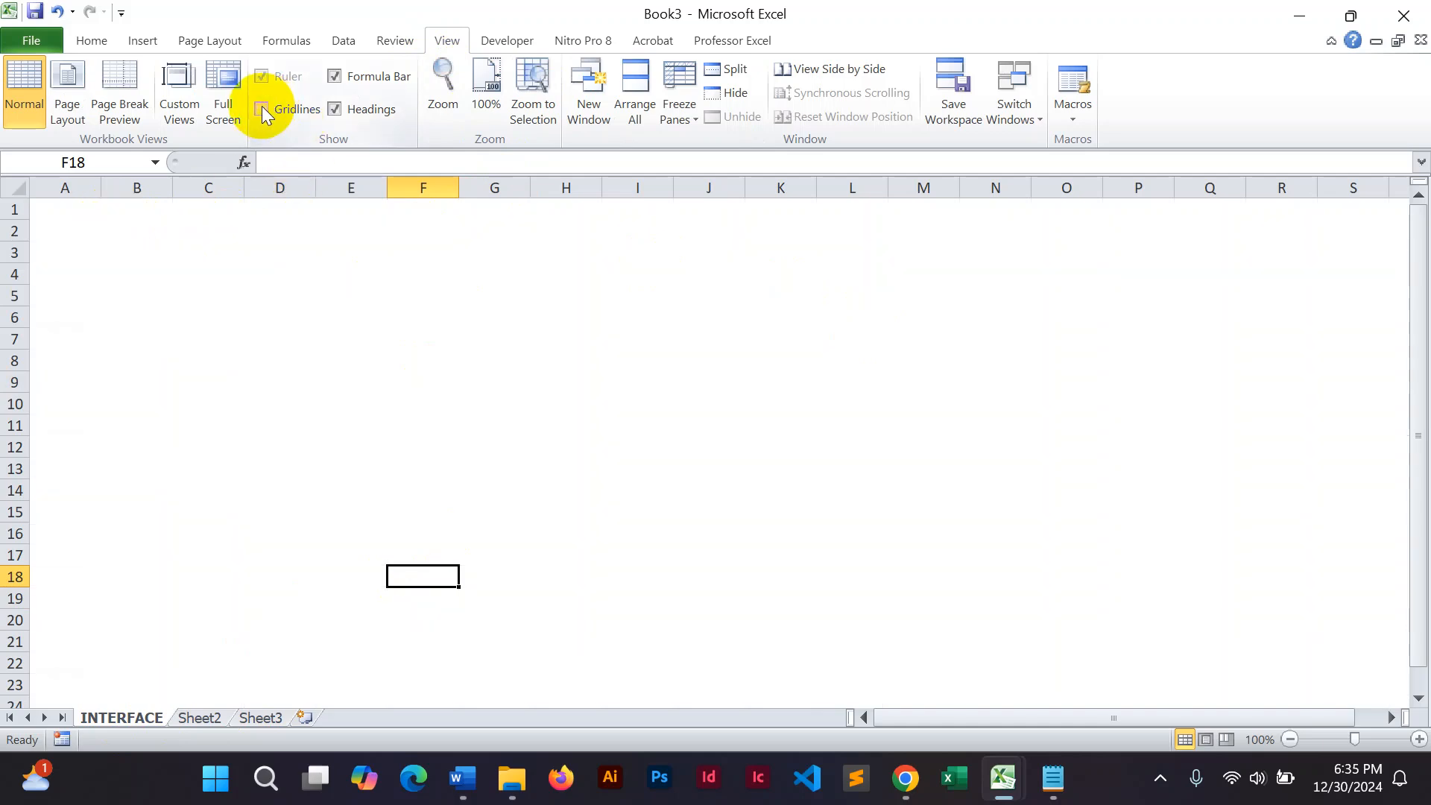
{"action": "left_click", "coordinate": [263, 111]}
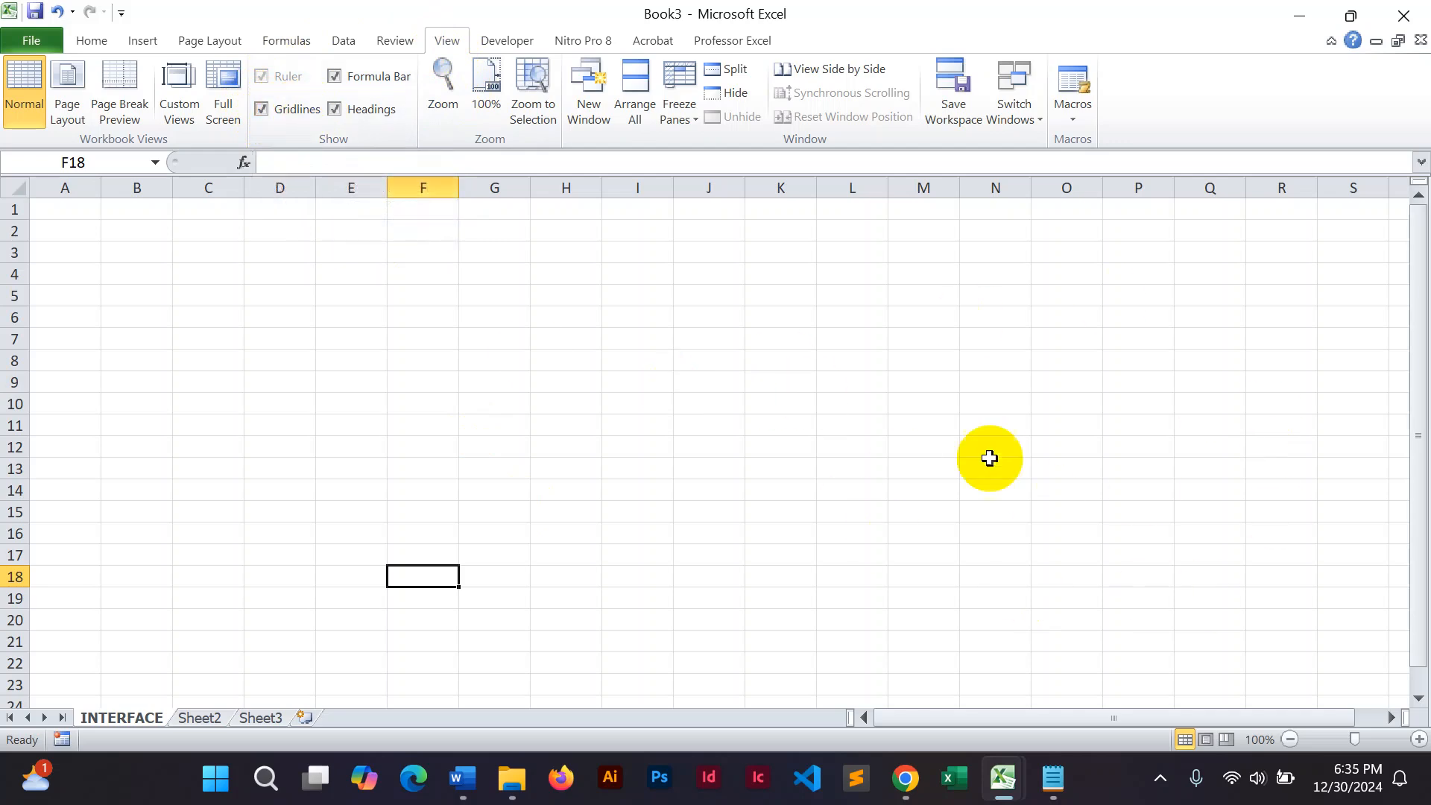
{"action": "left_click", "coordinate": [263, 110]}
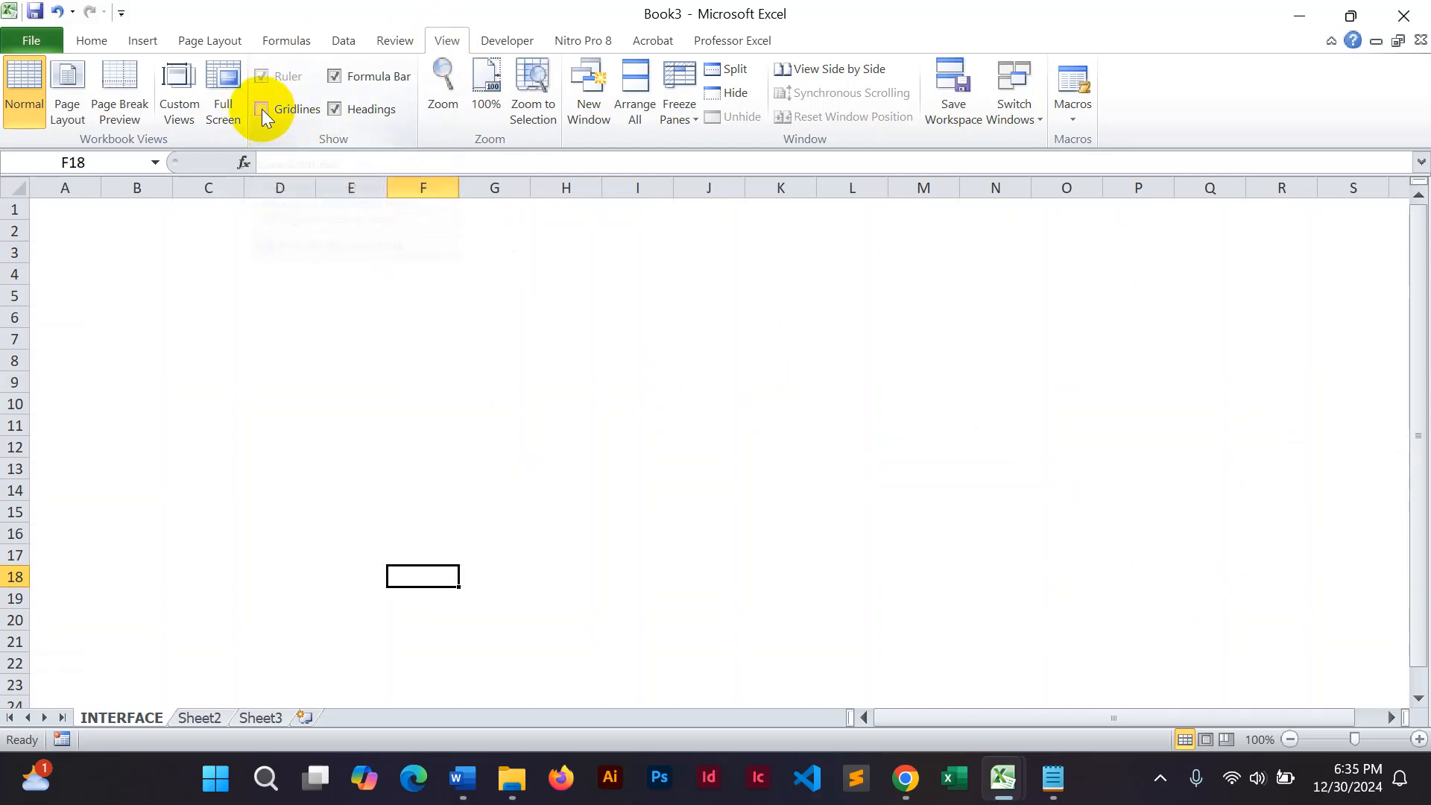
{"action": "left_click", "coordinate": [717, 426]}
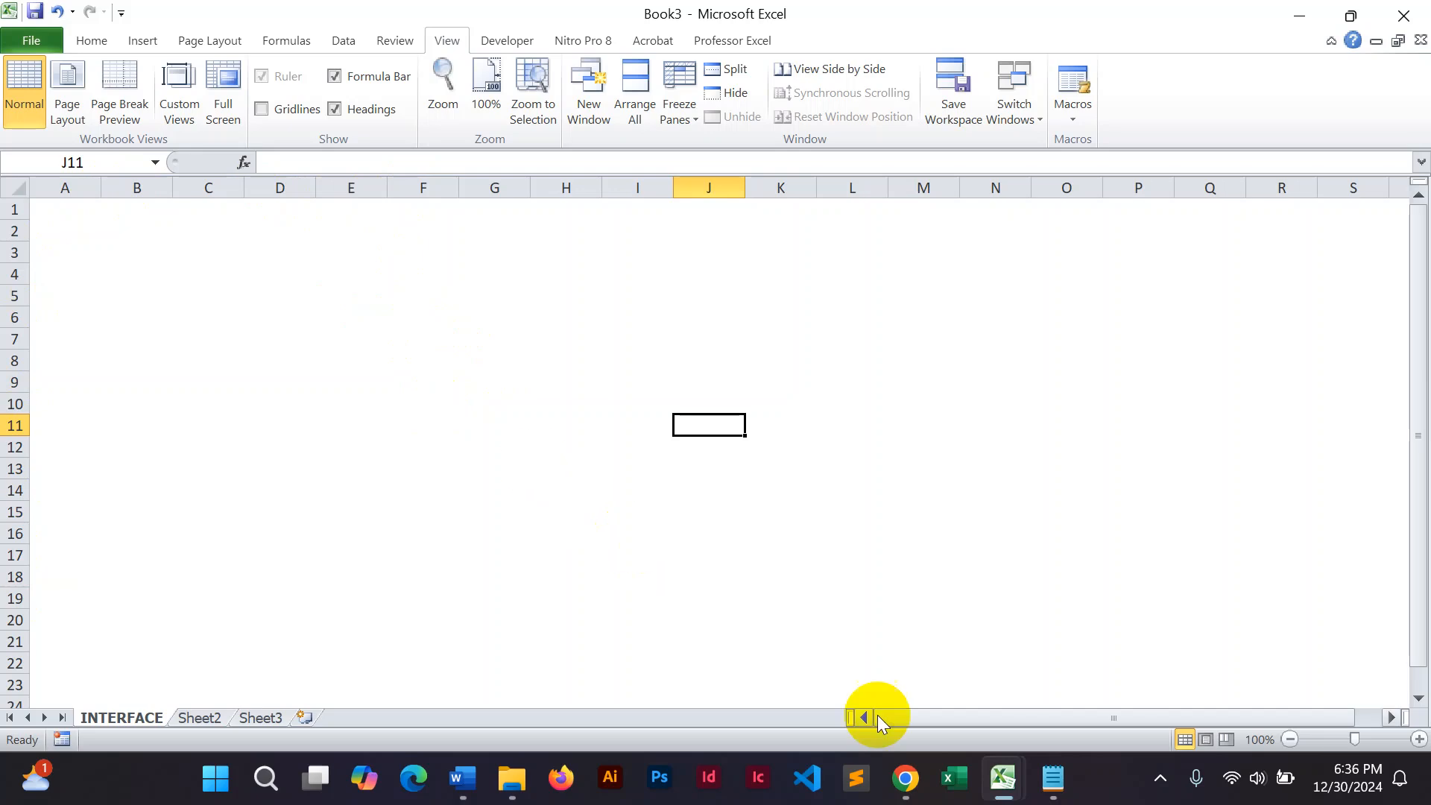
Step: Examine the banner layout on the INTERFACE sheet of the UPPER workbook, then return to Book3
{"action": "mouse_move", "coordinate": [1002, 779]}
{"action": "left_click", "coordinate": [650, 671]}
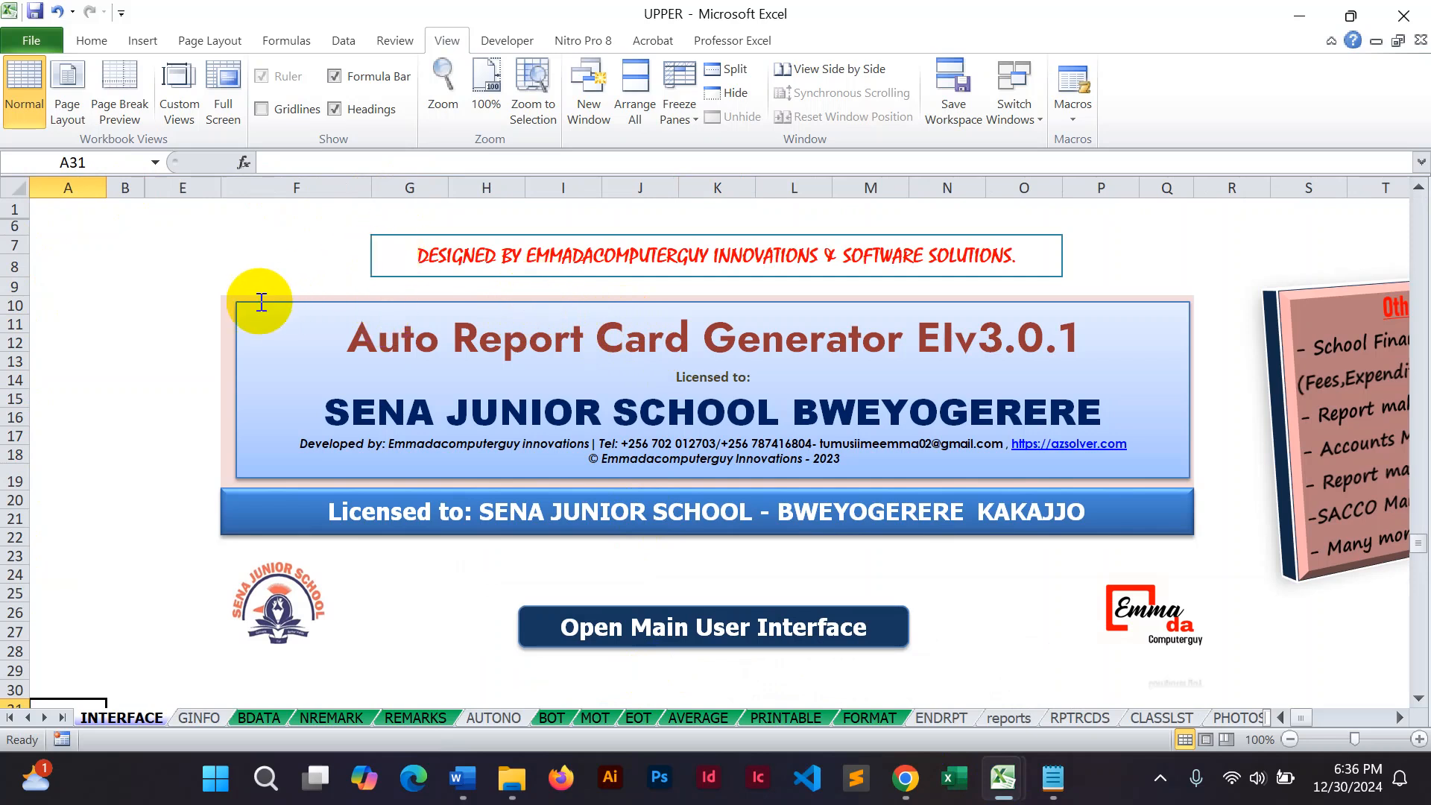
{"action": "mouse_move", "coordinate": [1003, 775]}
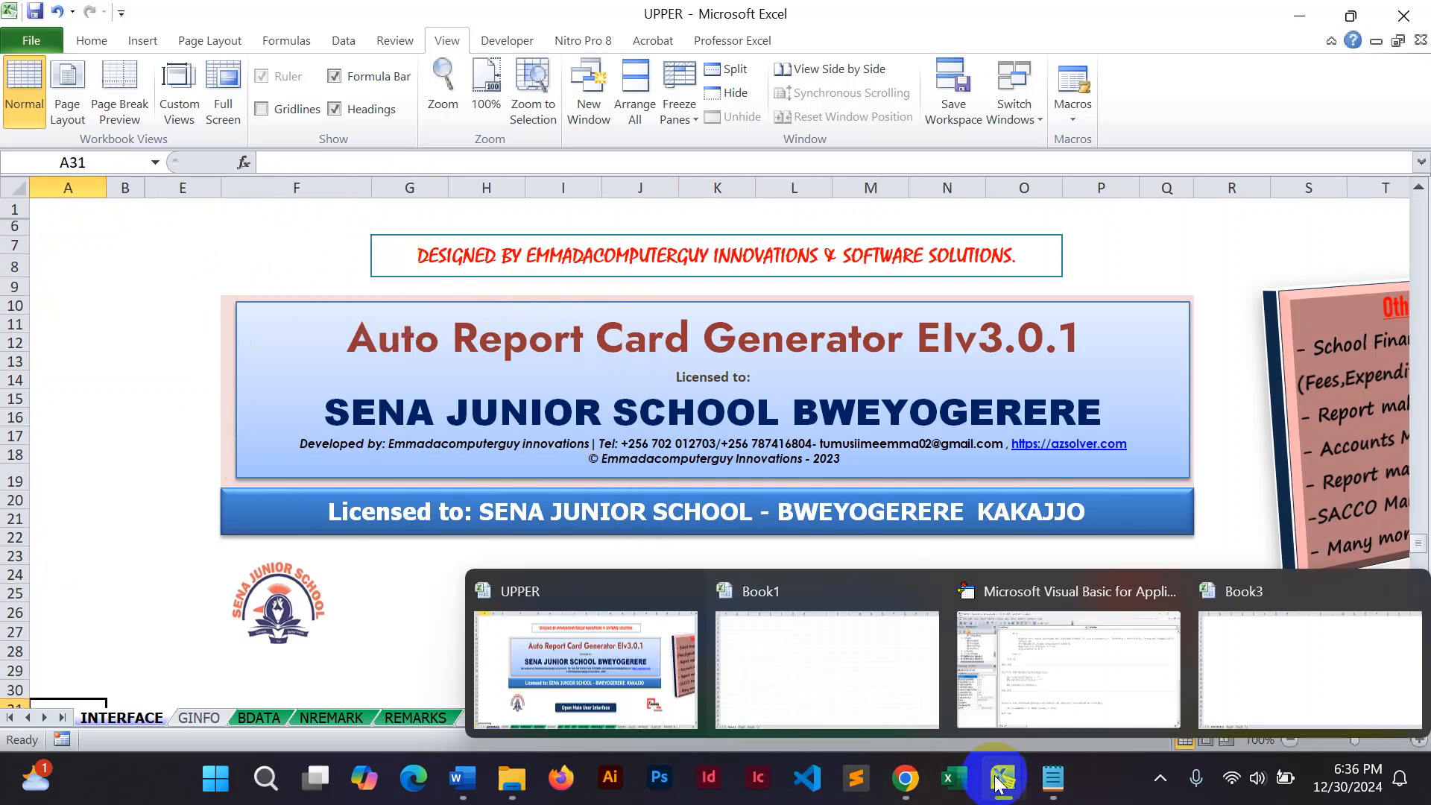
{"action": "left_click", "coordinate": [1230, 668]}
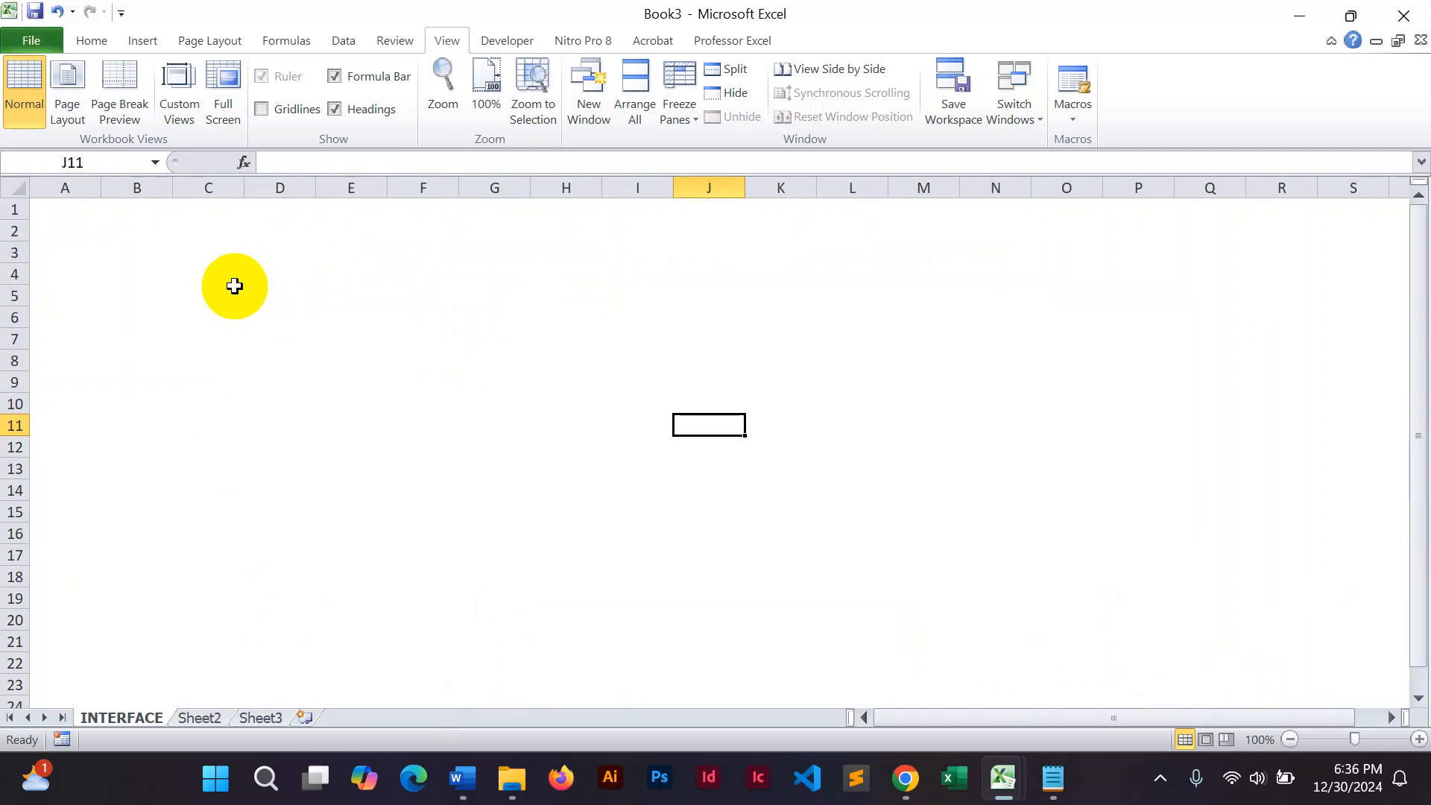
{"action": "left_click_drag", "start_coordinate": [328, 297], "coordinate": [1167, 524]}
{"action": "left_click", "coordinate": [196, 351]}
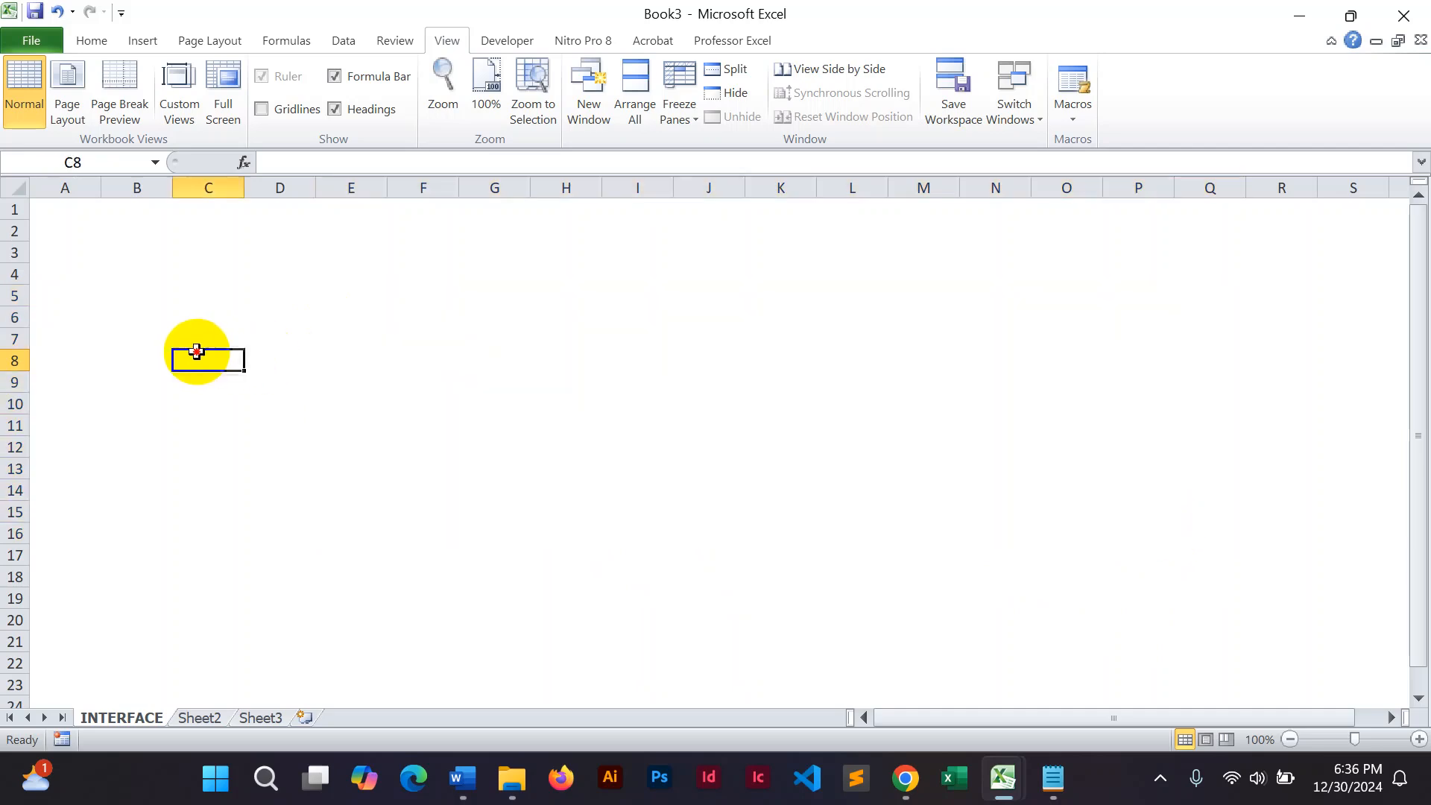
{"action": "left_click_drag", "start_coordinate": [197, 351], "coordinate": [1072, 520]}
{"action": "left_click", "coordinate": [423, 274]}
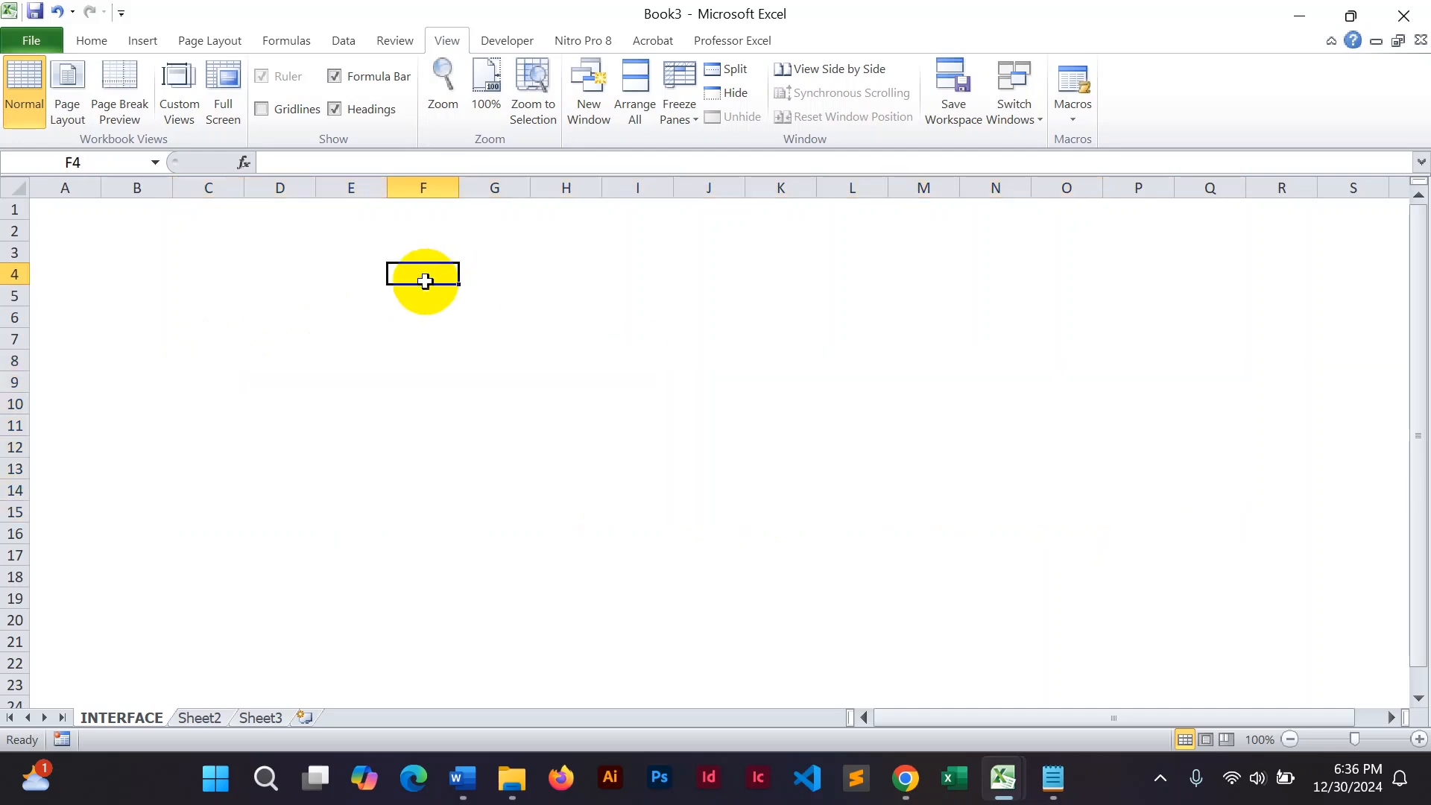
{"action": "left_click", "coordinate": [216, 387]}
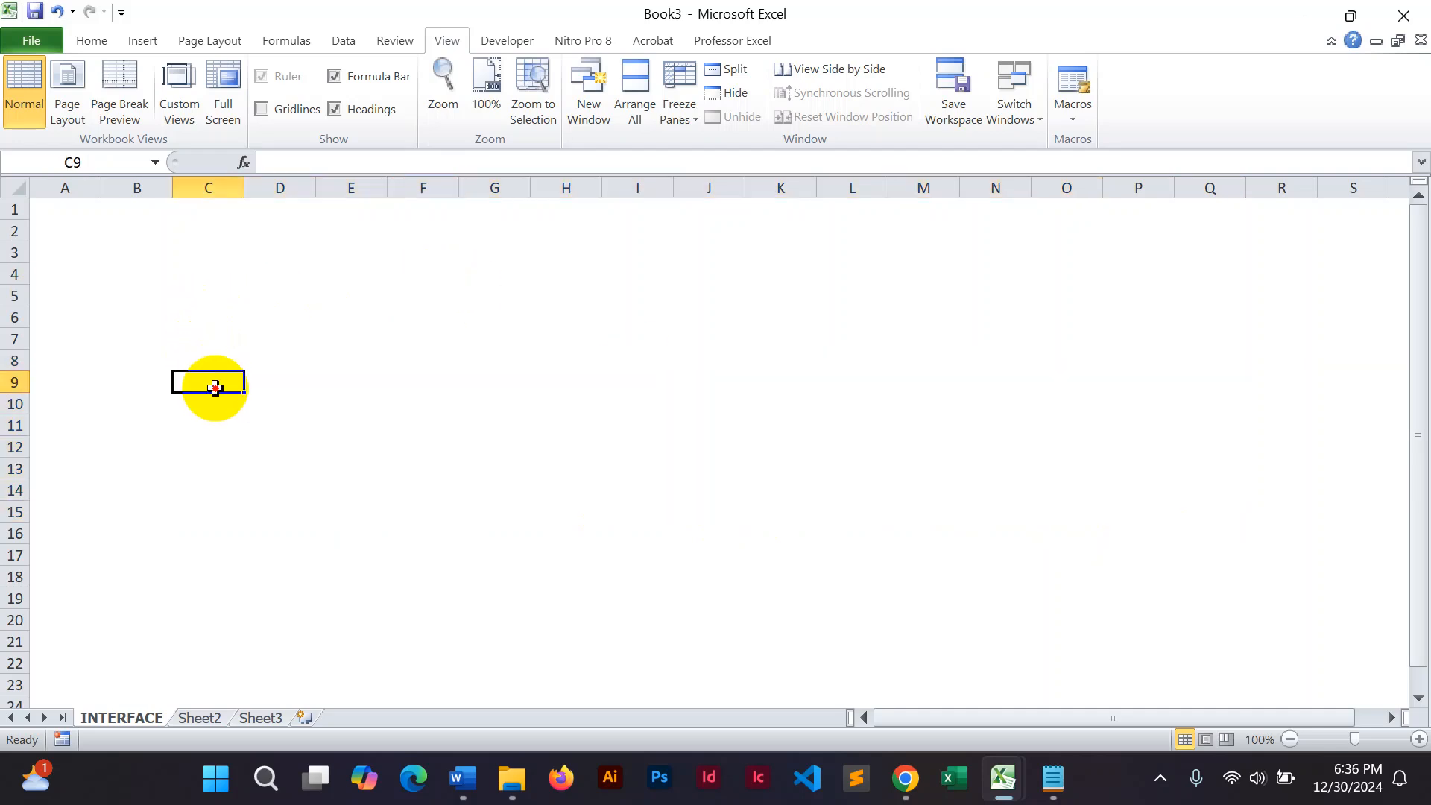
Step: Fill the cell range C6:O16 with the lightest tint of the olive green theme colour
{"action": "left_click_drag", "start_coordinate": [224, 322], "coordinate": [1085, 537]}
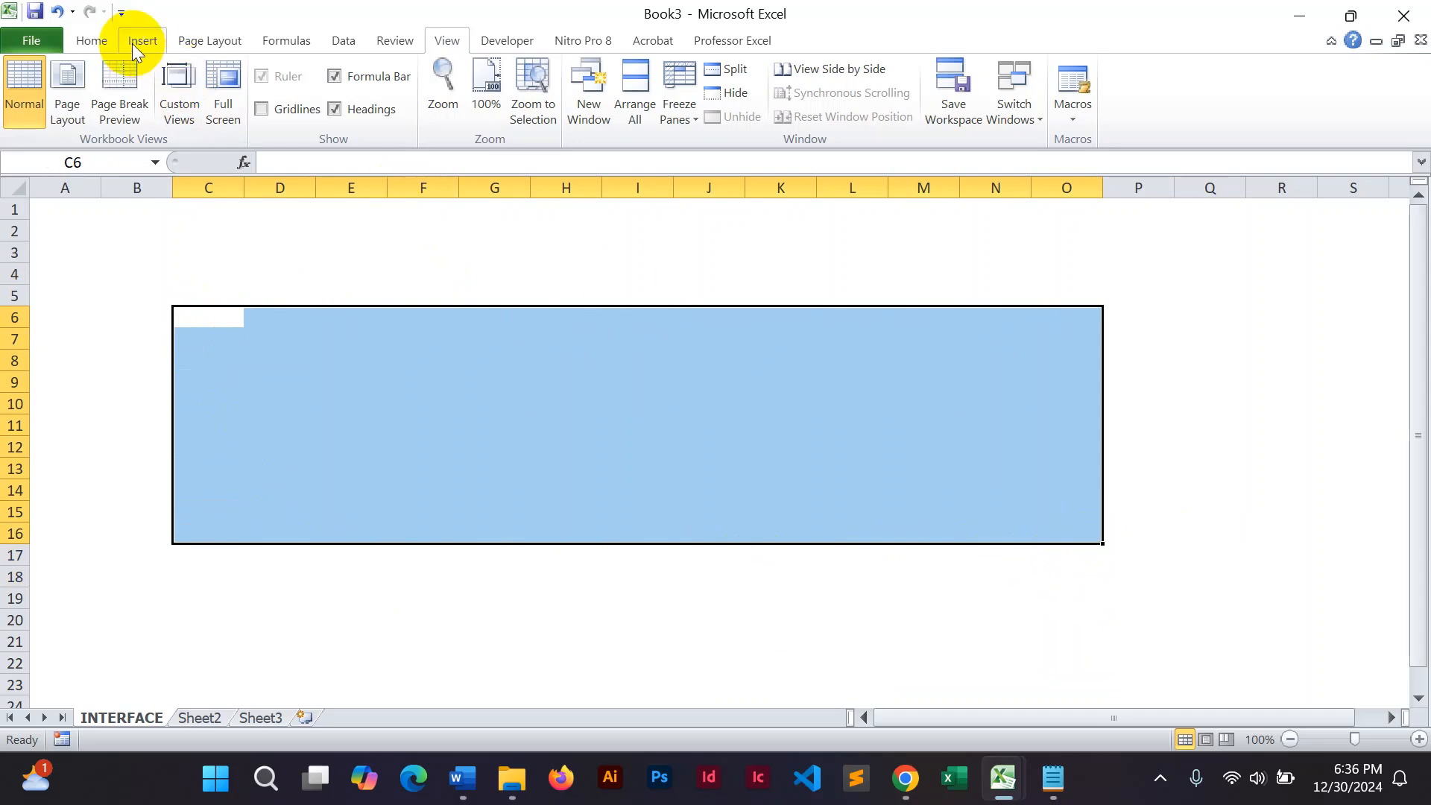
{"action": "left_click", "coordinate": [93, 40]}
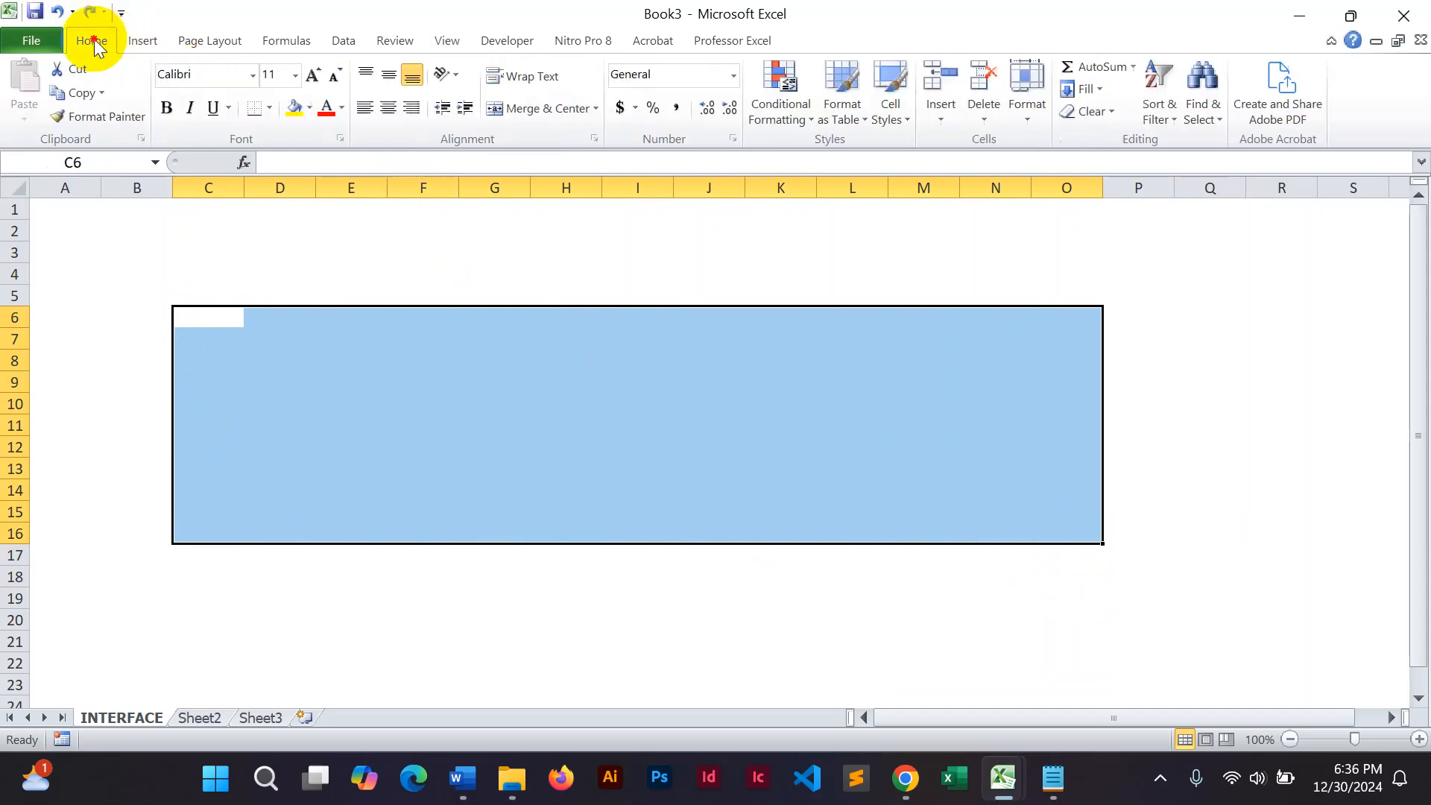
{"action": "left_click", "coordinate": [309, 109]}
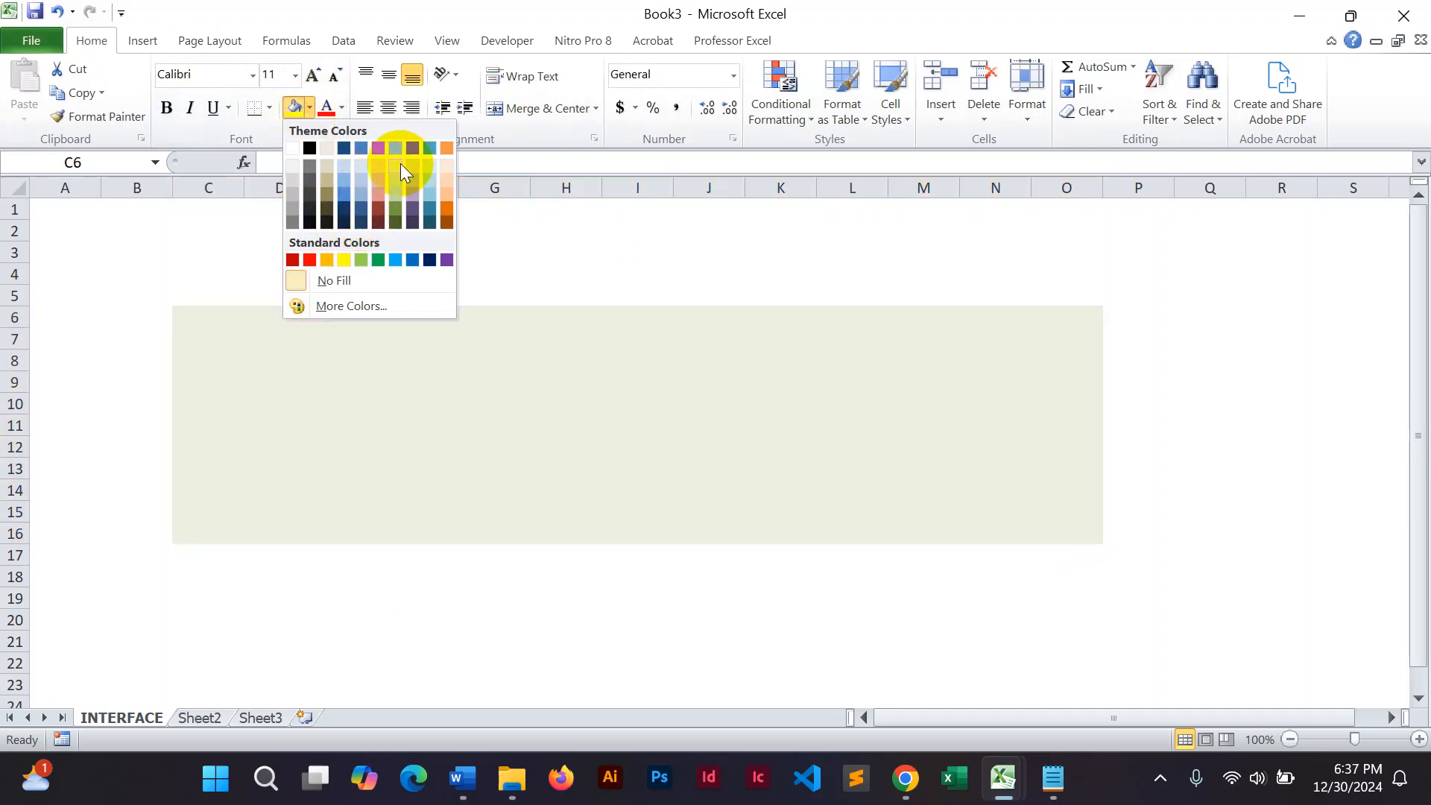
{"action": "left_click", "coordinate": [395, 163]}
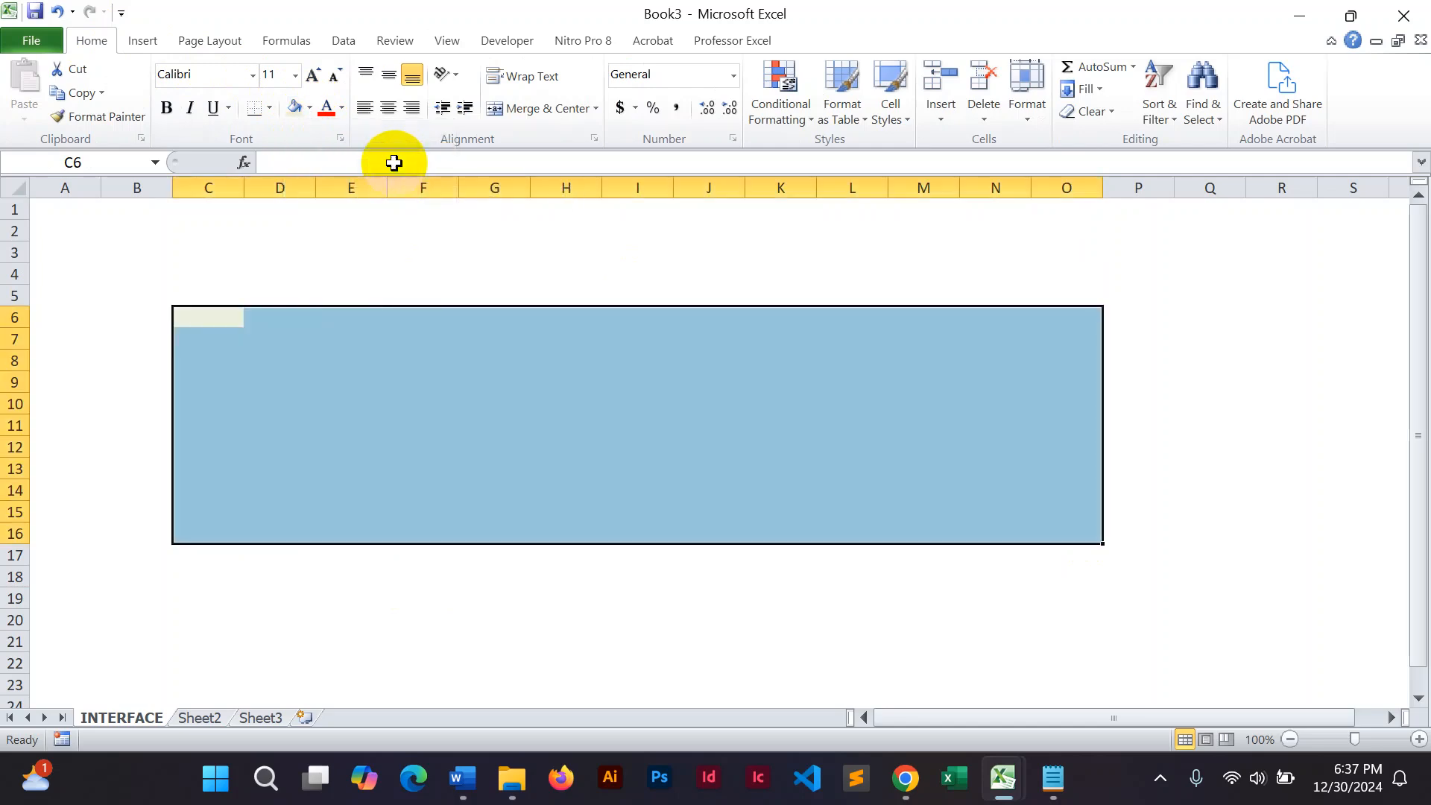
{"action": "left_click", "coordinate": [1251, 381]}
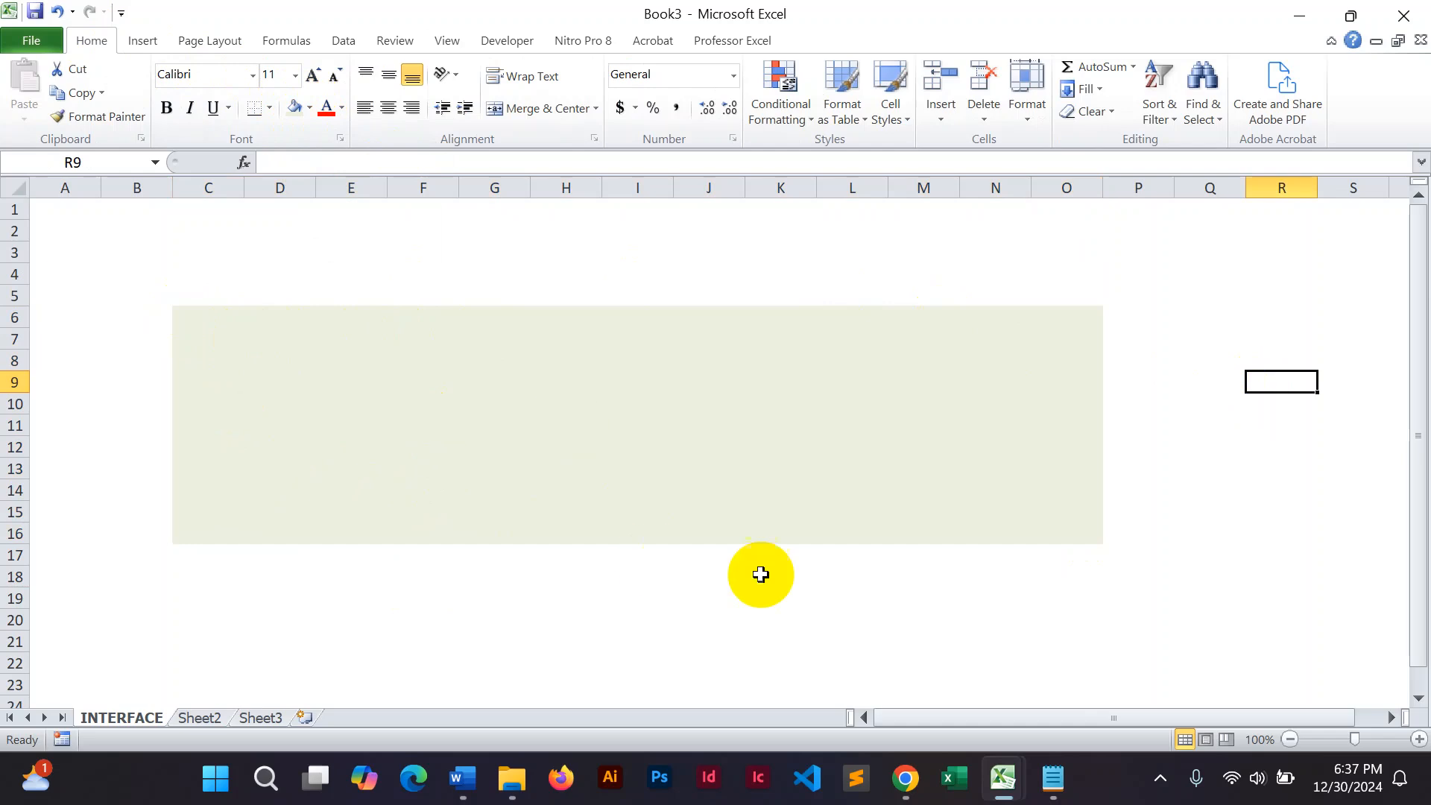
Step: Draw a rectangle about 8.31" wide and 2.01" high inside the filled C6:O16 area
{"action": "left_click", "coordinate": [141, 43]}
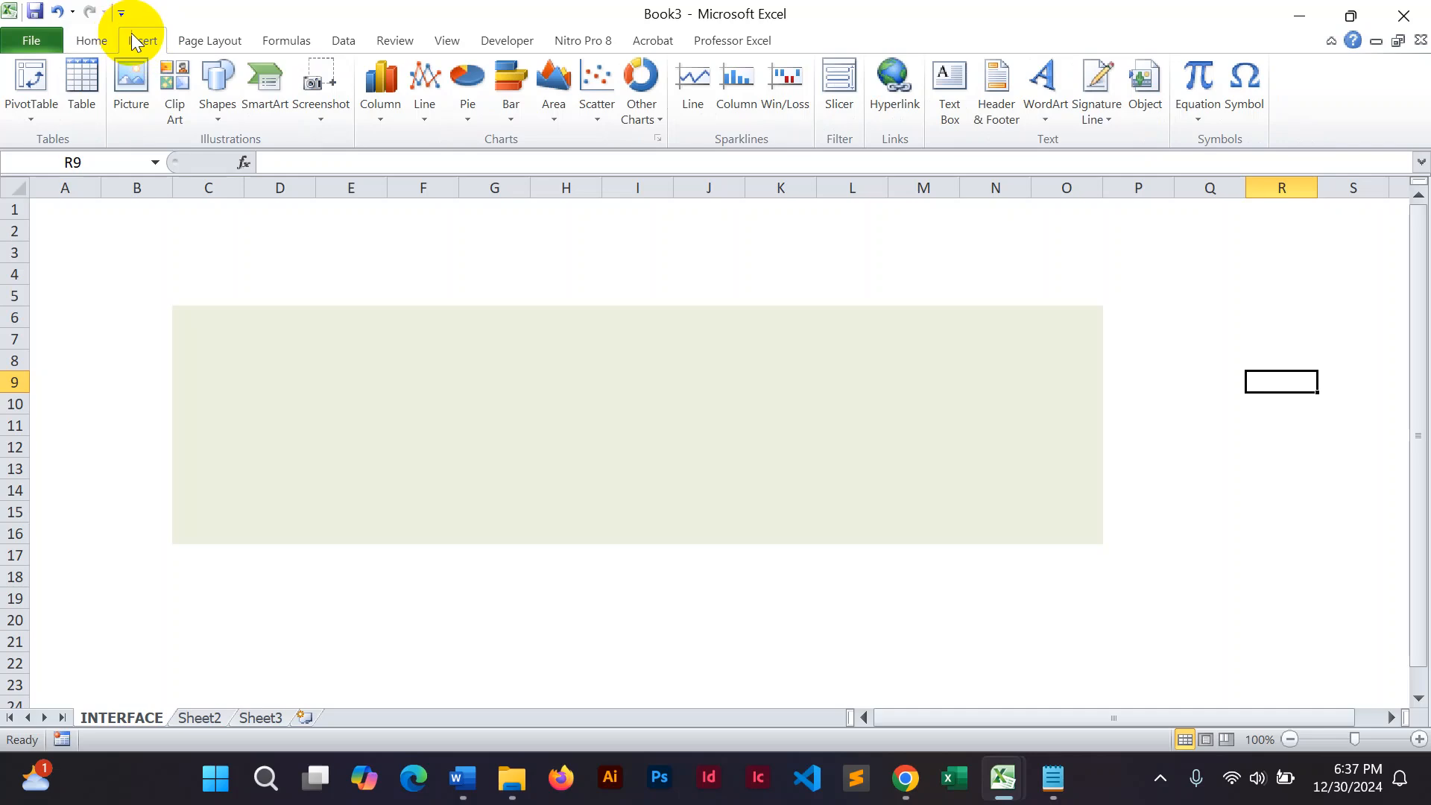
{"action": "left_click", "coordinate": [219, 119]}
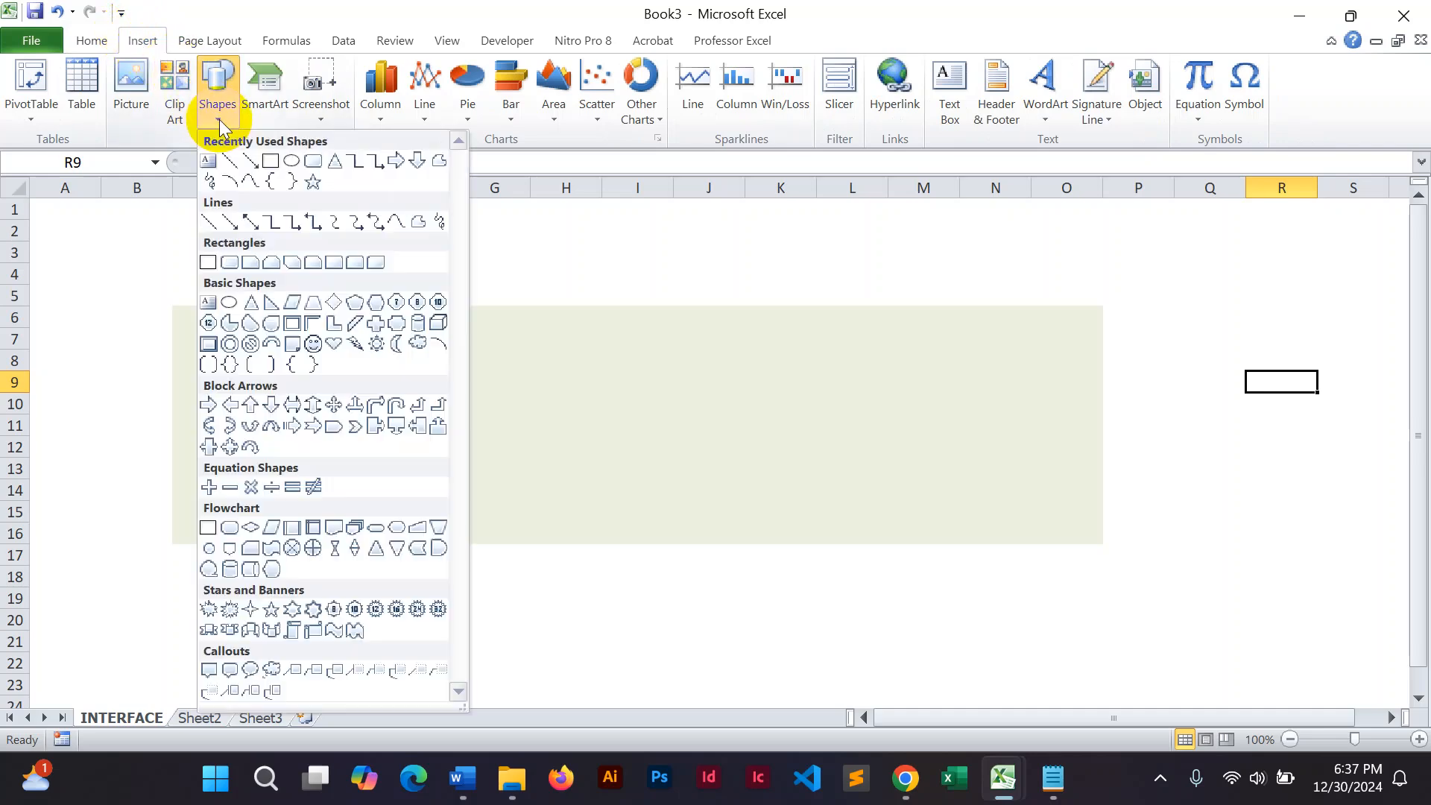
{"action": "left_click", "coordinate": [270, 162]}
{"action": "mouse_move", "coordinate": [199, 316]}
{"action": "left_mouse_down"}
{"action": "mouse_move", "coordinate": [306, 485]}
{"action": "mouse_move", "coordinate": [534, 514]}
{"action": "mouse_move", "coordinate": [922, 510]}
{"action": "mouse_move", "coordinate": [1091, 534]}
{"action": "left_mouse_up"}
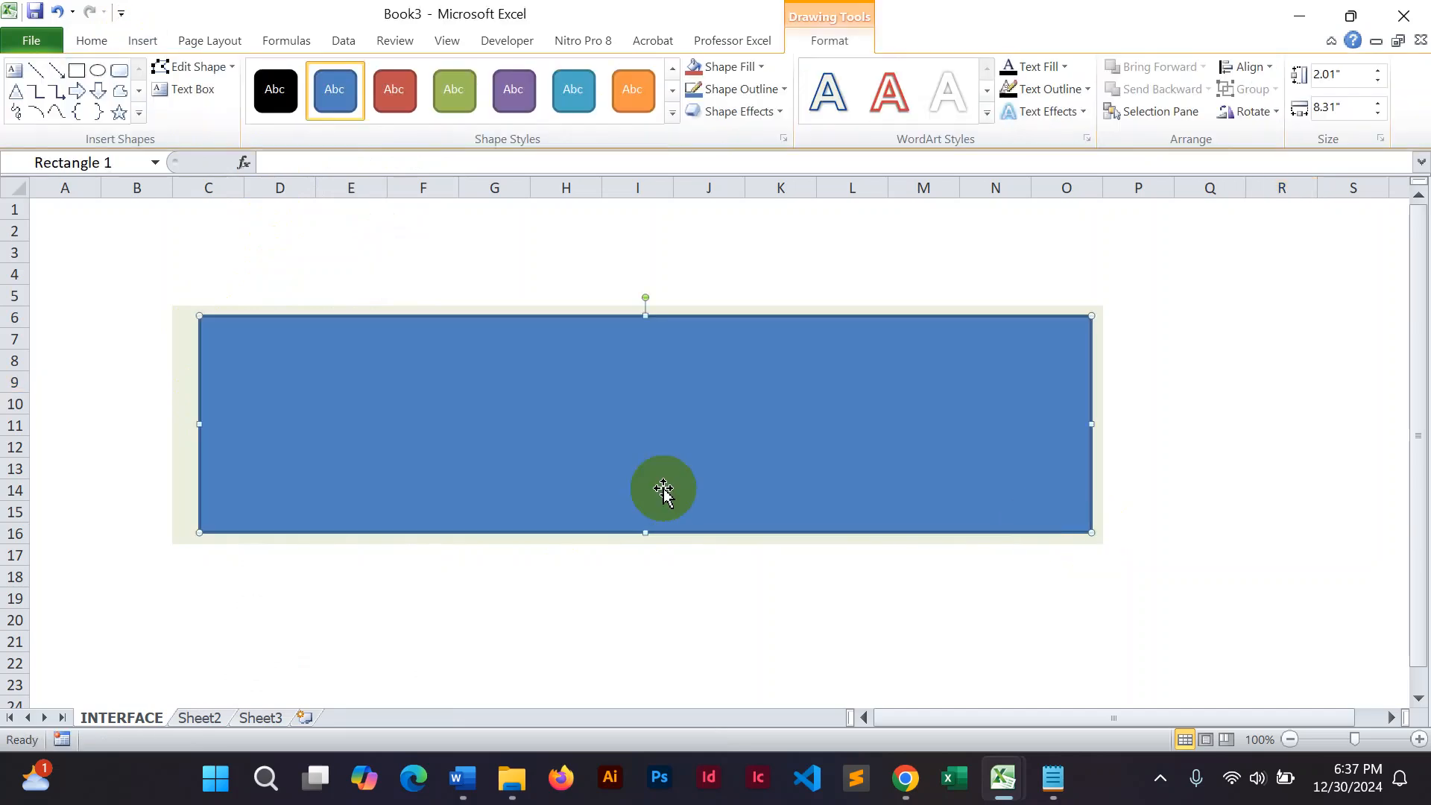
Step: Enlarge the blue rectangle to about 8.46" wide and 2.06" high, leaving an even margin inside the filled area
{"action": "left_click_drag", "start_coordinate": [199, 426], "coordinate": [183, 424]}
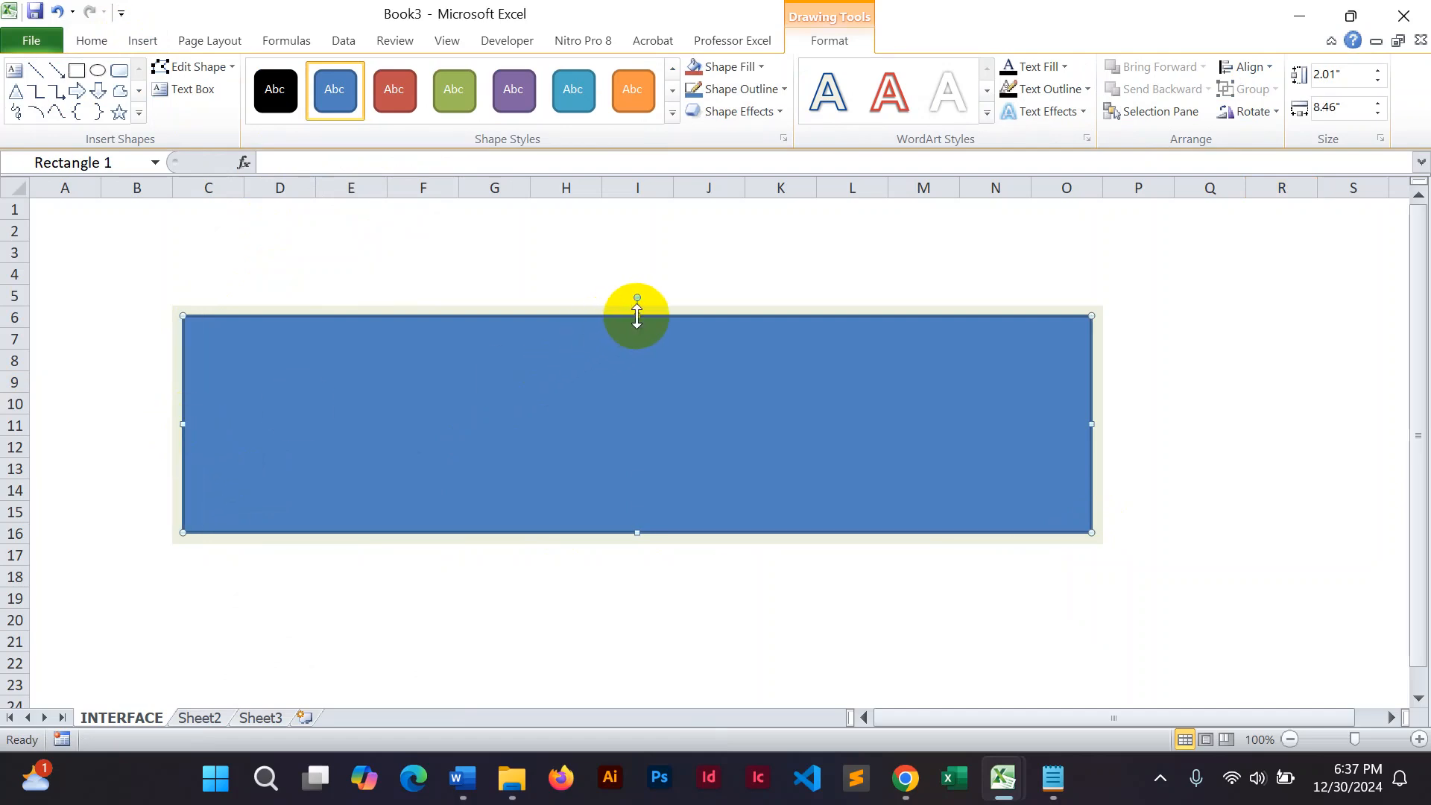
{"action": "left_click_drag", "start_coordinate": [637, 316], "coordinate": [636, 315]}
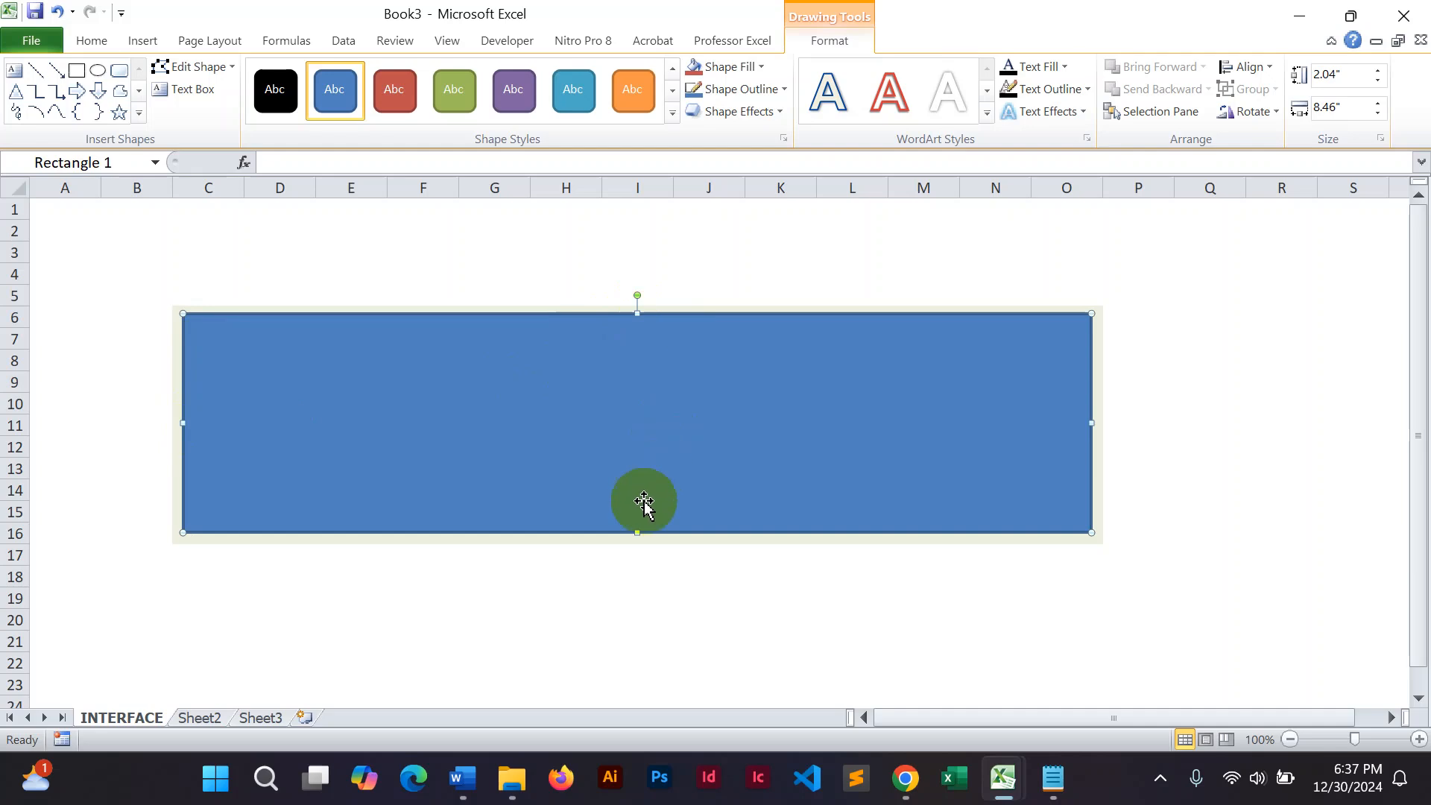
{"action": "left_click_drag", "start_coordinate": [636, 532], "coordinate": [636, 534]}
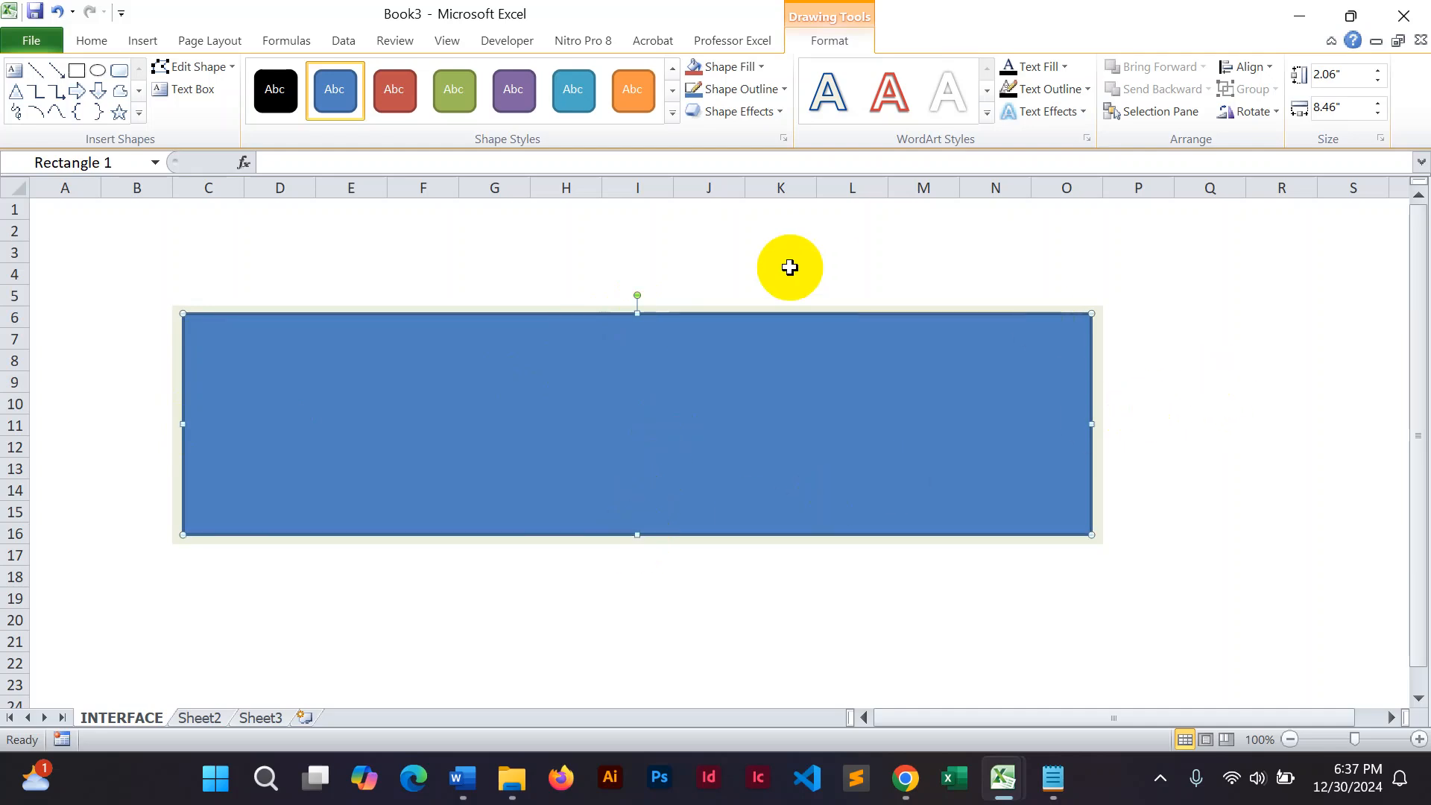
Step: Apply the light red gradient shape style to the rectangle and remove its outline
{"action": "left_click", "coordinate": [670, 112]}
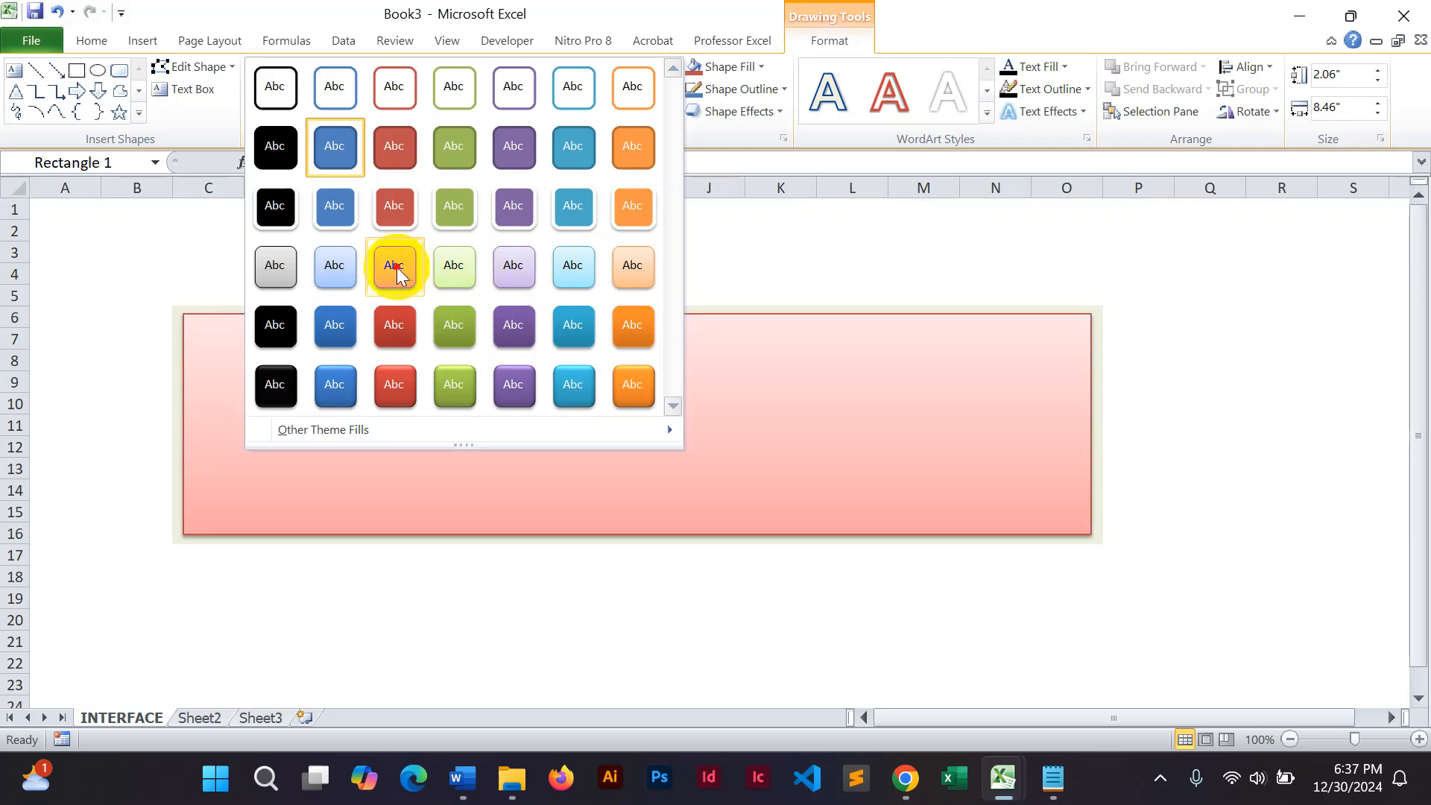
{"action": "left_click", "coordinate": [396, 267]}
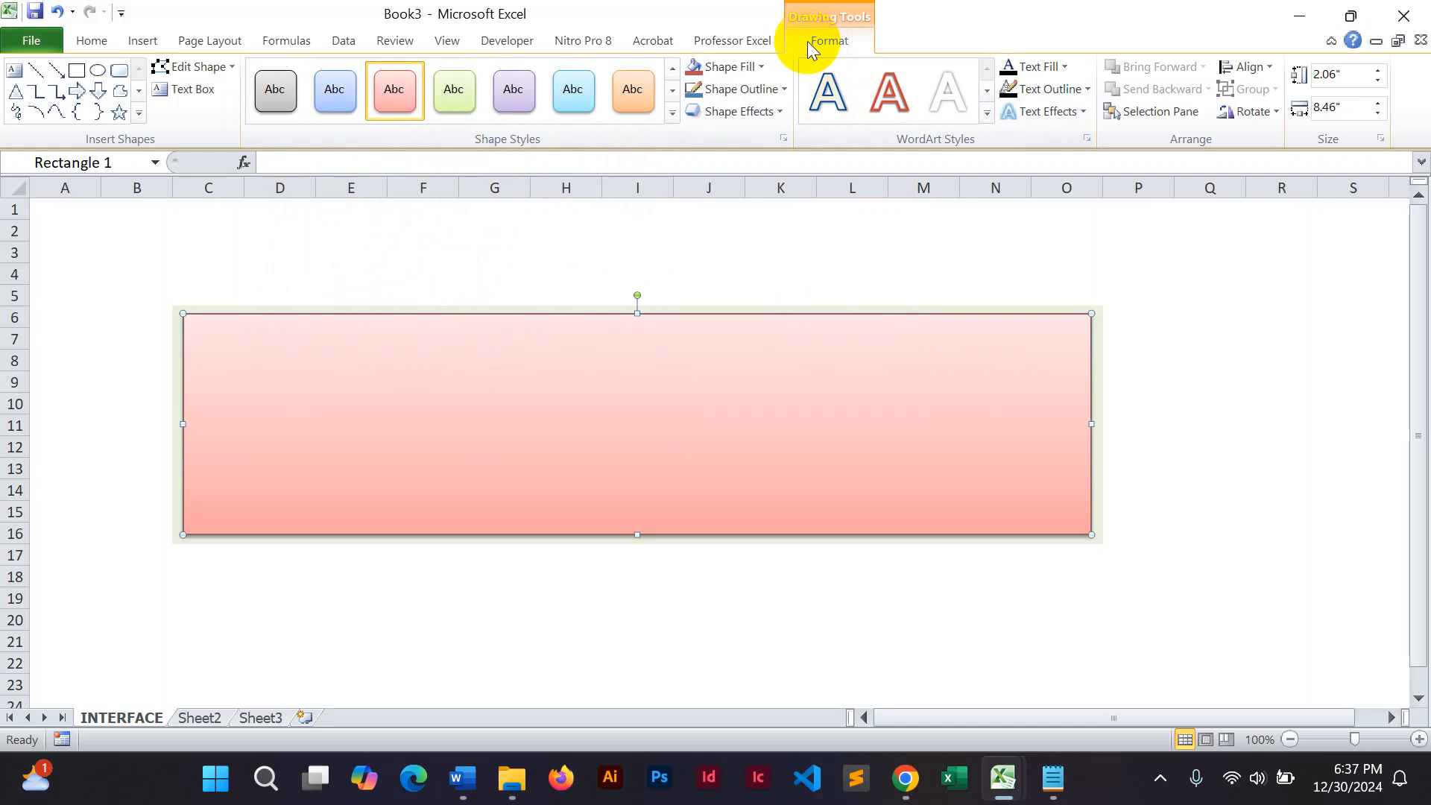
{"action": "left_click", "coordinate": [781, 89]}
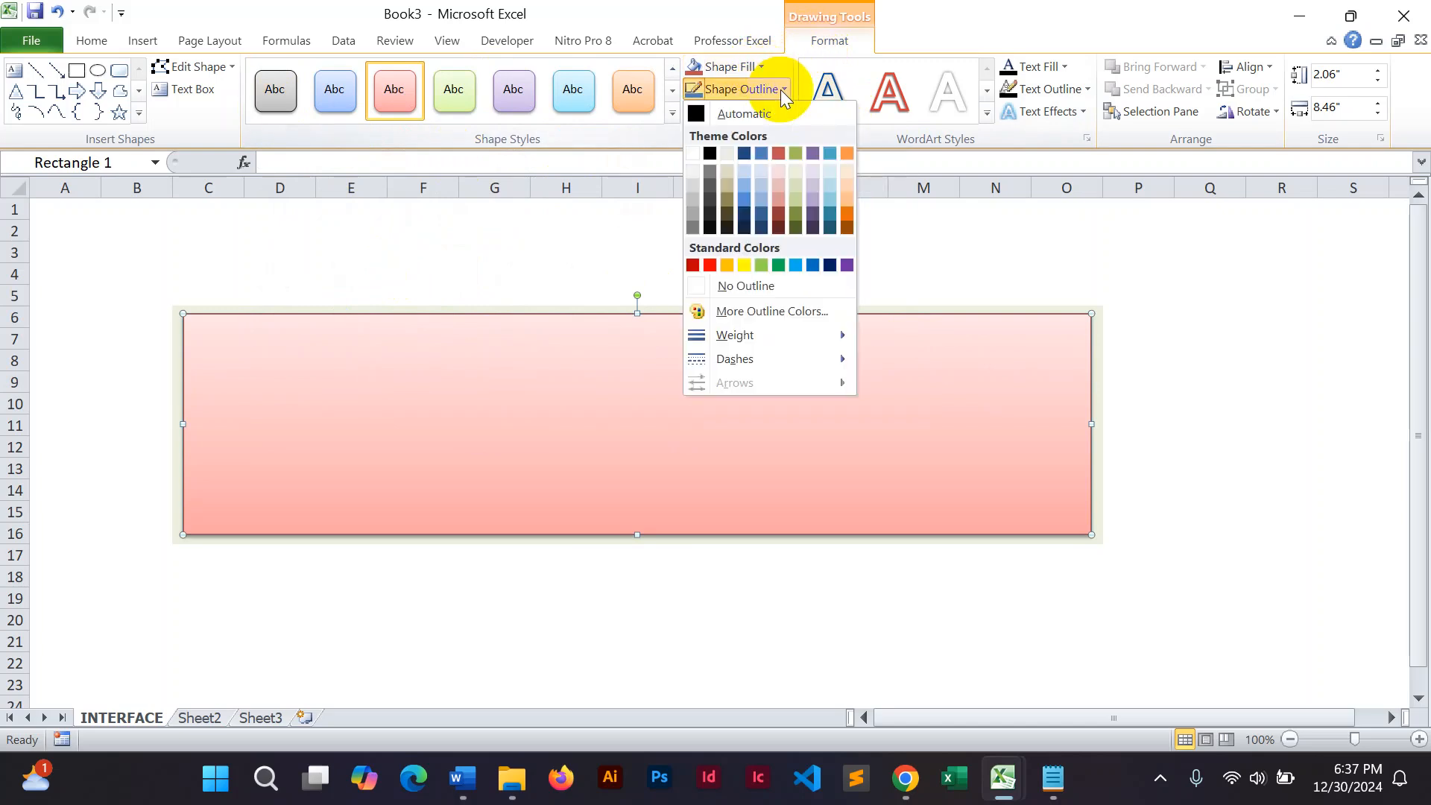
{"action": "left_click", "coordinate": [701, 287]}
{"action": "left_click", "coordinate": [1223, 447]}
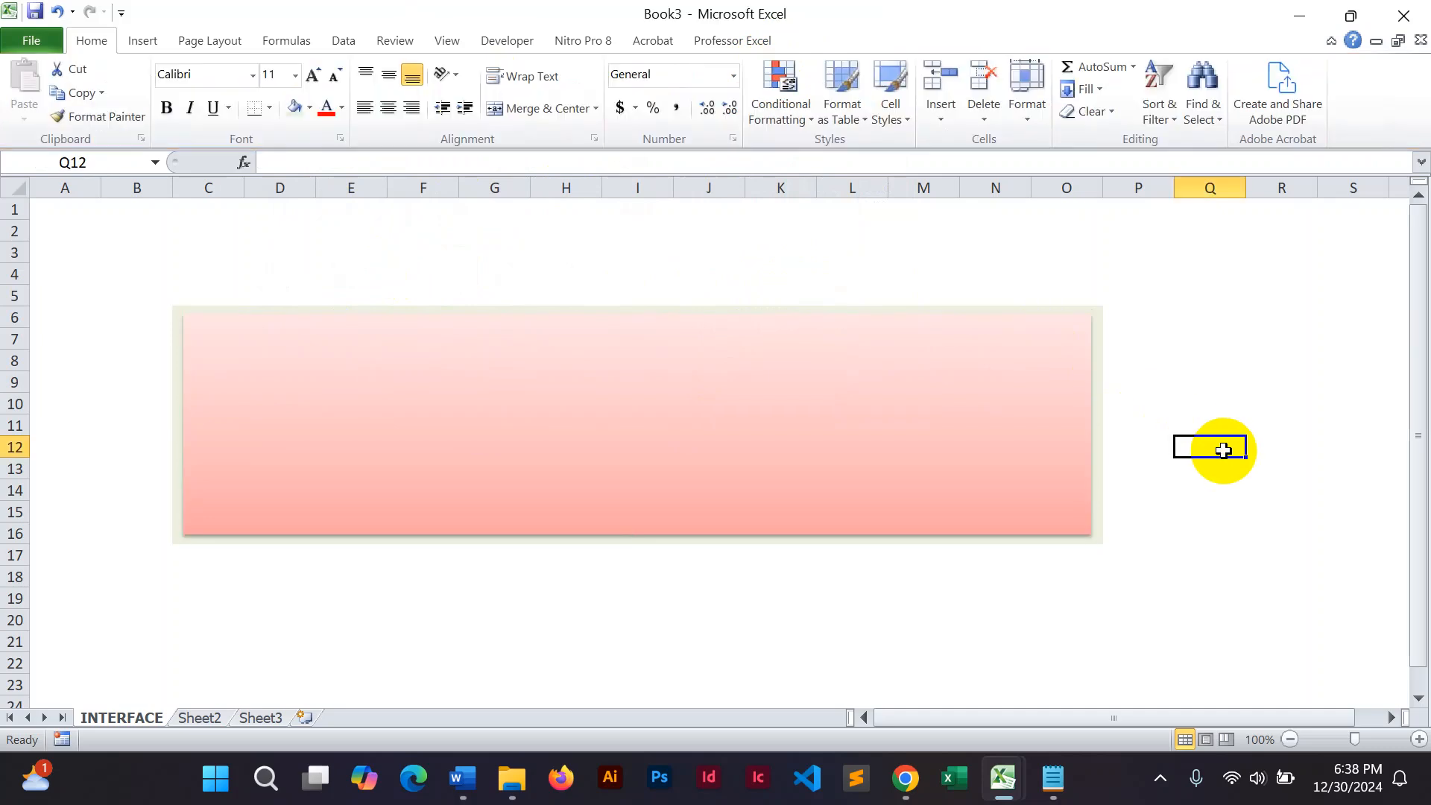
Step: Copy all the text in the main banner text box of the UPPER workbook's INTERFACE sheet, and return to Book3
{"action": "mouse_move", "coordinate": [1002, 779]}
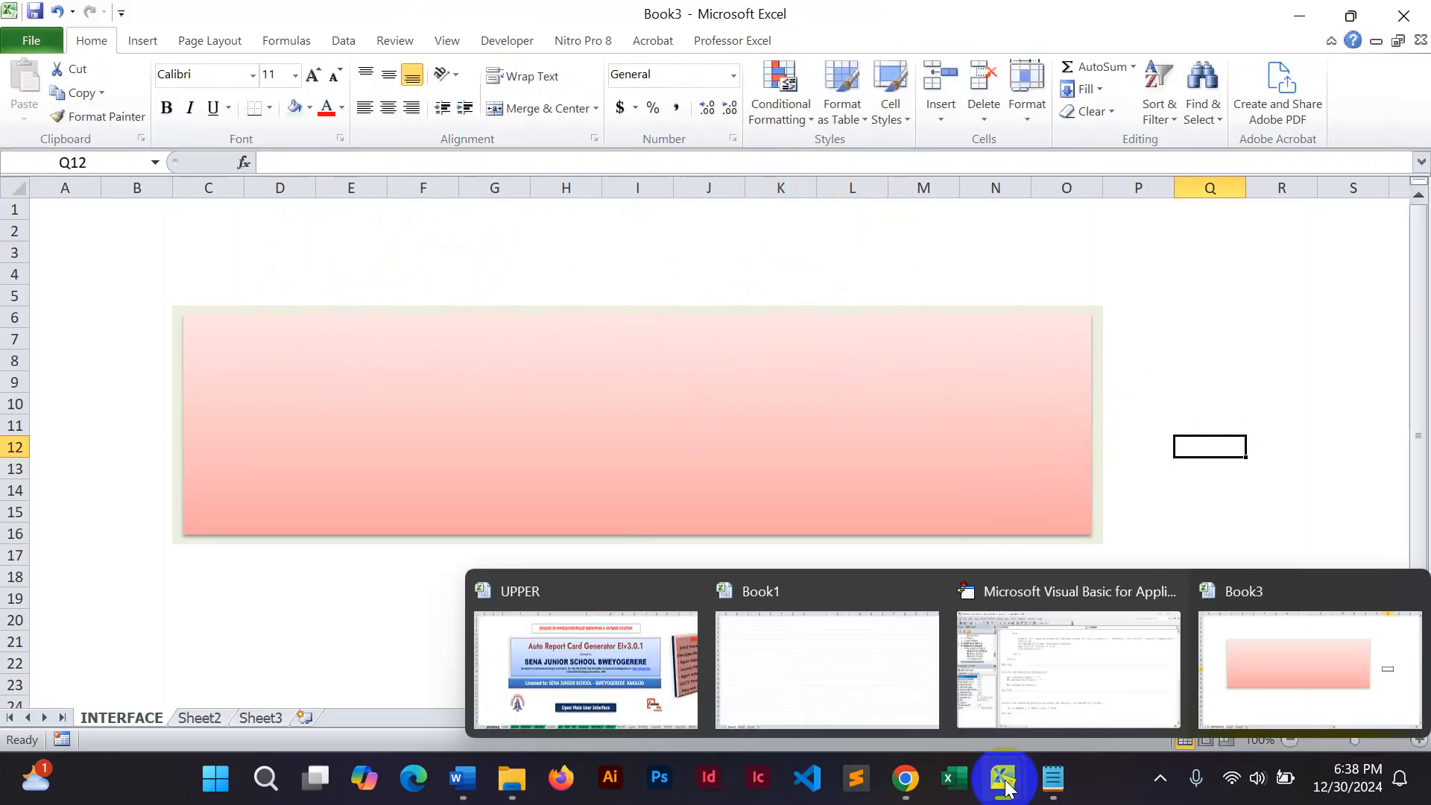
{"action": "left_click", "coordinate": [671, 718]}
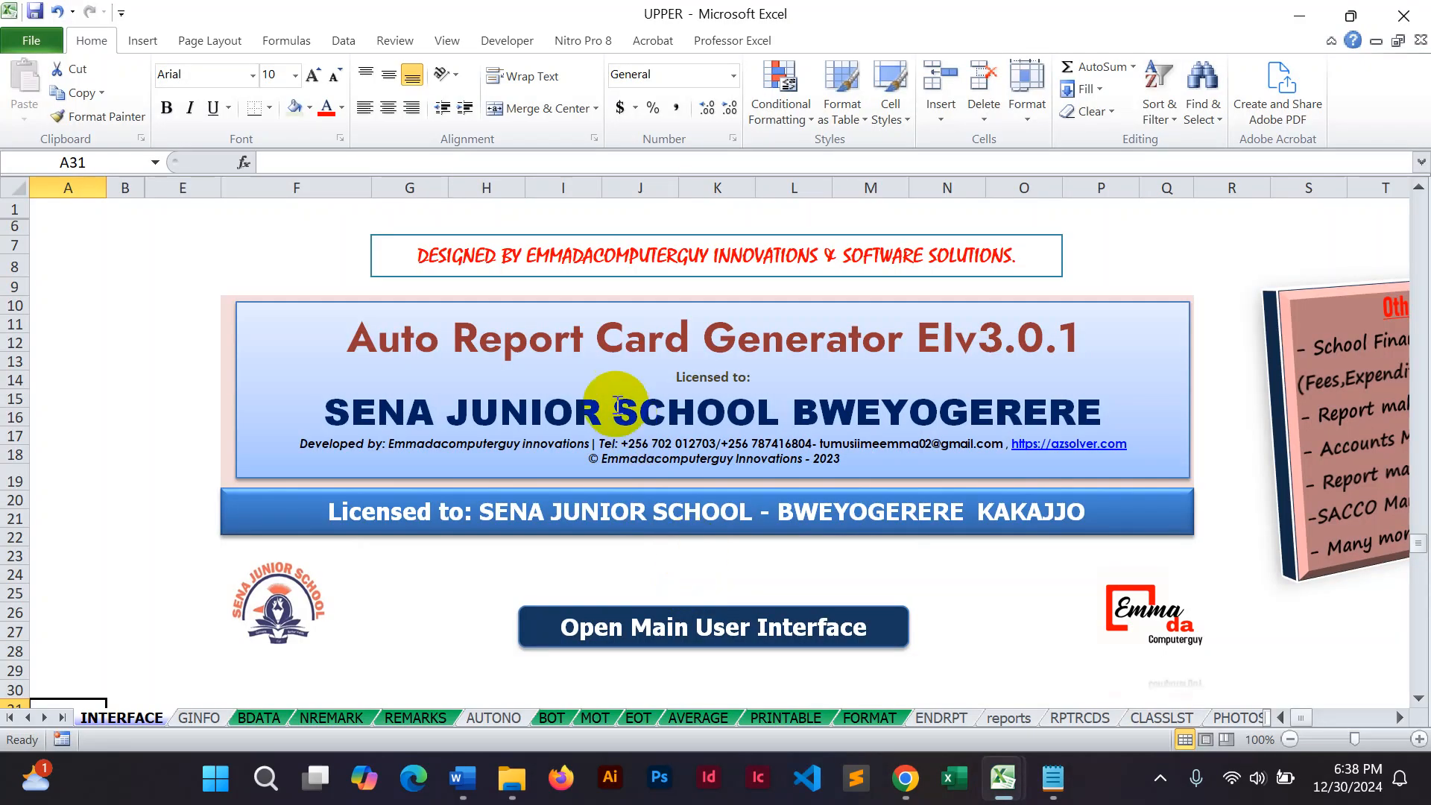
{"action": "left_click", "coordinate": [572, 406]}
{"action": "mouse_move", "coordinate": [351, 333]}
{"action": "left_mouse_down"}
{"action": "mouse_move", "coordinate": [818, 476]}
{"action": "mouse_move", "coordinate": [865, 459]}
{"action": "left_mouse_up"}
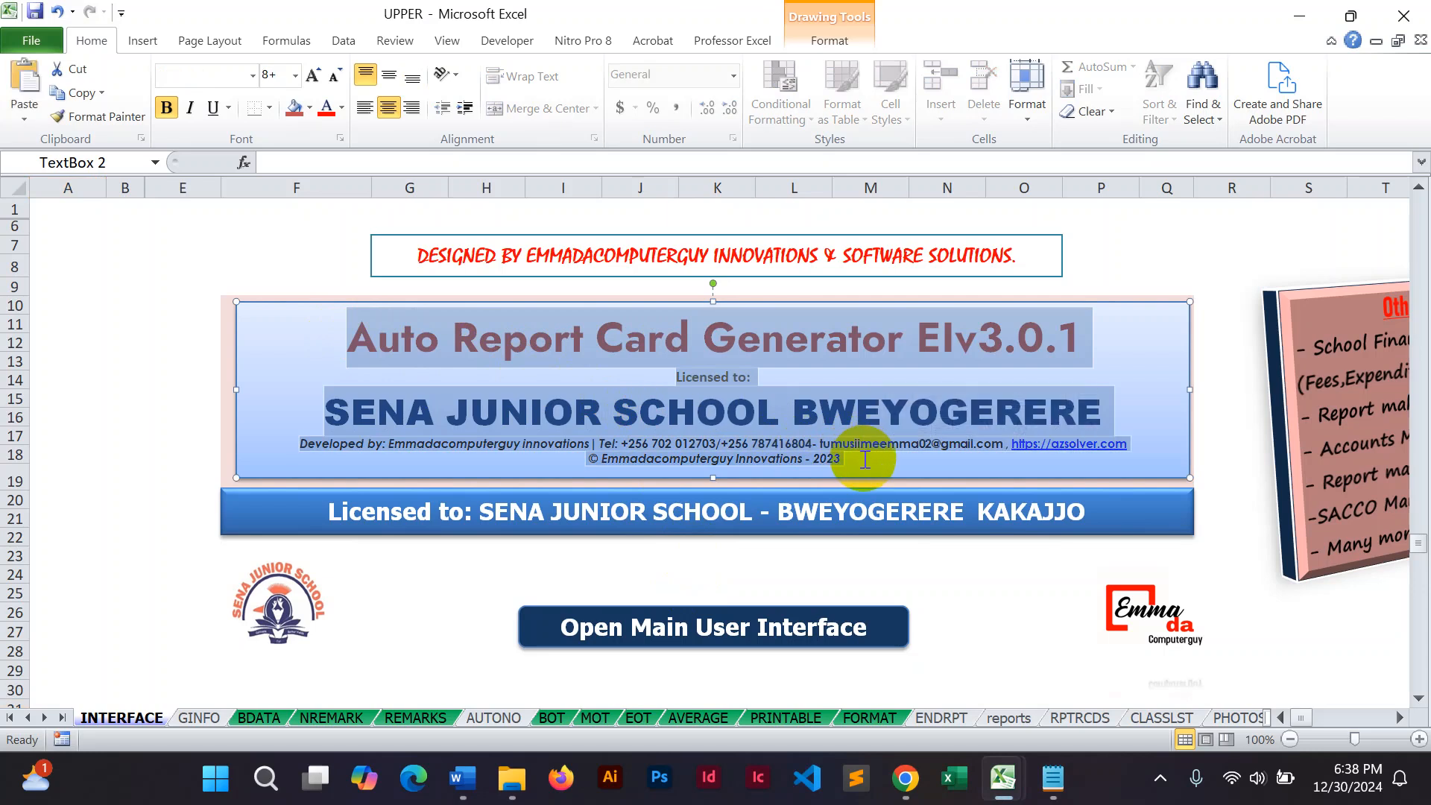
{"action": "mouse_move", "coordinate": [1007, 777]}
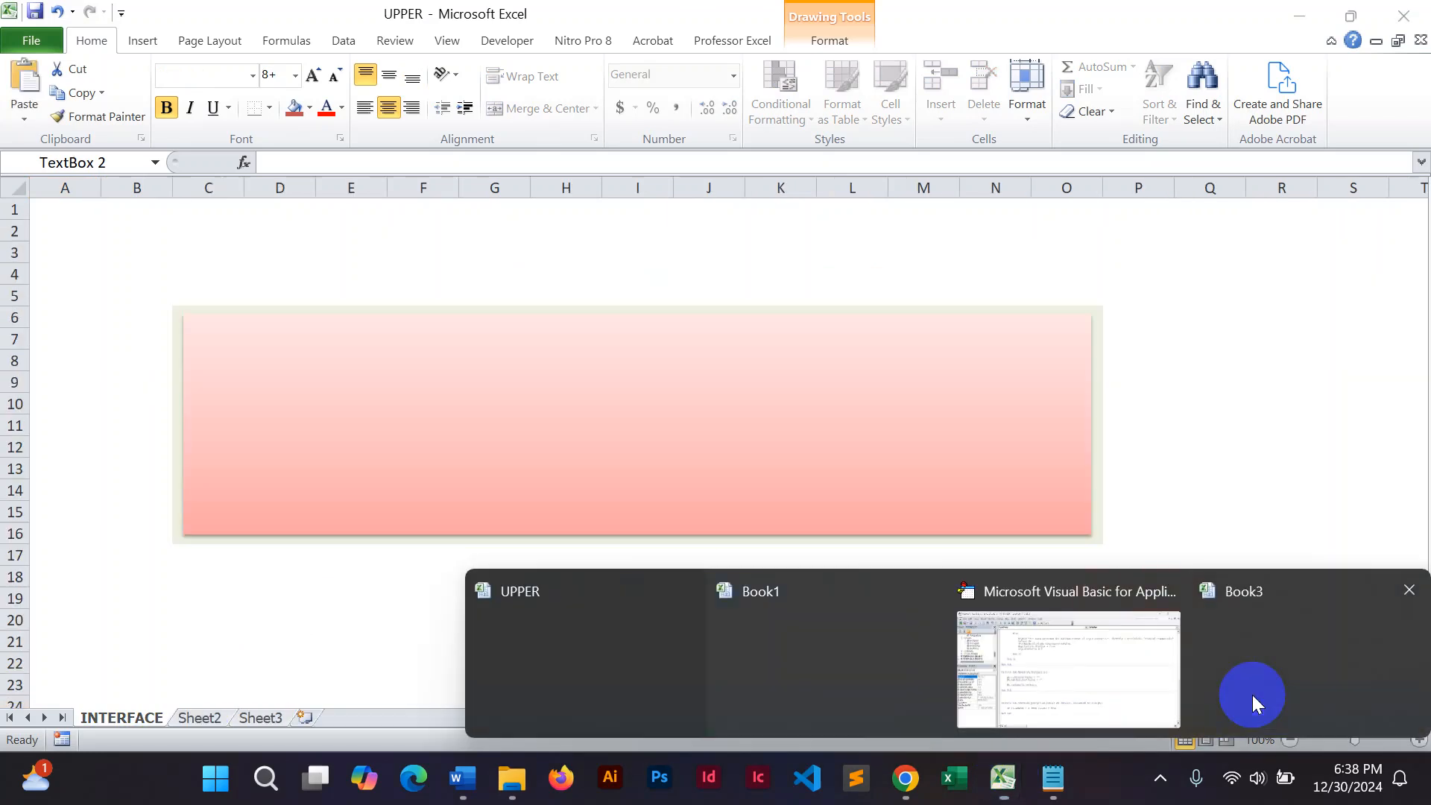
{"action": "left_click", "coordinate": [1252, 695]}
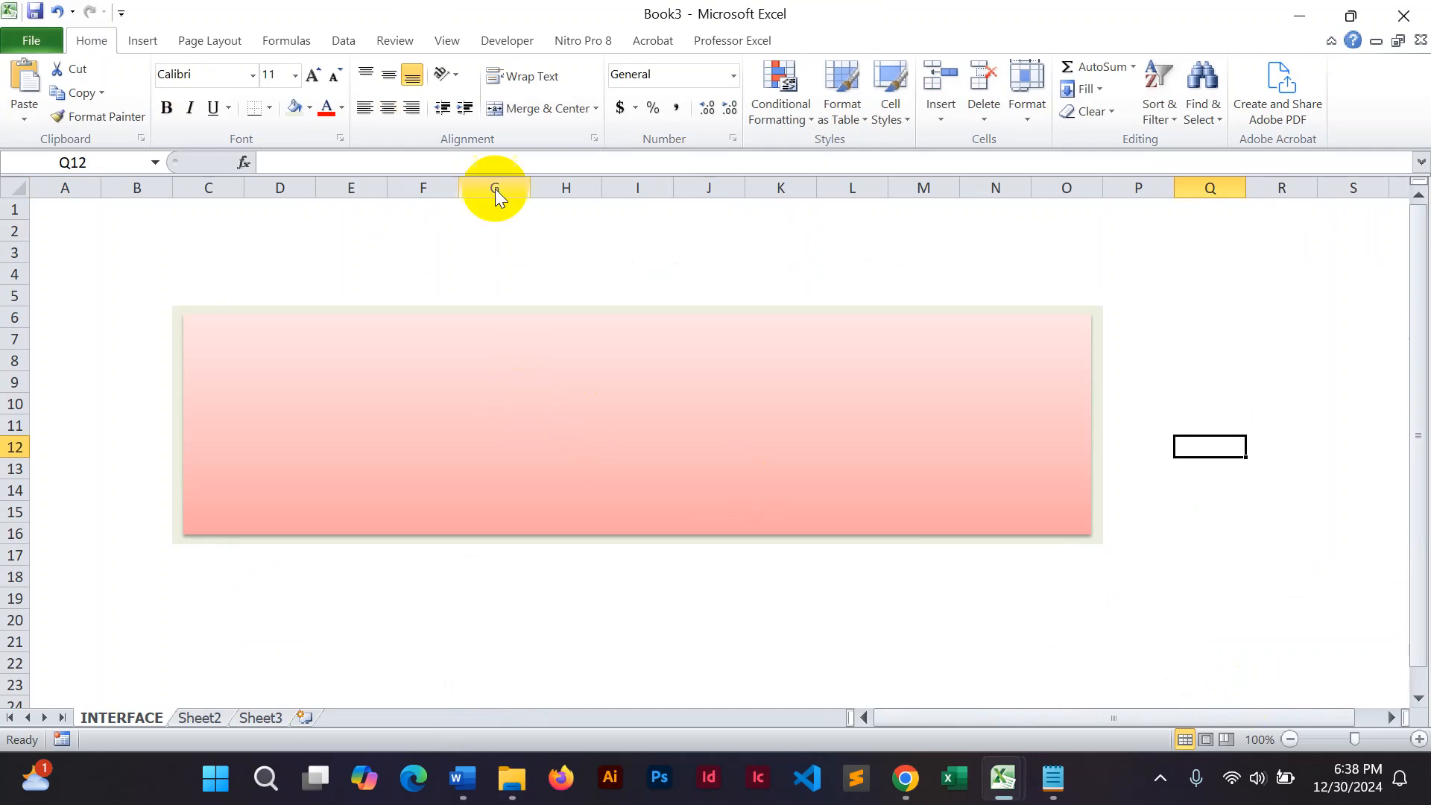
Step: Draw a text box about 7.92" wide and 1.82" high over the red rectangle and paste the copied banner text into it
{"action": "left_click", "coordinate": [144, 42]}
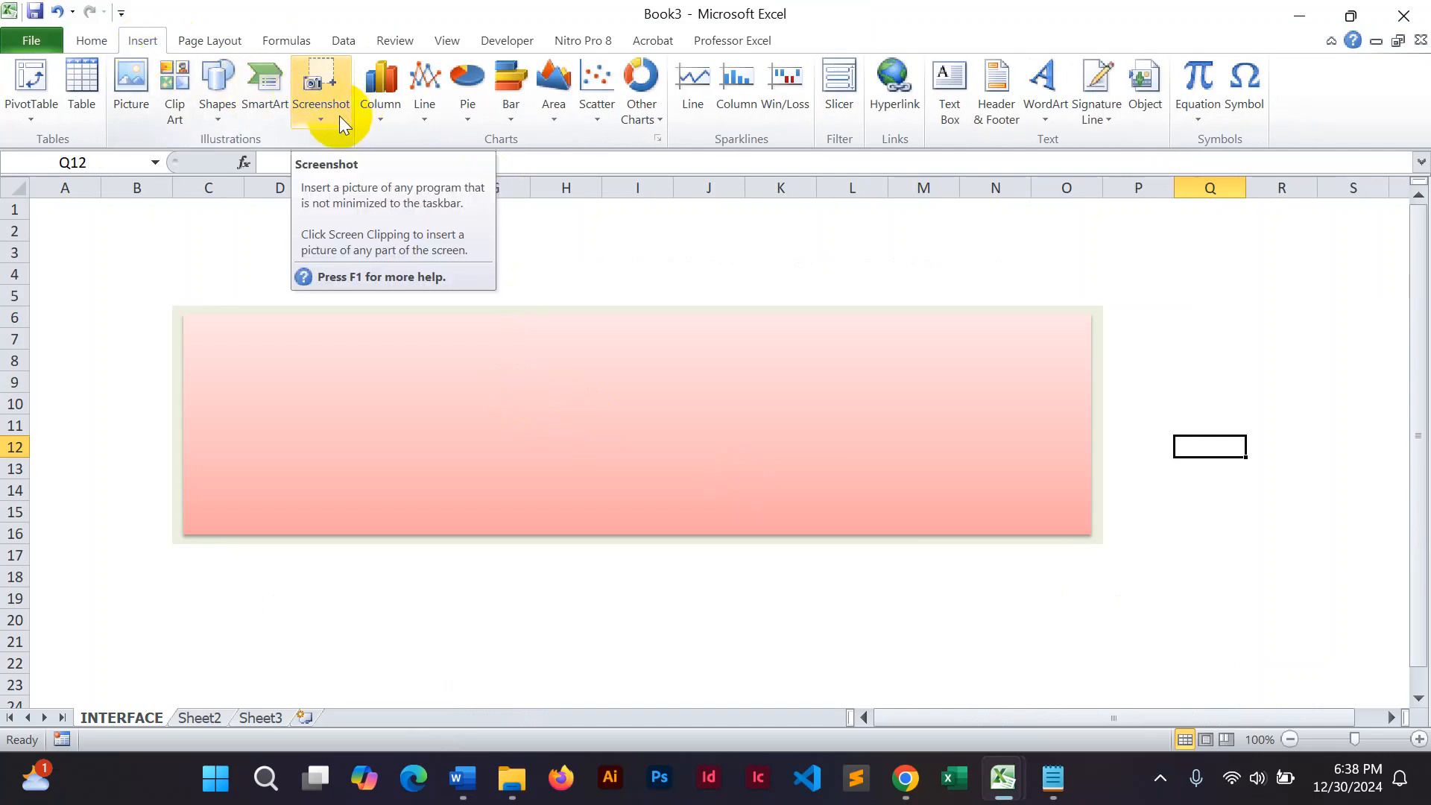
{"action": "left_click", "coordinate": [216, 118]}
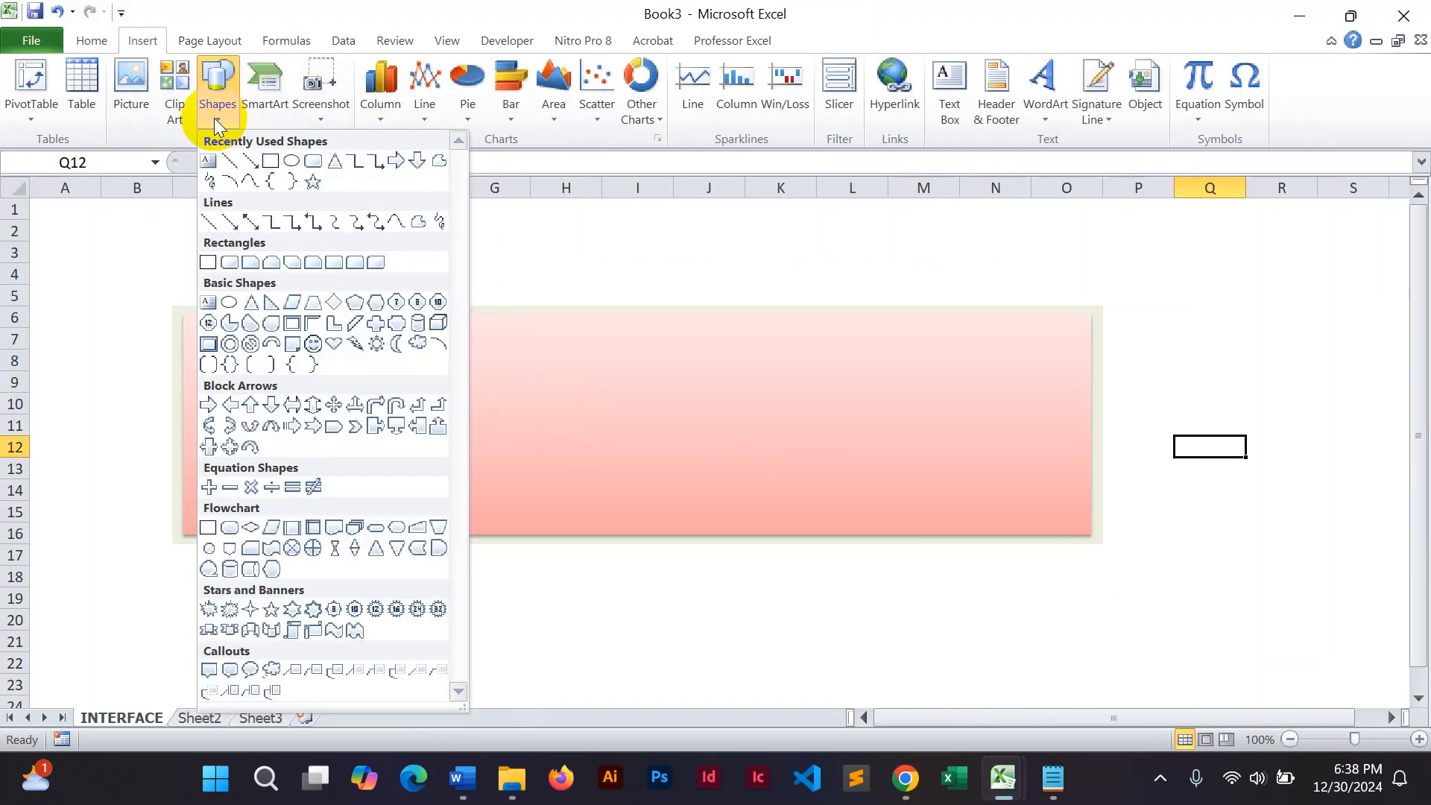
{"action": "left_click", "coordinate": [207, 161]}
{"action": "mouse_move", "coordinate": [224, 326]}
{"action": "left_mouse_down"}
{"action": "mouse_move", "coordinate": [265, 457]}
{"action": "mouse_move", "coordinate": [620, 511]}
{"action": "mouse_move", "coordinate": [818, 505]}
{"action": "mouse_move", "coordinate": [1074, 523]}
{"action": "left_mouse_up"}
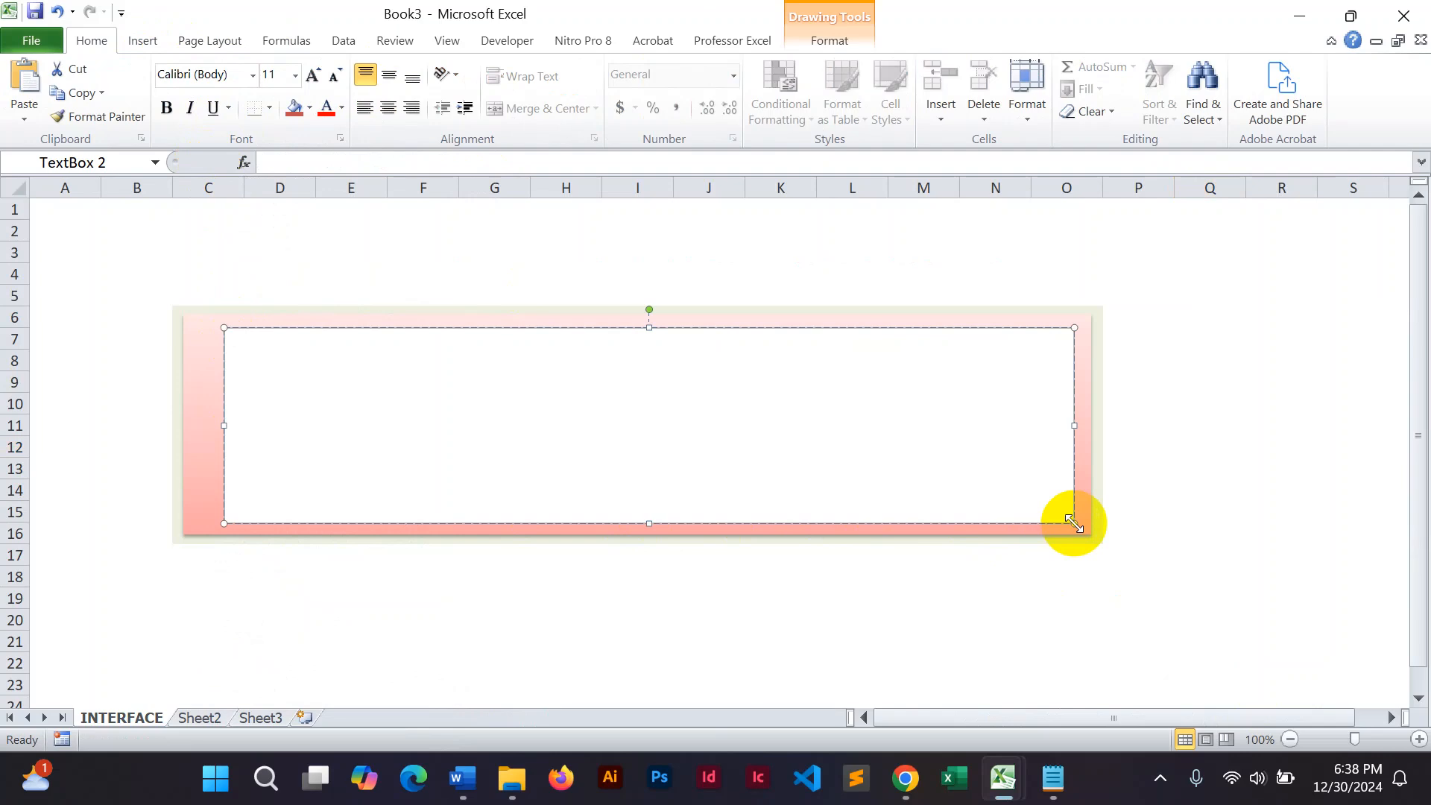
{"action": "key", "text": "ctrl+v"}
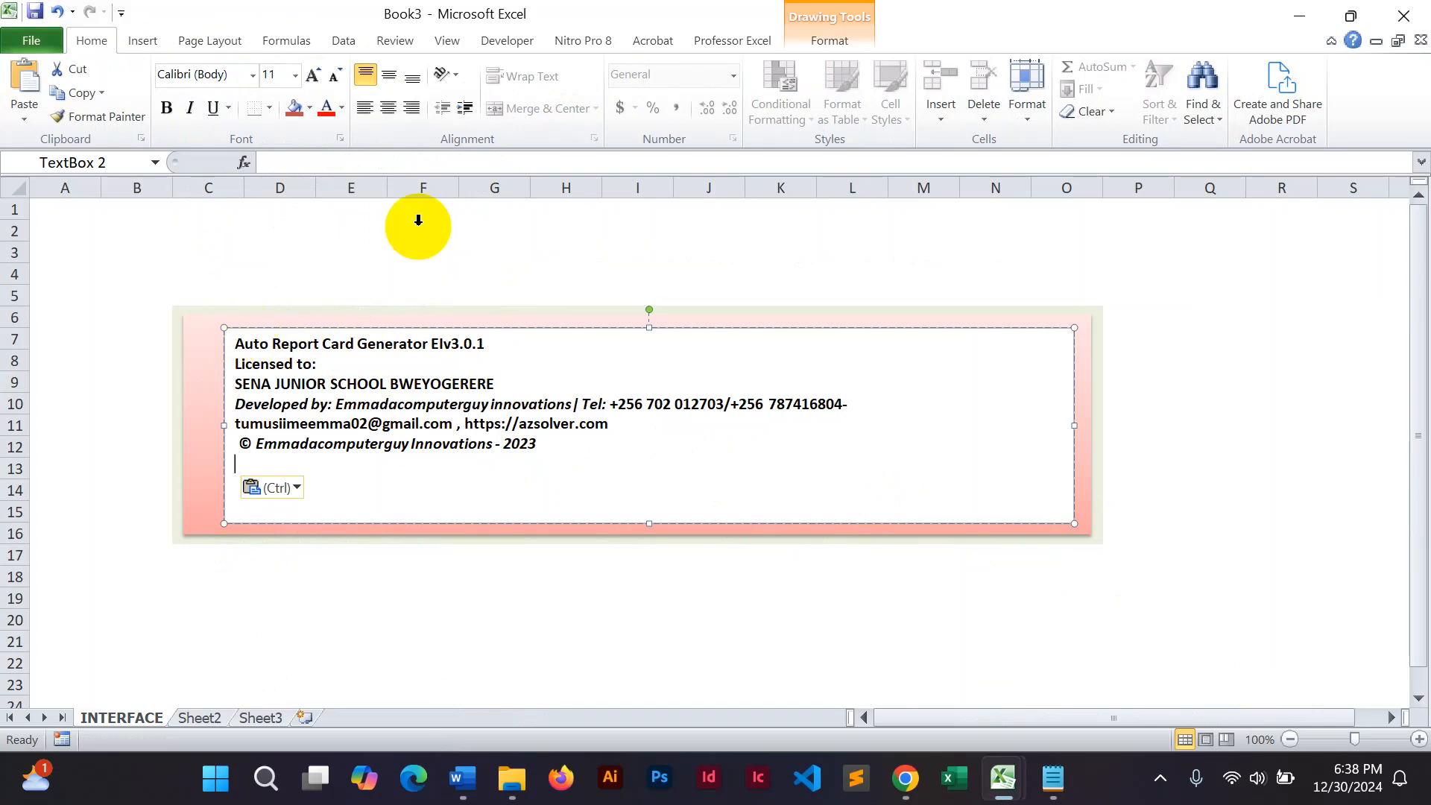
Step: Set the banner text box to No Fill and No Outline
{"action": "left_click", "coordinate": [833, 42]}
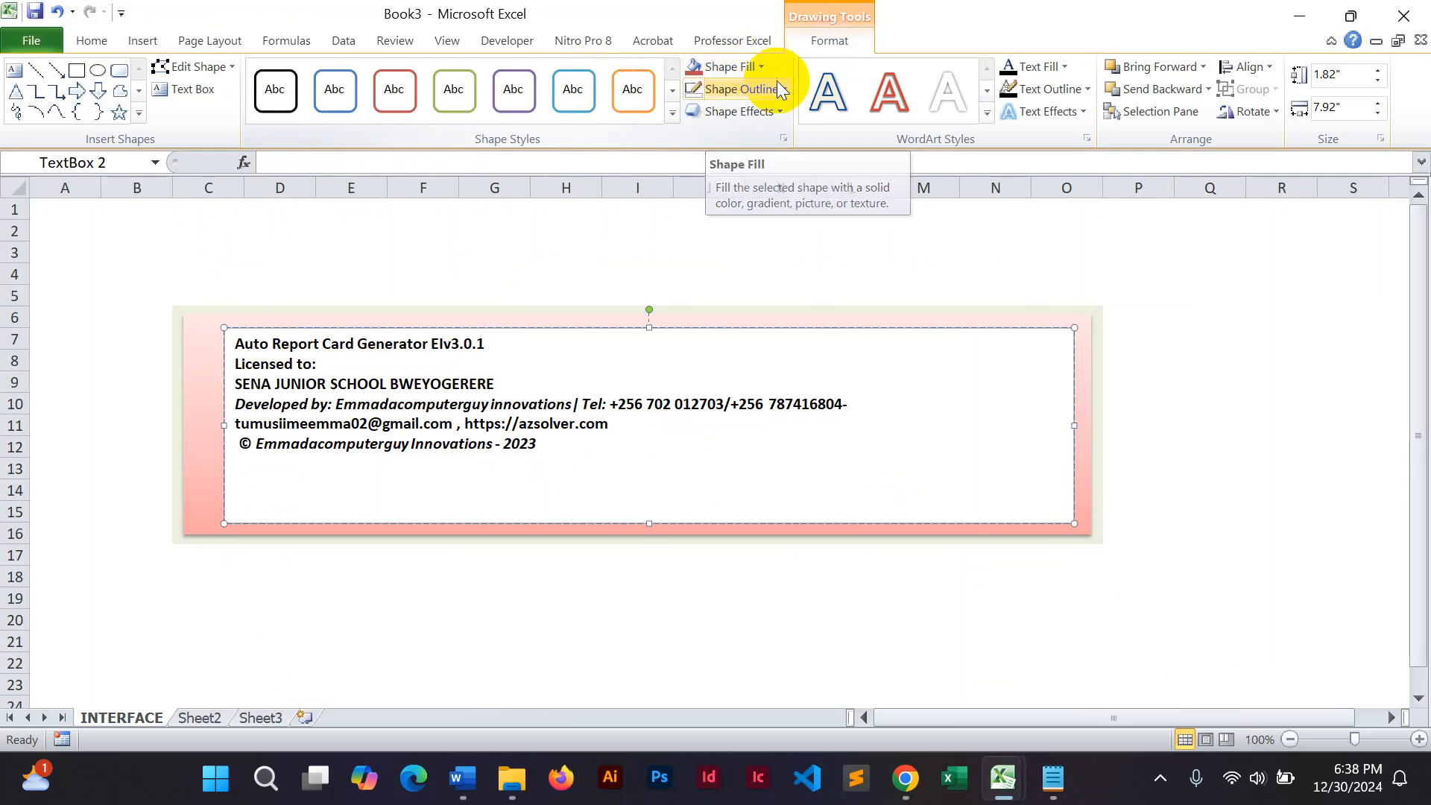
{"action": "left_click", "coordinate": [762, 67]}
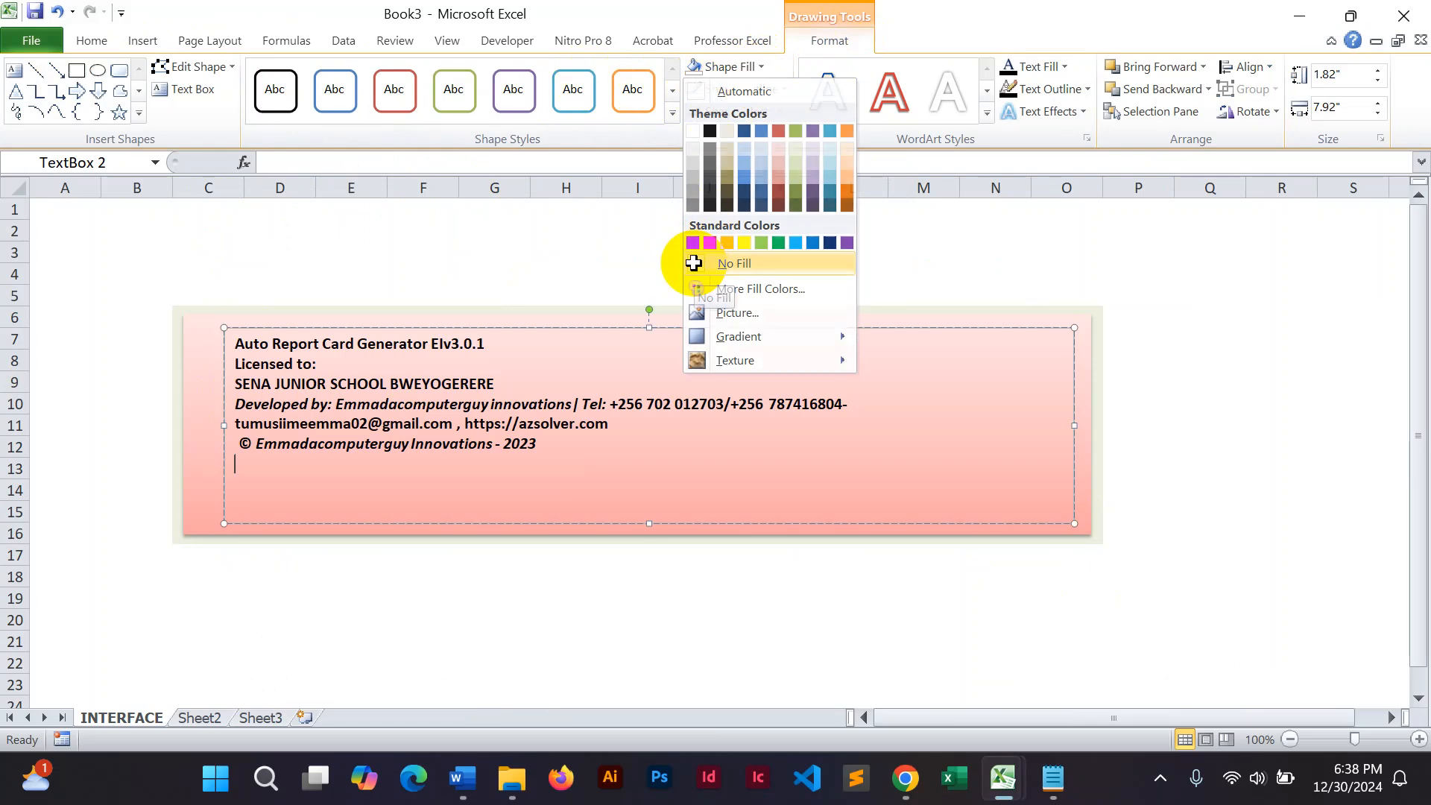
{"action": "left_click", "coordinate": [694, 263]}
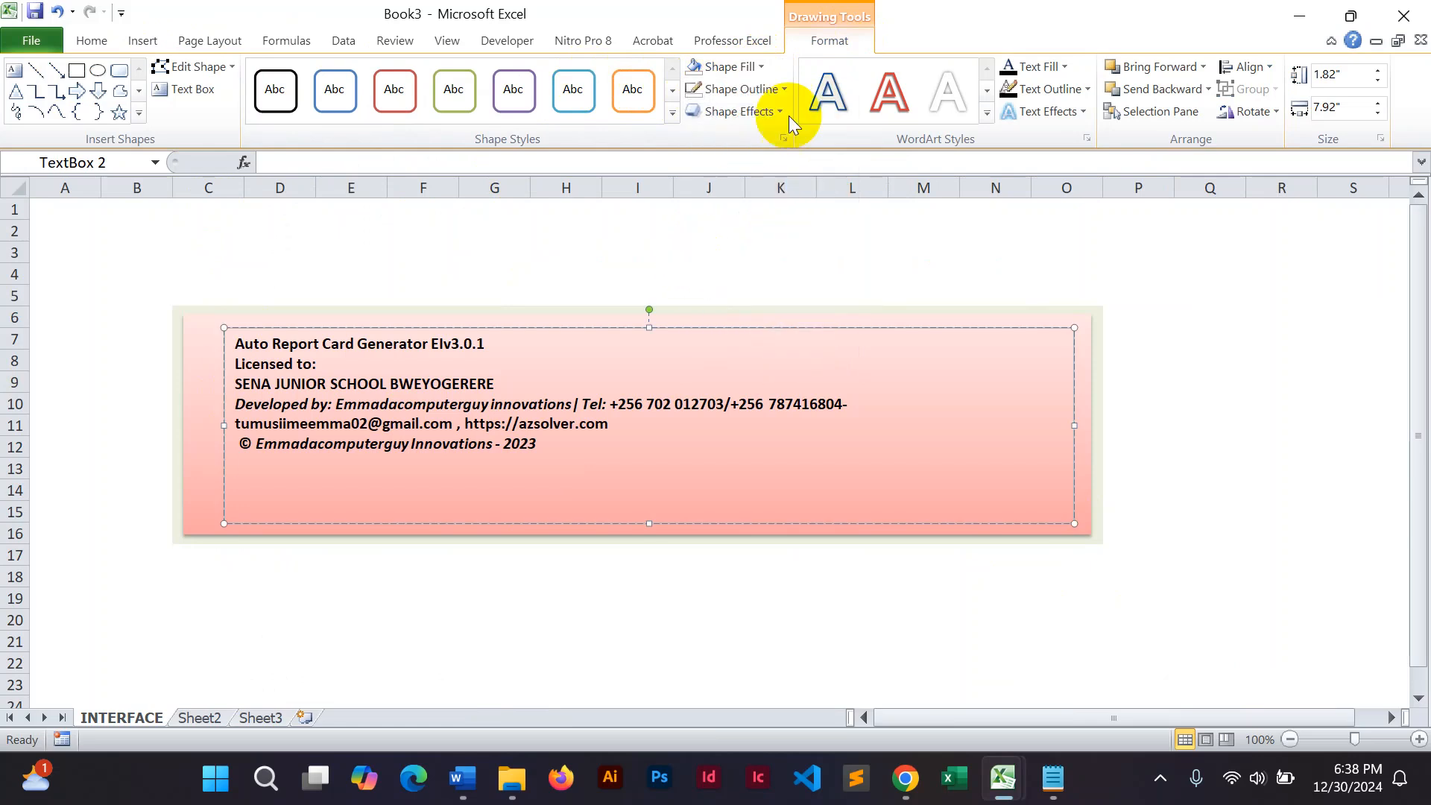
{"action": "left_click", "coordinate": [784, 90]}
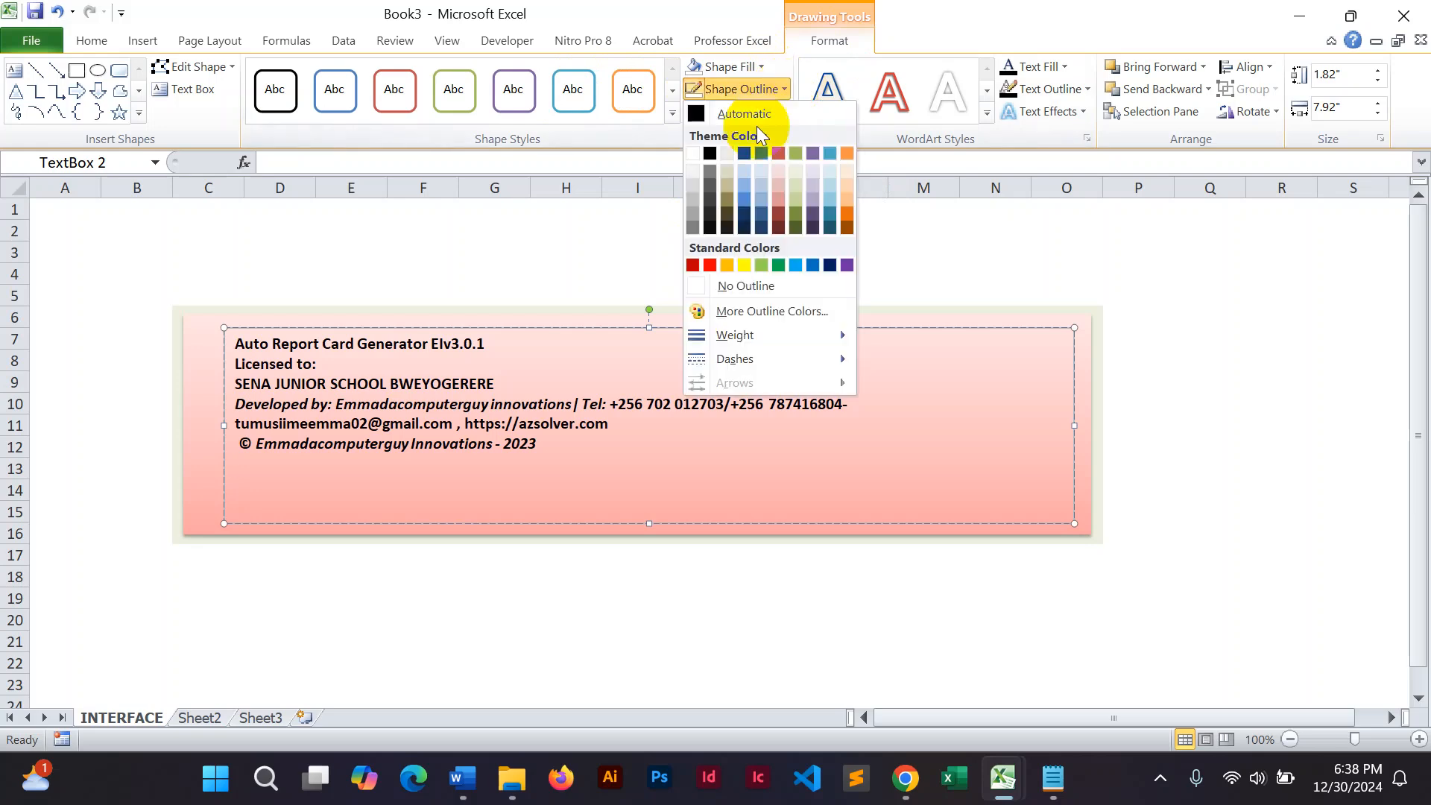
{"action": "left_click", "coordinate": [701, 287]}
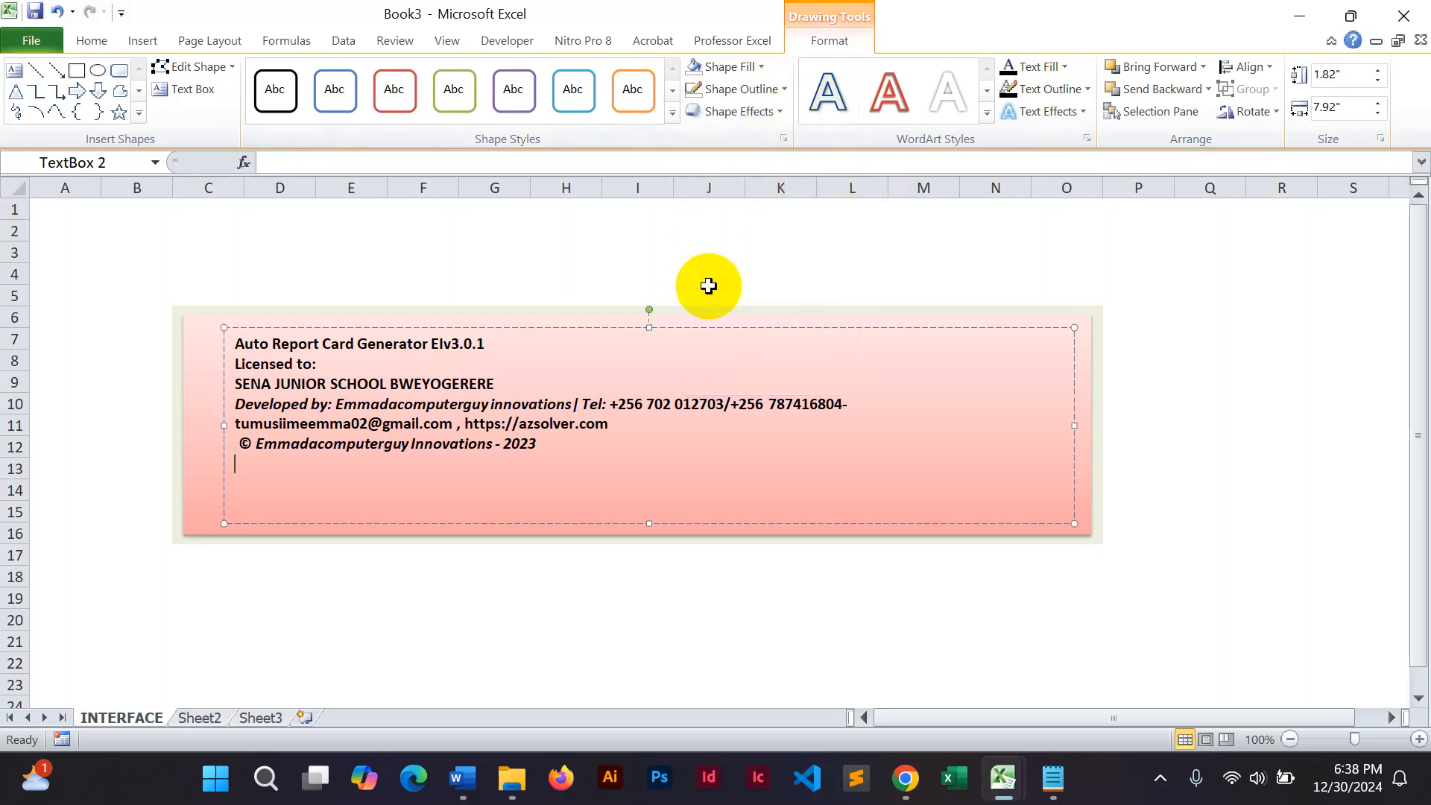
{"action": "left_click", "coordinate": [1193, 467]}
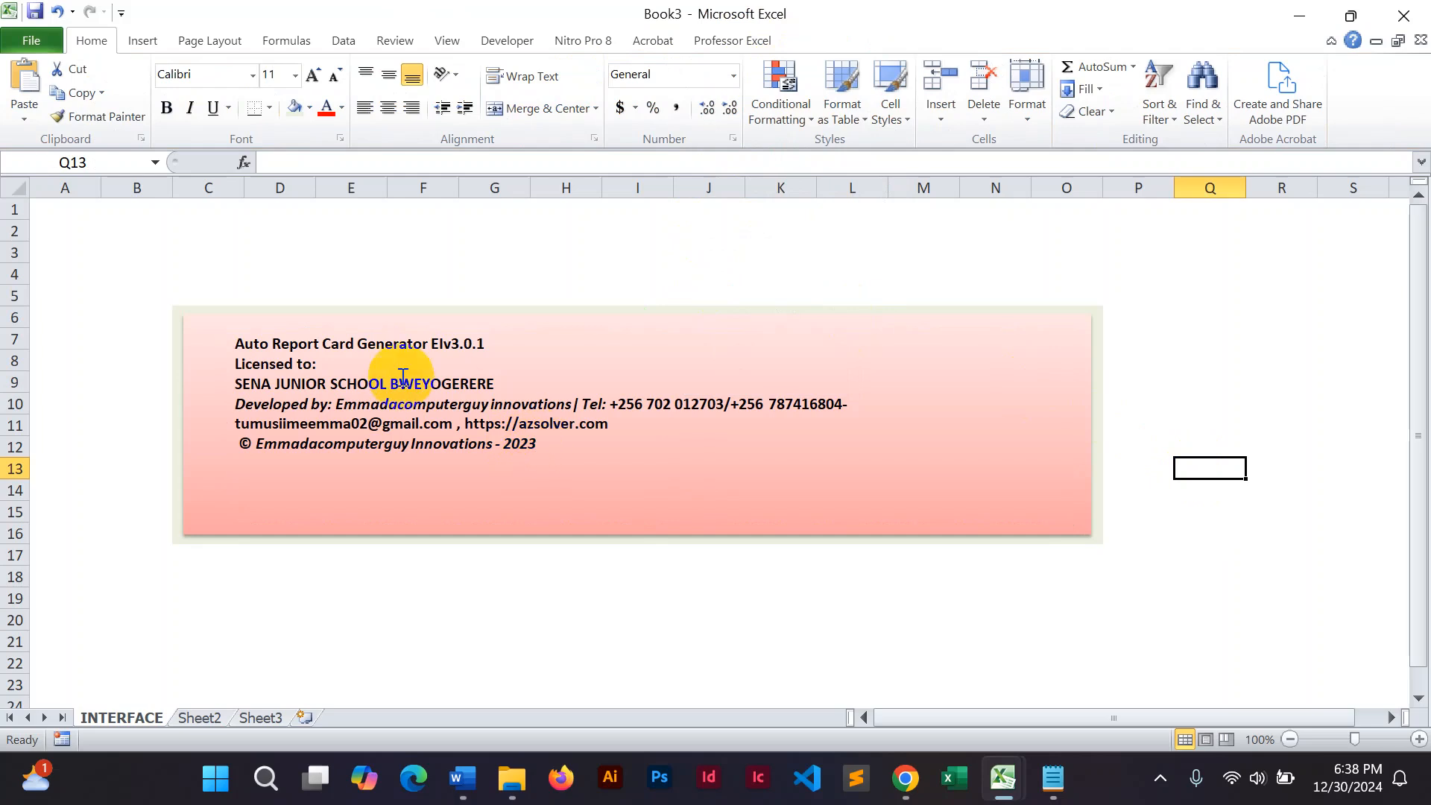
Step: Centre the title line "Auto Report Card Generator EIv3.0.1" in the text box
{"action": "left_click_drag", "start_coordinate": [479, 343], "coordinate": [242, 349]}
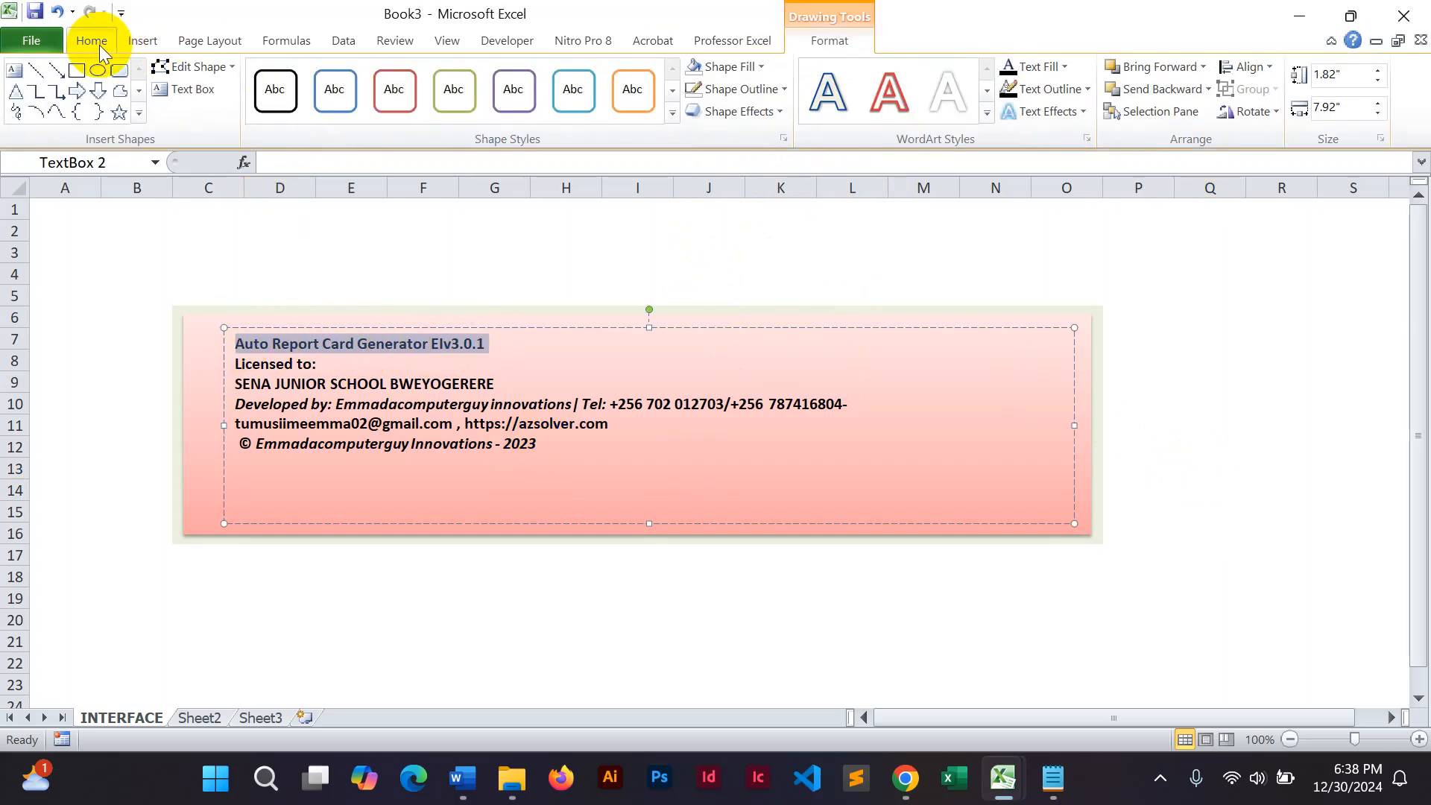
{"action": "left_click", "coordinate": [98, 43]}
{"action": "left_click", "coordinate": [388, 108]}
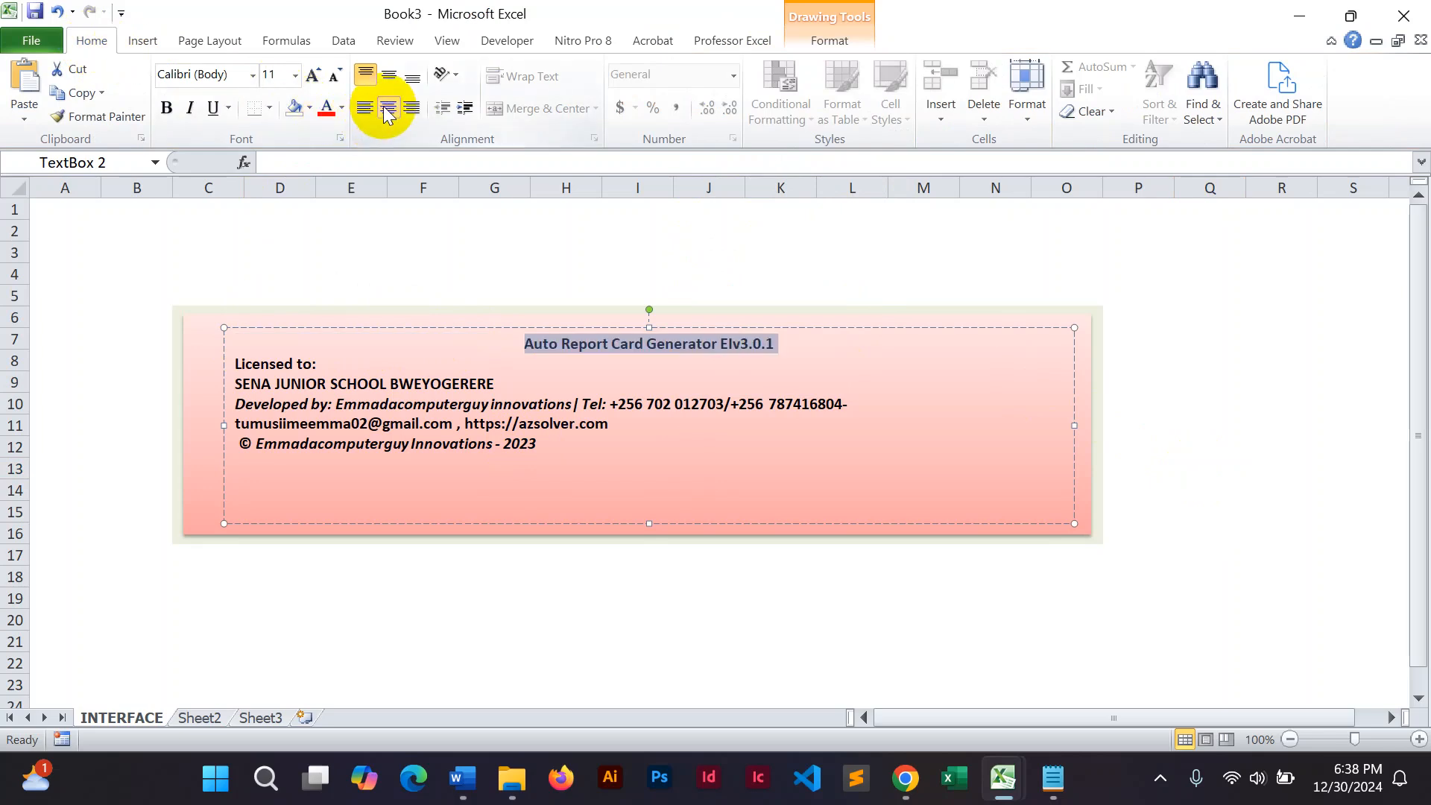
Step: Set the font of the banner's title line to Tahoma
{"action": "left_click", "coordinate": [252, 75]}
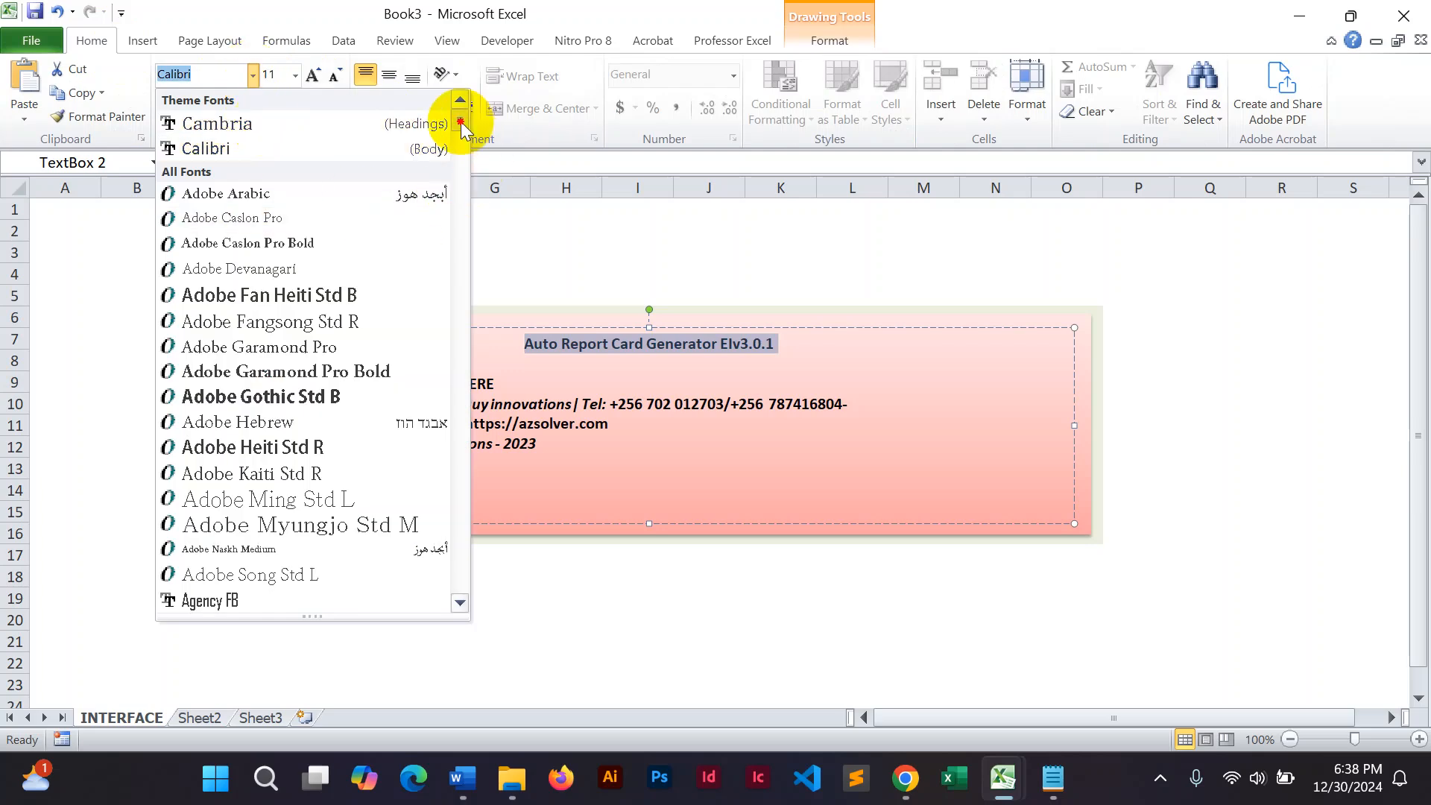
{"action": "scroll", "coordinate": [461, 123], "scroll_direction": "down", "scroll_amount": 1}
{"action": "type", "text": "Tahoma"}
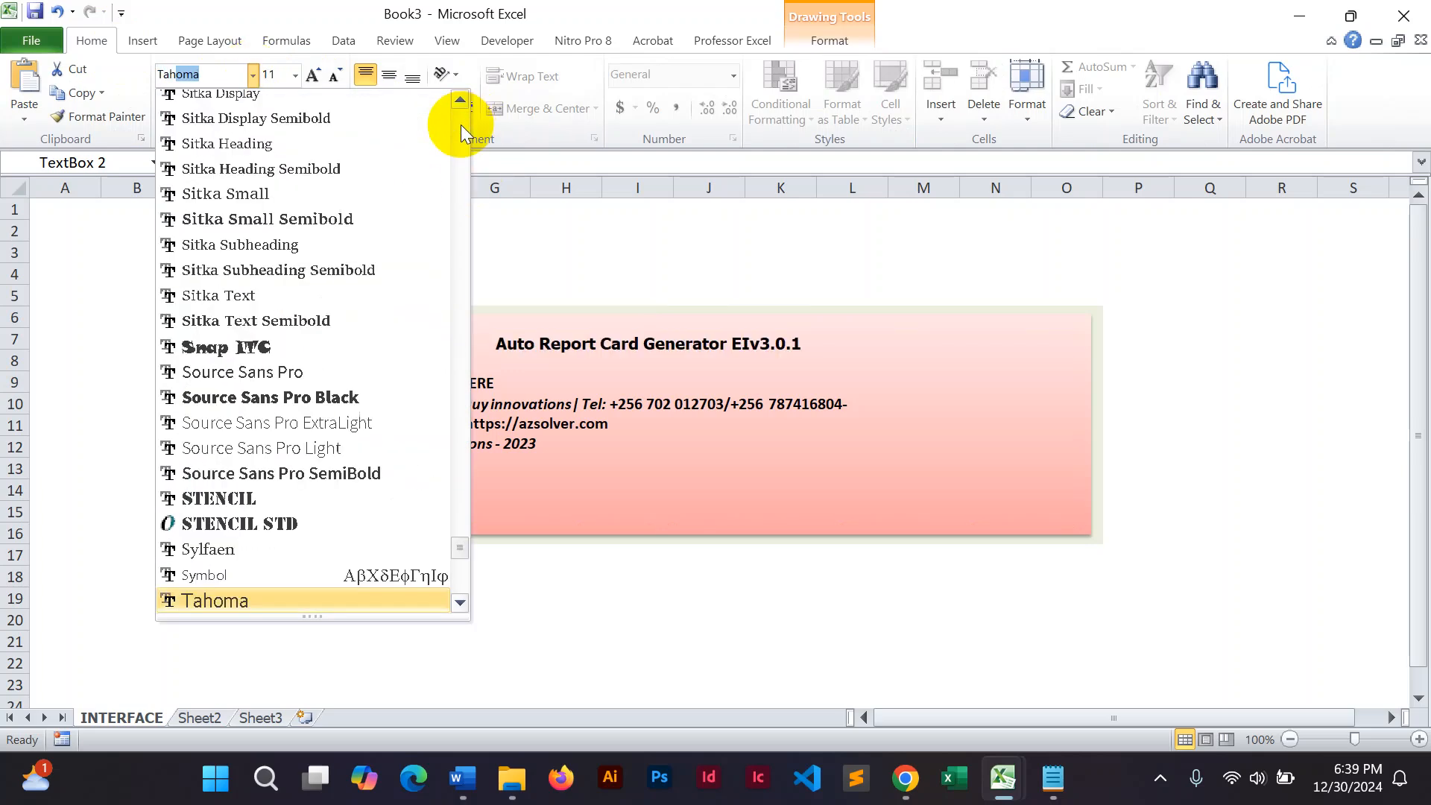
{"action": "key", "text": "Return"}
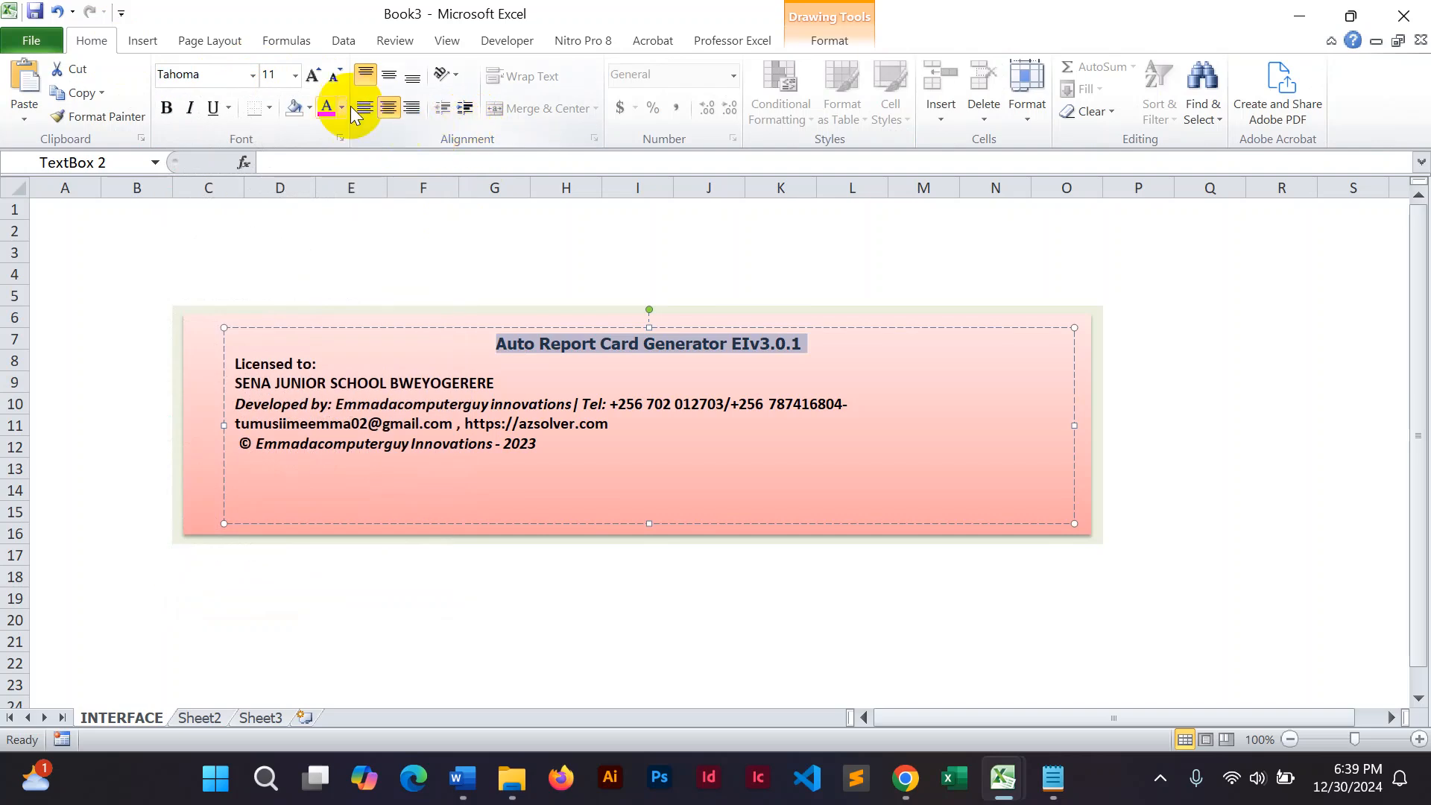
Step: Increase the font size of the banner's title line to 20
{"action": "left_click", "coordinate": [316, 82]}
{"action": "left_click", "coordinate": [317, 82]}
{"action": "left_click", "coordinate": [317, 82]}
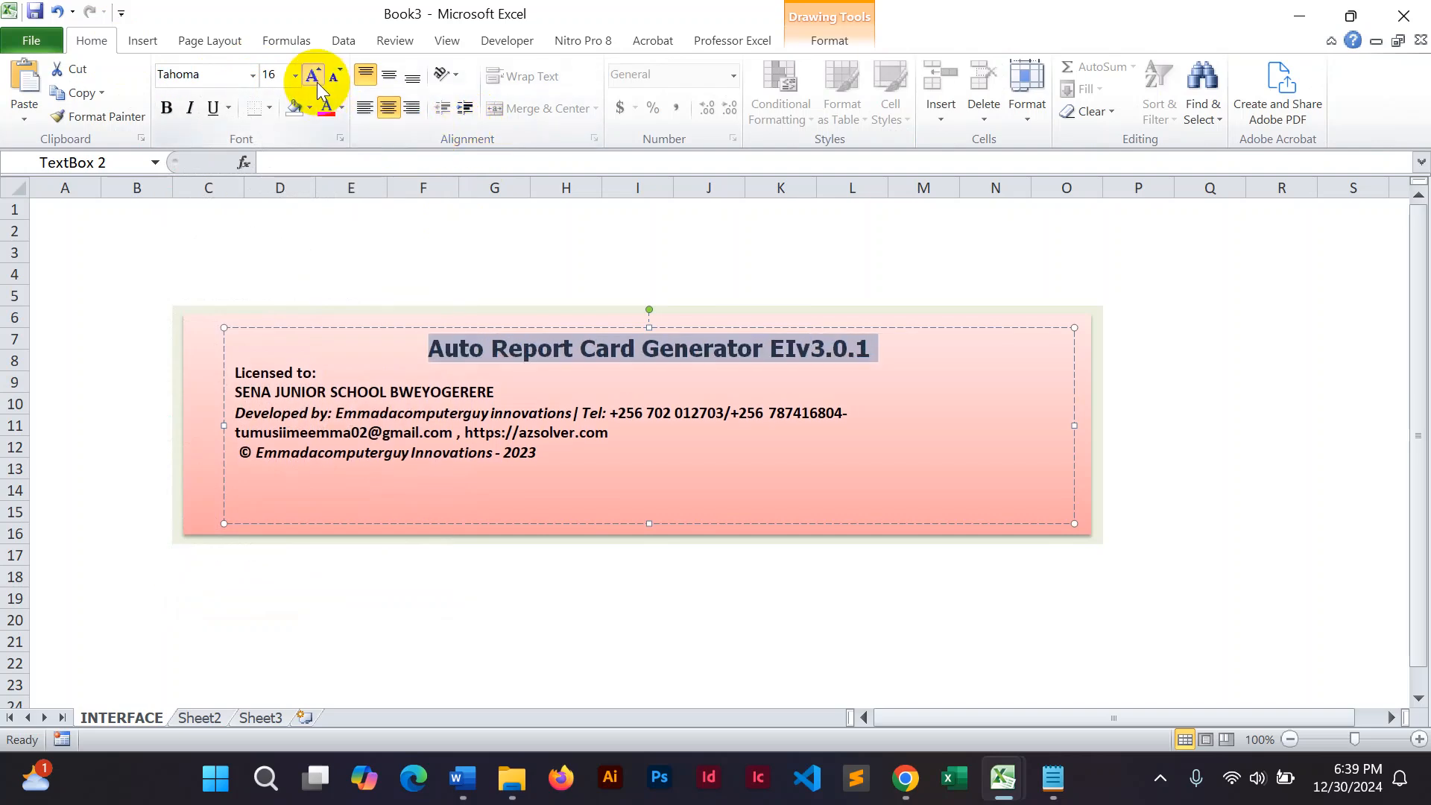
{"action": "left_click", "coordinate": [317, 82]}
{"action": "left_click", "coordinate": [317, 82]}
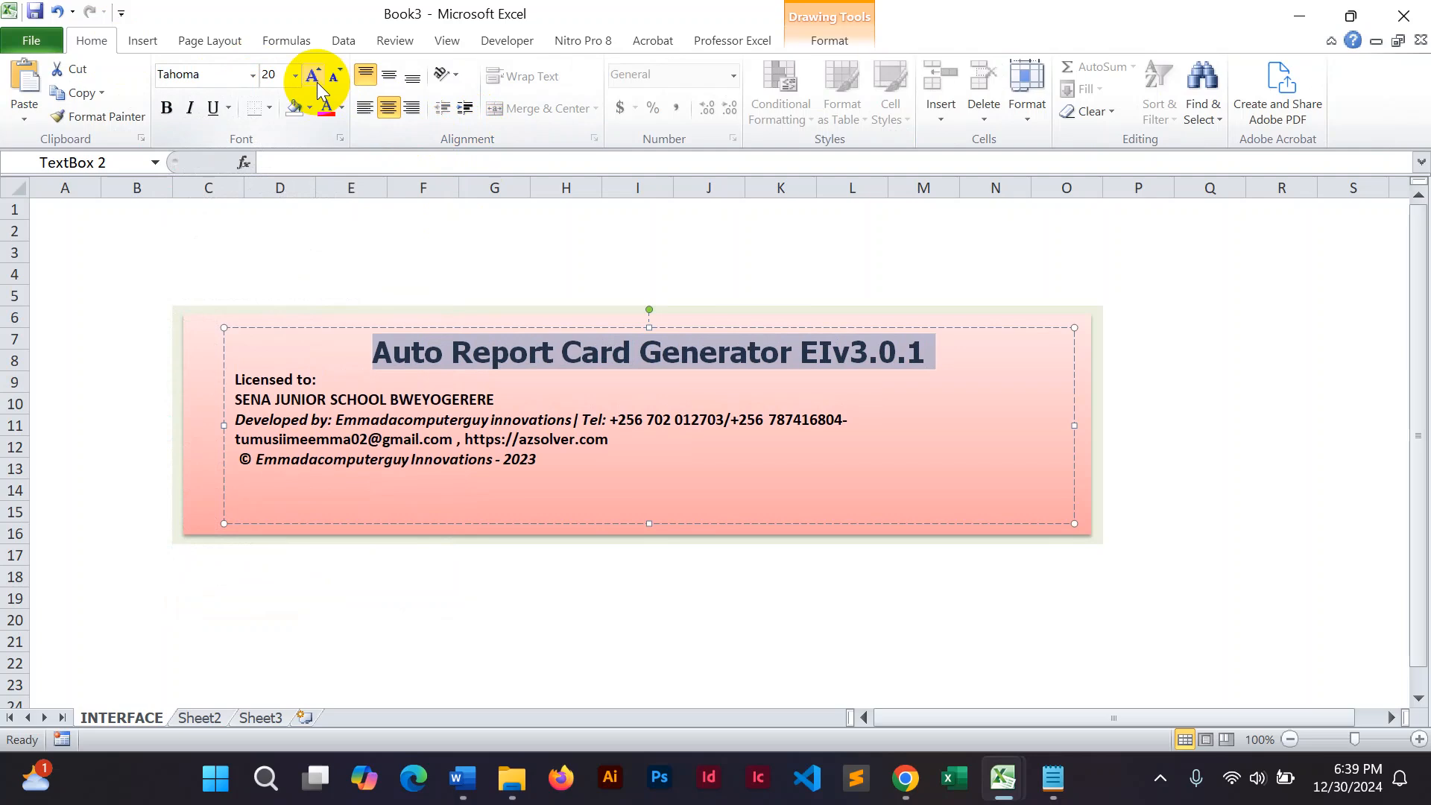
Step: Set the font of the banner's title line to Jost
{"action": "left_click", "coordinate": [253, 75]}
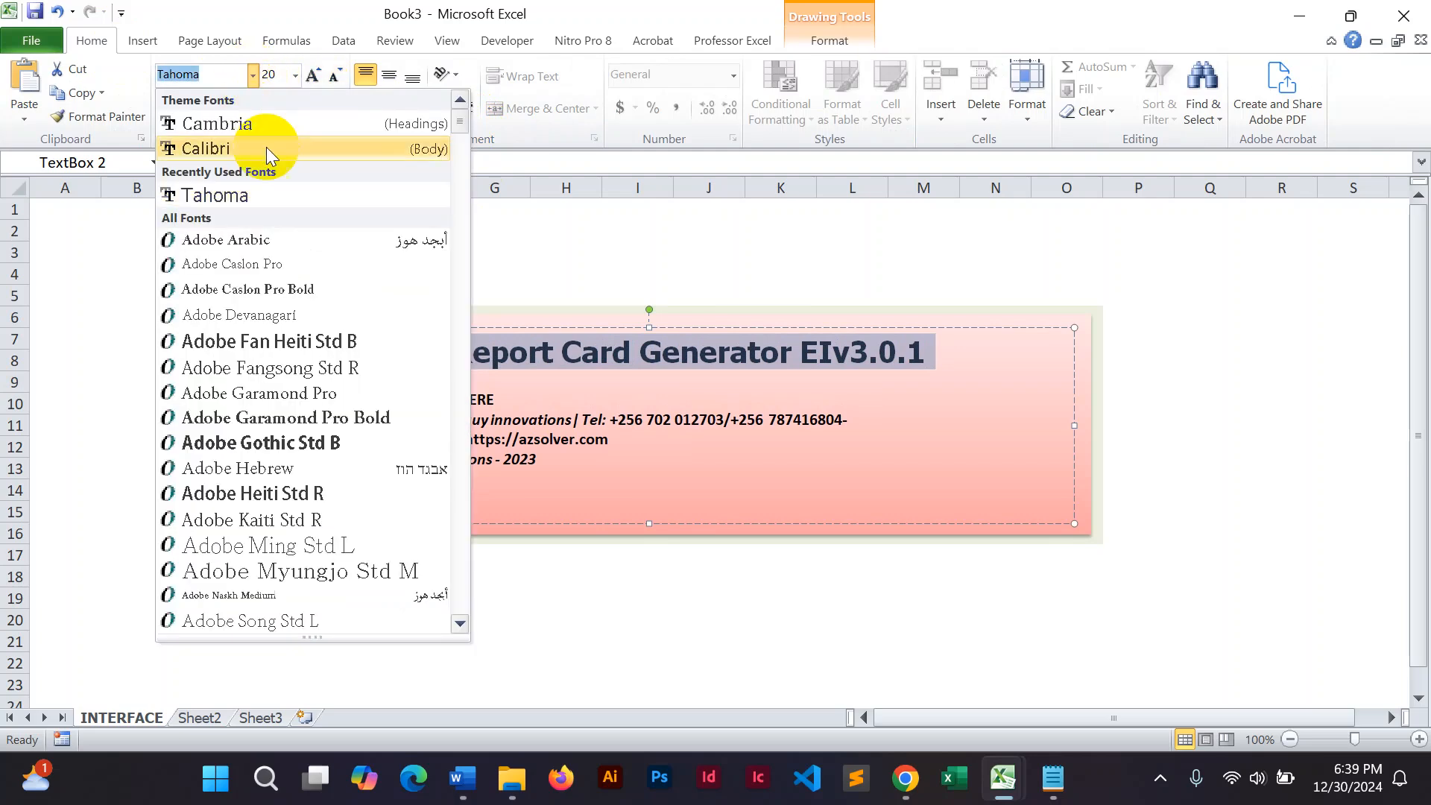
{"action": "left_click_drag", "start_coordinate": [459, 123], "coordinate": [459, 152]}
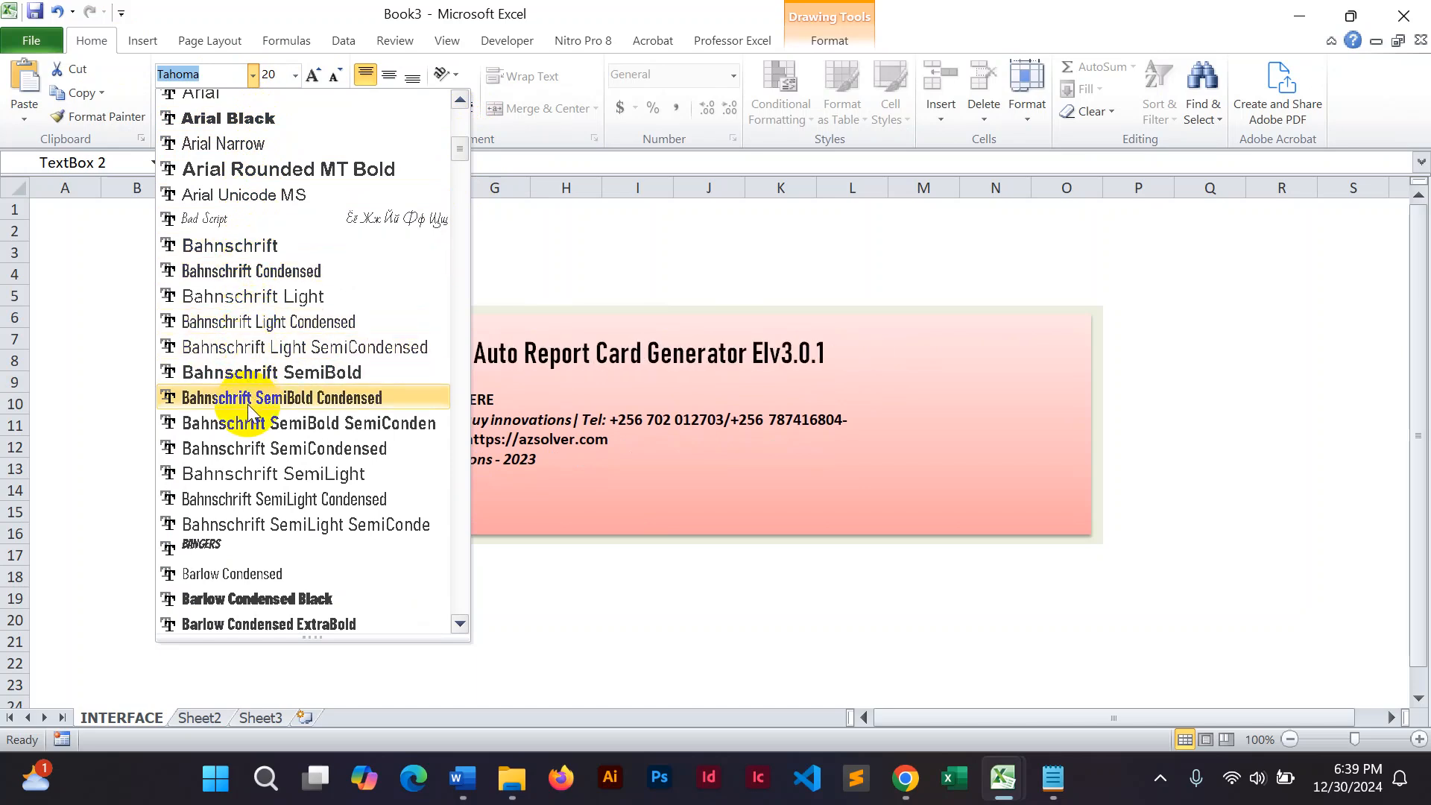
{"action": "type", "text": "Jost"}
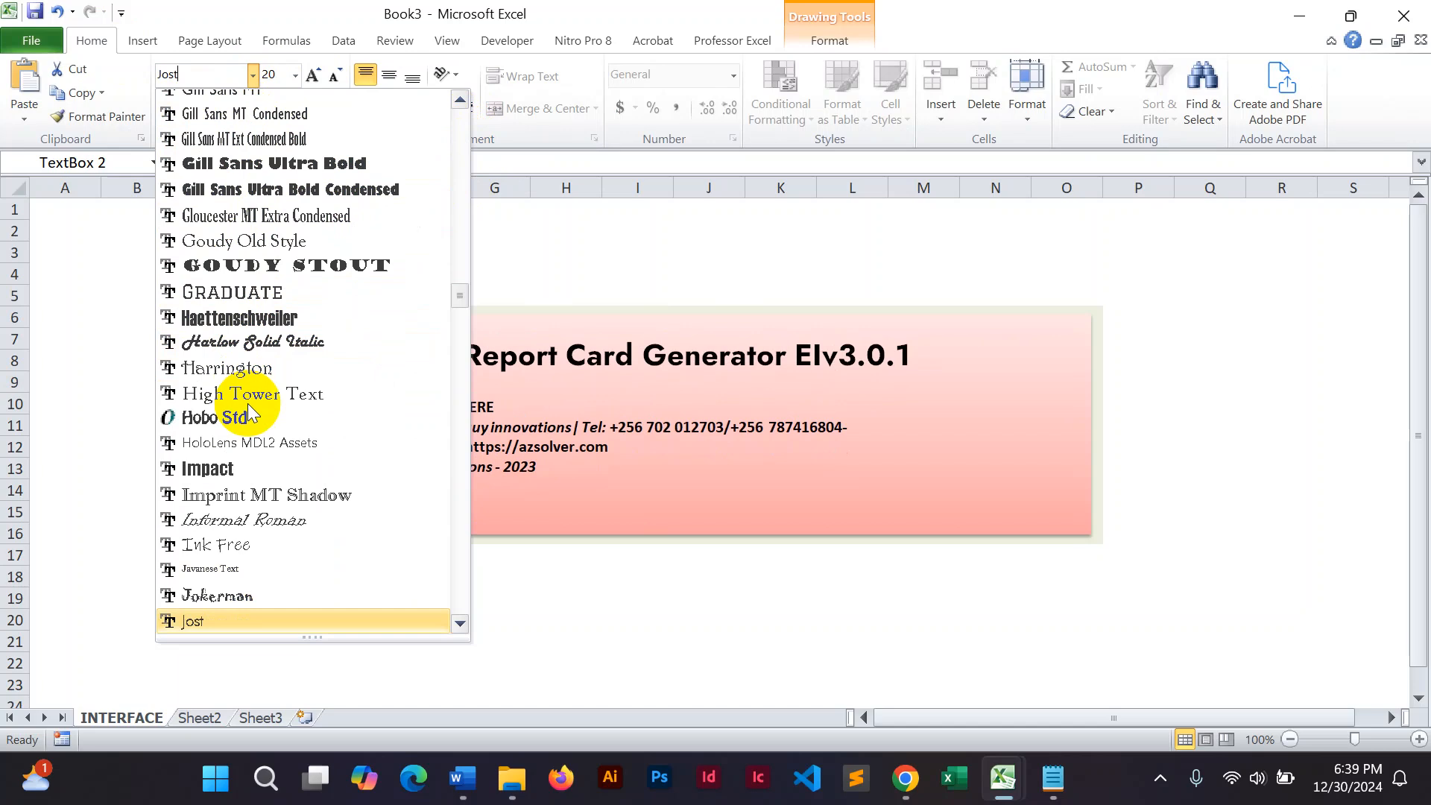
{"action": "key", "text": "Return"}
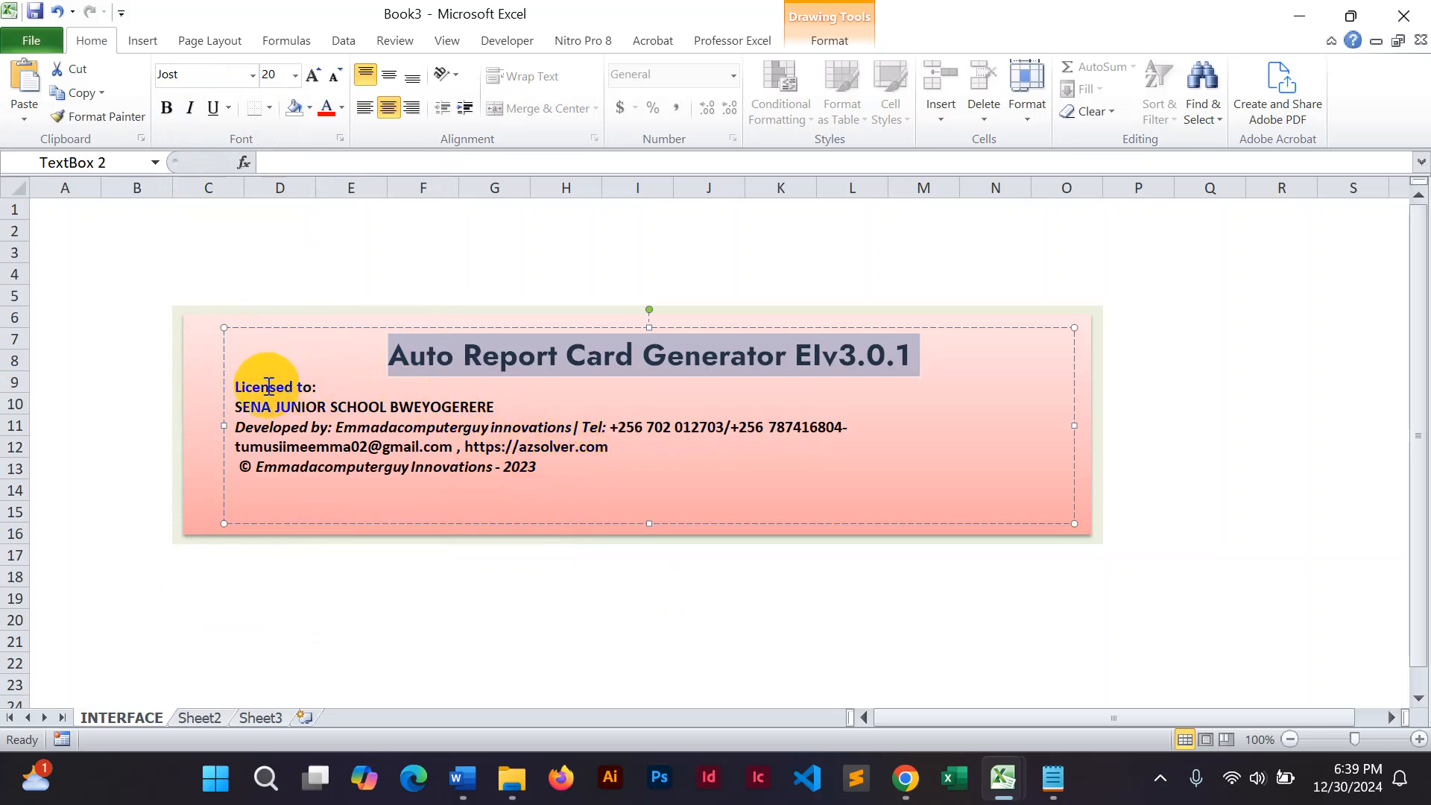
Step: Format the school name line "SENA JUNIOR SCHOOL BWEYOGERERE" as Arial, size 14, and centre it in the text box
{"action": "left_click_drag", "start_coordinate": [236, 407], "coordinate": [483, 407]}
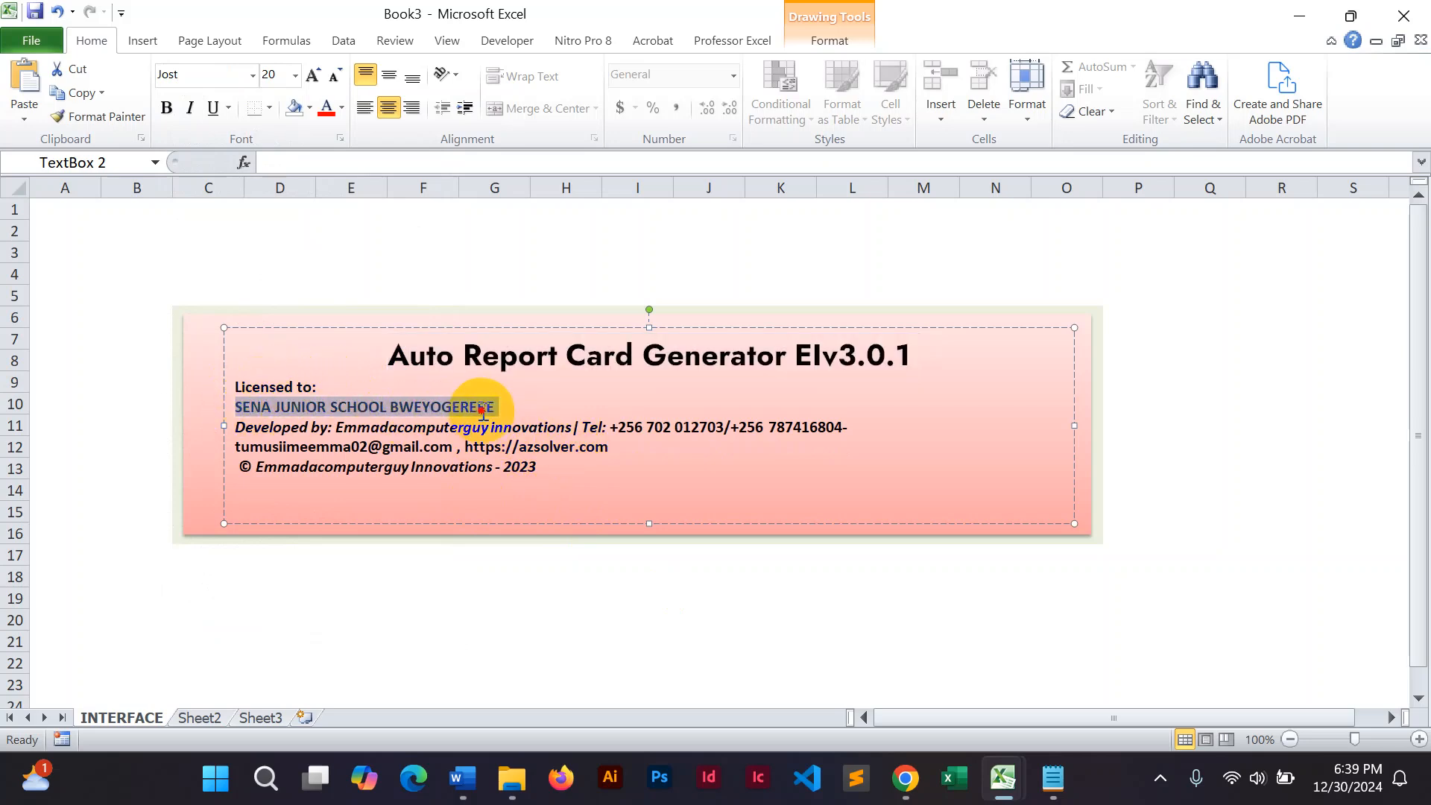
{"action": "left_click", "coordinate": [231, 78]}
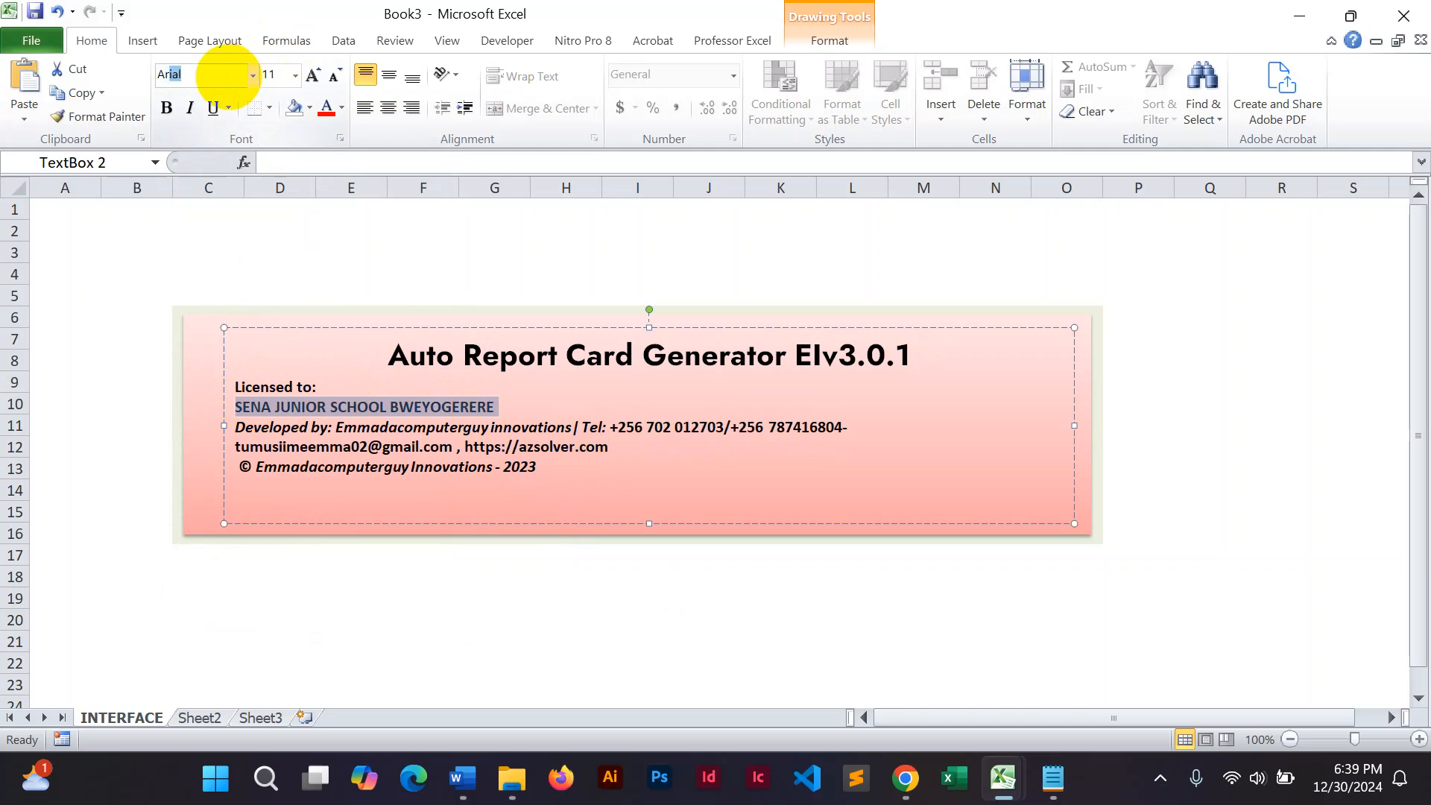
{"action": "key", "text": "Return"}
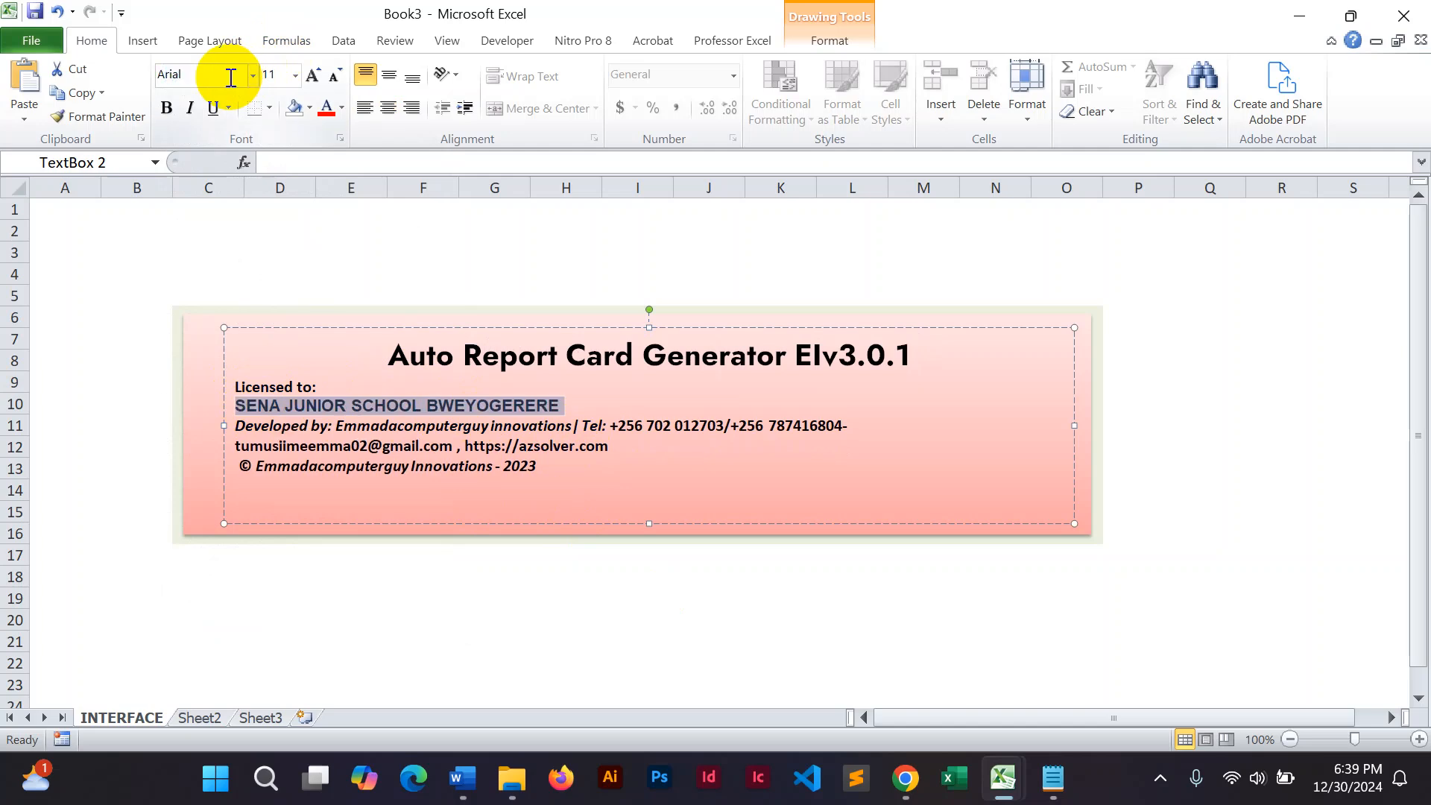
{"action": "left_click", "coordinate": [313, 77]}
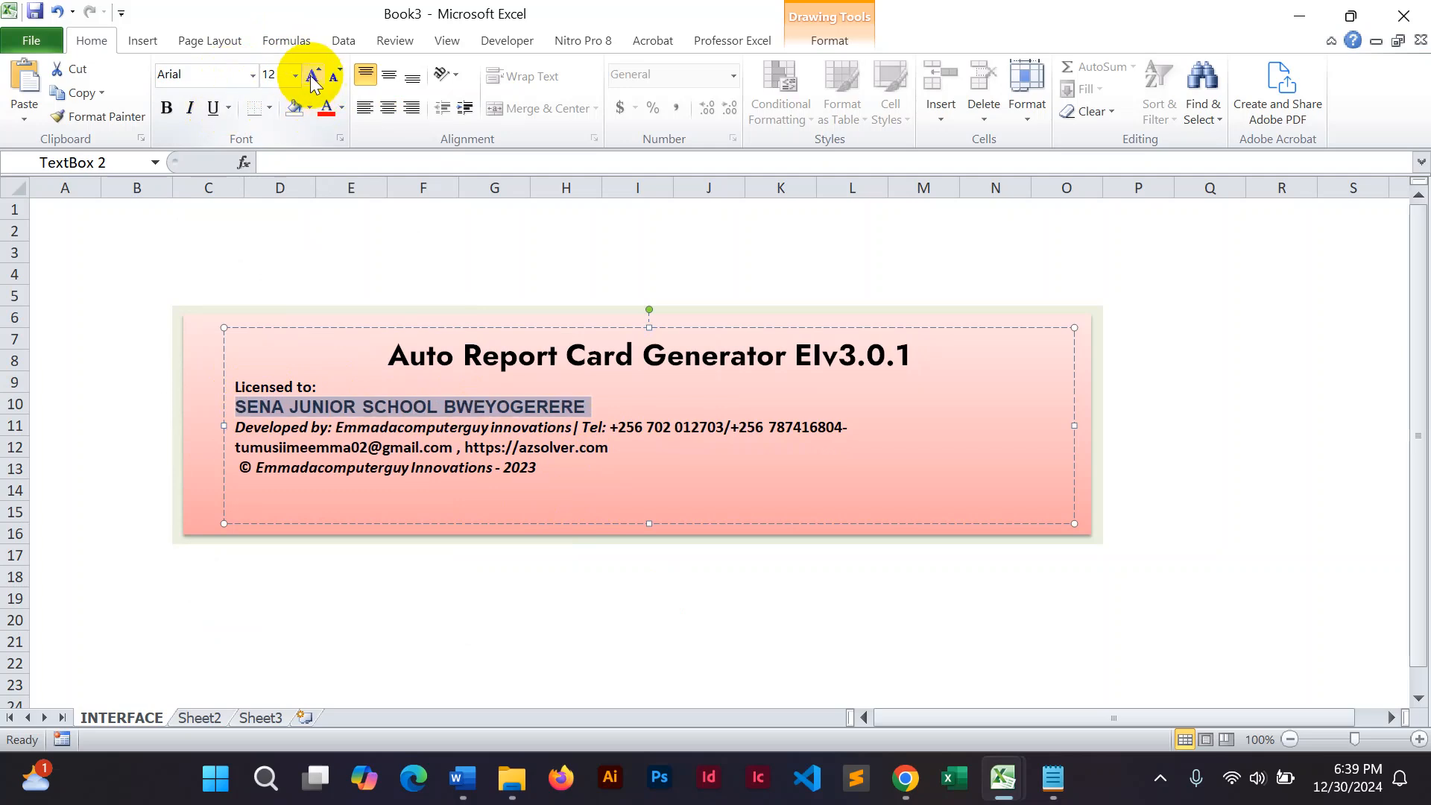
{"action": "left_click", "coordinate": [313, 79]}
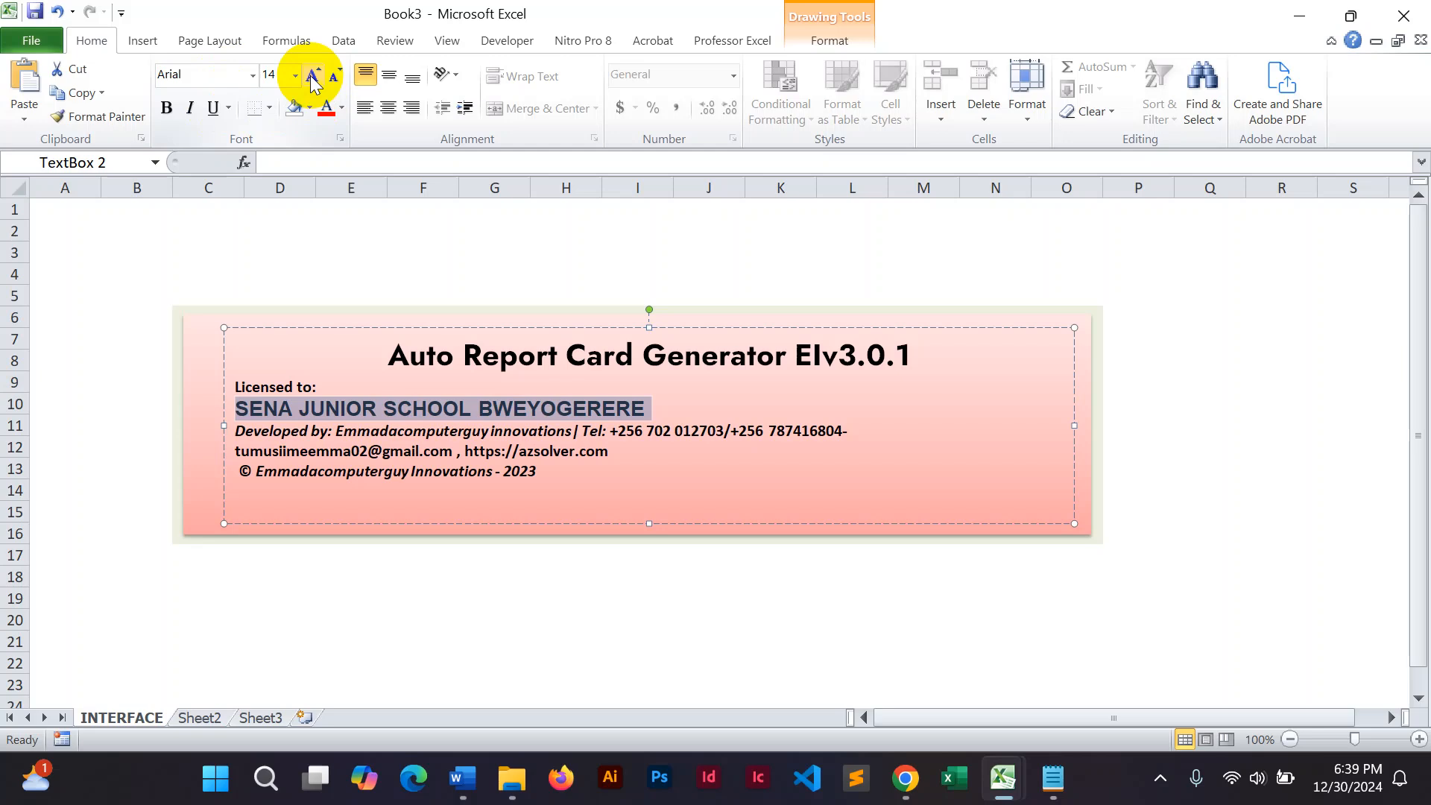
{"action": "left_click", "coordinate": [389, 107]}
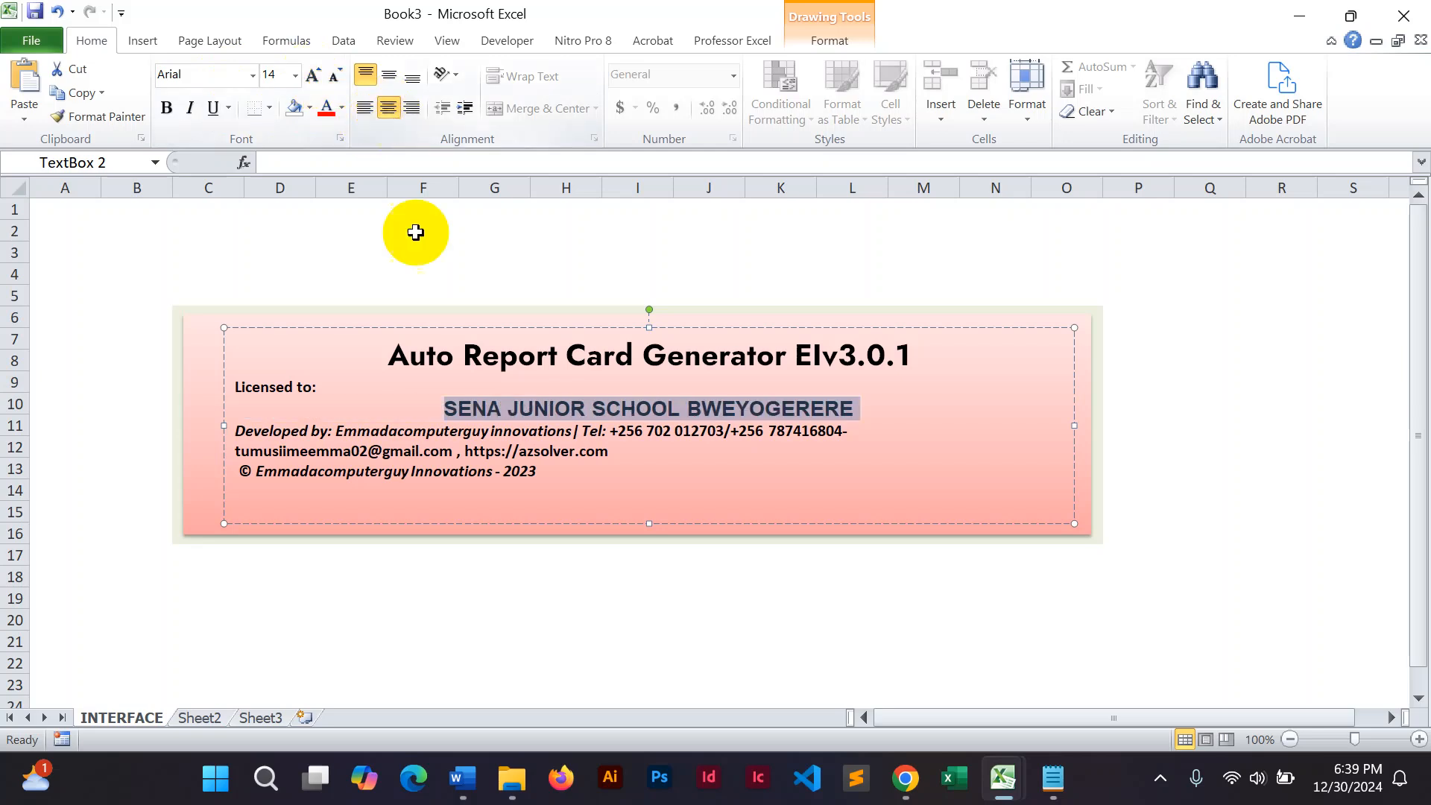
Step: Check the banner layout in the UPPER workbook, then centre the developer and copyright lines in Book3's text box
{"action": "left_click_drag", "start_coordinate": [542, 471], "coordinate": [264, 432]}
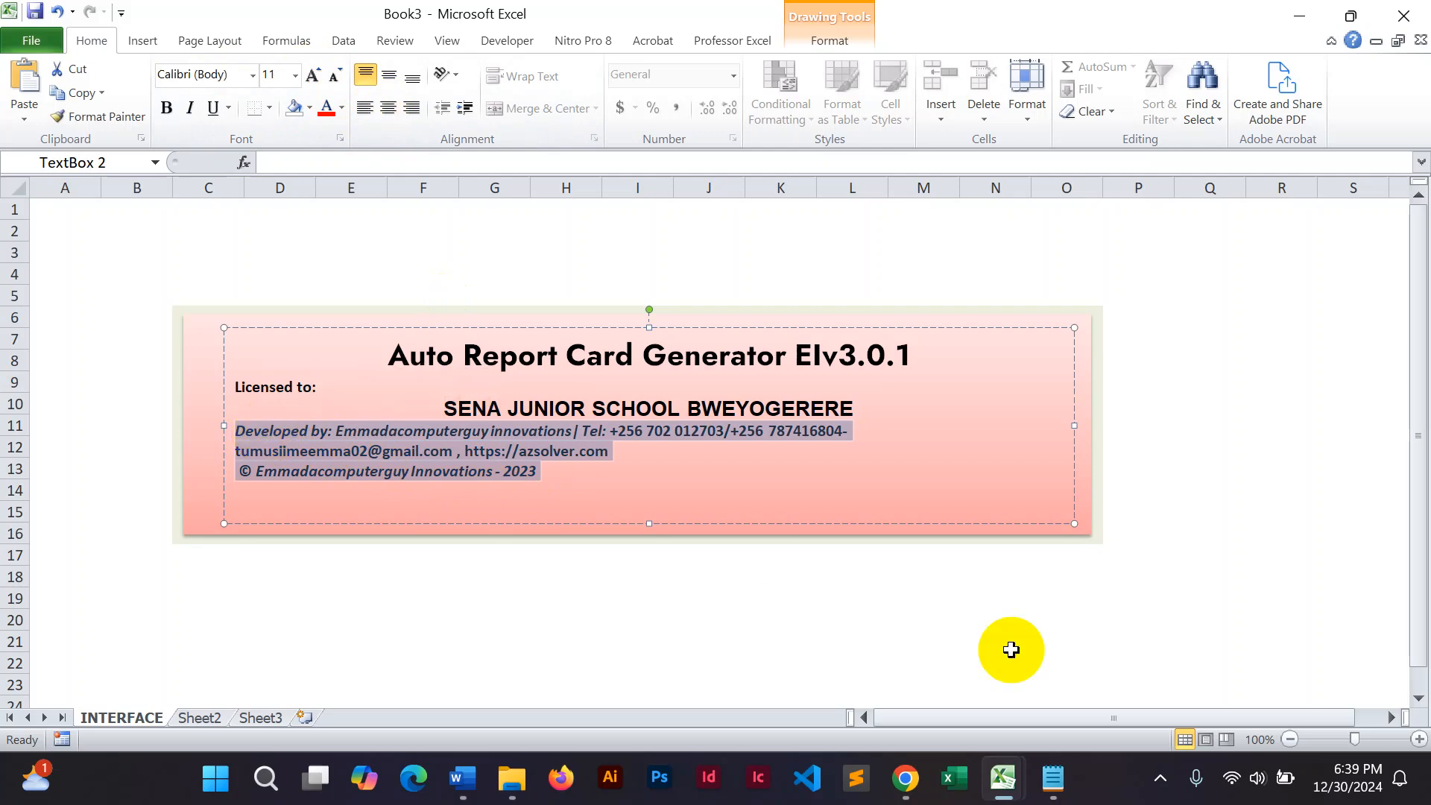
{"action": "mouse_move", "coordinate": [1003, 778]}
{"action": "left_click", "coordinate": [687, 697]}
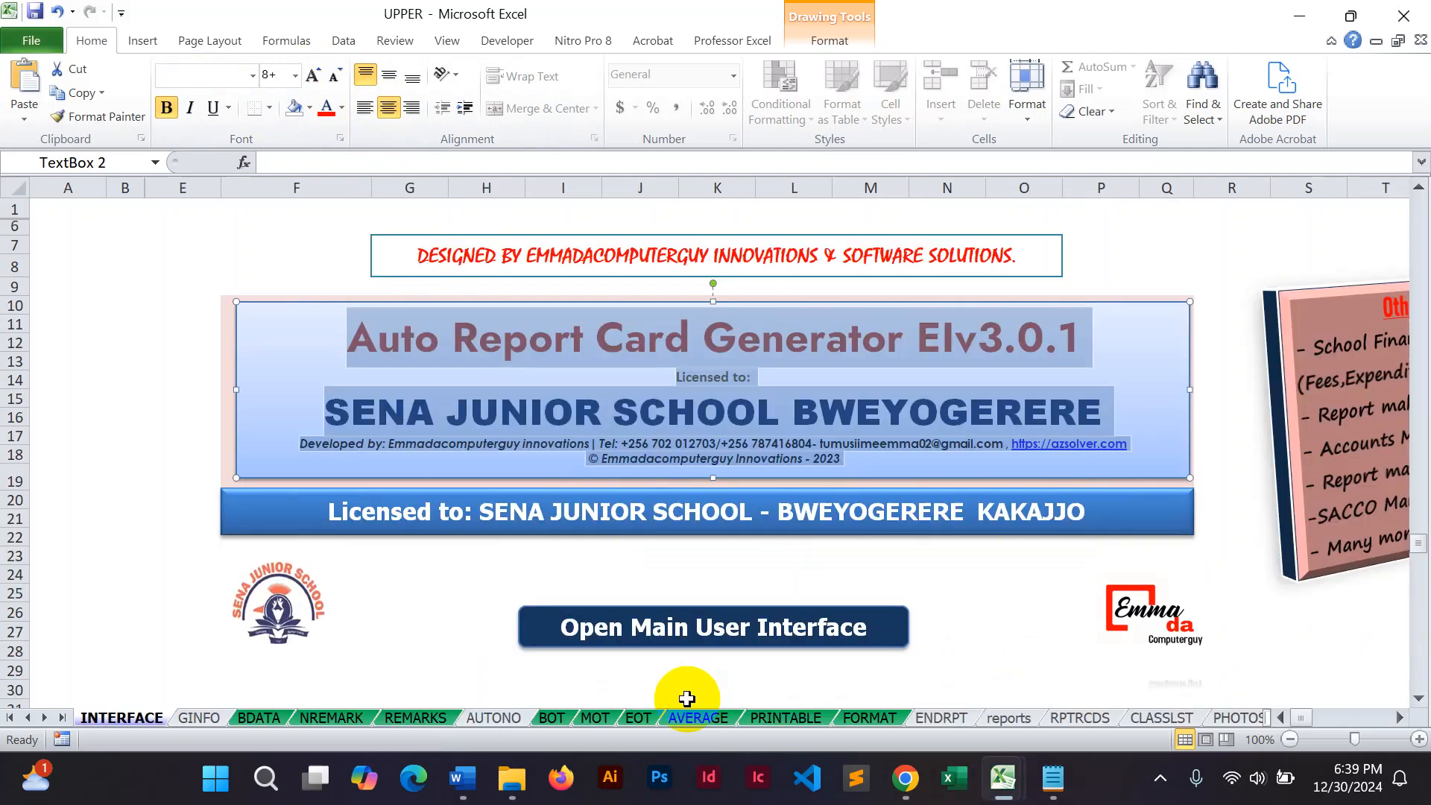
{"action": "left_click", "coordinate": [888, 480]}
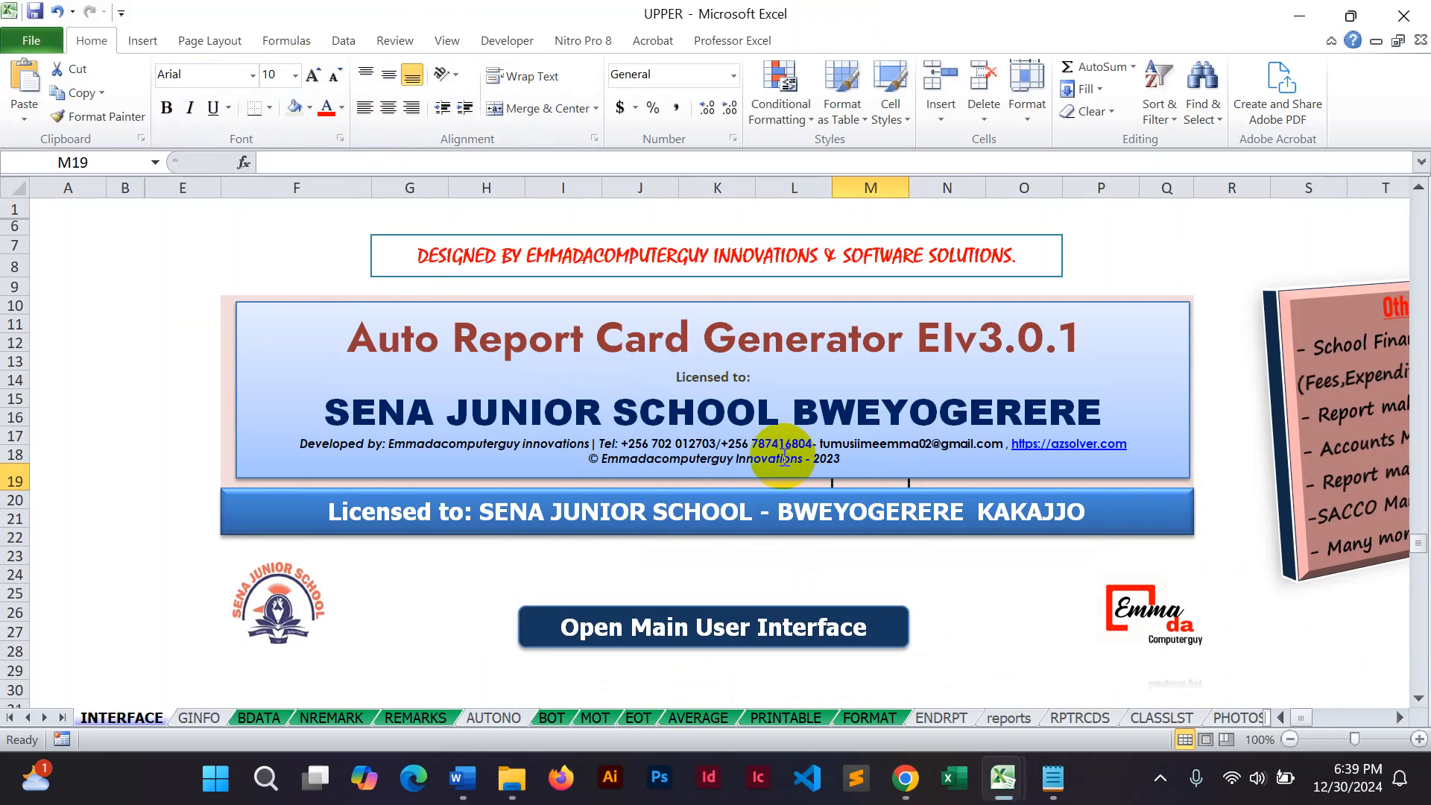
{"action": "mouse_move", "coordinate": [1005, 781]}
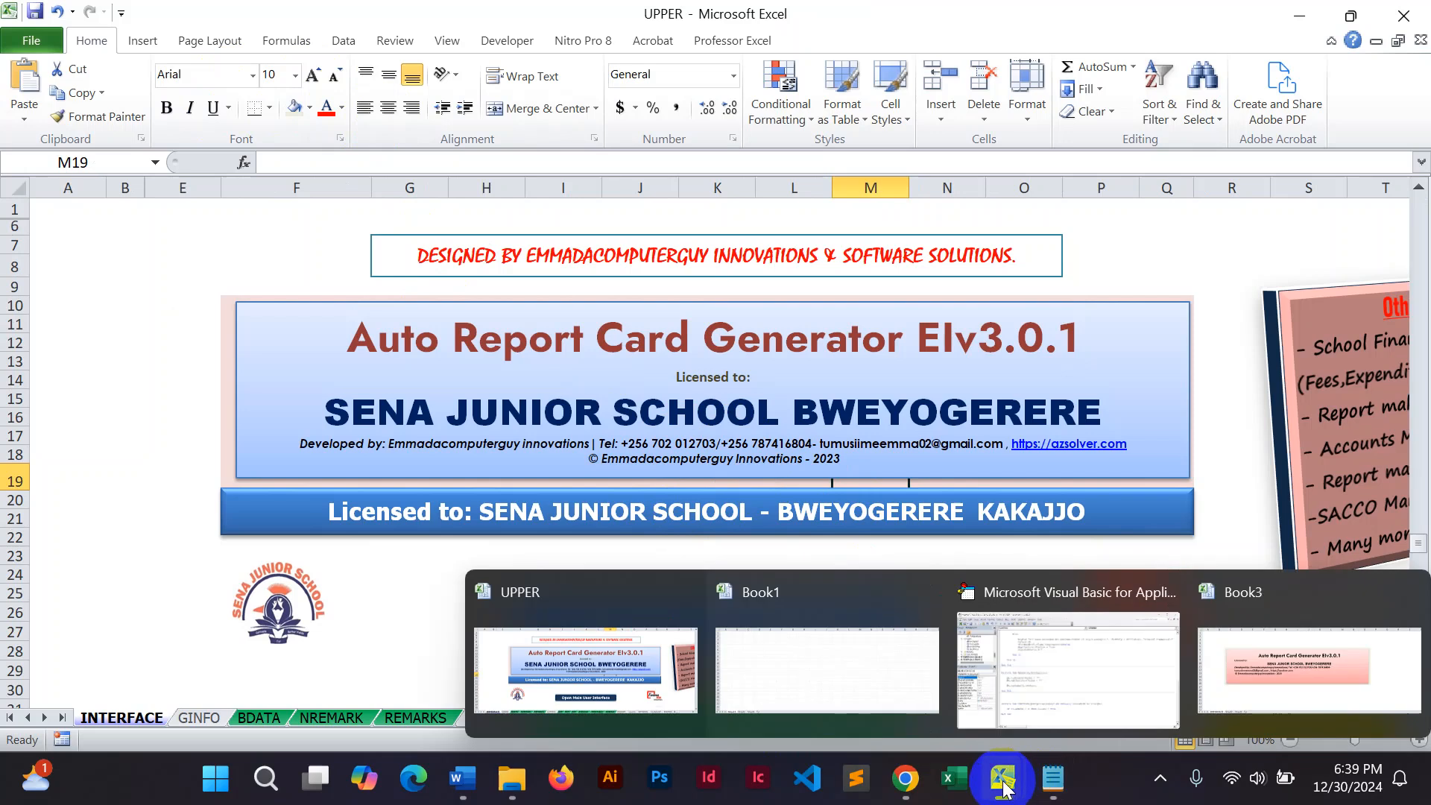
{"action": "left_click", "coordinate": [1309, 673]}
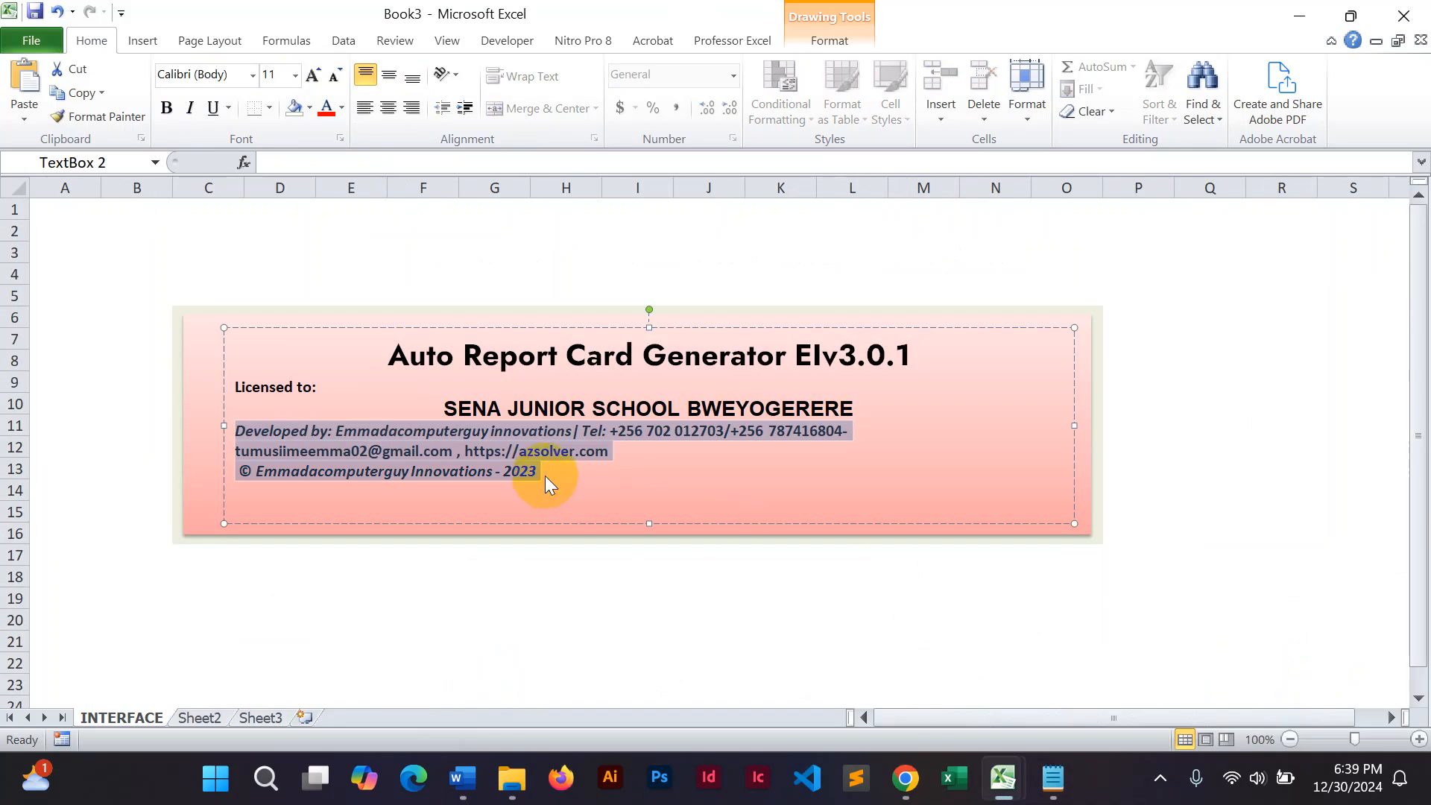
{"action": "left_click", "coordinate": [389, 108]}
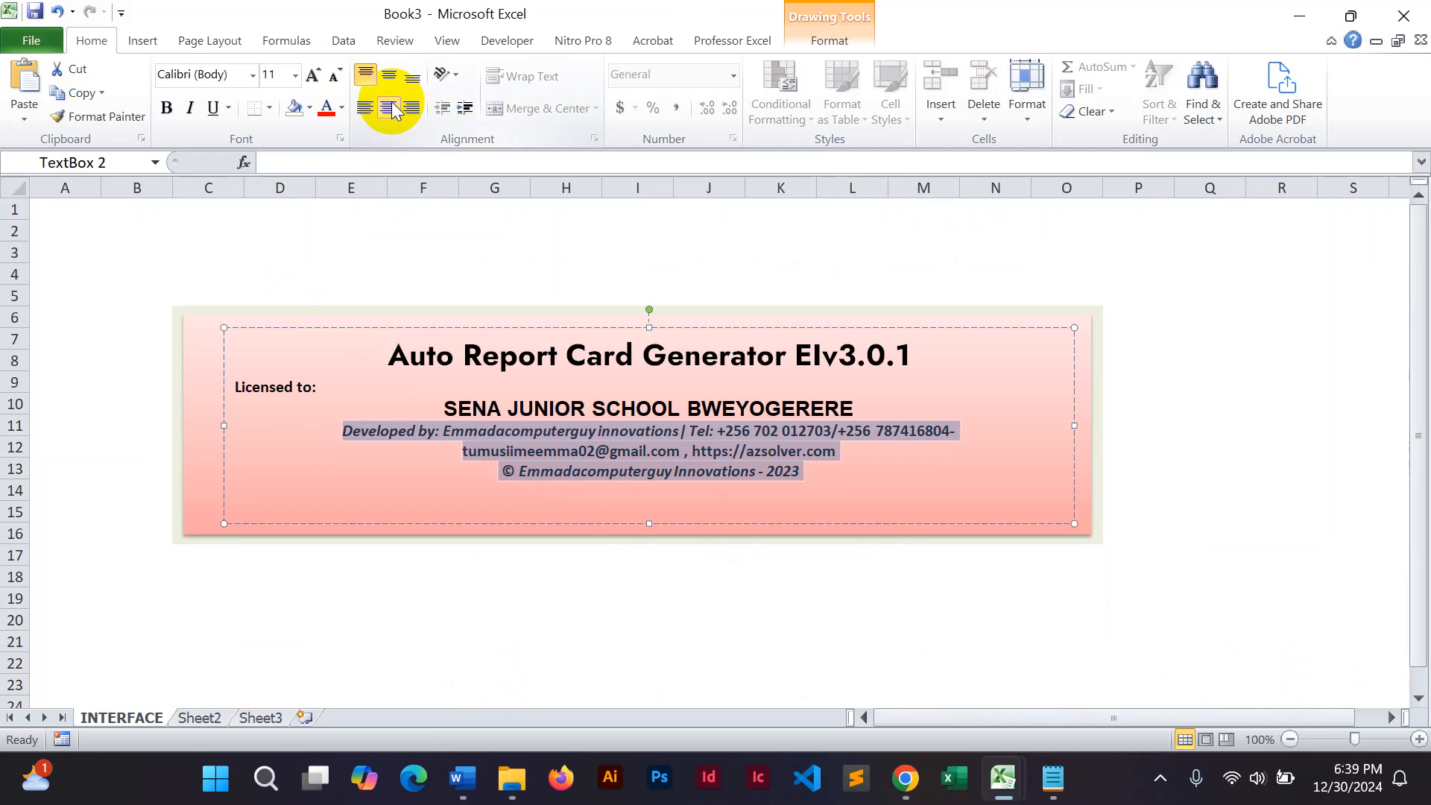
Step: Insert a blank line below the school name and set the developer and copyright lines to Arial Narrow
{"action": "left_click", "coordinate": [858, 406]}
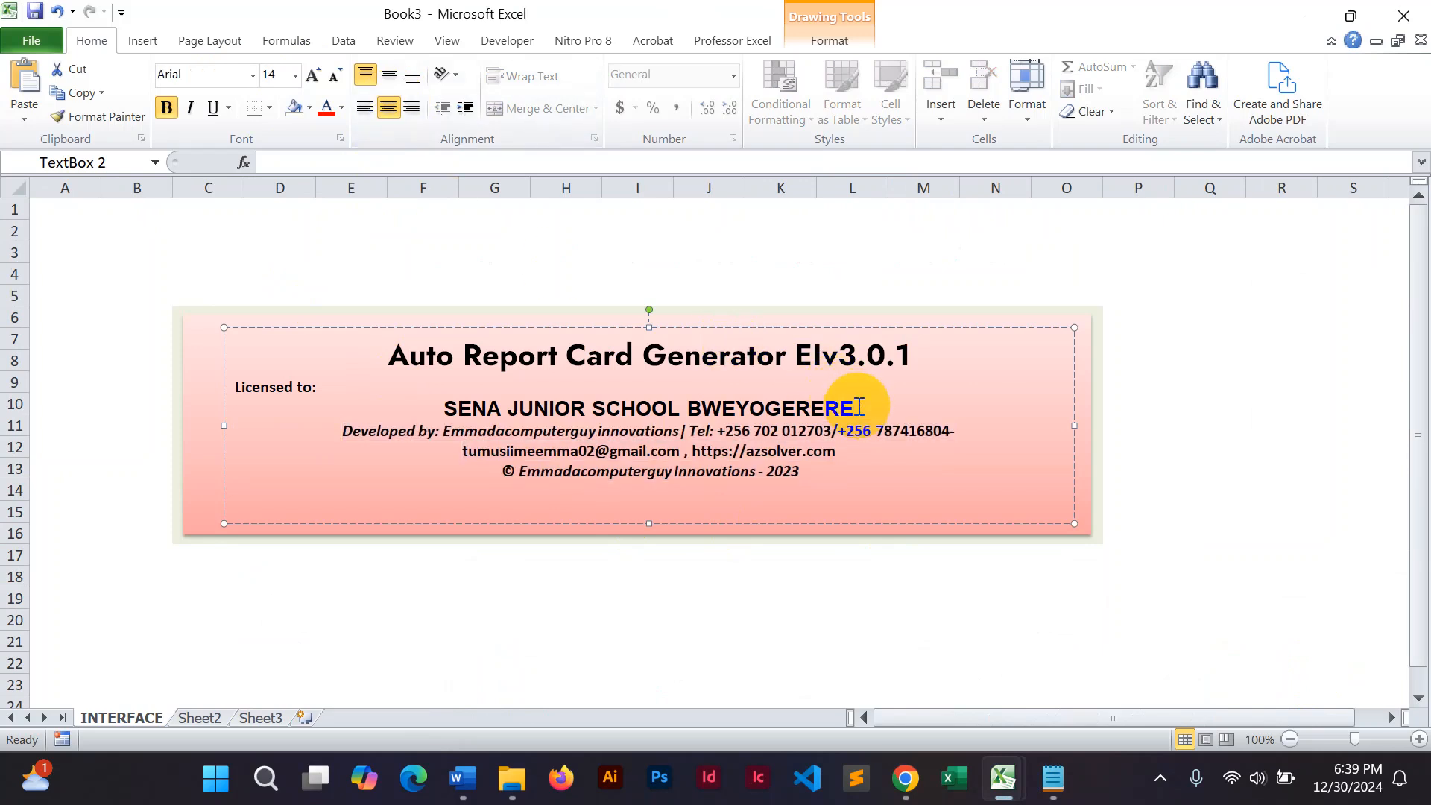
{"action": "key", "text": "Return"}
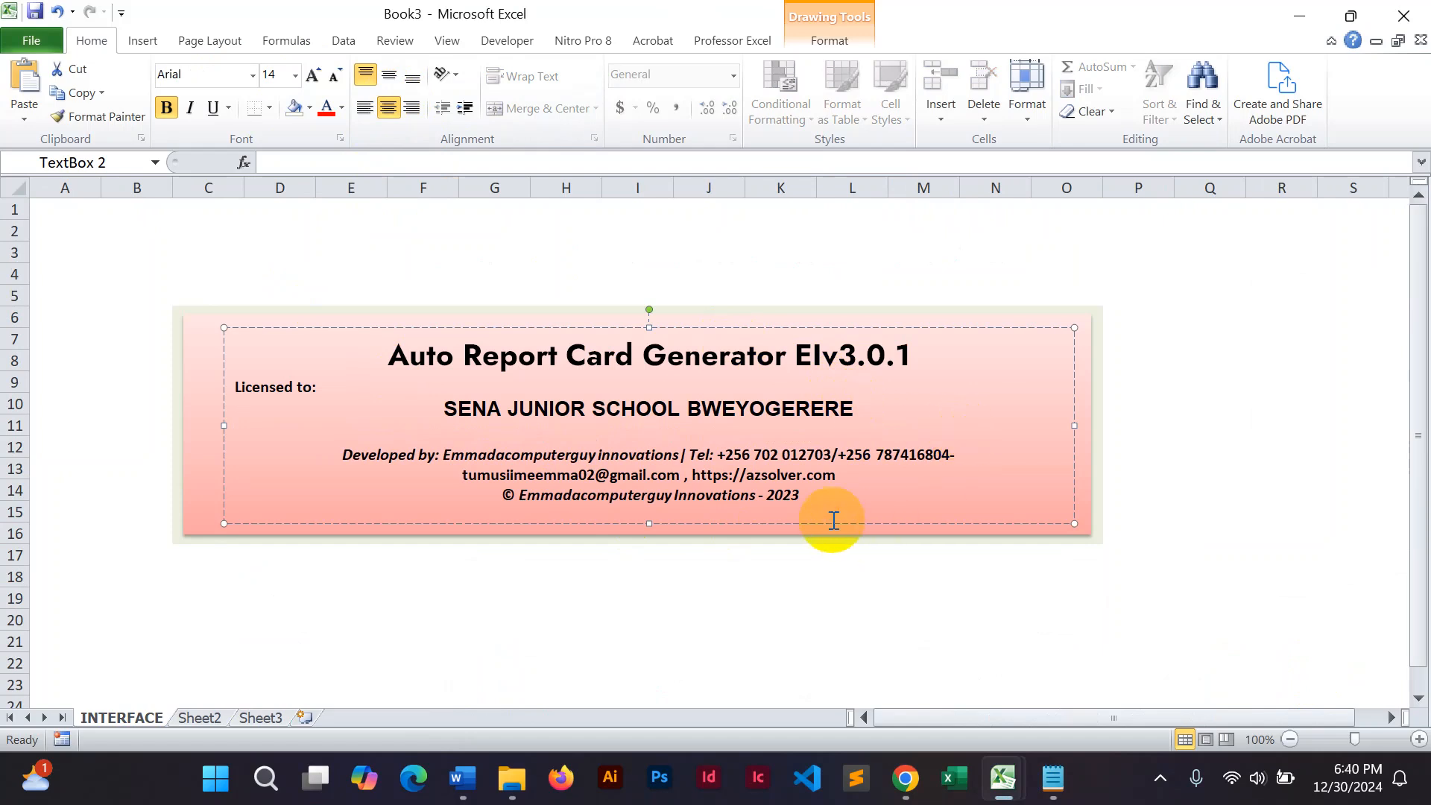
{"action": "left_click_drag", "start_coordinate": [809, 495], "coordinate": [342, 457]}
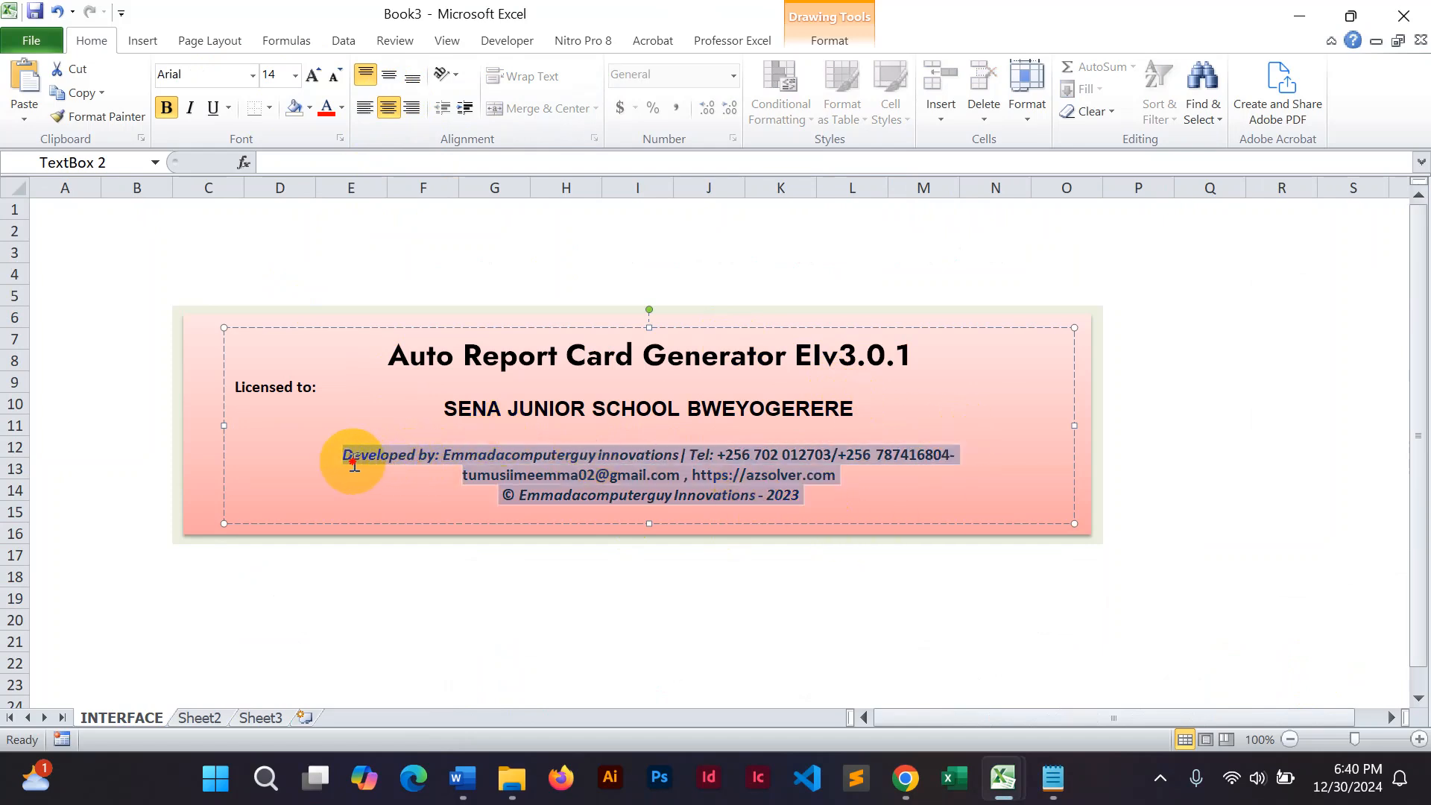
{"action": "left_click", "coordinate": [253, 75]}
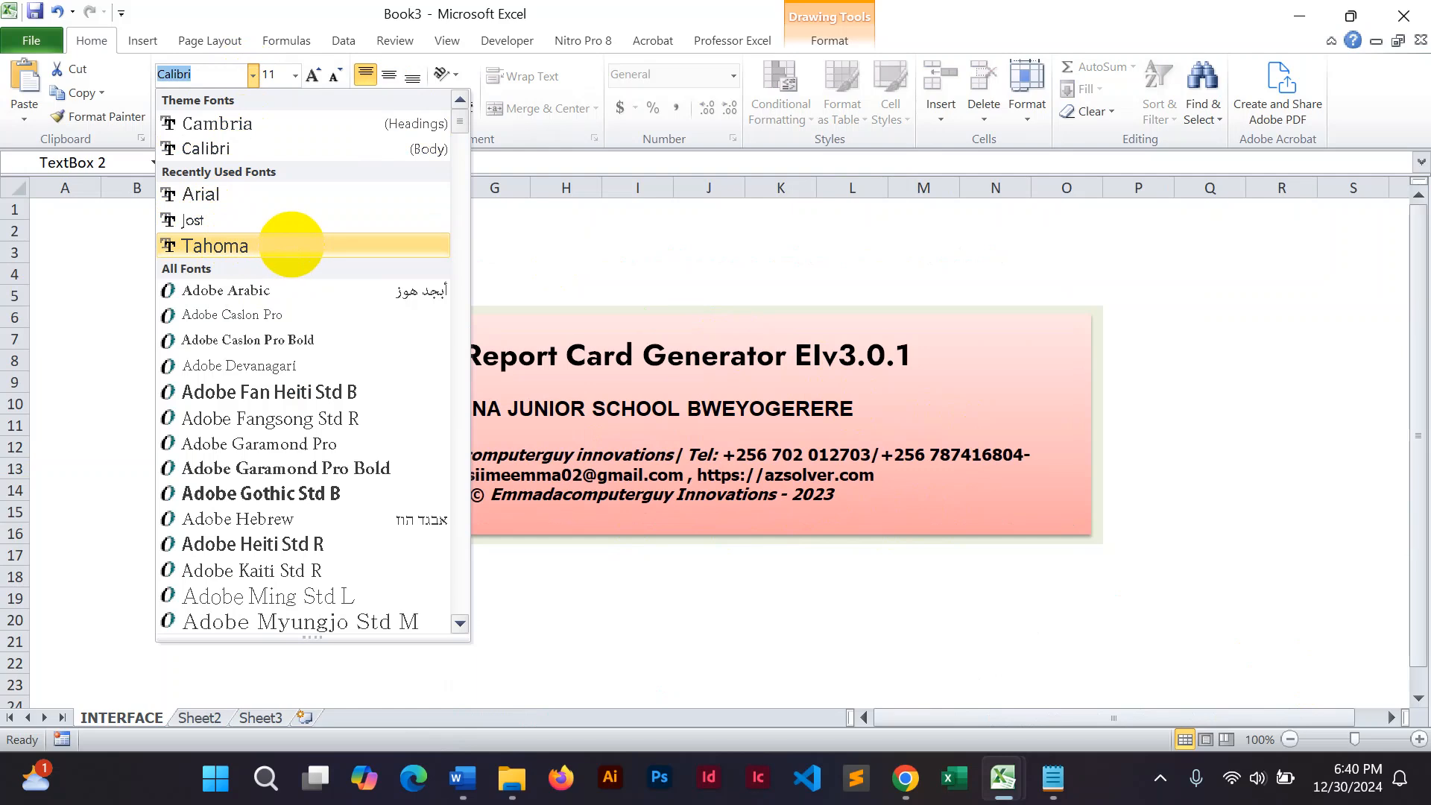
{"action": "type", "text": "Bangers"}
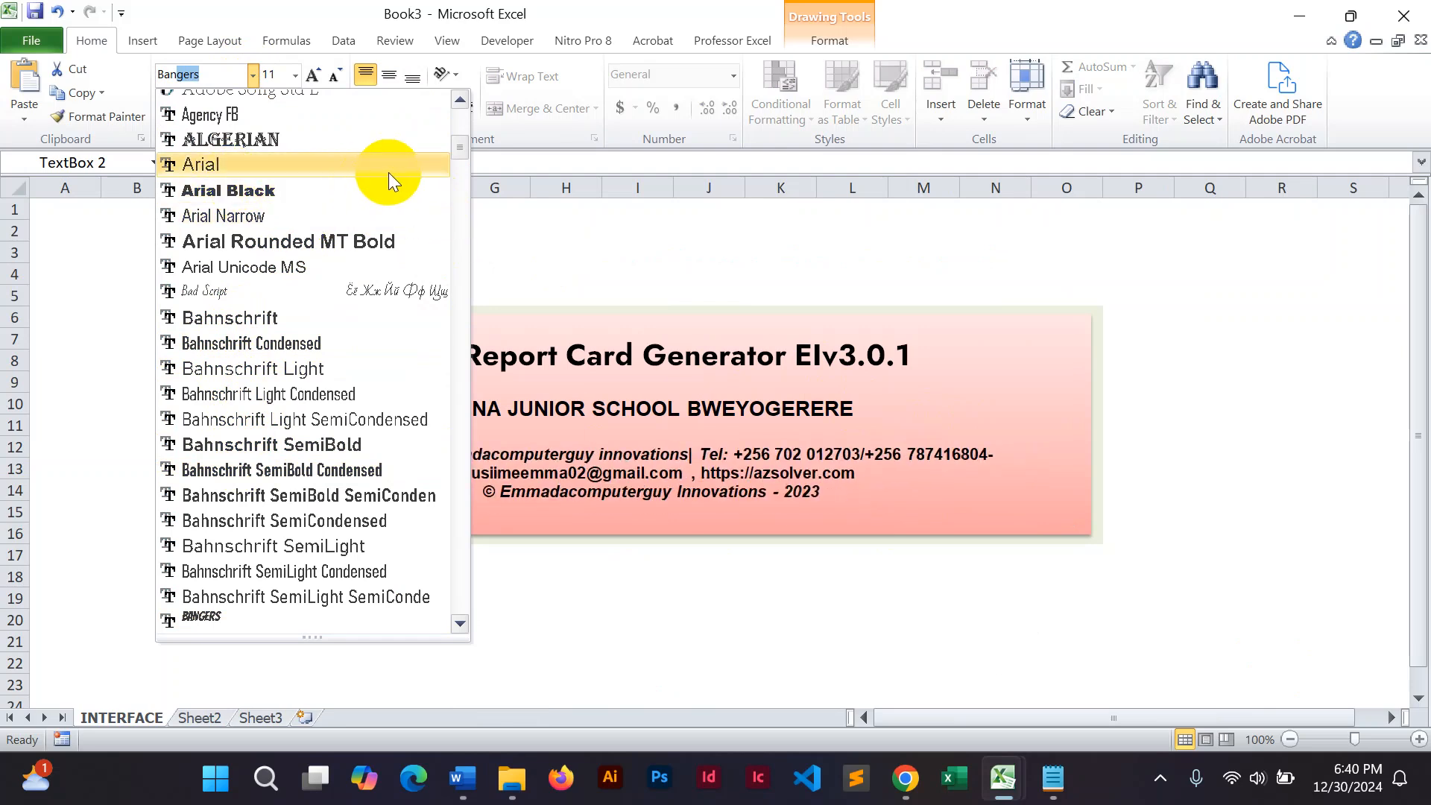
{"action": "left_click", "coordinate": [267, 217]}
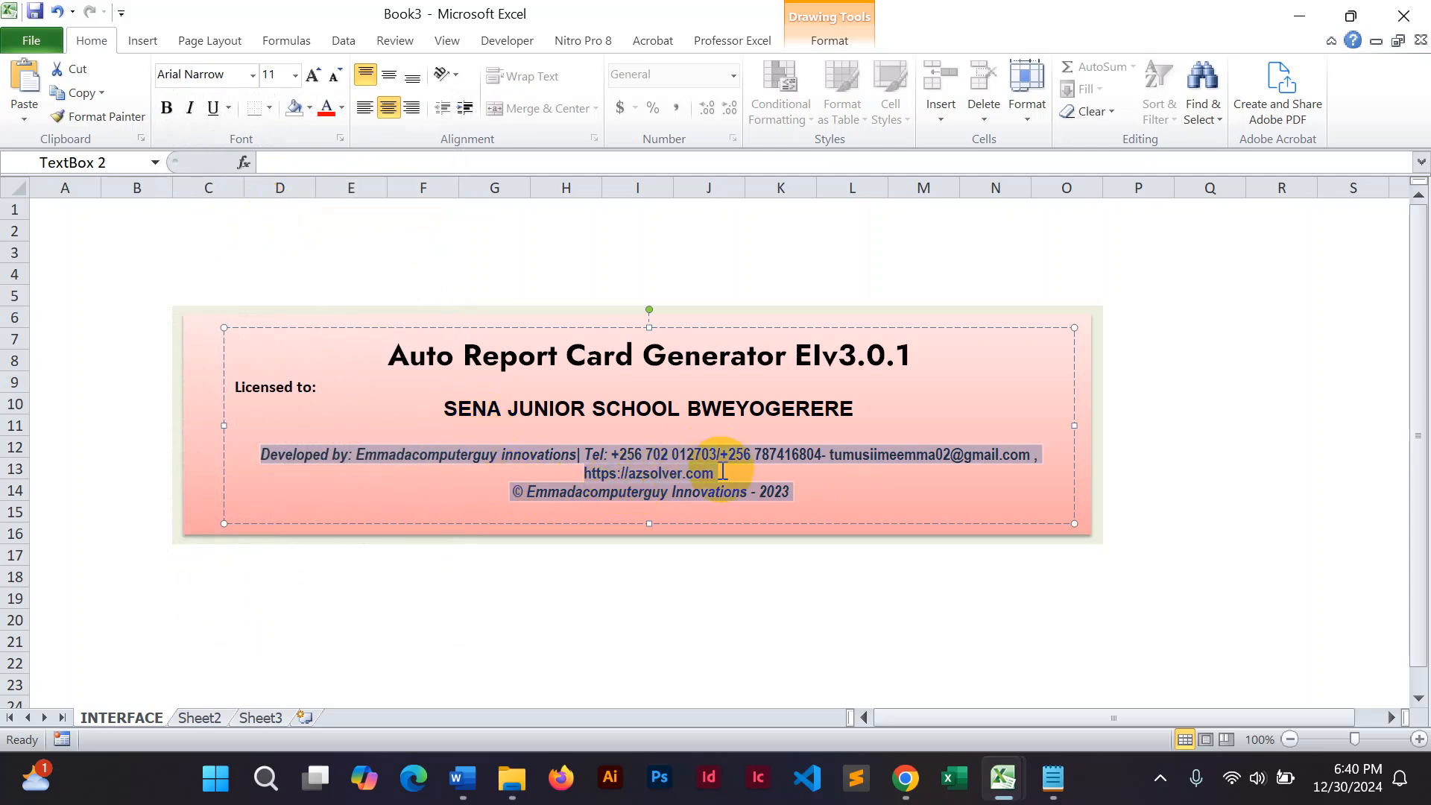
Step: Add another blank line below the school name and extend the text box's lower edge slightly downward
{"action": "left_click", "coordinate": [405, 457]}
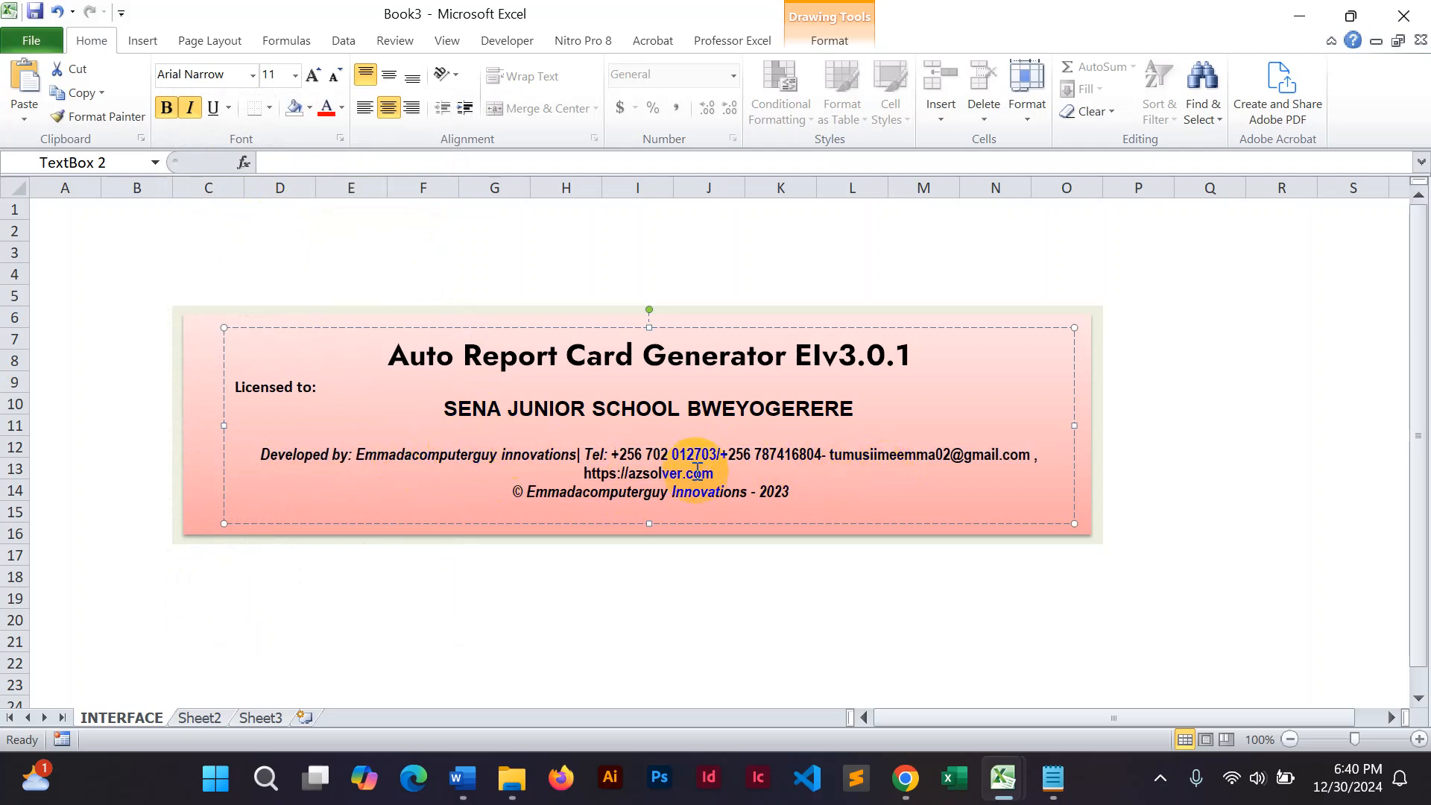
{"action": "left_click_drag", "start_coordinate": [803, 494], "coordinate": [527, 492]}
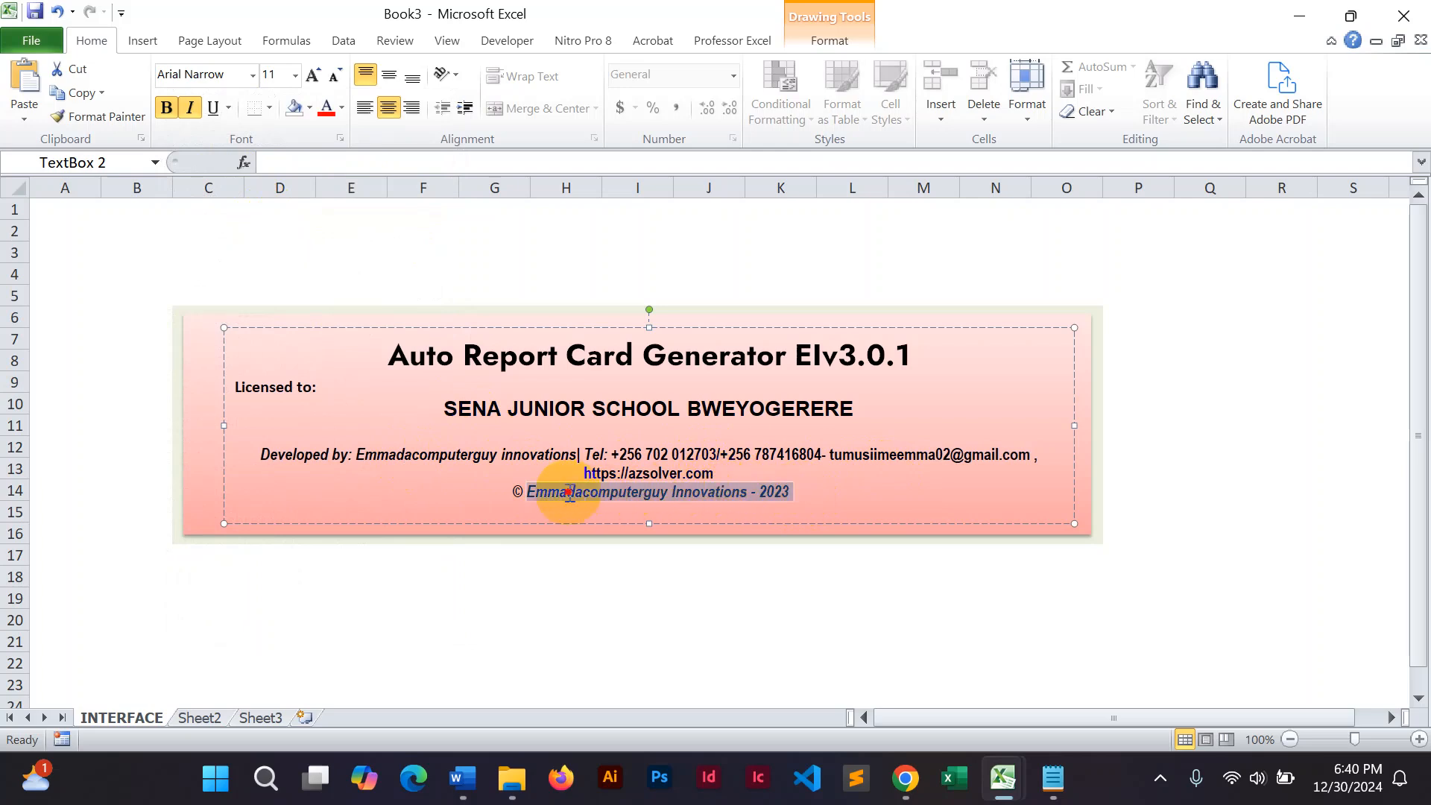
{"action": "left_click", "coordinate": [864, 431]}
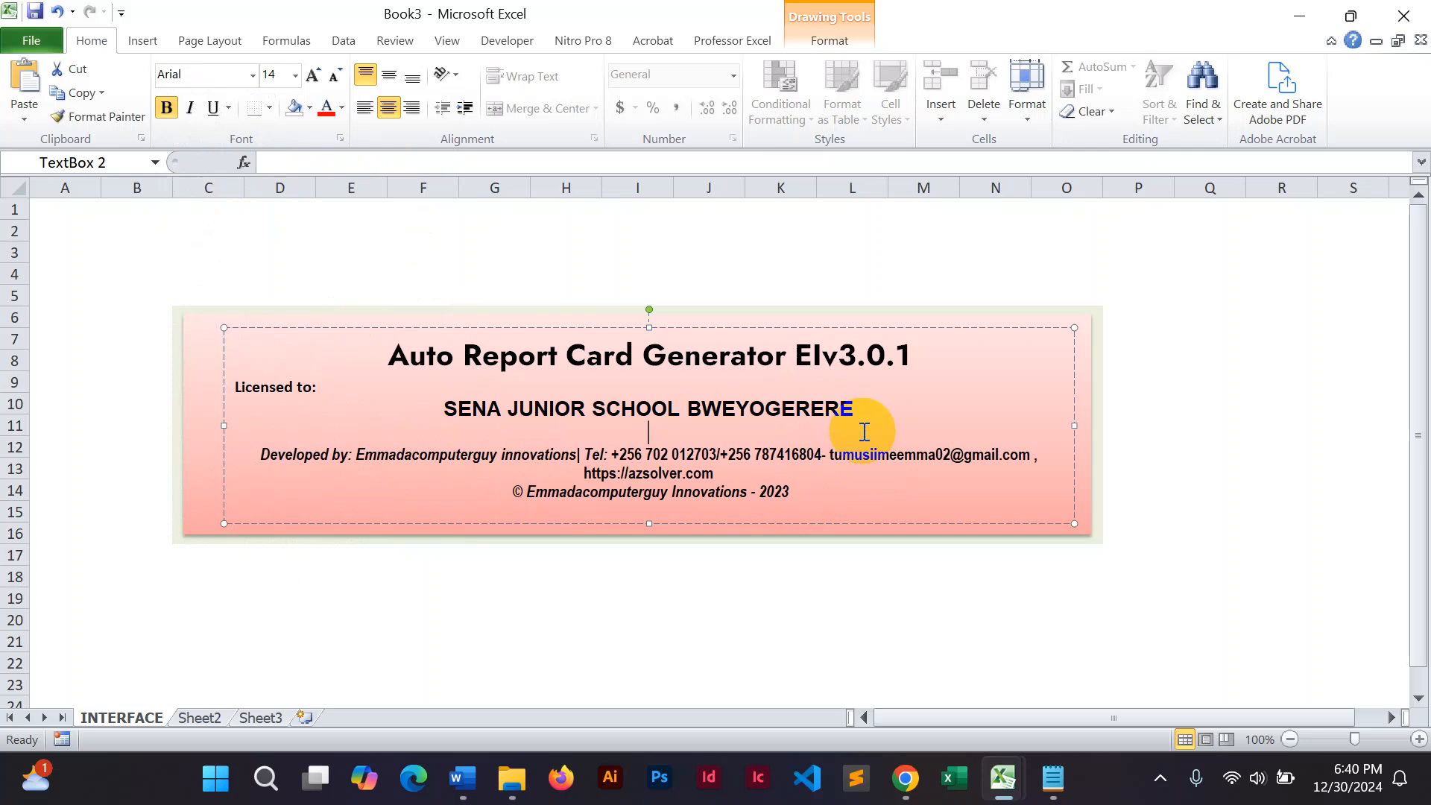
{"action": "key", "text": "Return"}
{"action": "left_click_drag", "start_coordinate": [648, 525], "coordinate": [647, 530]}
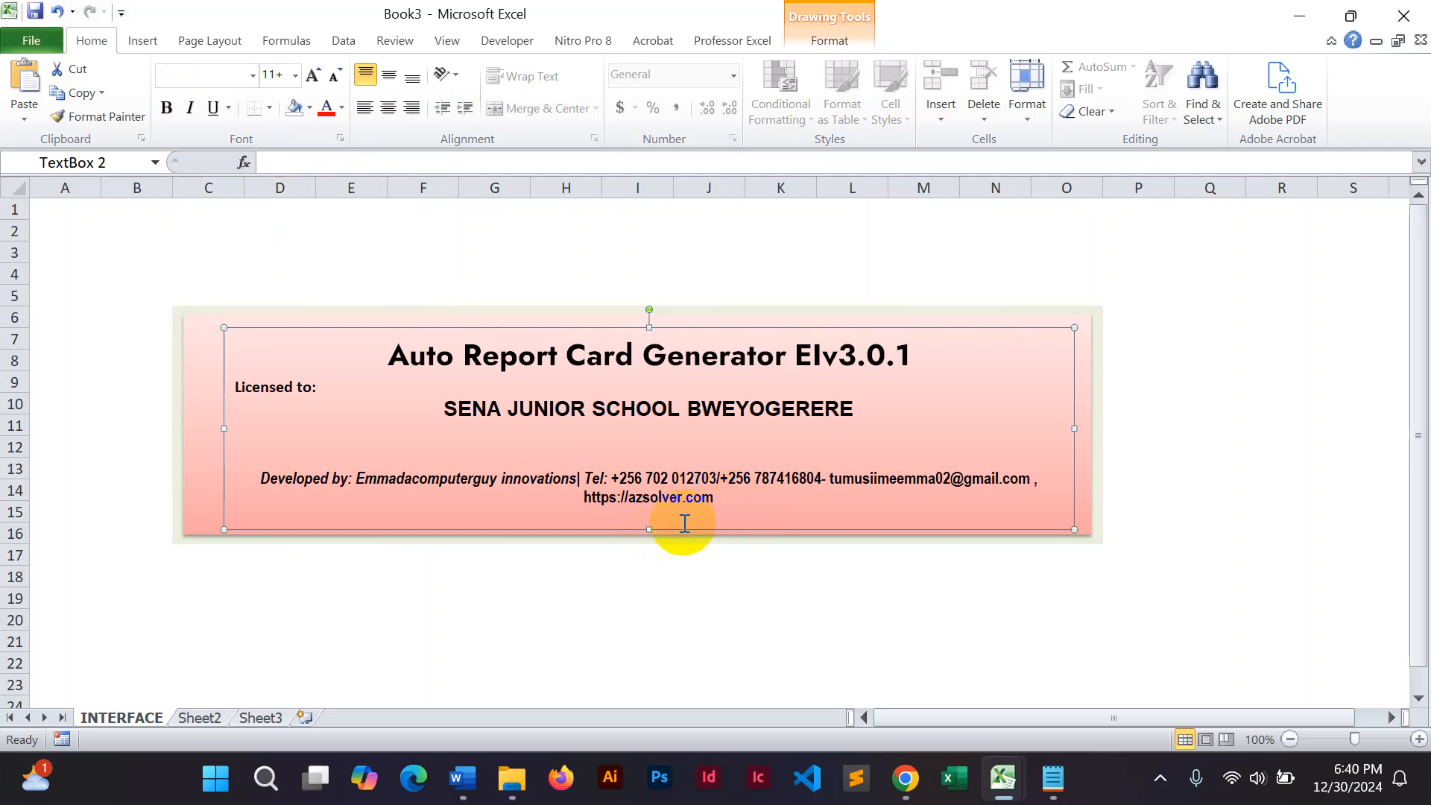
{"action": "left_click_drag", "start_coordinate": [649, 530], "coordinate": [649, 532]}
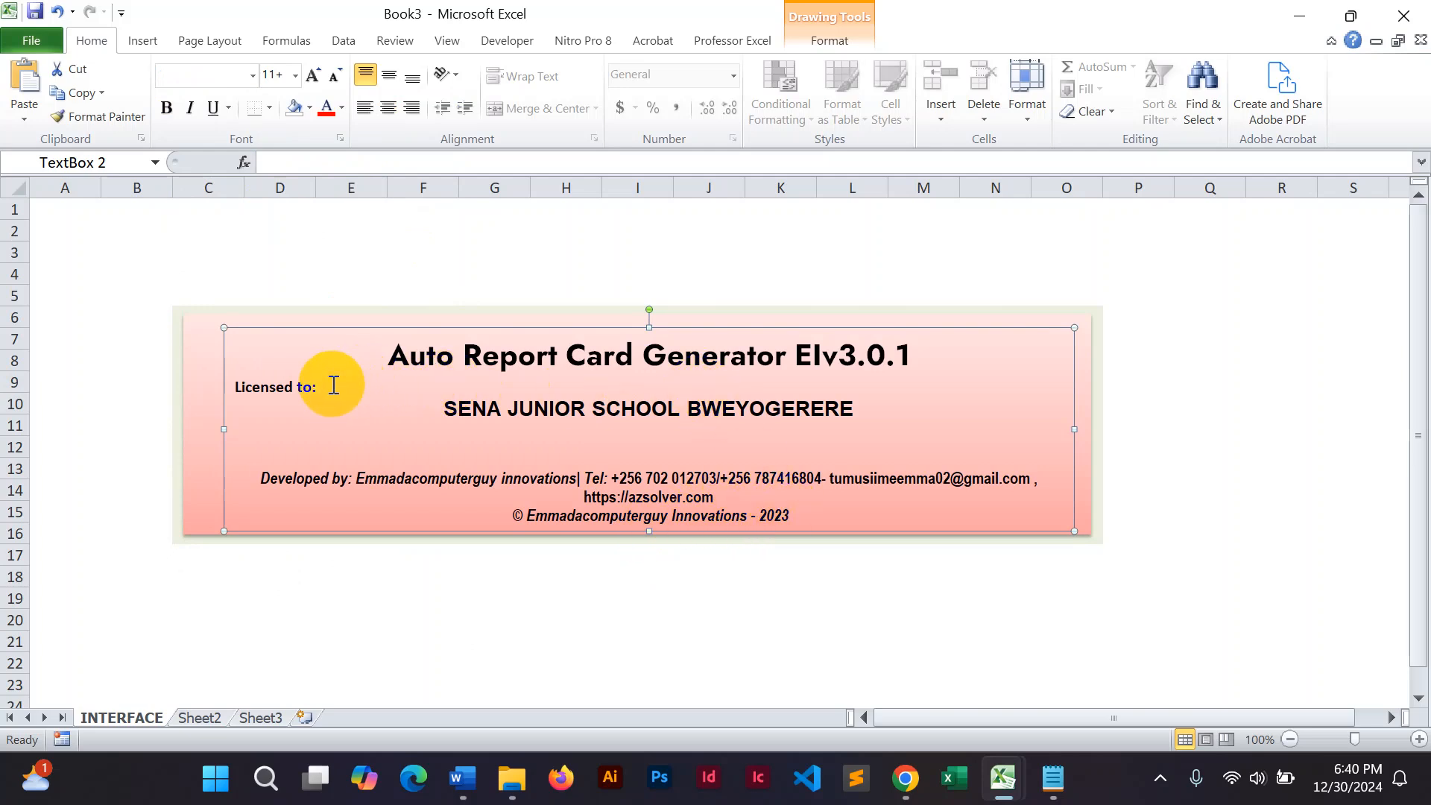
Step: Centre the "Licensed to:" line and insert a blank line between it and the school name
{"action": "left_click_drag", "start_coordinate": [334, 386], "coordinate": [253, 387]}
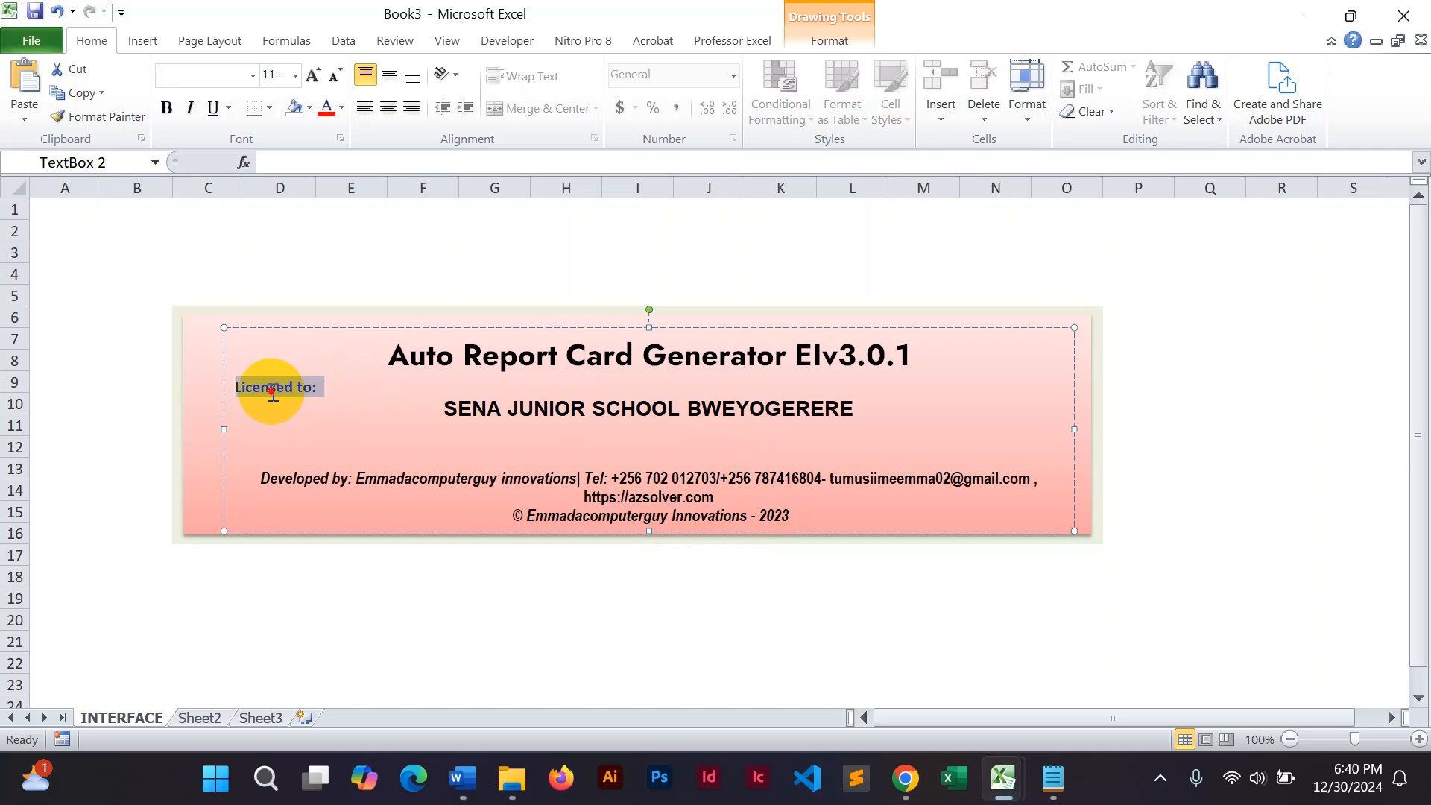
{"action": "left_click", "coordinate": [389, 108]}
{"action": "left_click", "coordinate": [706, 390]}
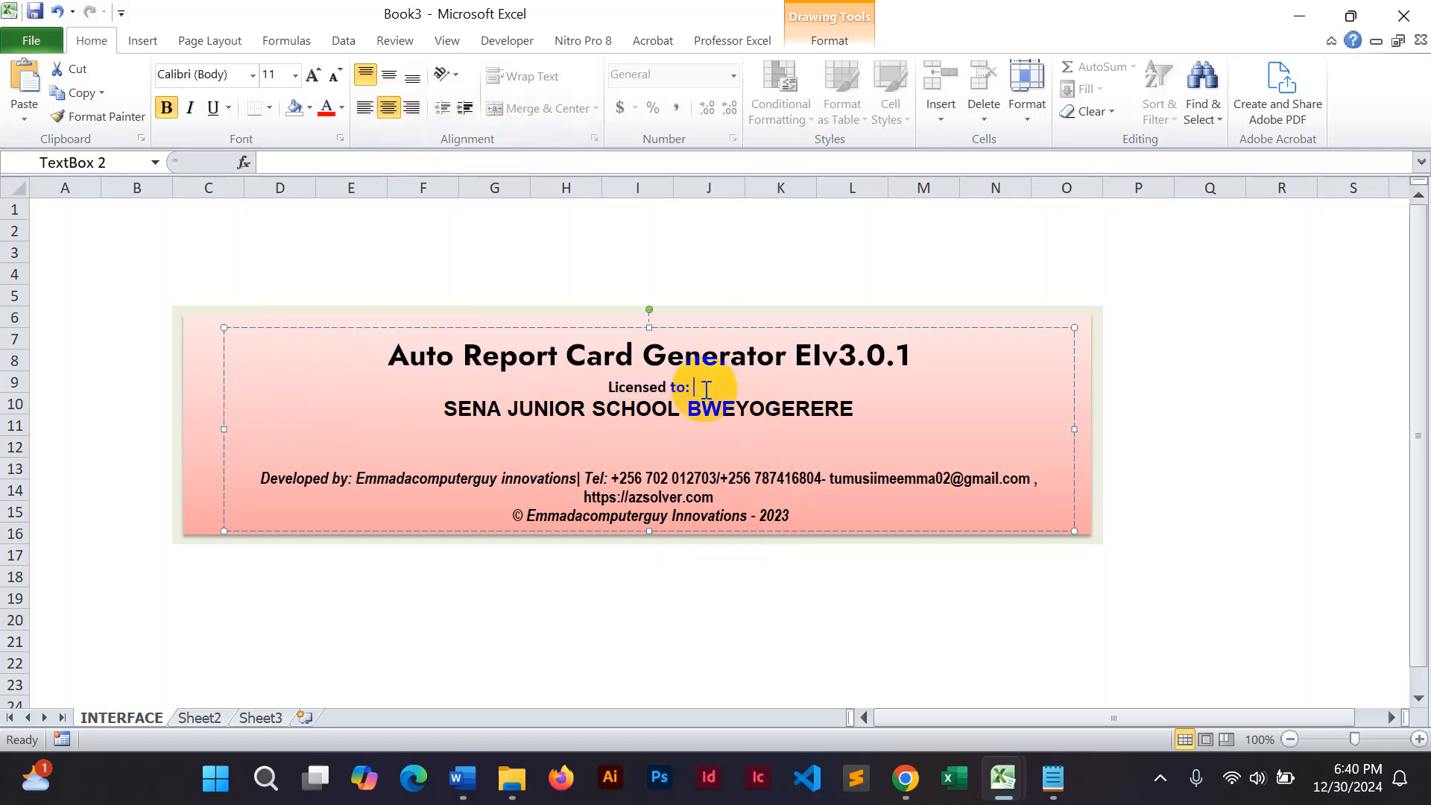
{"action": "key", "text": "Return"}
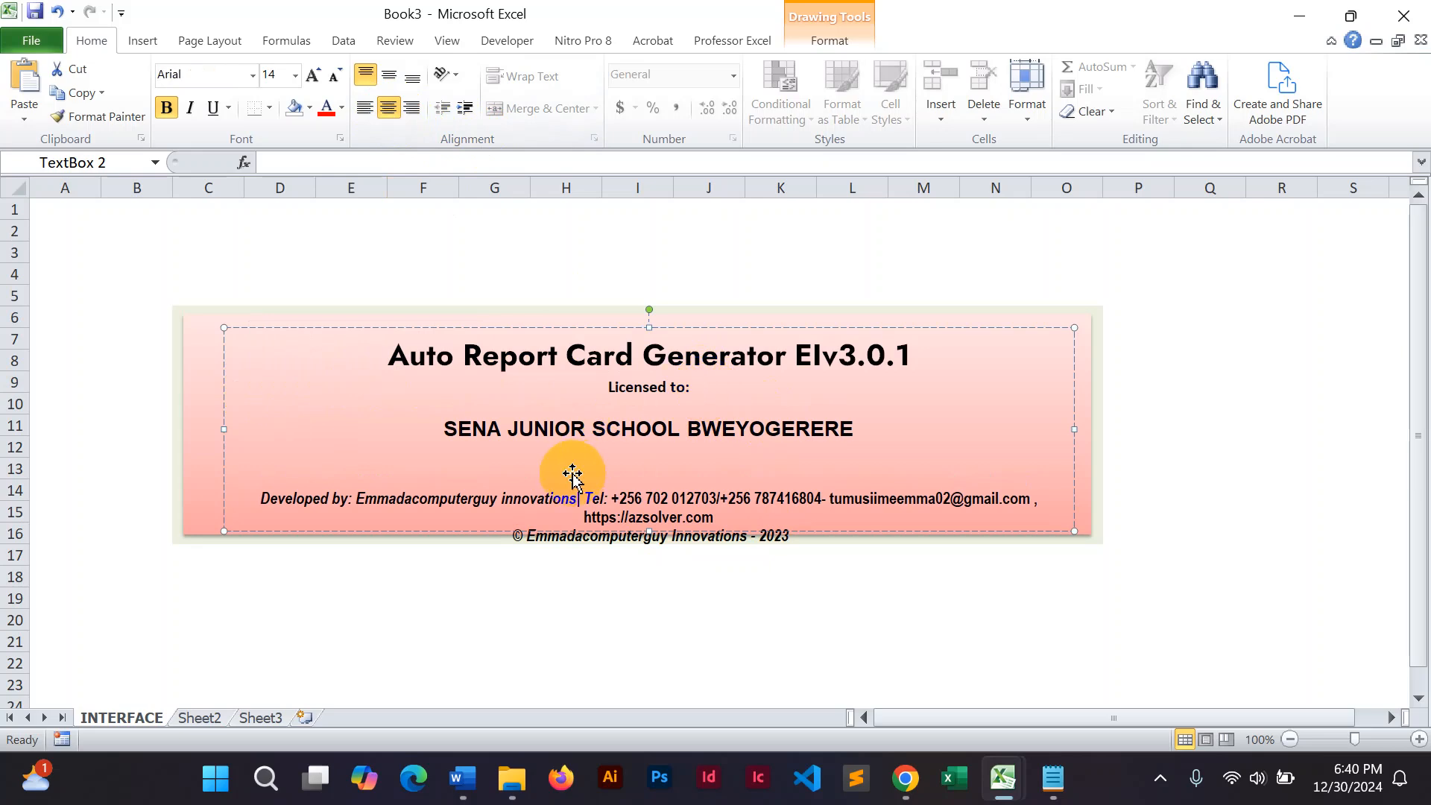
Step: Reduce the gap between the school name and the developer details to a single blank line
{"action": "key", "text": "BackSpace"}
{"action": "key", "text": "BackSpace"}
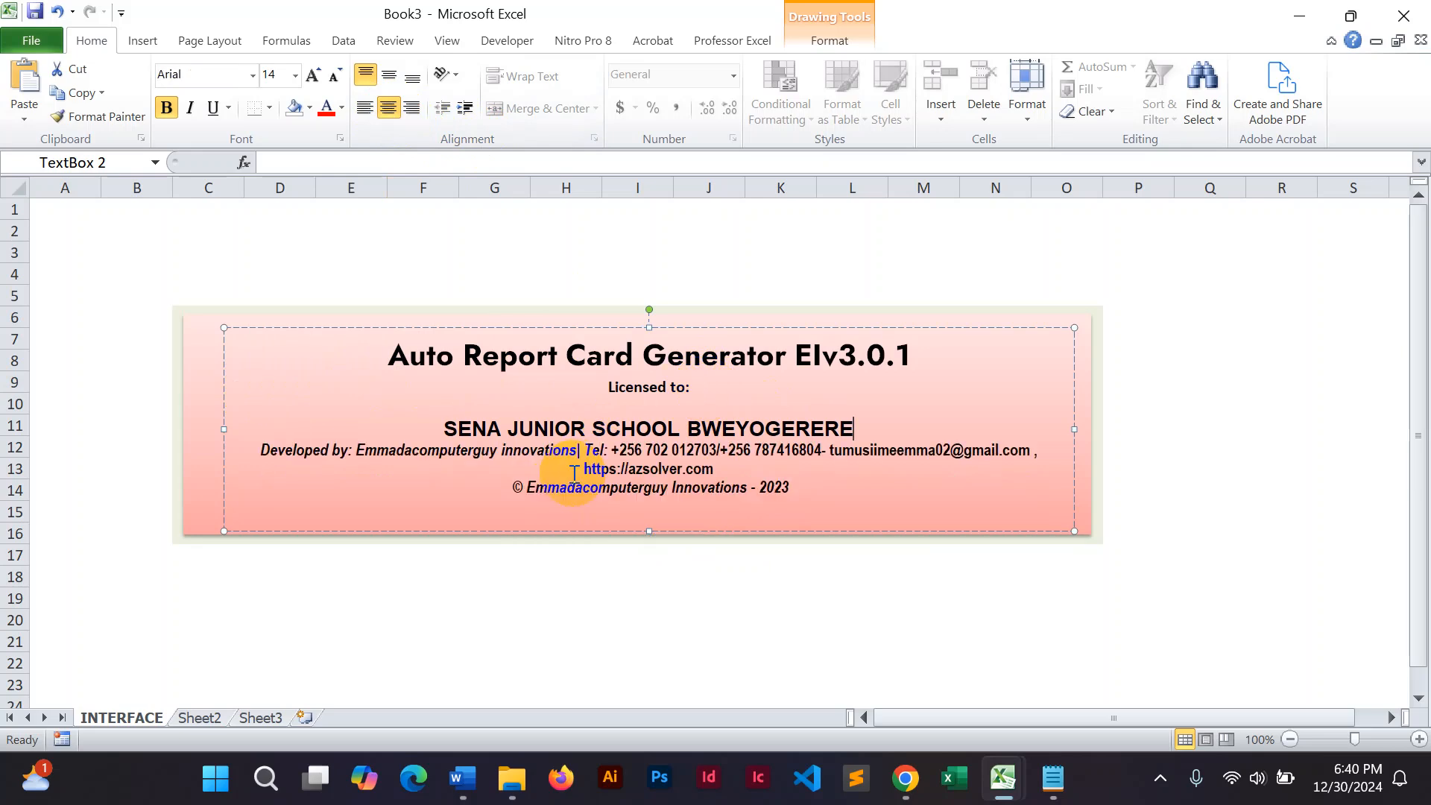
{"action": "key", "text": "Return"}
Step: Set the font of the school name line to Arial Black
{"action": "left_click_drag", "start_coordinate": [858, 429], "coordinate": [464, 420]}
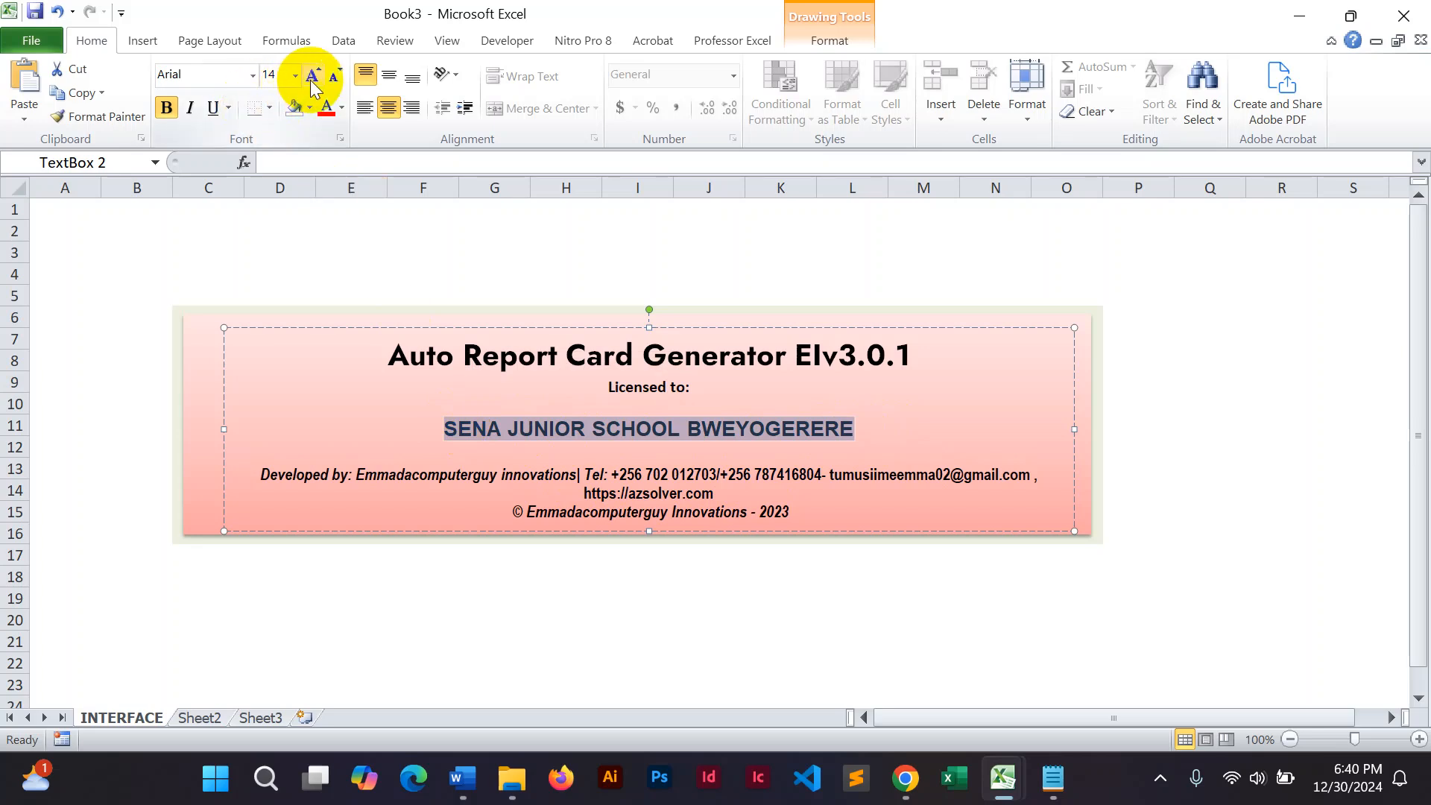
{"action": "left_click", "coordinate": [252, 78]}
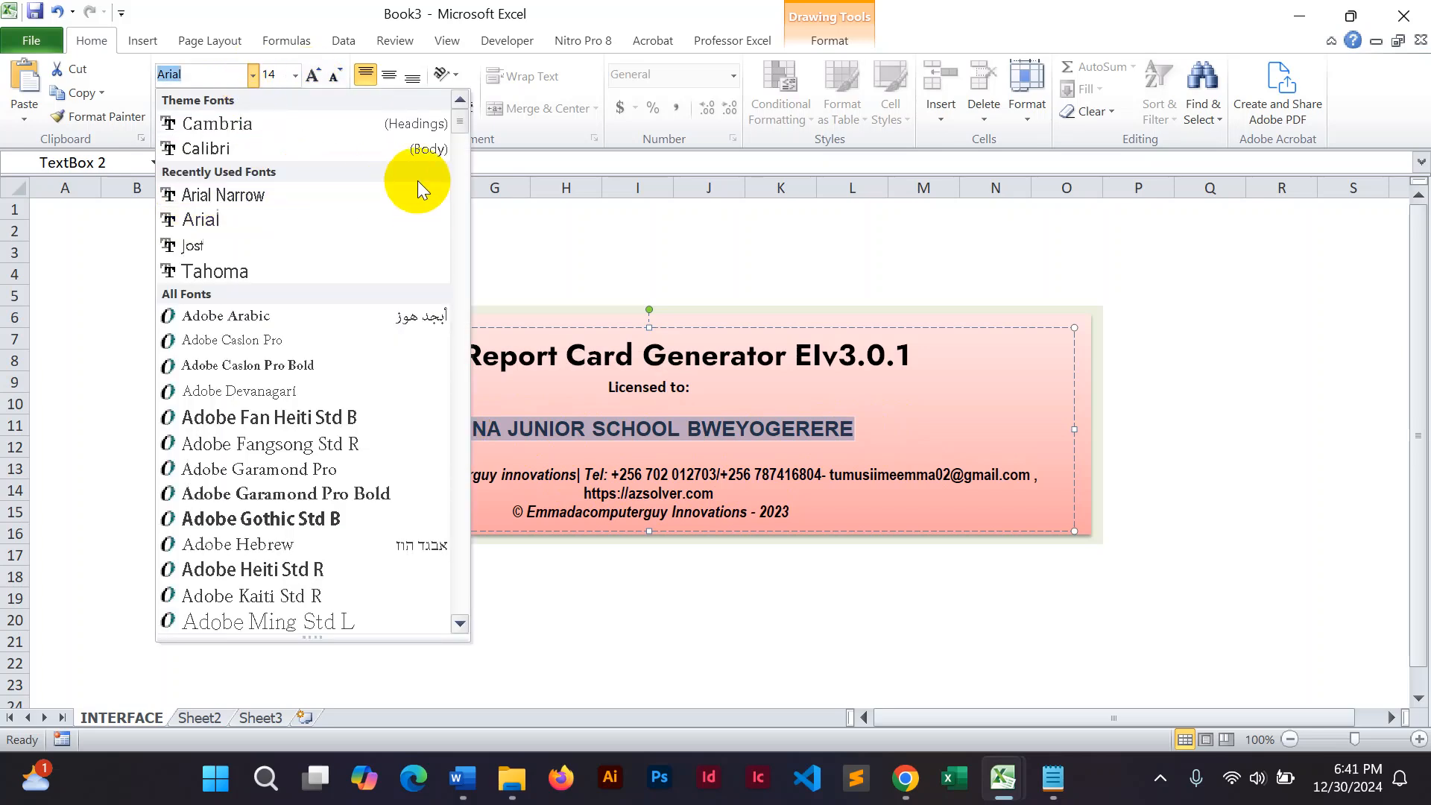
{"action": "left_click_drag", "start_coordinate": [459, 122], "coordinate": [458, 145]}
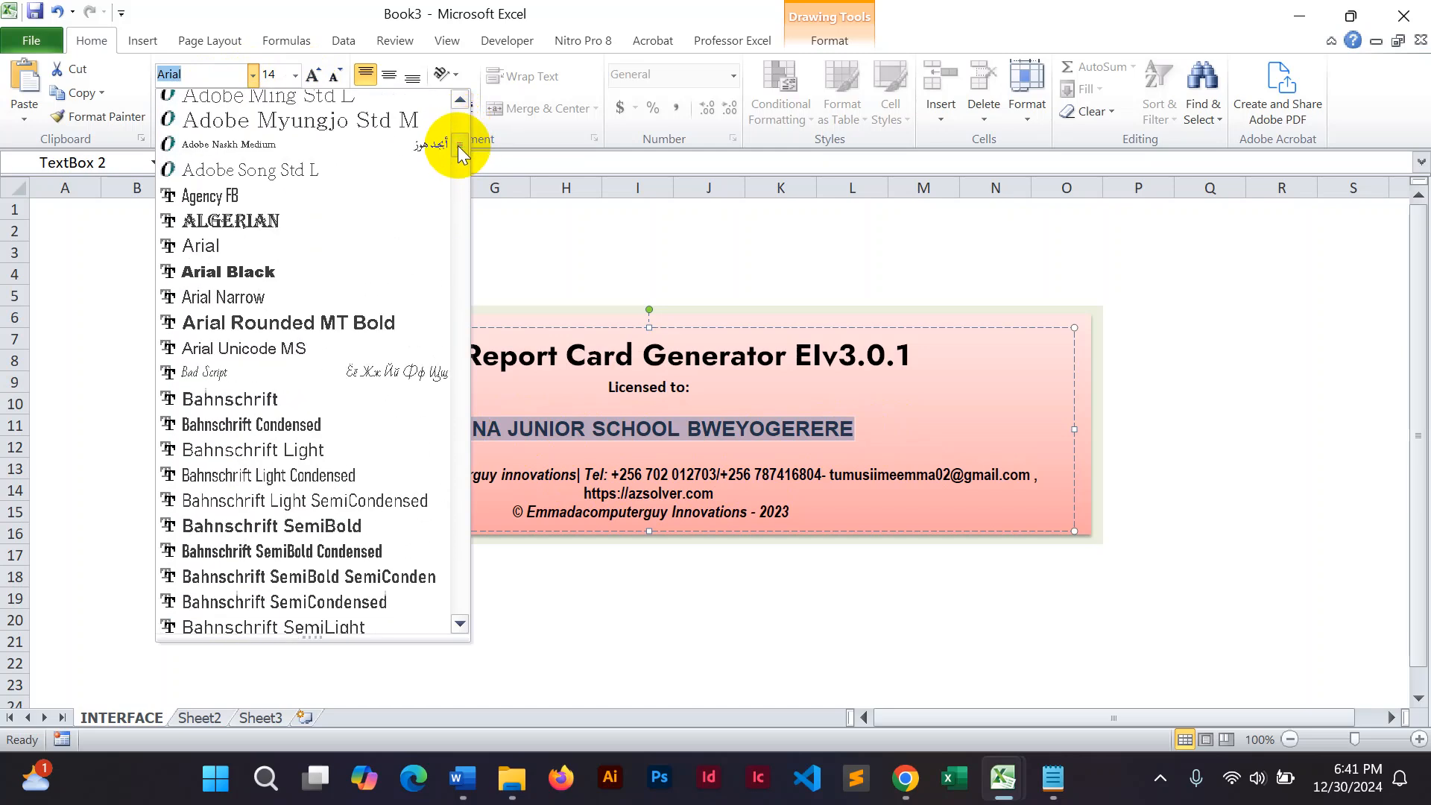
{"action": "left_click", "coordinate": [248, 272]}
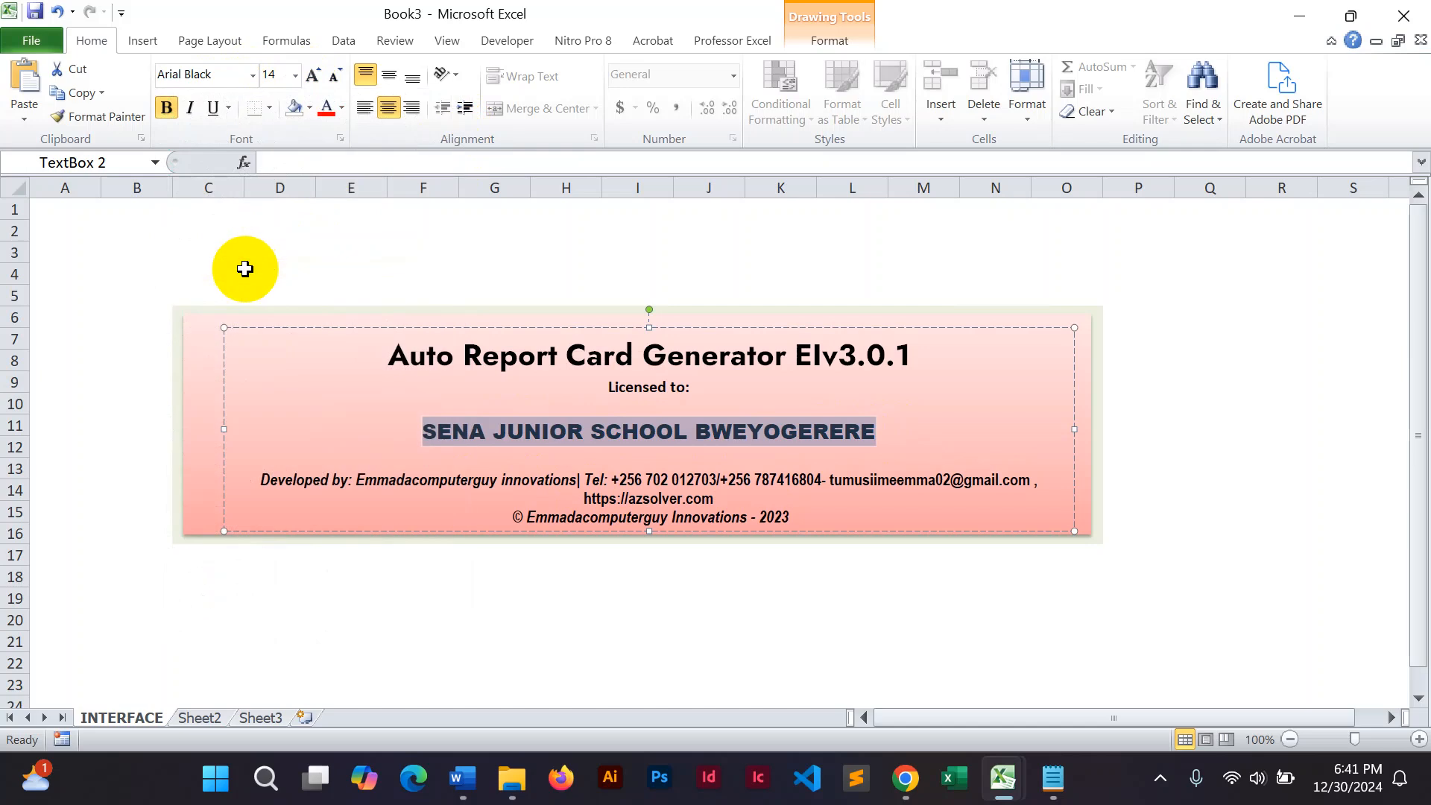
Step: Try larger font sizes up to 24 on the school name line and settle on size 22
{"action": "left_click", "coordinate": [312, 78]}
{"action": "left_click", "coordinate": [312, 78]}
{"action": "left_click", "coordinate": [312, 79]}
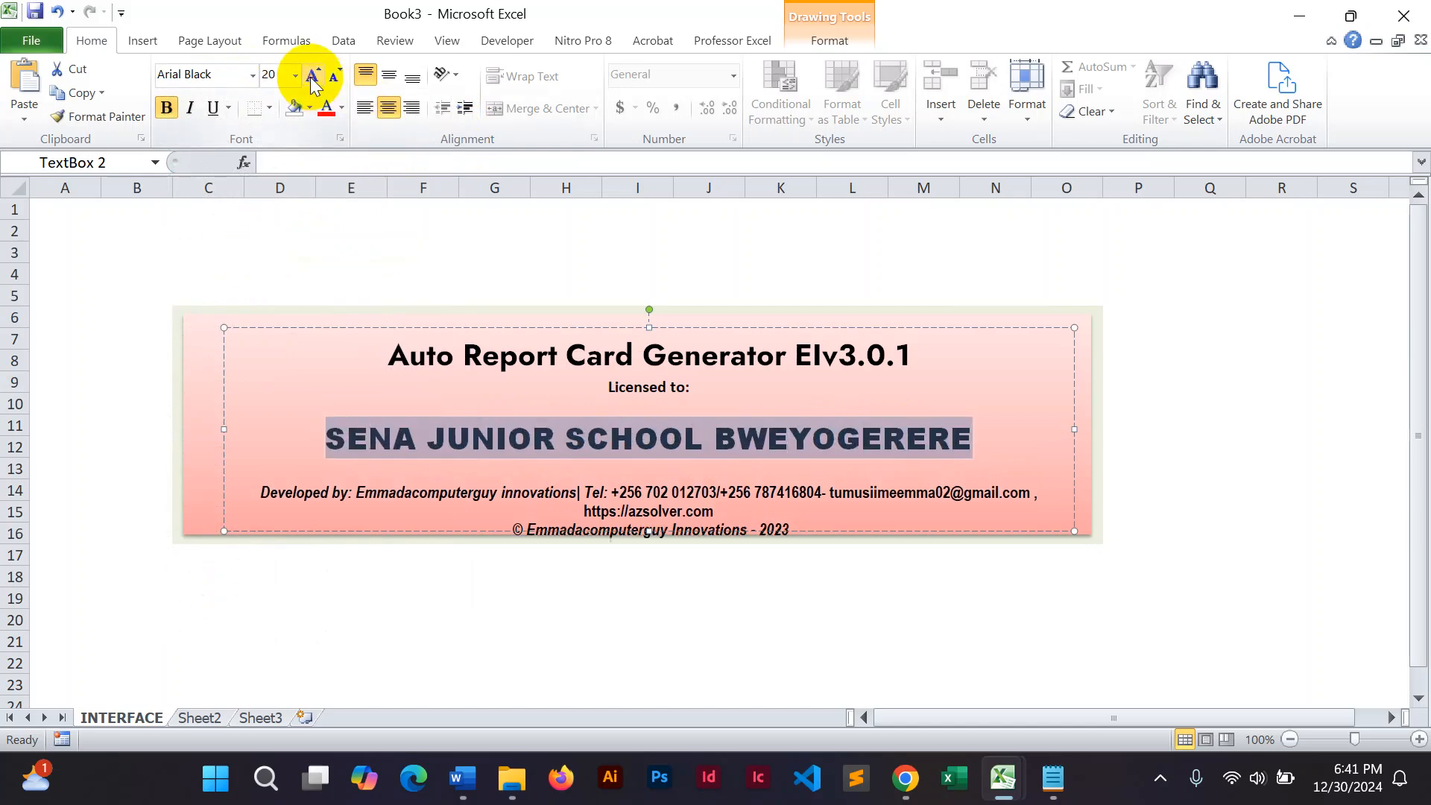
{"action": "left_click", "coordinate": [312, 78]}
{"action": "left_click", "coordinate": [312, 78]}
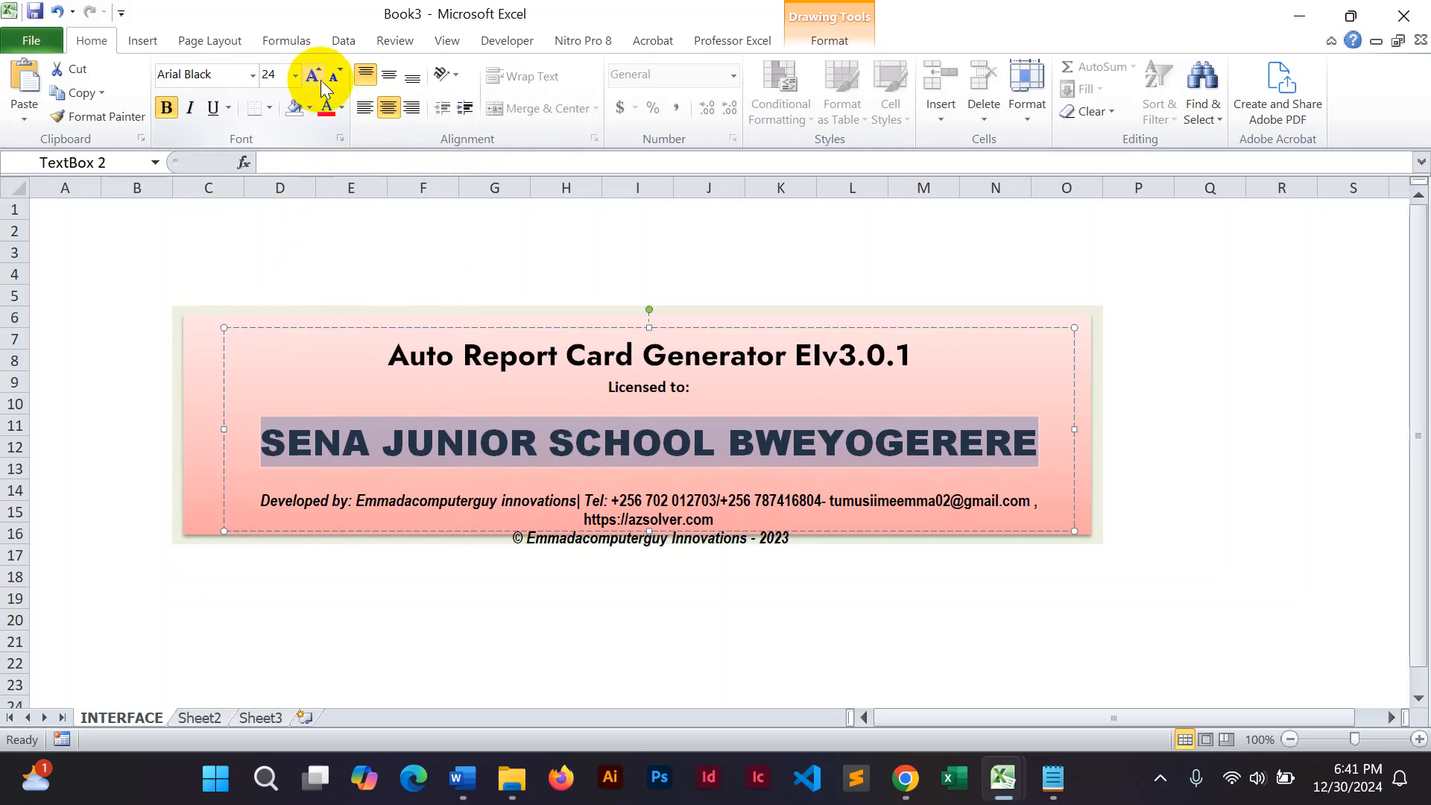
{"action": "left_click", "coordinate": [332, 80]}
{"action": "left_click", "coordinate": [333, 80]}
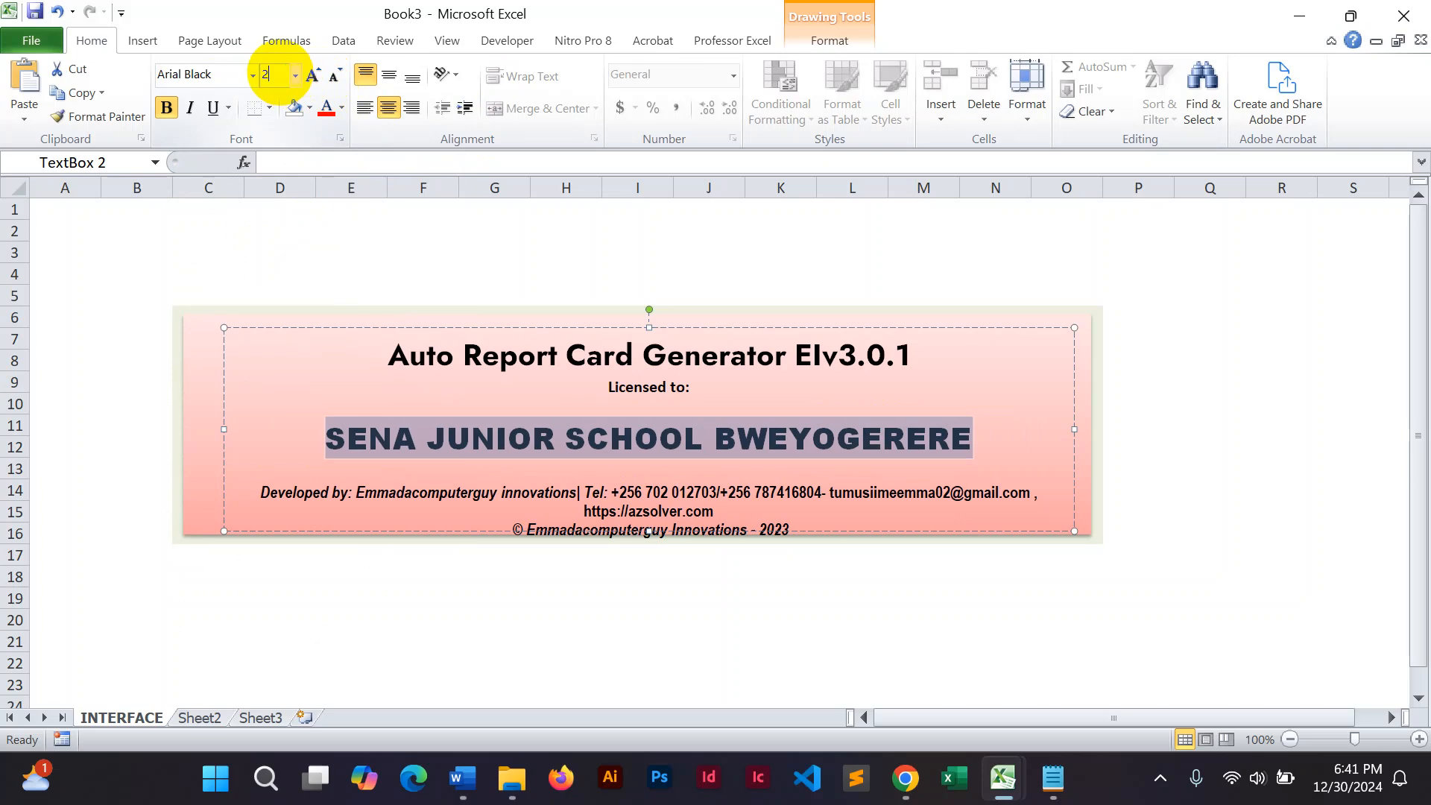
{"action": "key", "text": "Return"}
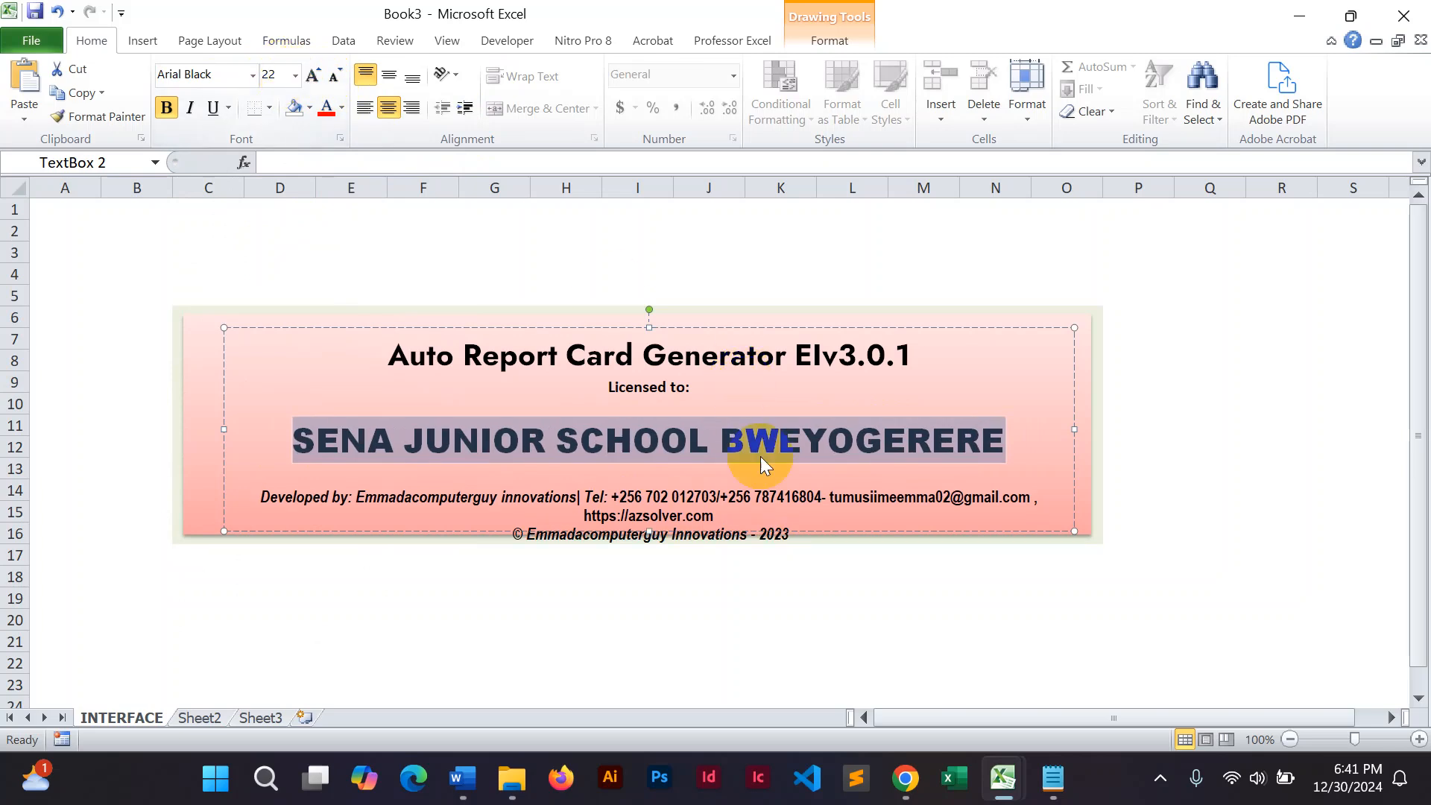
{"action": "left_click", "coordinate": [737, 474]}
{"action": "key", "text": "BackSpace"}
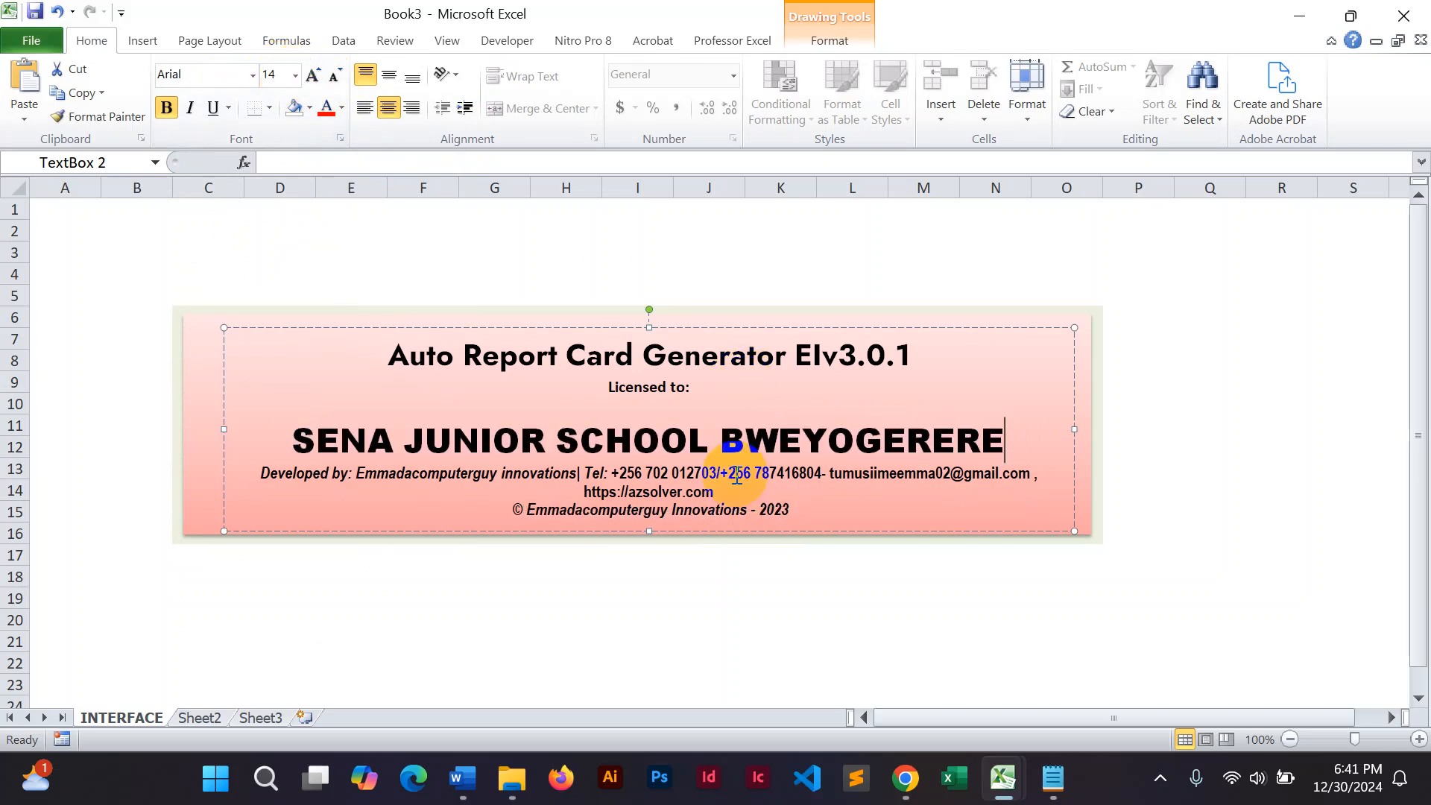
{"action": "key", "text": "Return"}
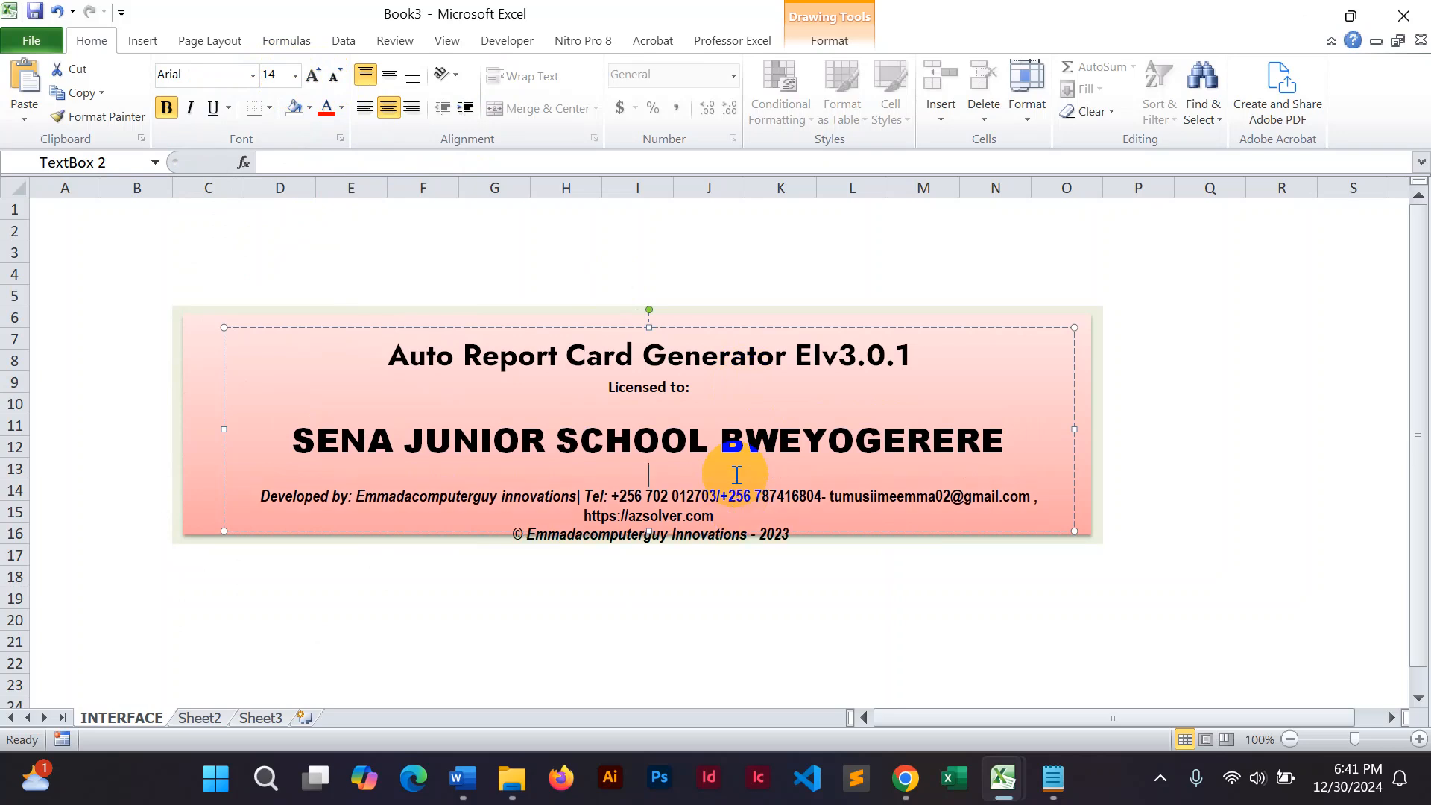
{"action": "left_click", "coordinate": [759, 351]}
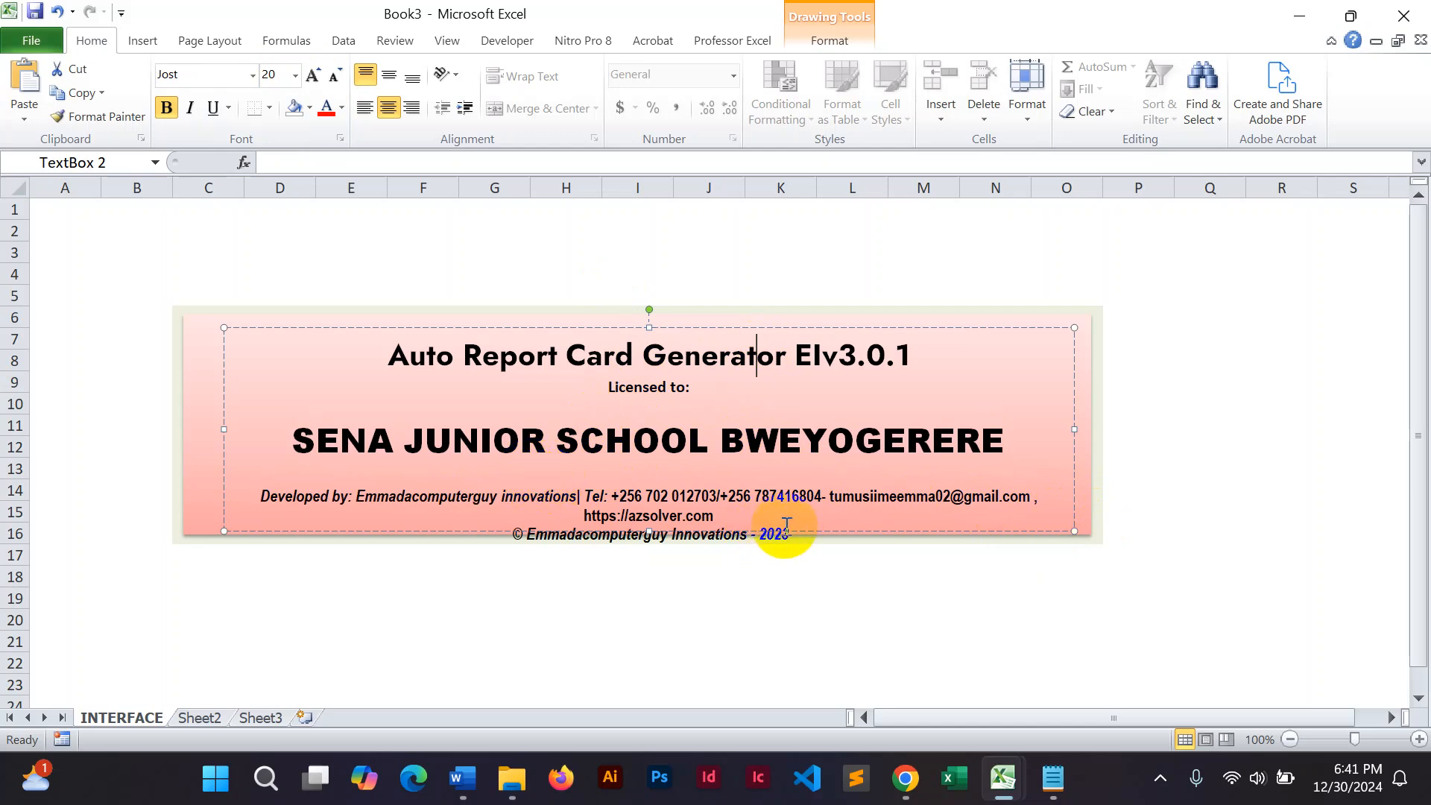
Step: Try font size 8 on the developer details and copyright lines and settle on size 9
{"action": "left_click_drag", "start_coordinate": [787, 526], "coordinate": [272, 498]}
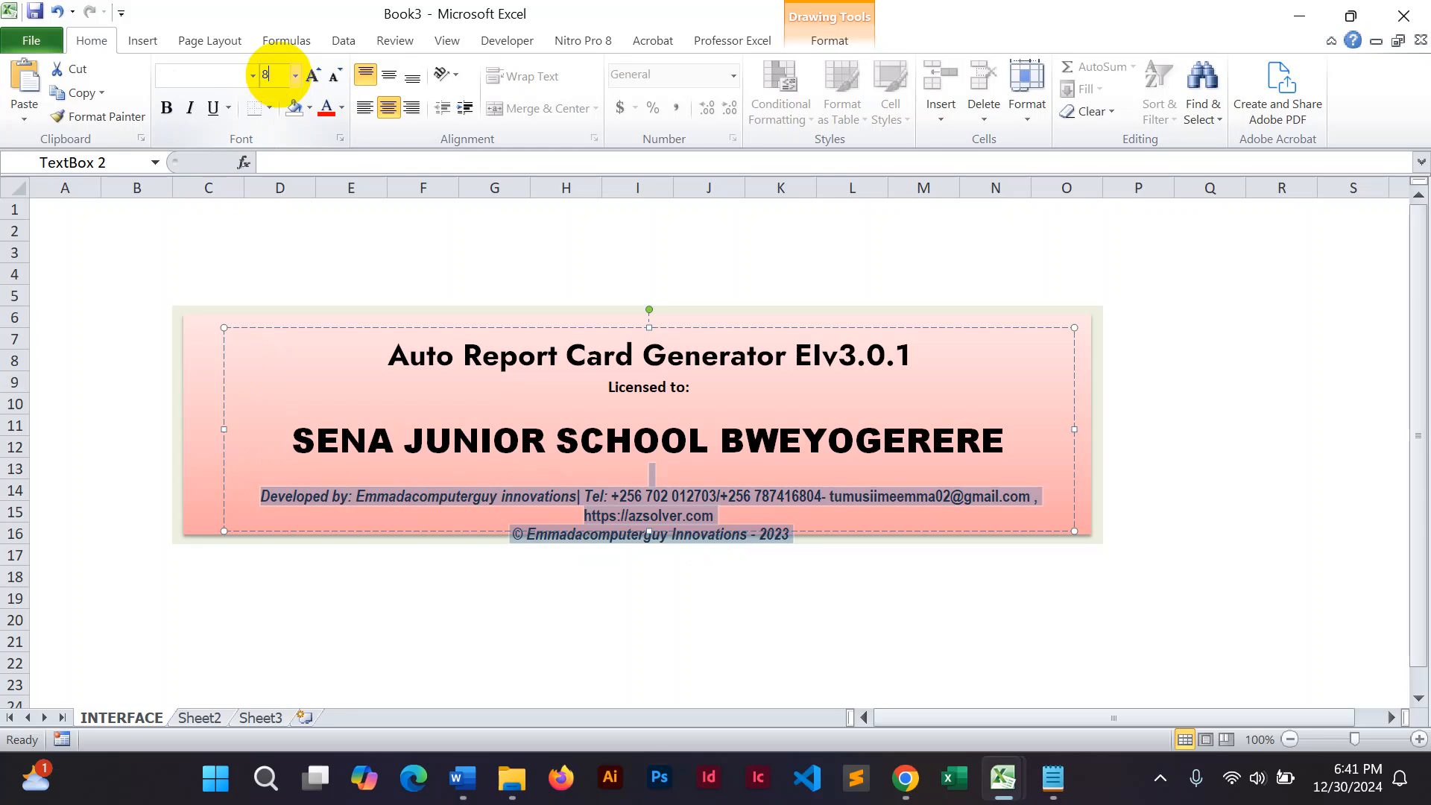
{"action": "left_click", "coordinate": [280, 75]}
{"action": "type", "text": "8"}
{"action": "key", "text": "Return"}
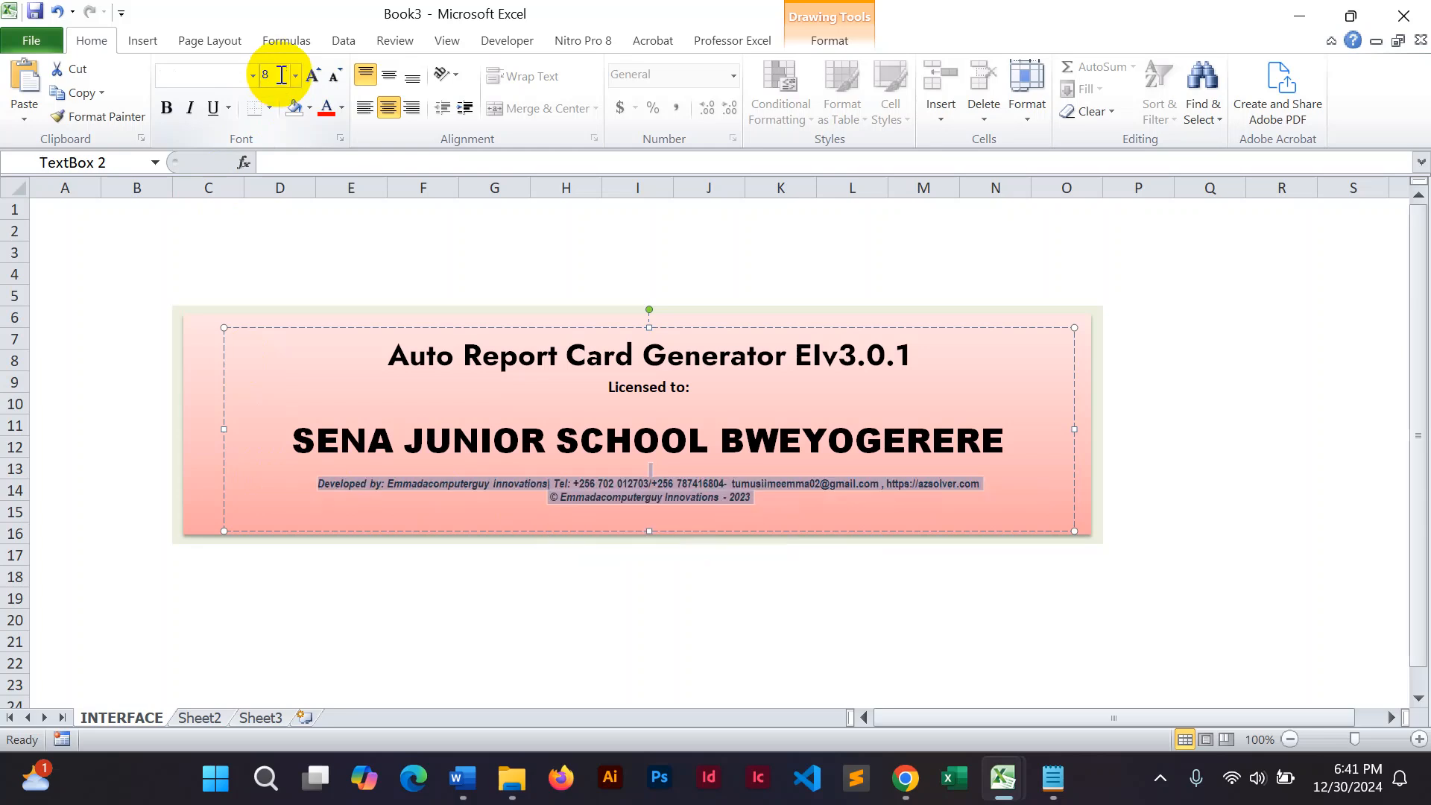
{"action": "left_click", "coordinate": [312, 79]}
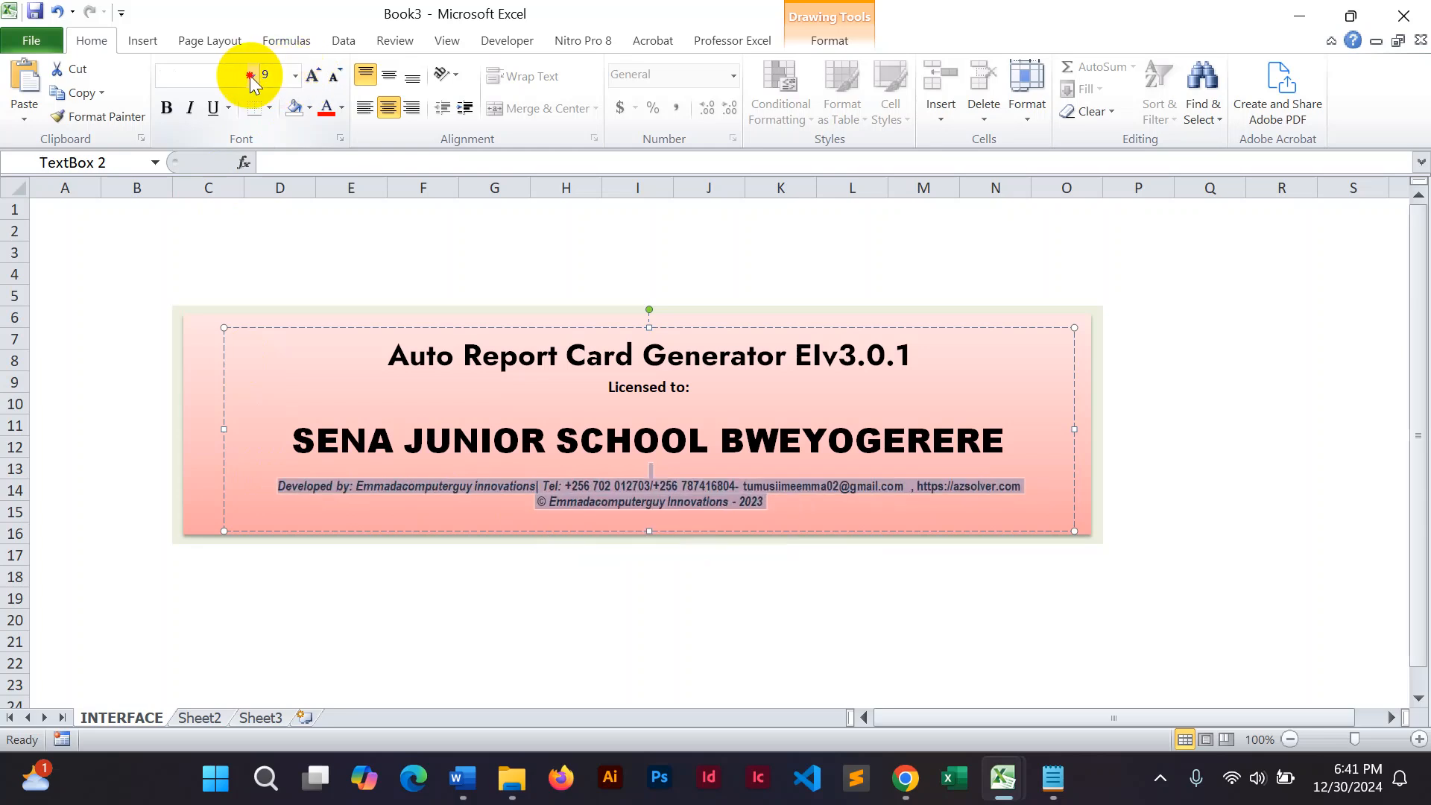
Step: Set the developer details and copyright lines to Arial and remove their italics
{"action": "left_click", "coordinate": [253, 75]}
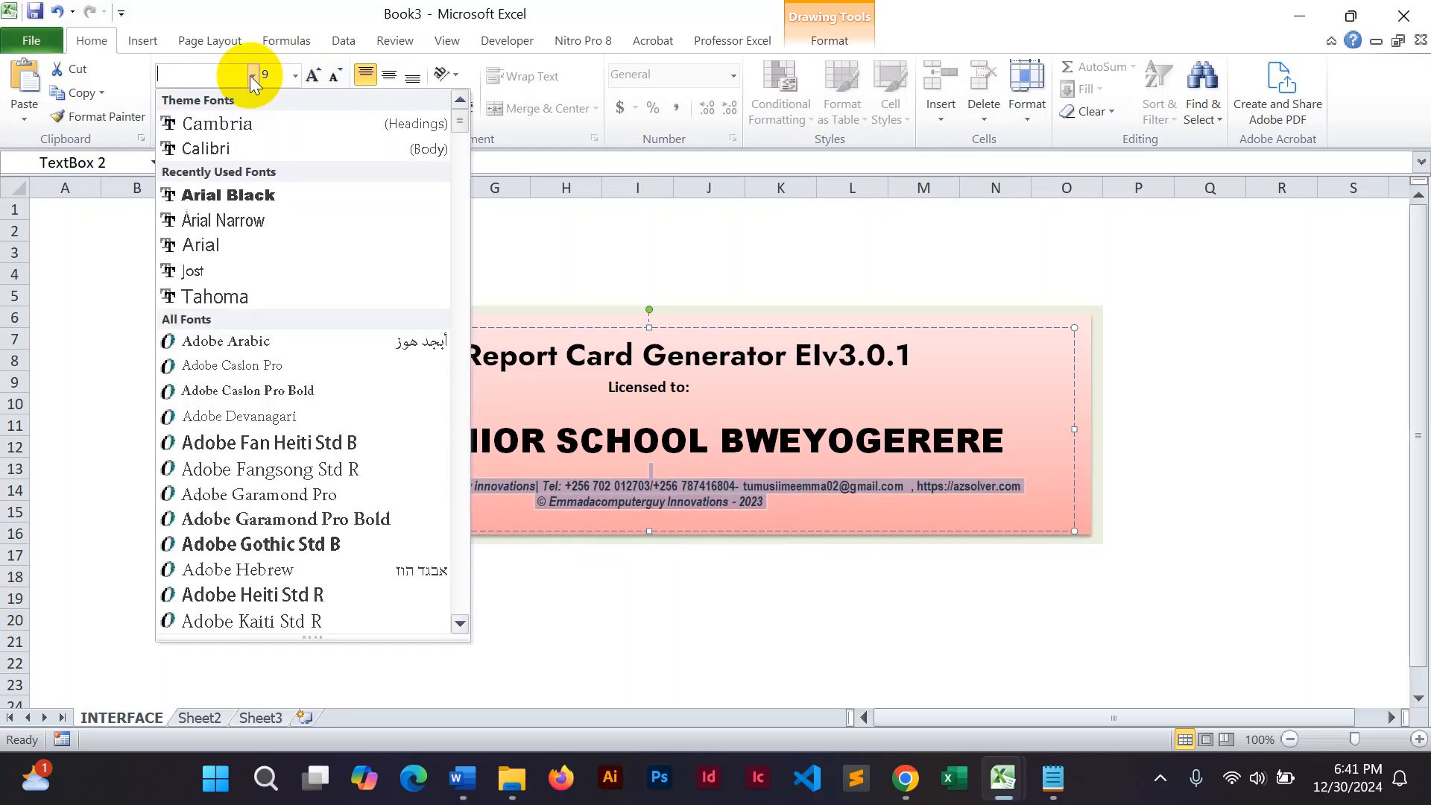
{"action": "left_click", "coordinate": [199, 245]}
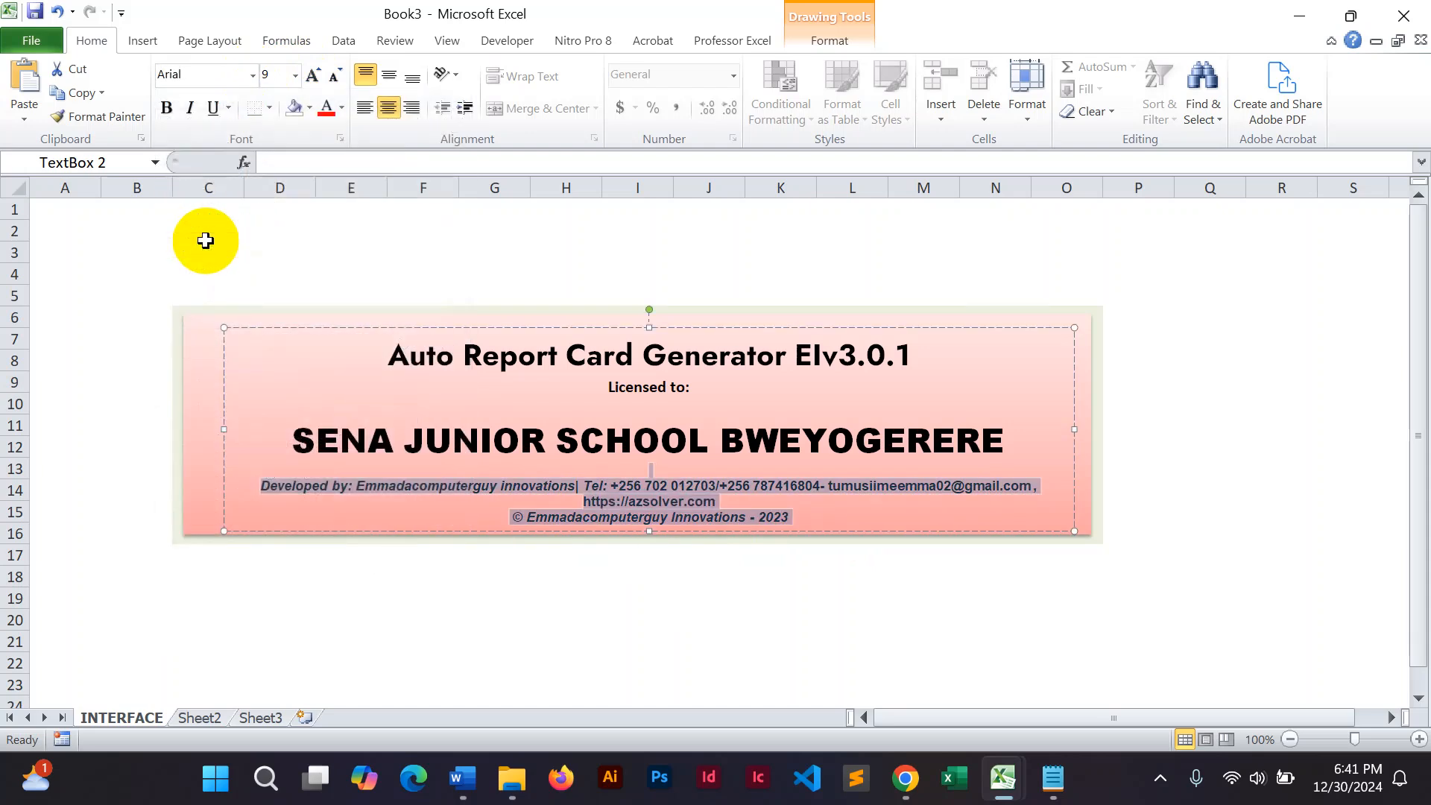
{"action": "left_click", "coordinate": [191, 110]}
{"action": "left_click", "coordinate": [192, 112]}
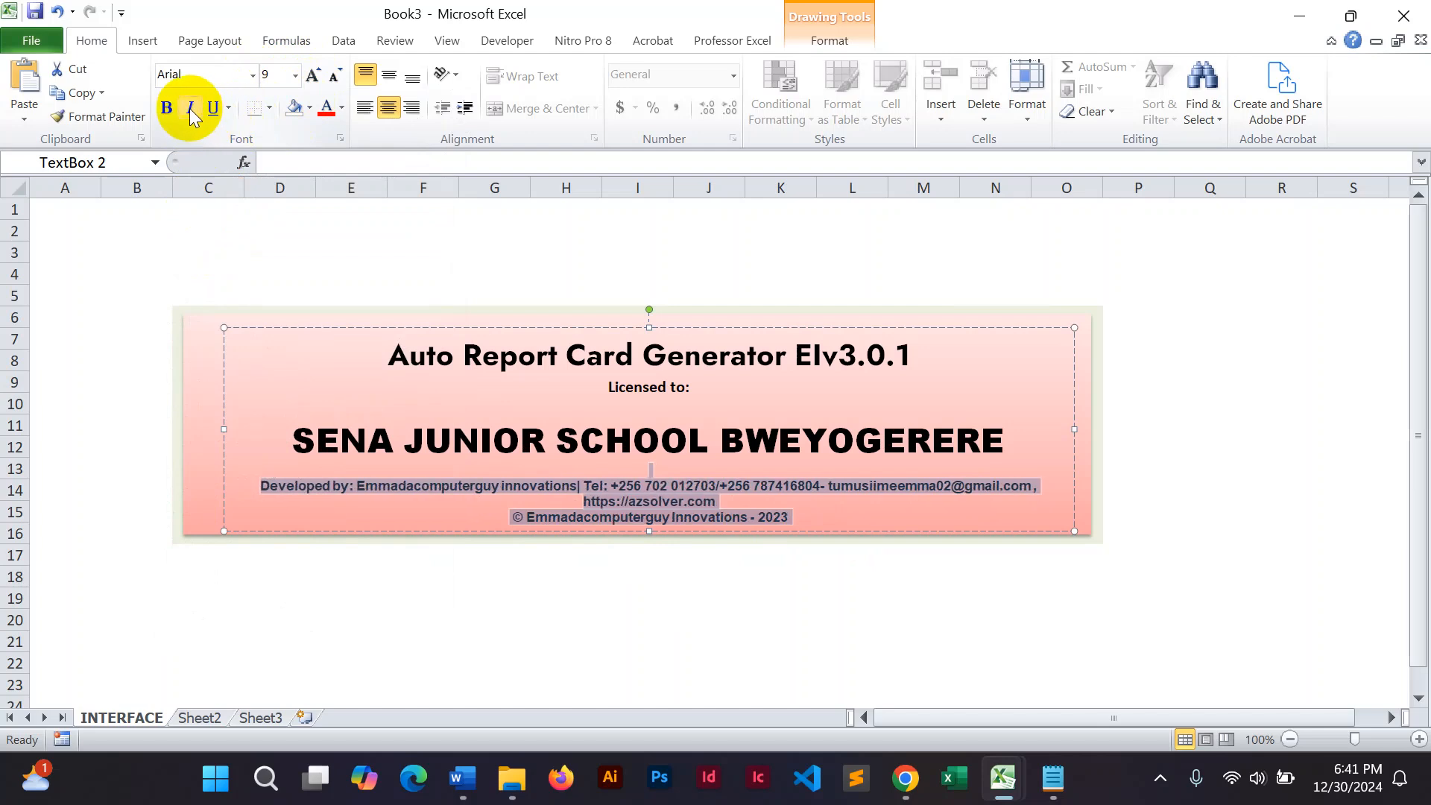
{"action": "left_click", "coordinate": [825, 509]}
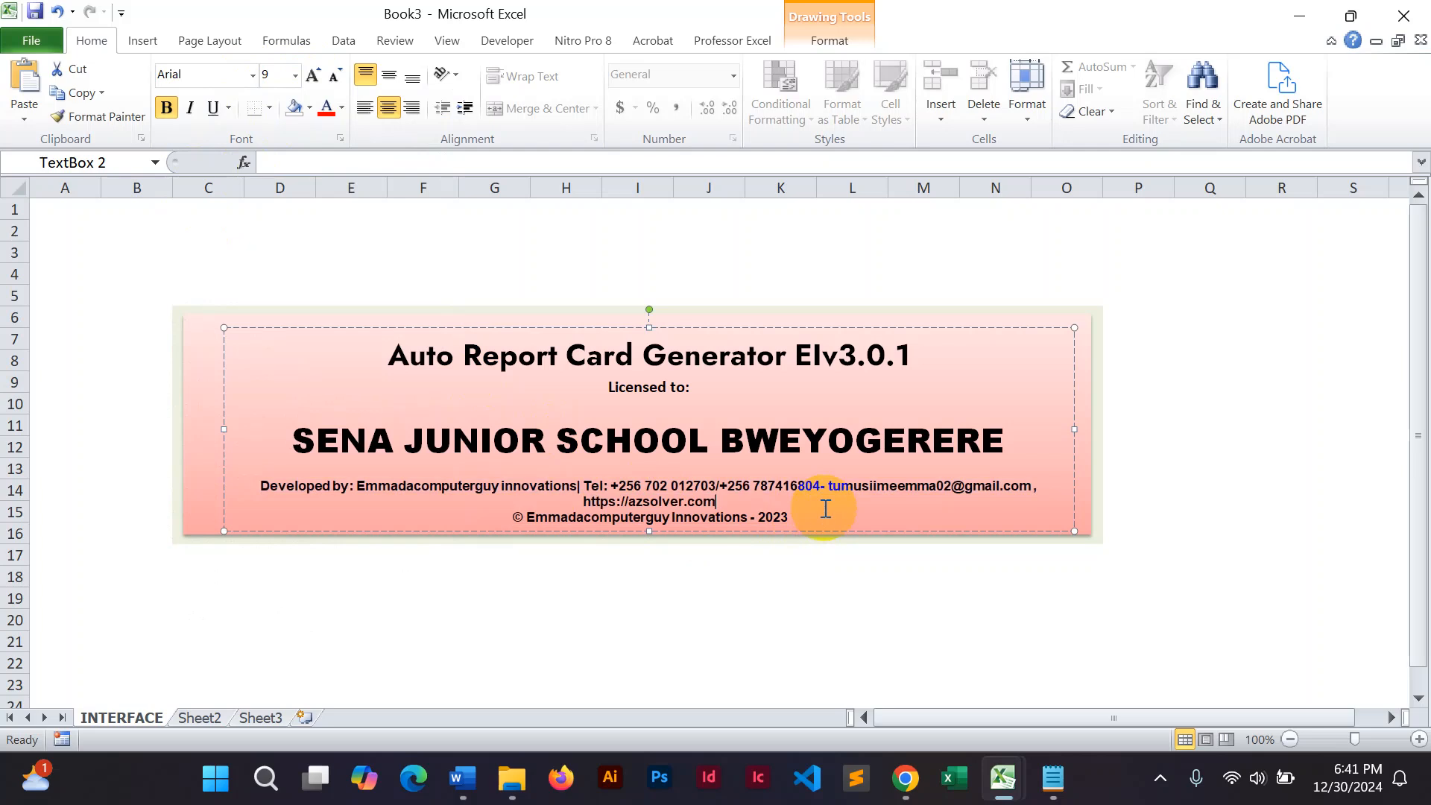
Step: Change the year in the copyright line to 2025
{"action": "left_click_drag", "start_coordinate": [794, 517], "coordinate": [578, 517]}
{"action": "double_click", "coordinate": [796, 518]}
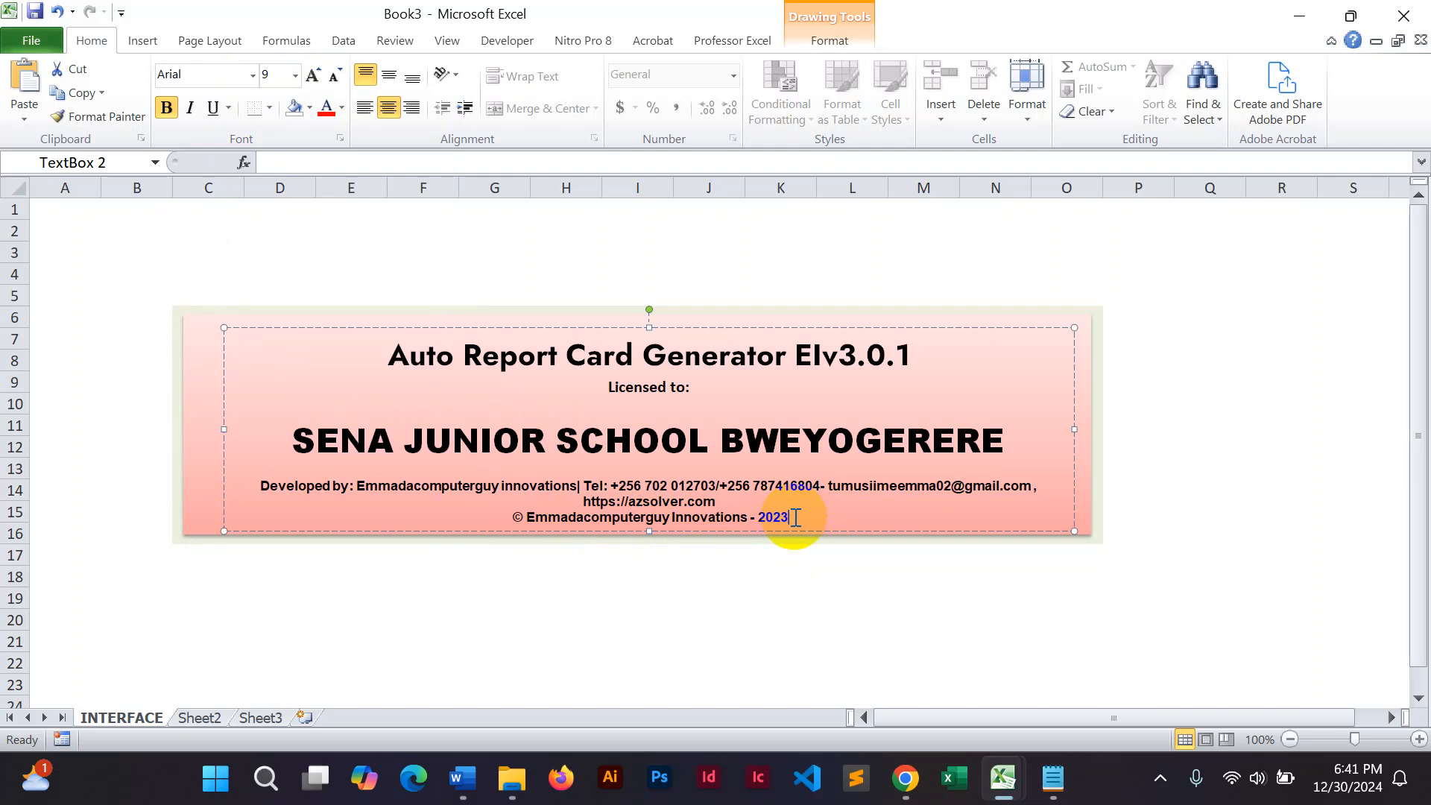
{"action": "type", "text": "2024"}
{"action": "key", "text": "BackSpace"}
{"action": "type", "text": "5"}
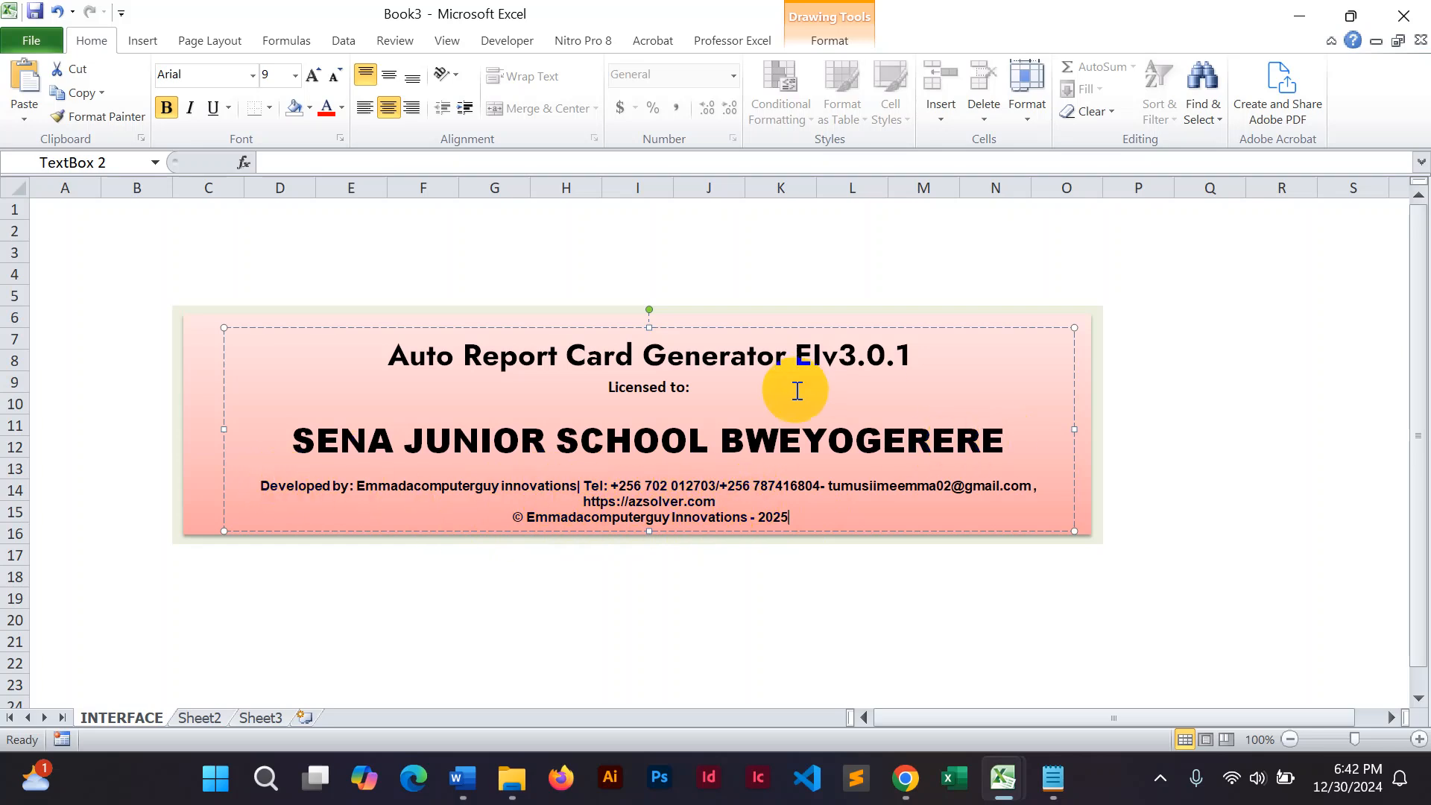
Step: Set the banner's title line "Auto Report Card Generator EIv3.0.1" to font size 22, keeping it bold
{"action": "left_click_drag", "start_coordinate": [915, 353], "coordinate": [368, 361]}
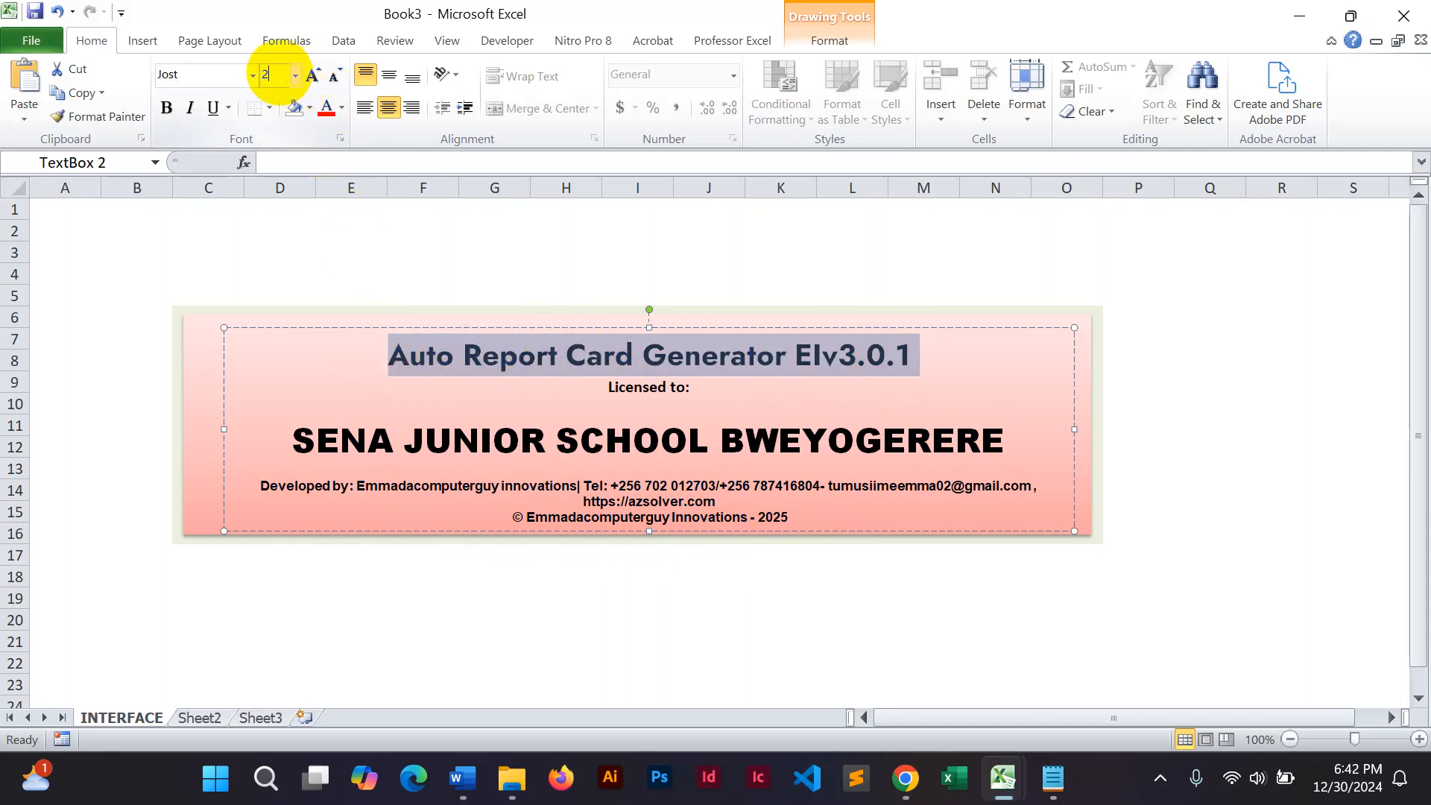
{"action": "left_click", "coordinate": [277, 74]}
{"action": "type", "text": "22"}
{"action": "key", "text": "Return"}
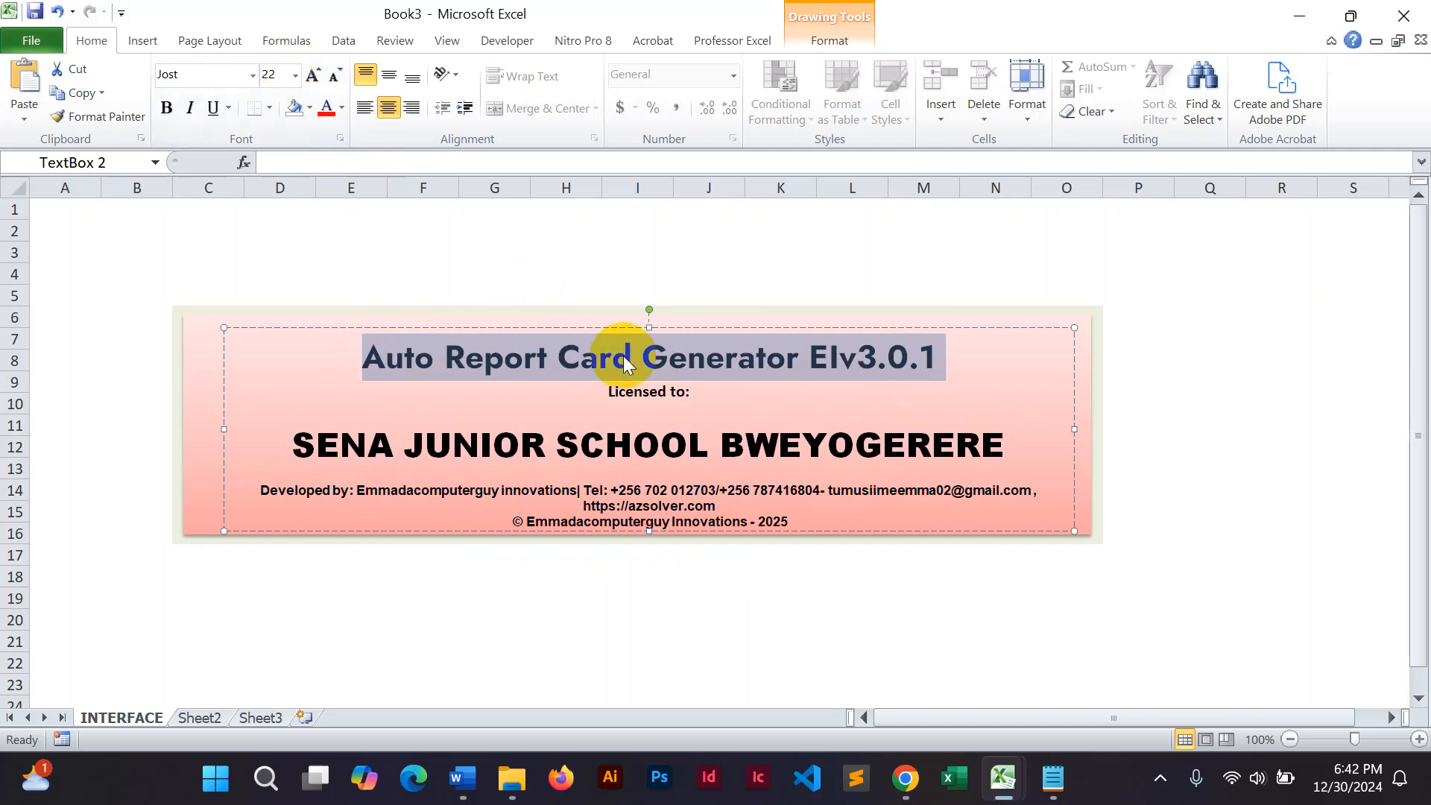
{"action": "left_click", "coordinate": [167, 109]}
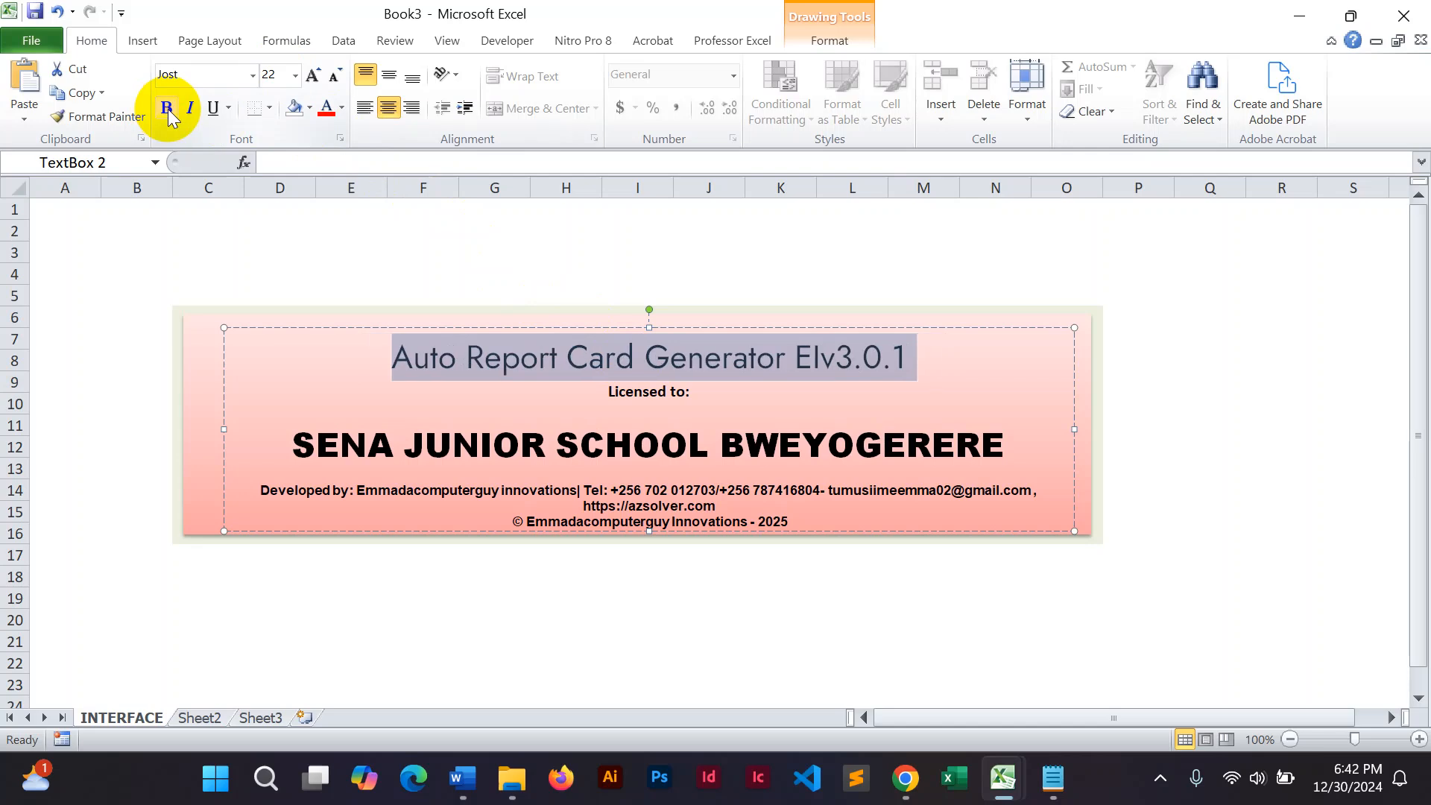
{"action": "left_click", "coordinate": [167, 109]}
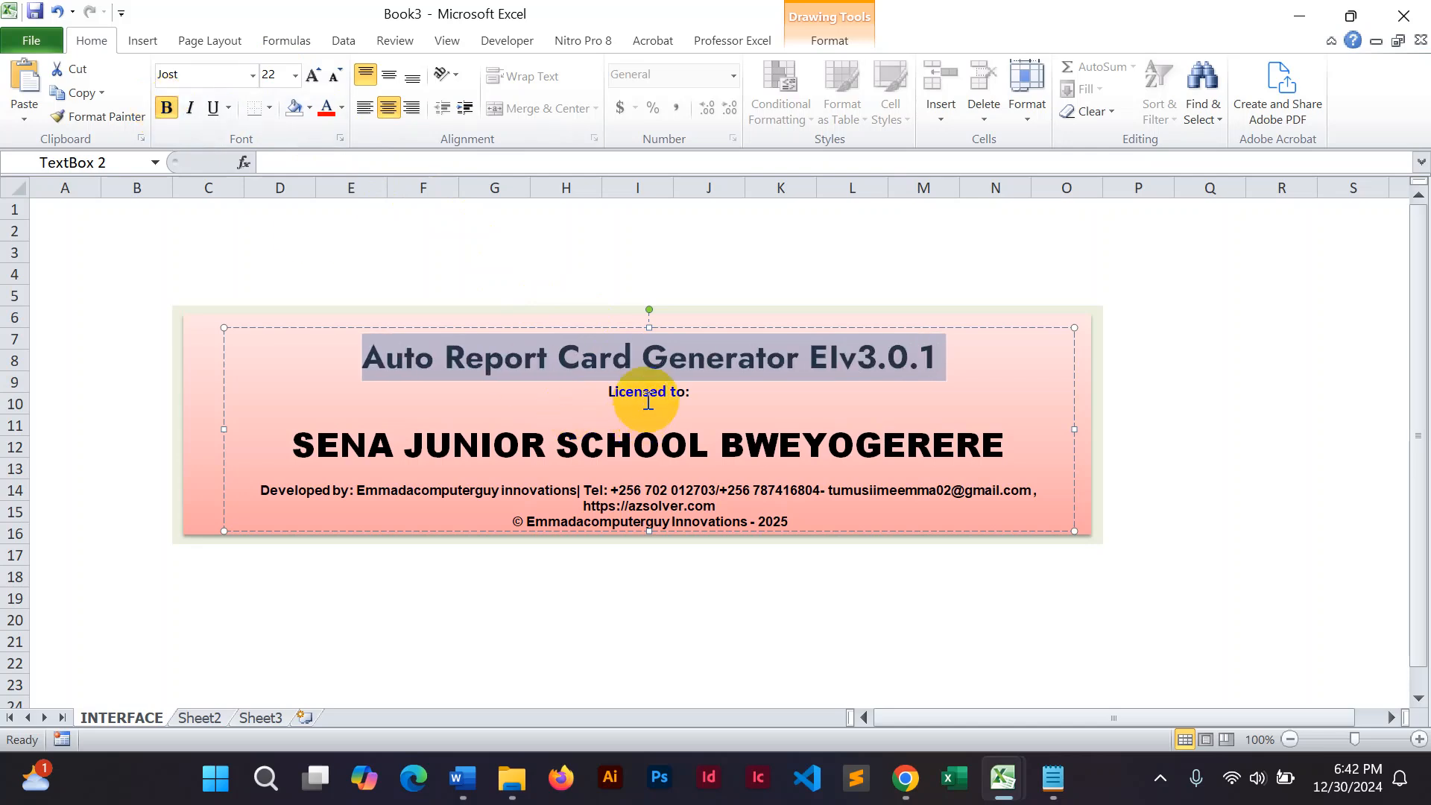
{"action": "left_click", "coordinate": [621, 390]}
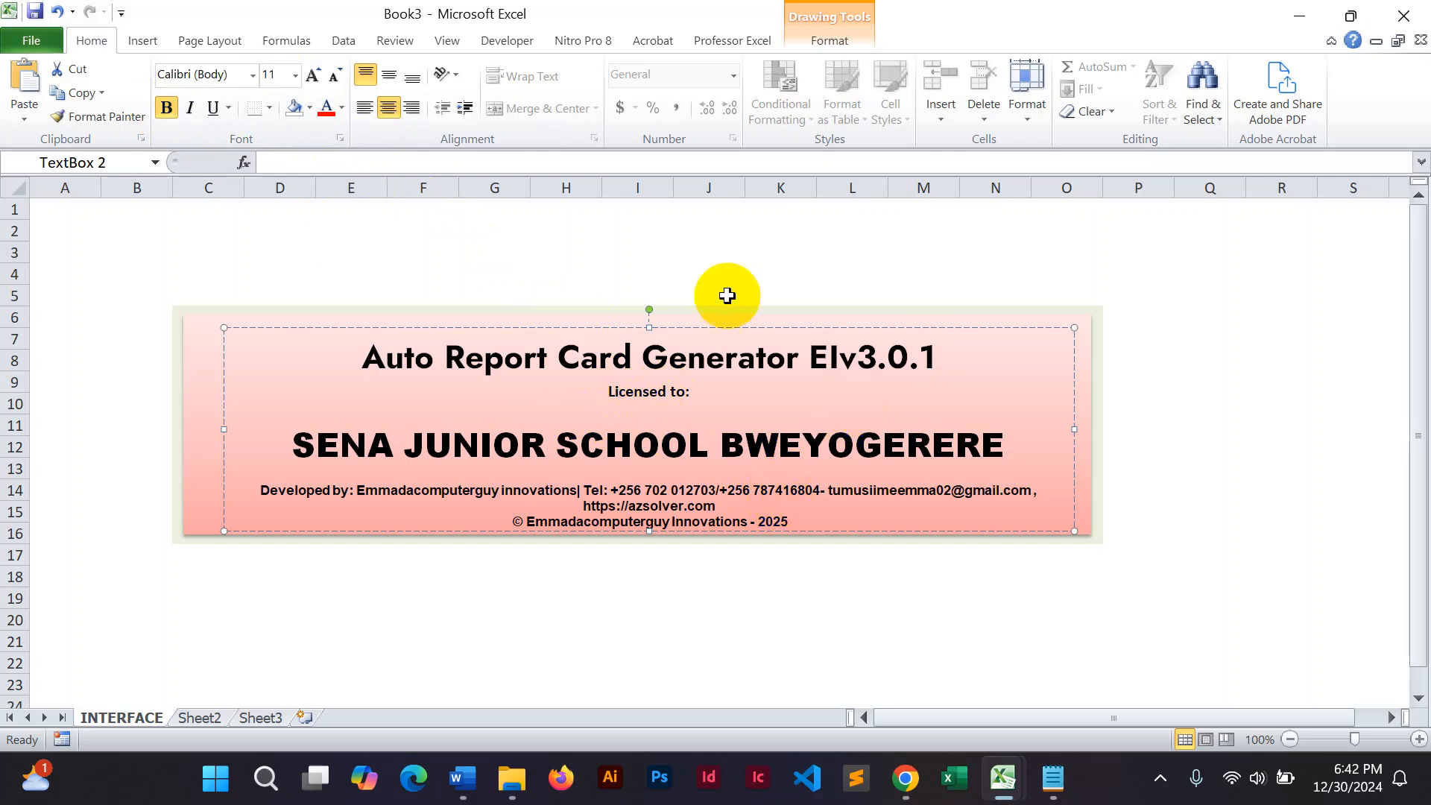
Step: Nudge the text box slightly up within the banner and extend its lower edge to fit the copyright line
{"action": "left_click", "coordinate": [723, 326]}
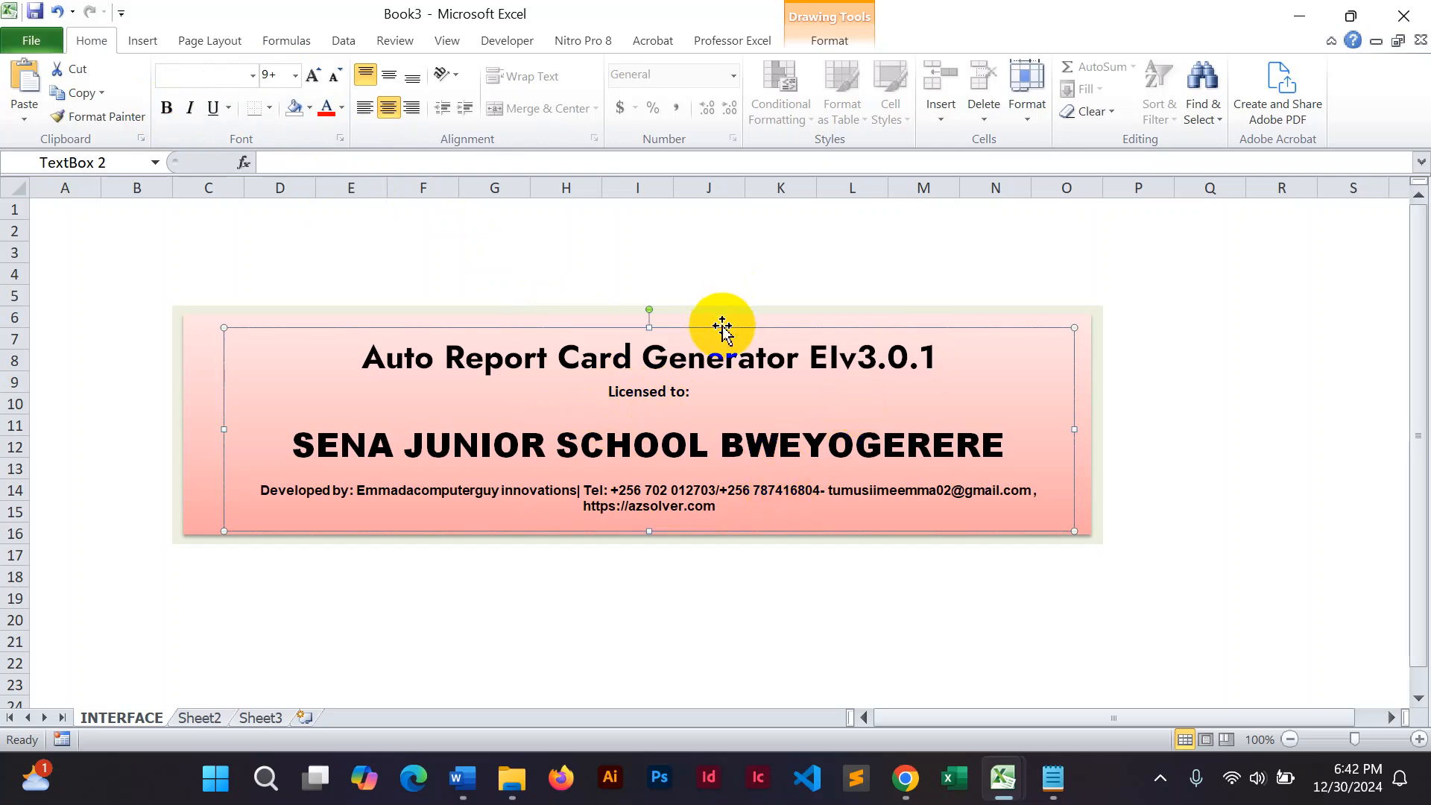
{"action": "key", "text": "Up"}
{"action": "key", "text": "Up"}
{"action": "key", "text": "Up"}
{"action": "key", "text": "Up"}
{"action": "key", "text": "Up"}
{"action": "key", "text": "Up"}
{"action": "key", "text": "Up"}
{"action": "key", "text": "Up"}
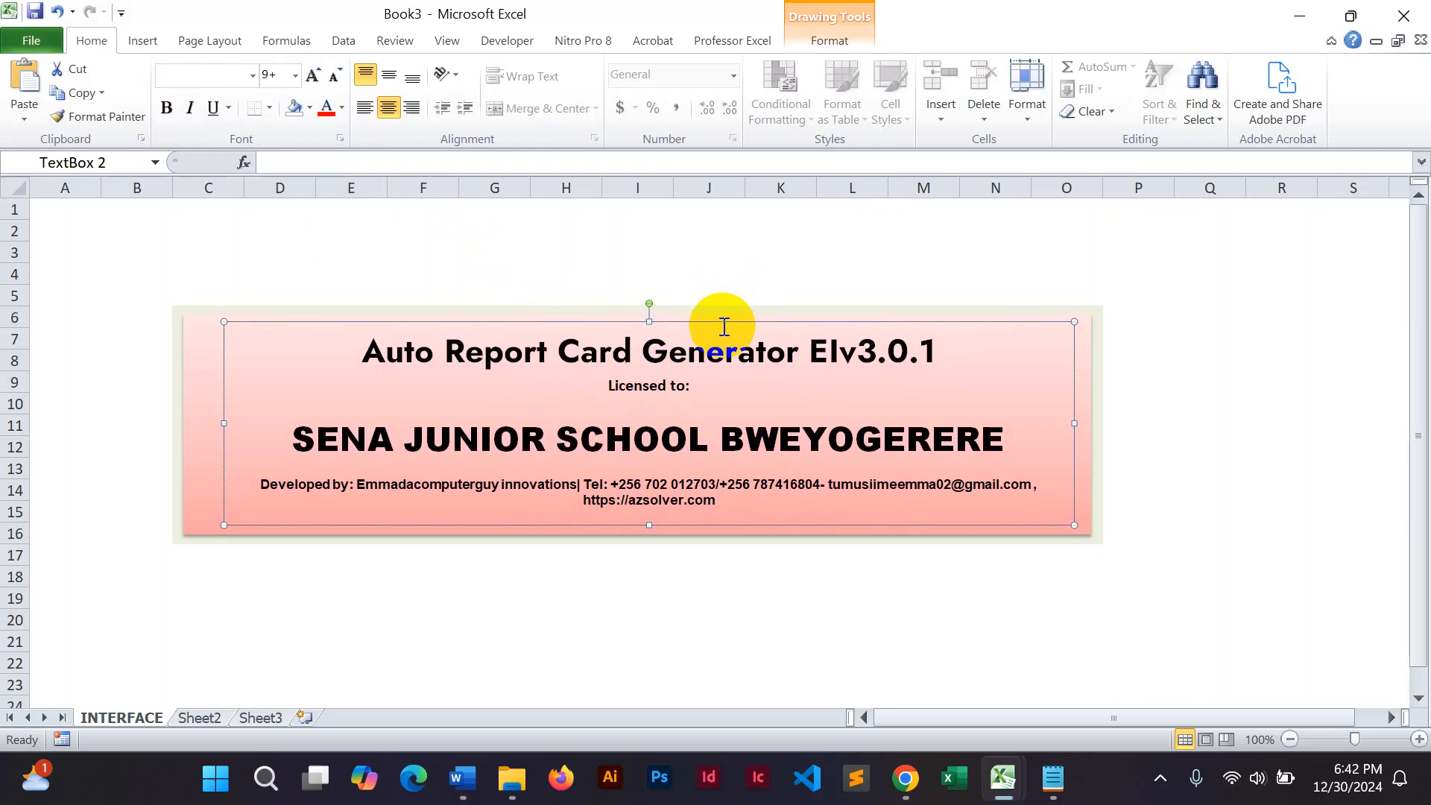
{"action": "left_click_drag", "start_coordinate": [649, 524], "coordinate": [644, 531]}
{"action": "left_click", "coordinate": [1174, 515]}
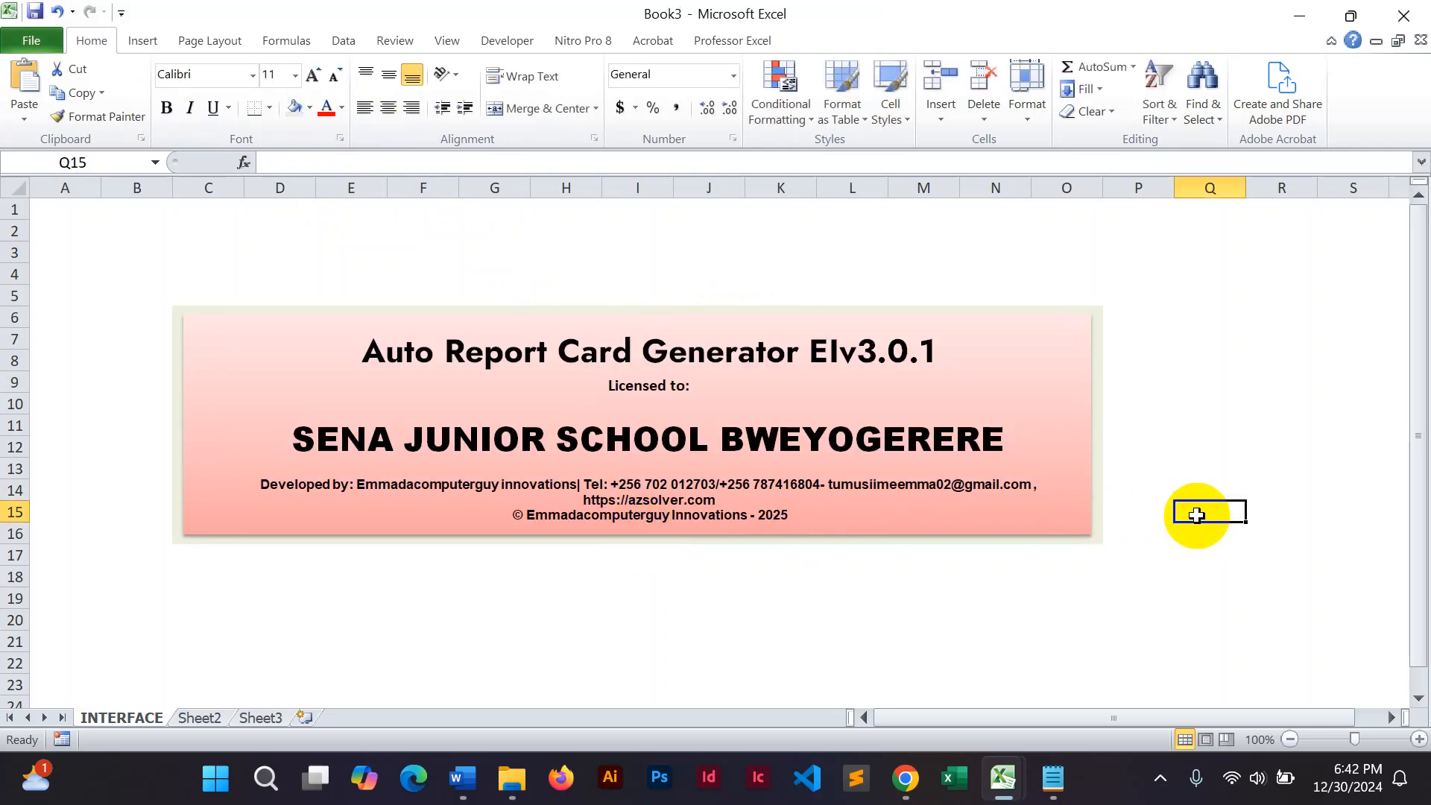
Step: Colour the school name line dark blue and the banner's title line dark red
{"action": "left_click_drag", "start_coordinate": [1003, 438], "coordinate": [342, 441]}
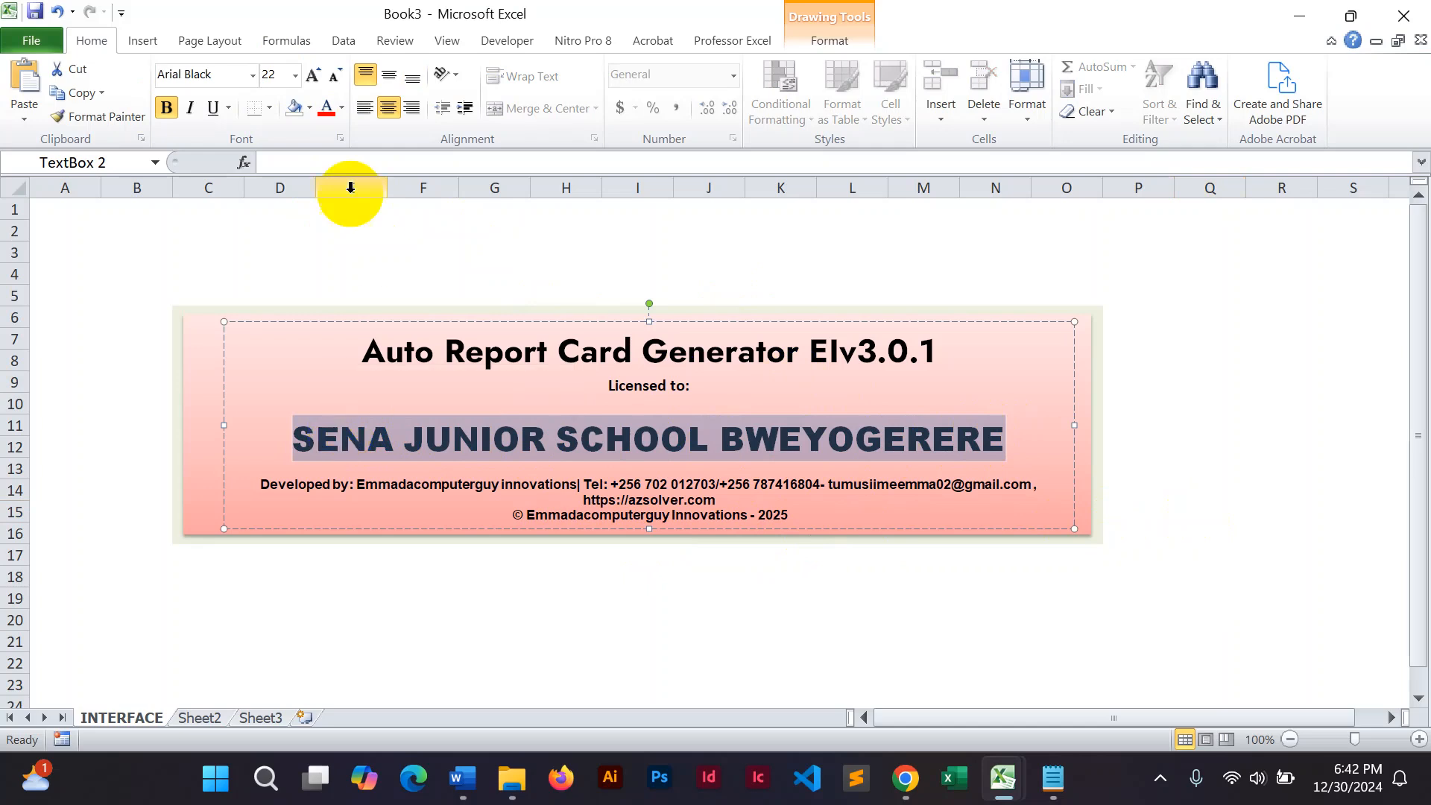
{"action": "left_click", "coordinate": [343, 109]}
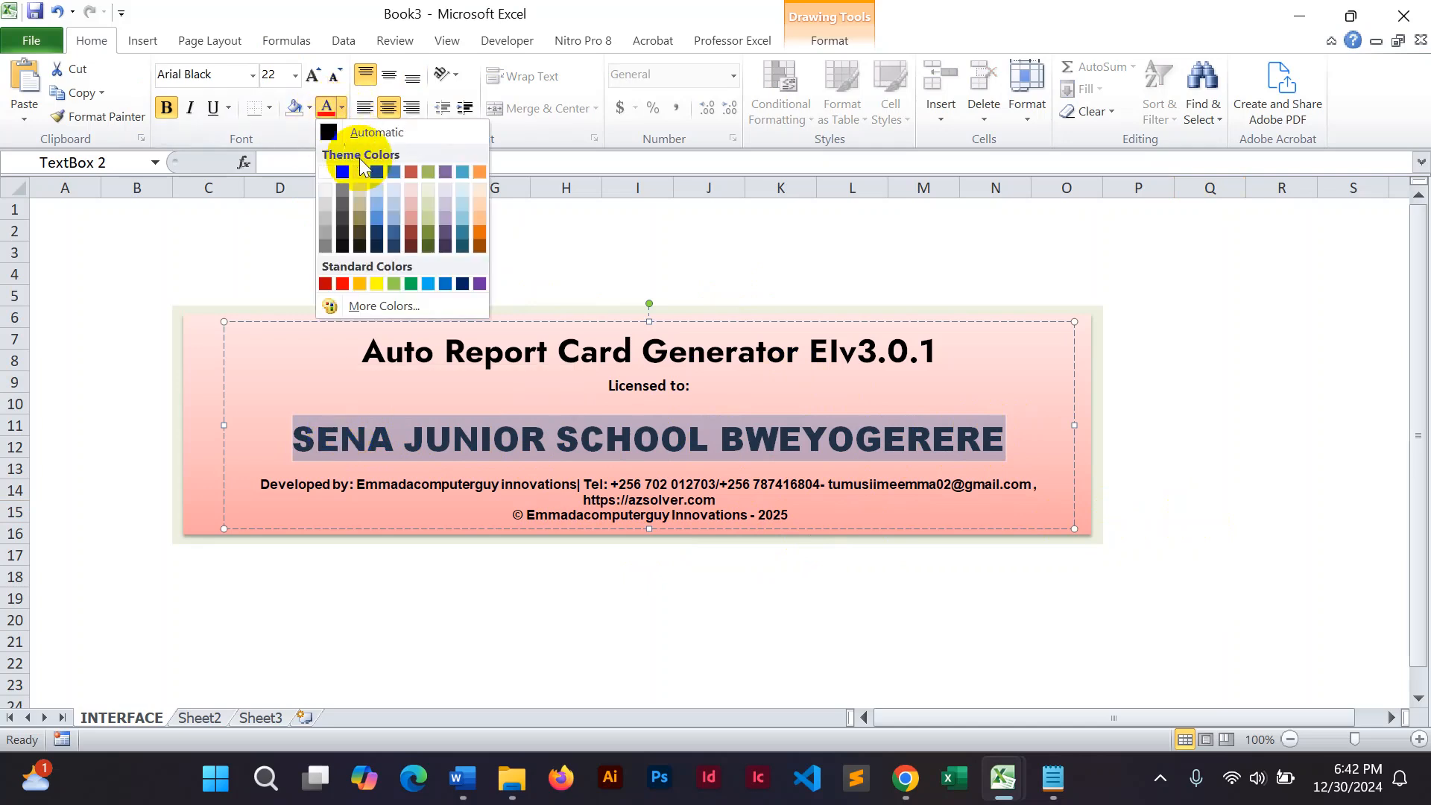
{"action": "left_click", "coordinate": [378, 239]}
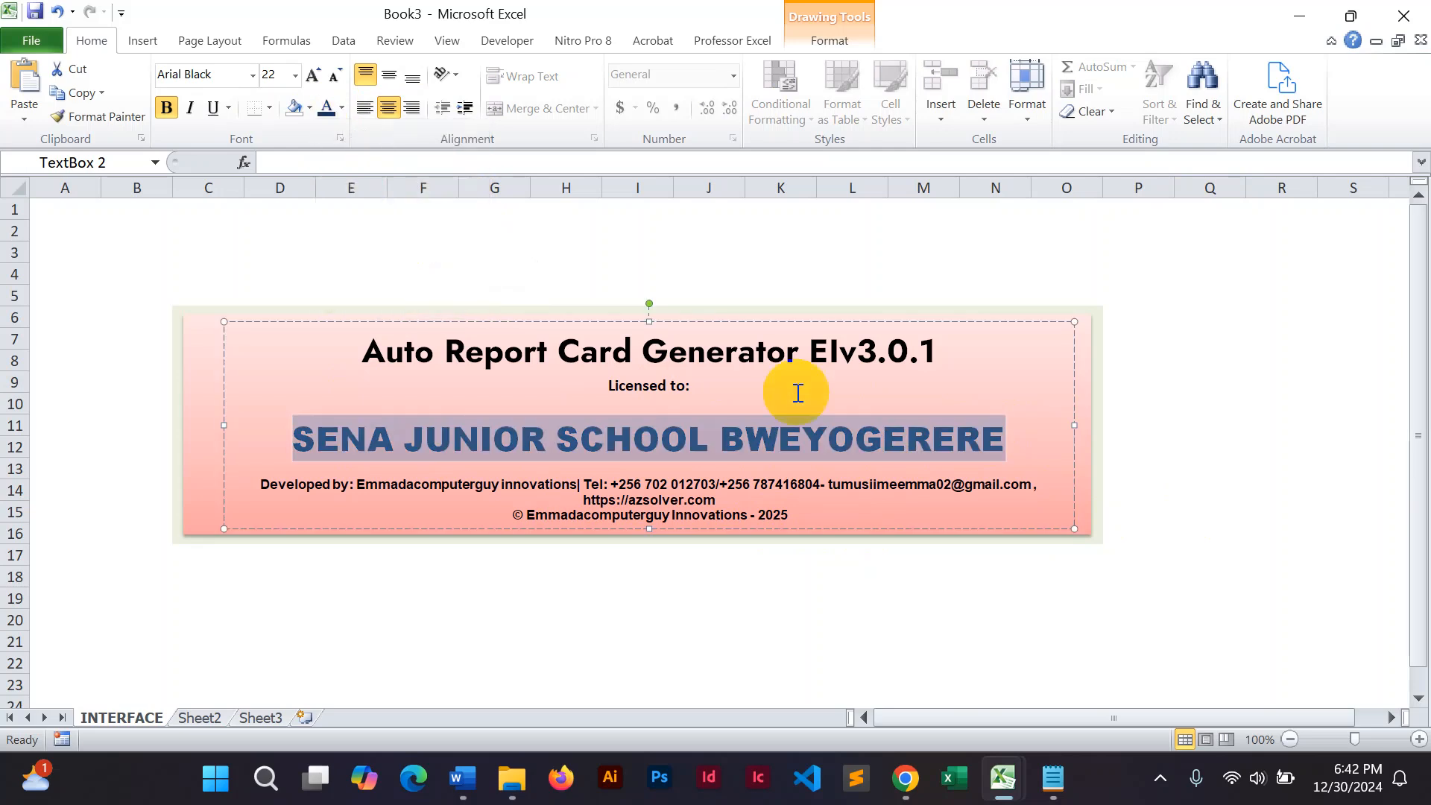
{"action": "left_click_drag", "start_coordinate": [931, 352], "coordinate": [383, 352]}
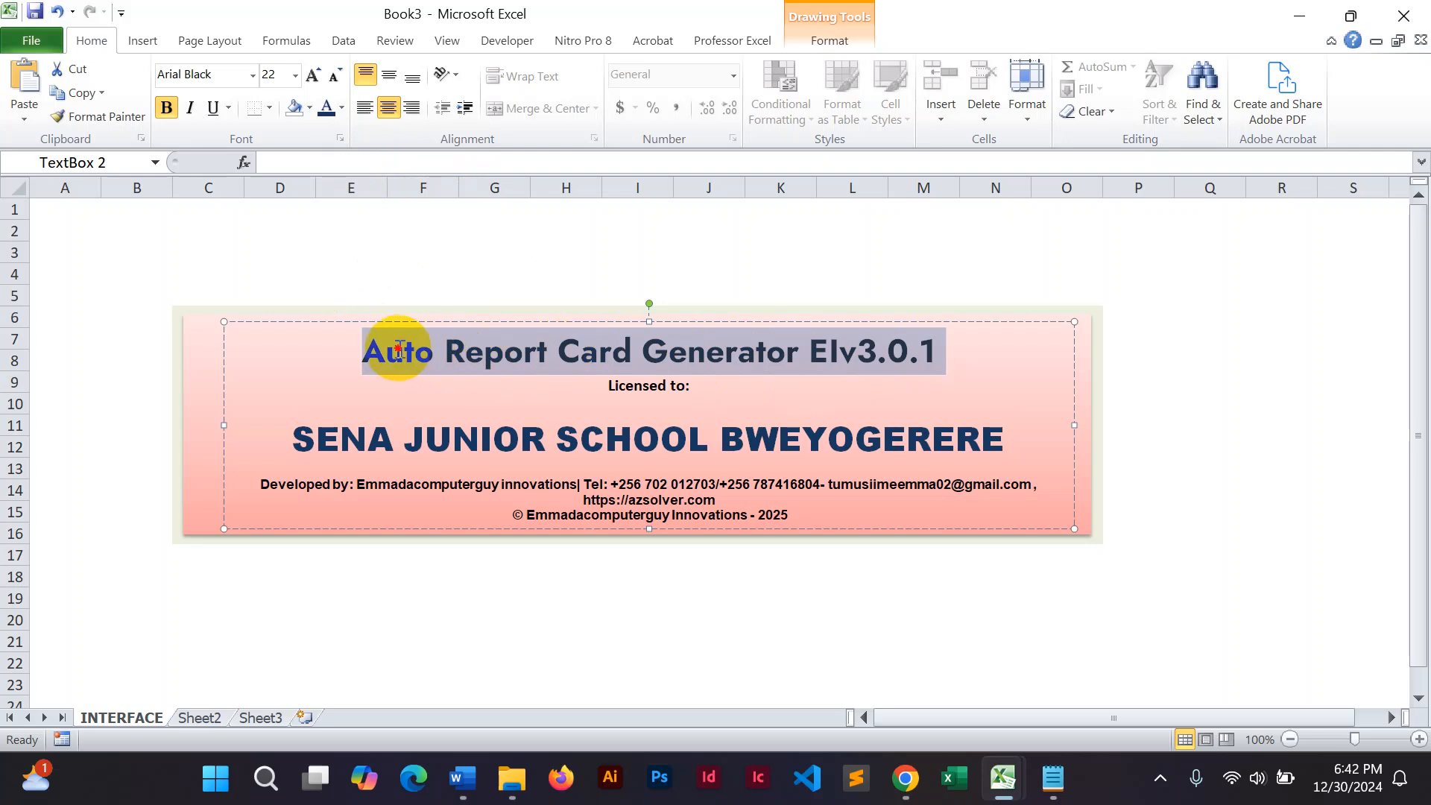
{"action": "left_click", "coordinate": [337, 112]}
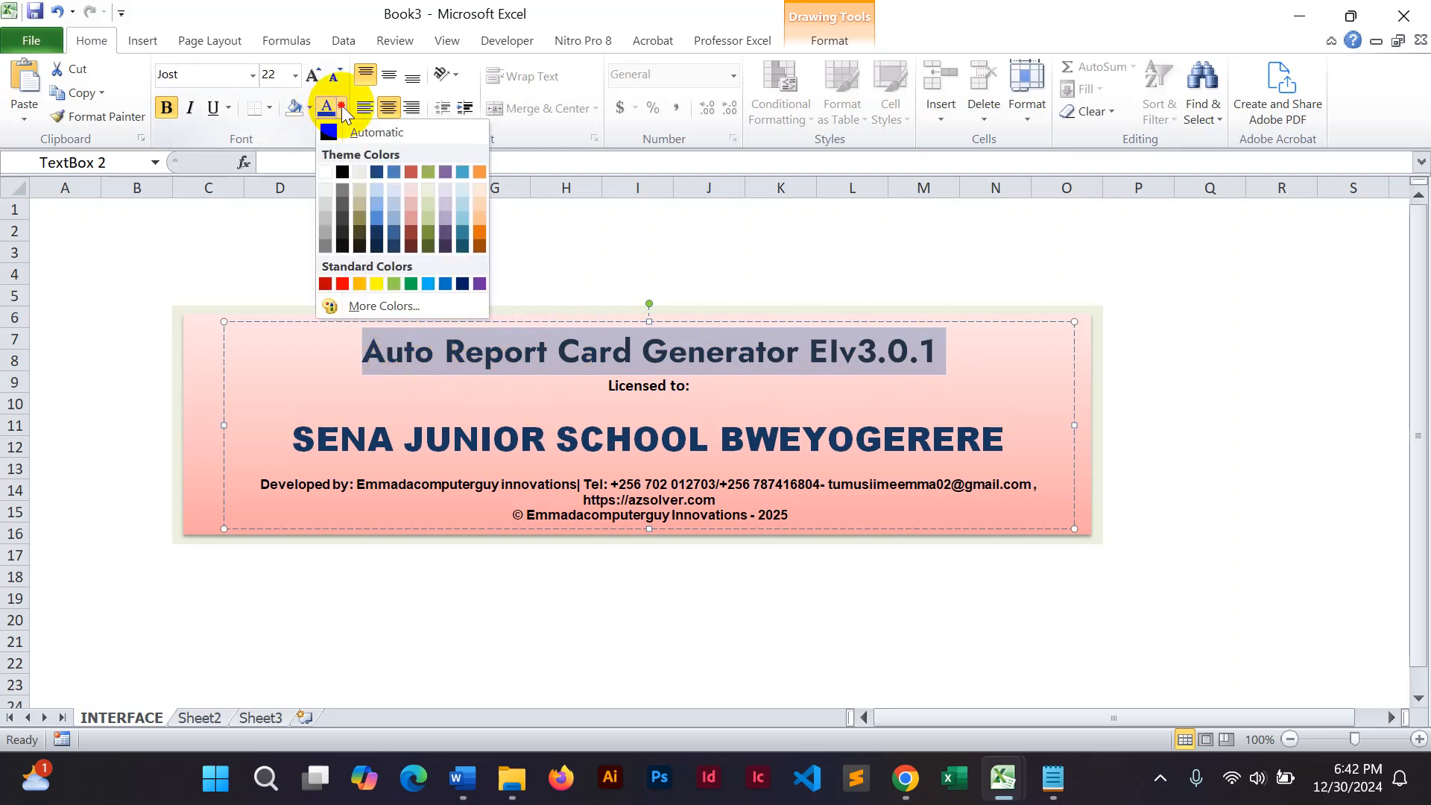
{"action": "left_click", "coordinate": [324, 283]}
Step: Colour the "Licensed to:" line black and the developer details and copyright lines in a darker red theme shade
{"action": "left_click_drag", "start_coordinate": [706, 384], "coordinate": [607, 385]}
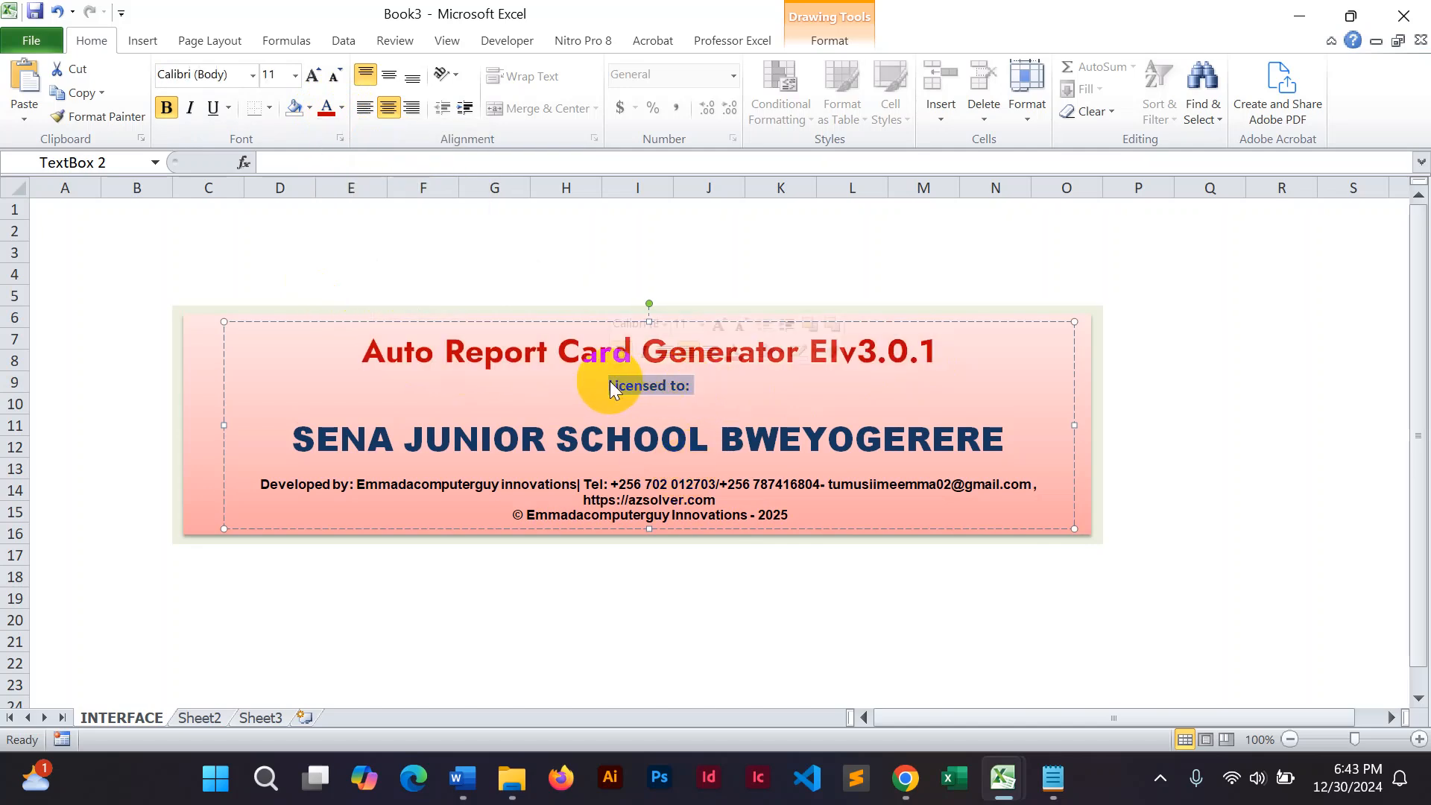
{"action": "left_click", "coordinate": [337, 109]}
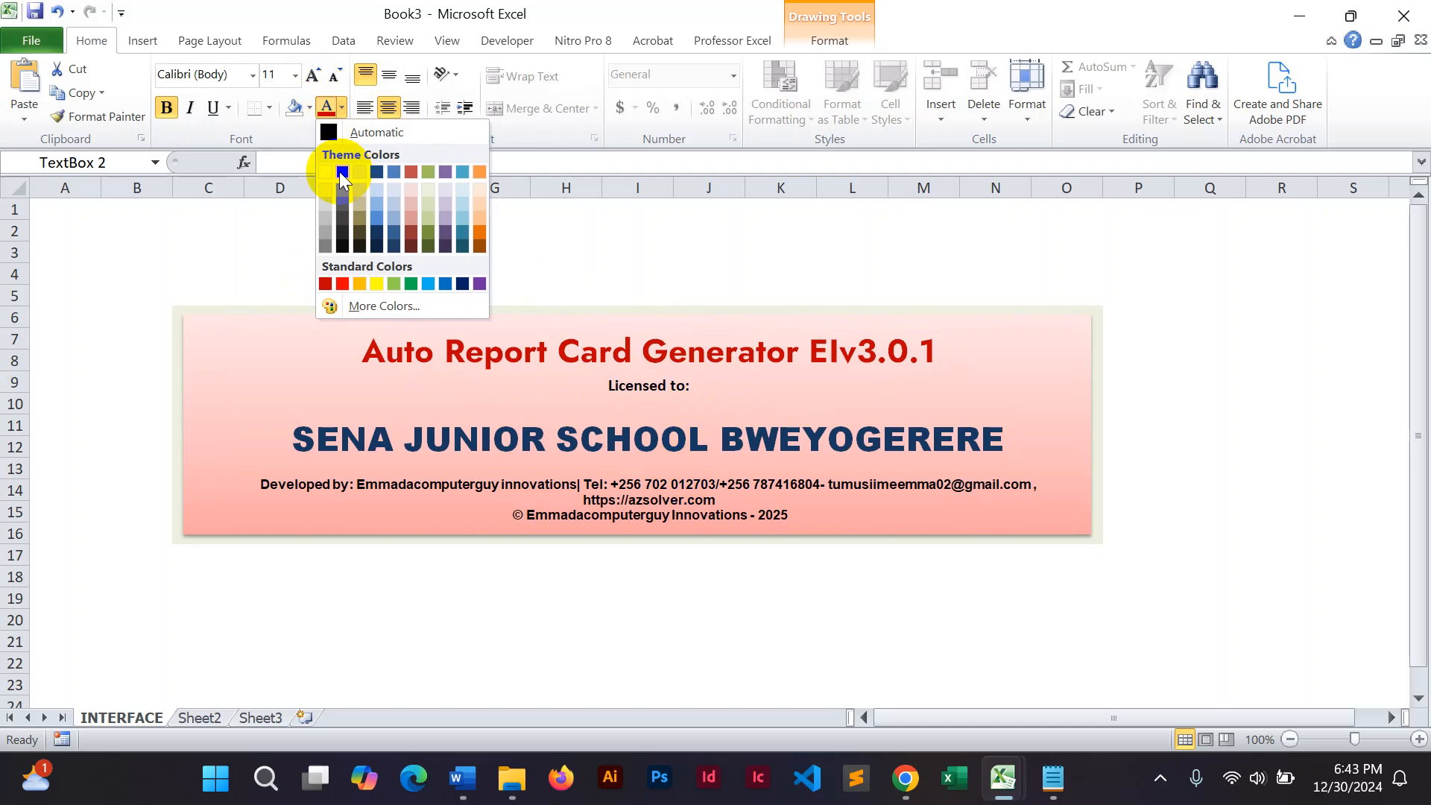
{"action": "left_click", "coordinate": [342, 173]}
{"action": "left_click_drag", "start_coordinate": [793, 515], "coordinate": [260, 485]}
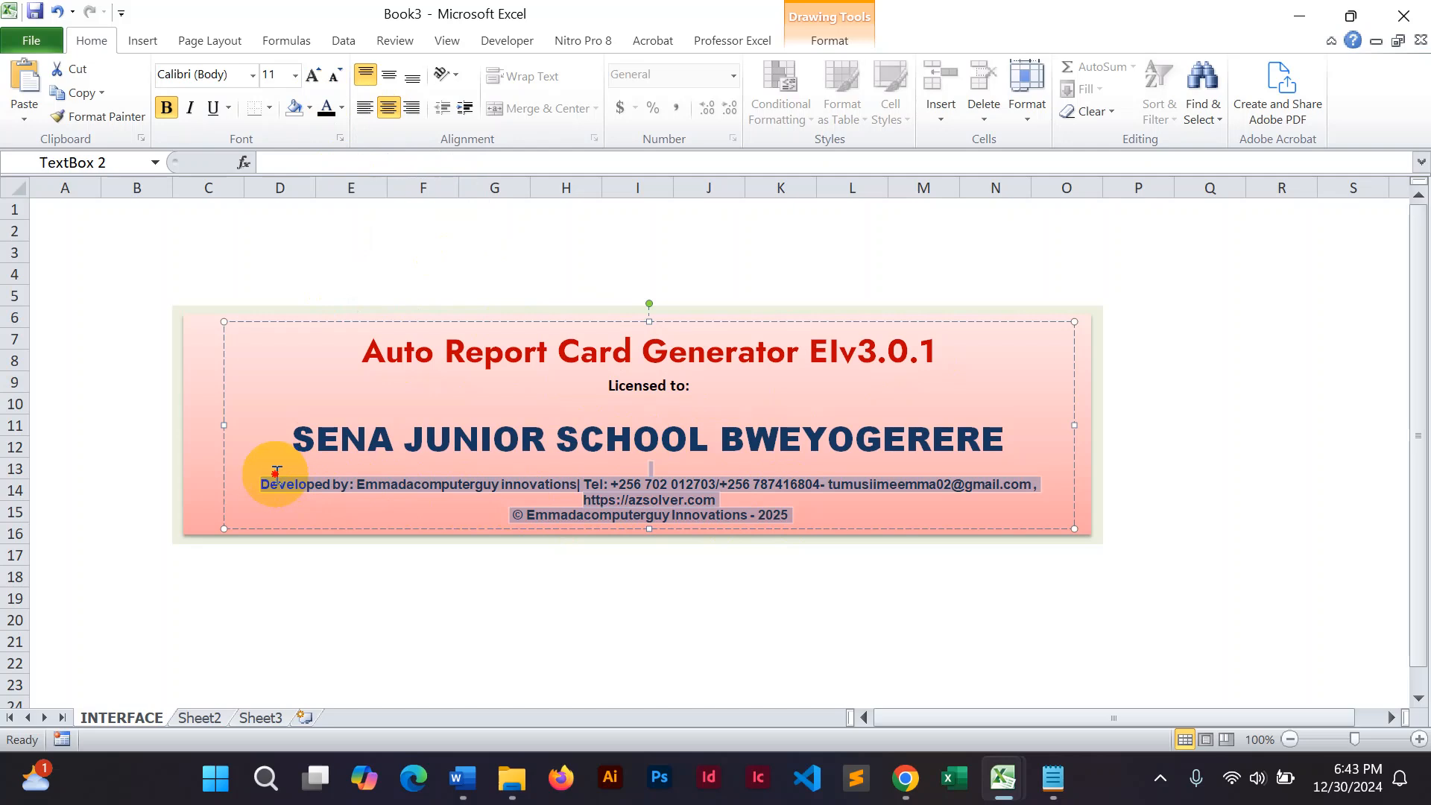
{"action": "left_click", "coordinate": [341, 108]}
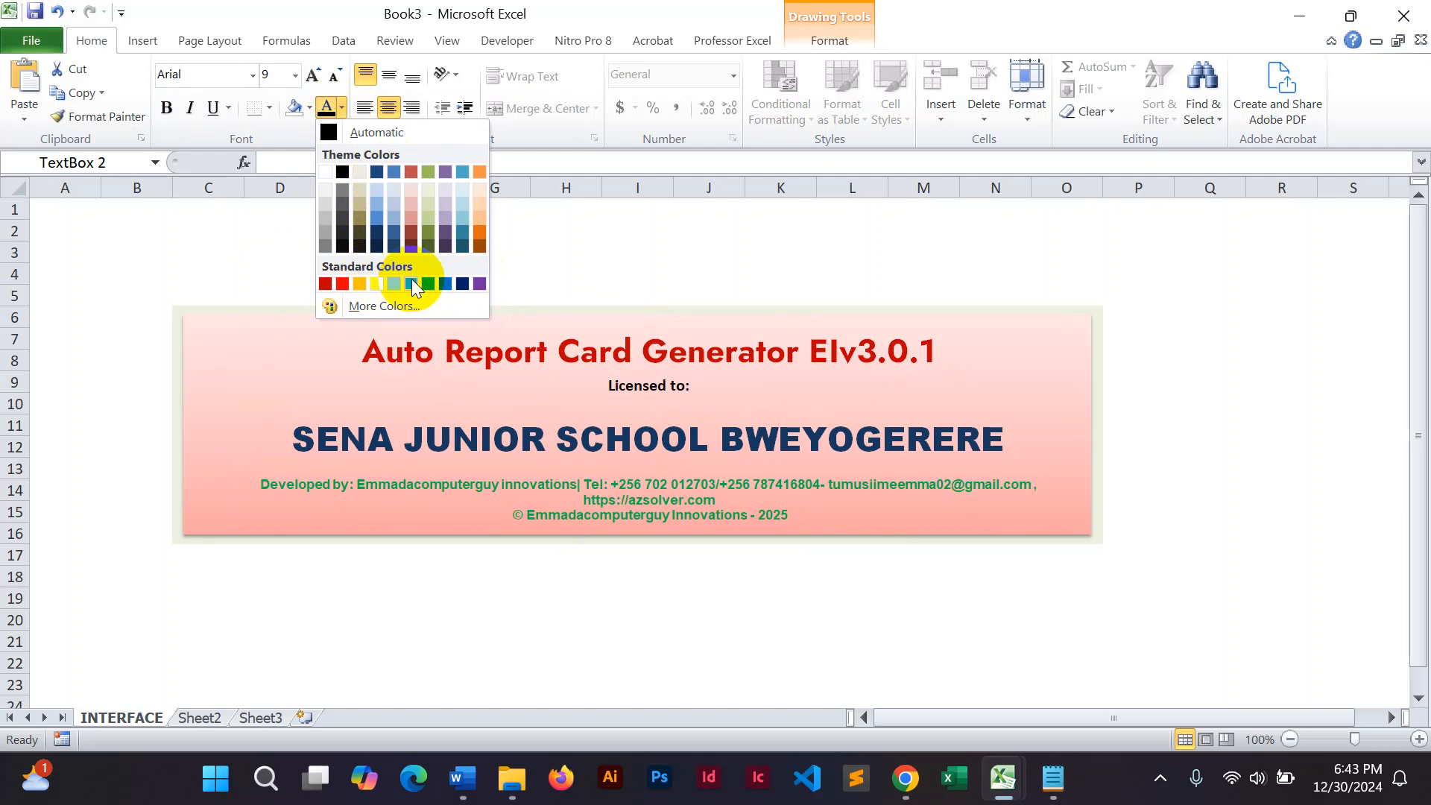
{"action": "left_click", "coordinate": [410, 231]}
{"action": "left_click", "coordinate": [1171, 425]}
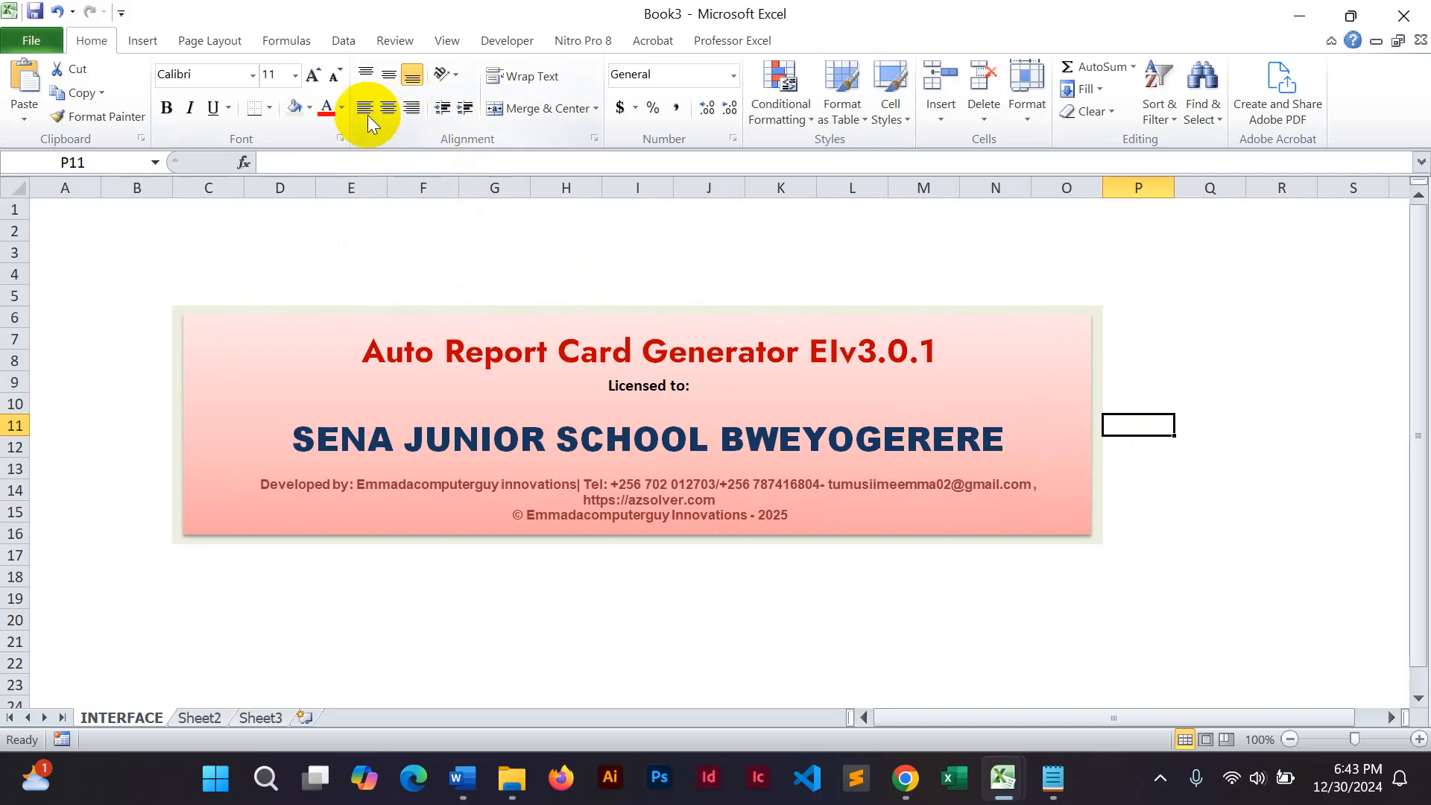
Step: Merge and centre cells D4:M4 above the banner and increase the height of row 4
{"action": "left_click", "coordinate": [205, 286]}
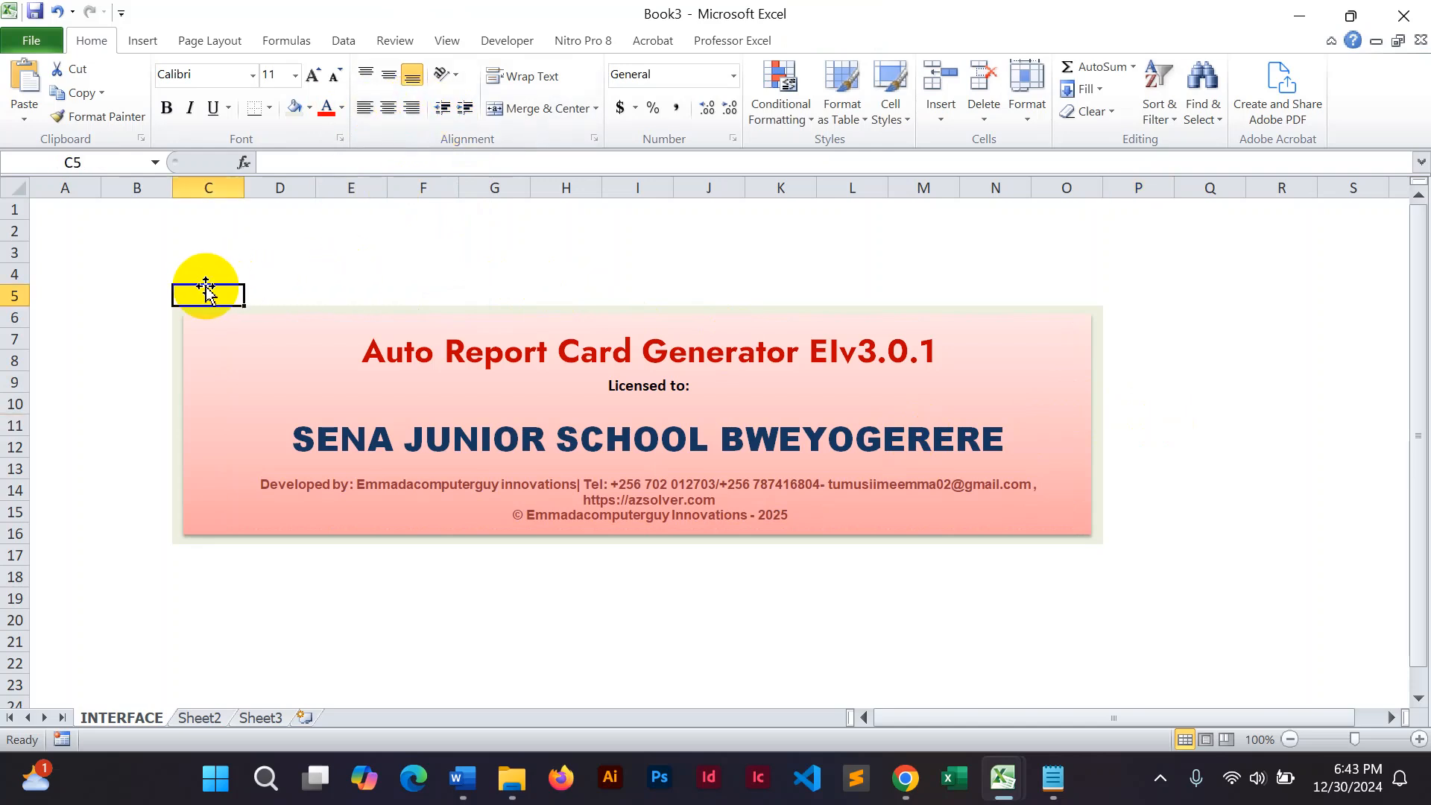
{"action": "left_click", "coordinate": [214, 276]}
{"action": "left_click", "coordinate": [255, 273]}
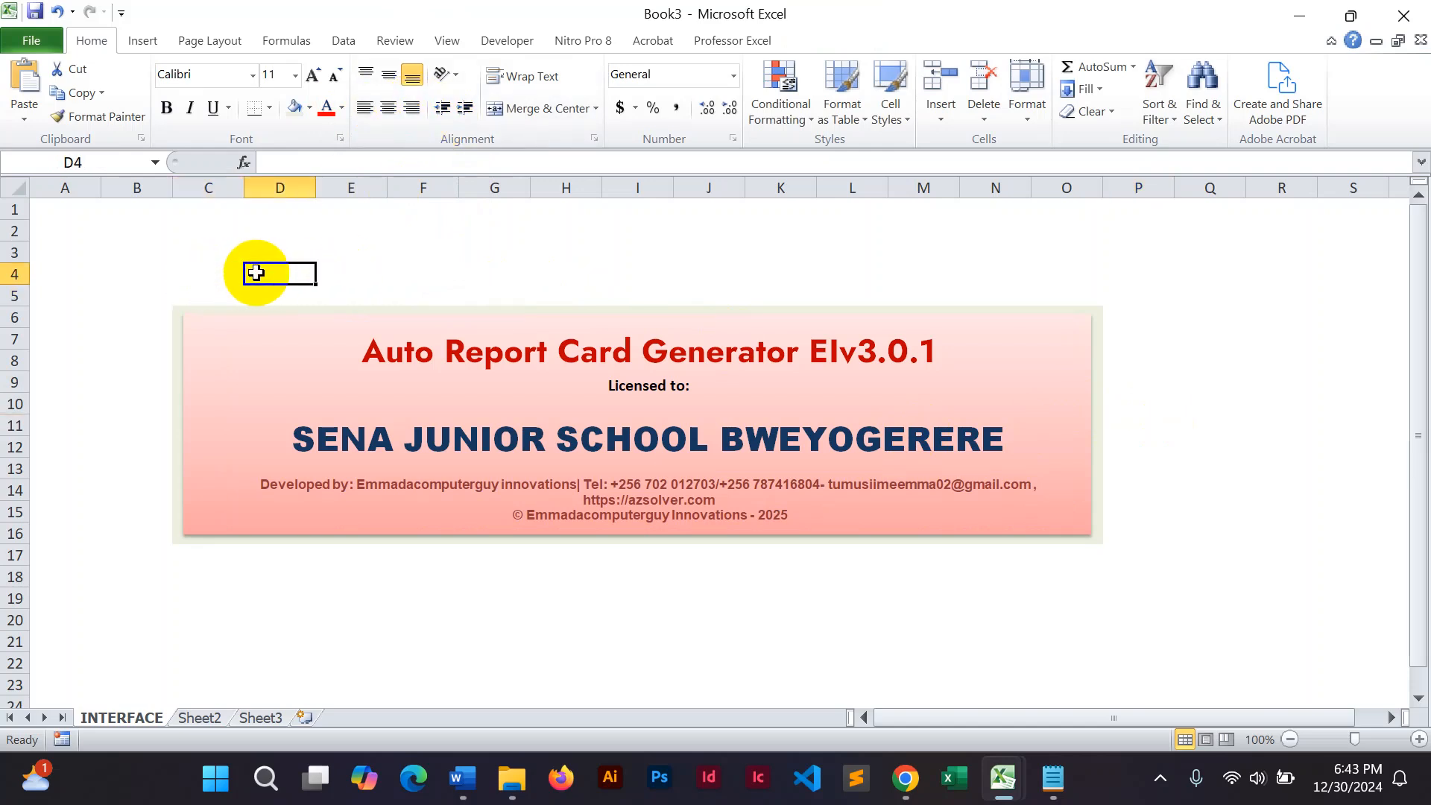
{"action": "left_click_drag", "start_coordinate": [256, 273], "coordinate": [956, 273]}
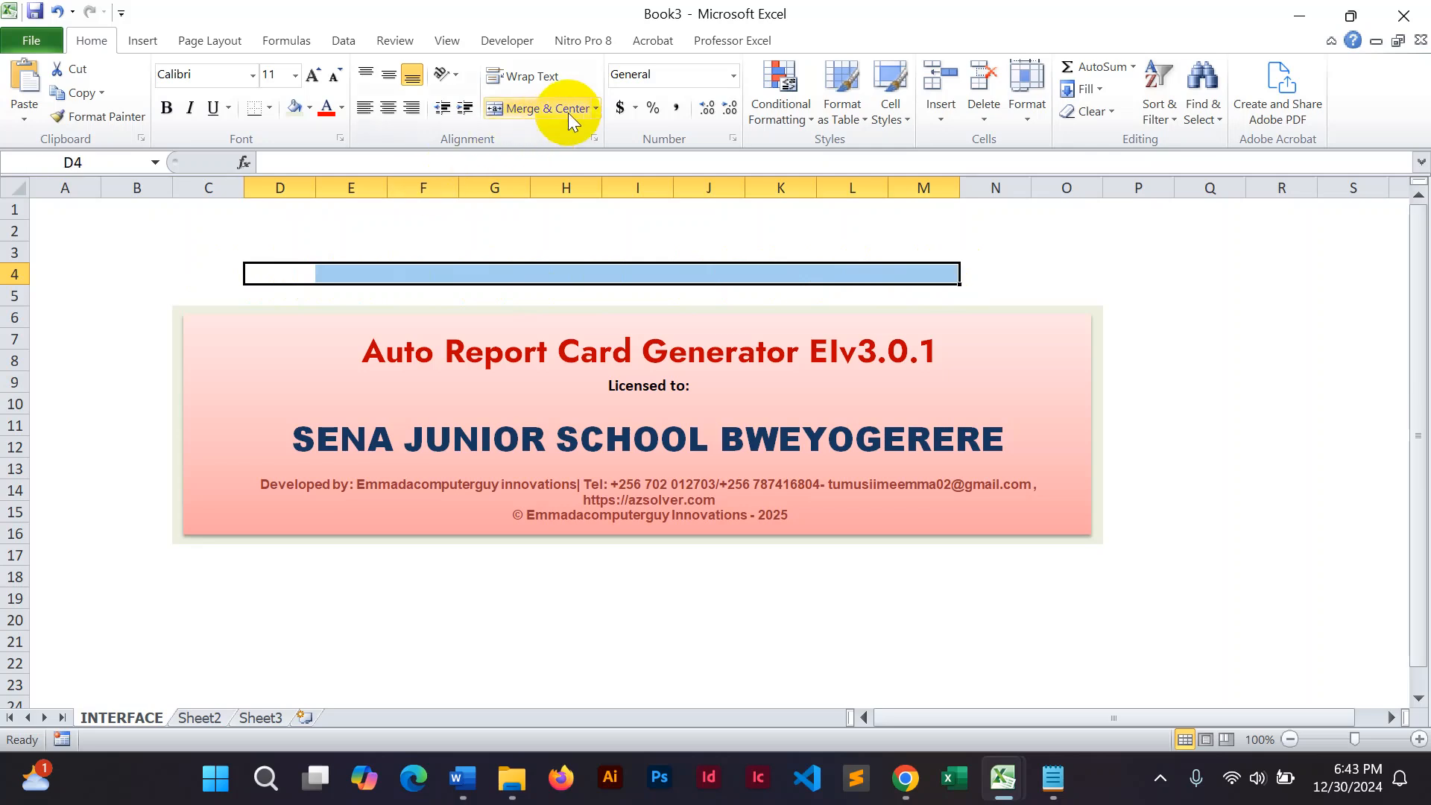
{"action": "left_click", "coordinate": [535, 109]}
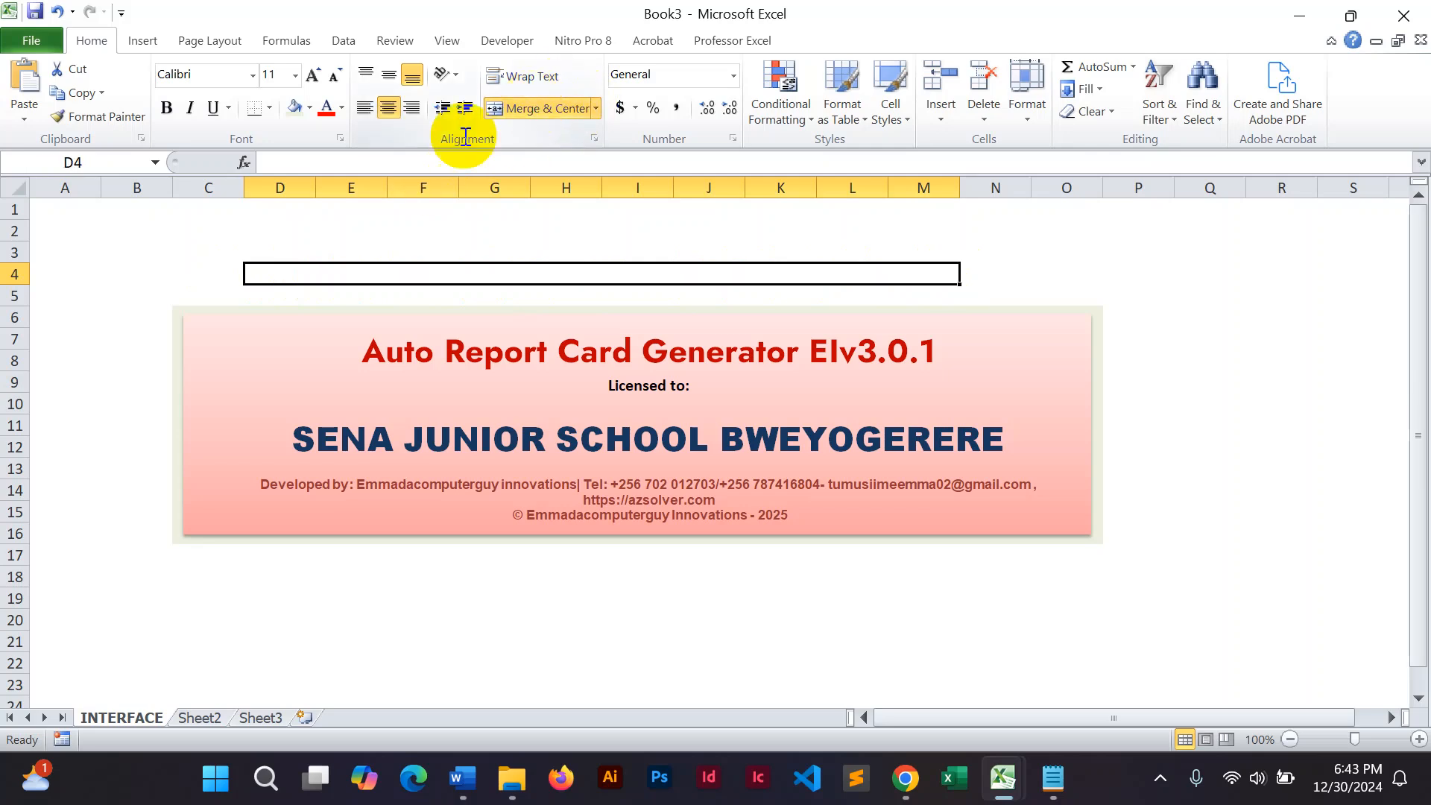
{"action": "left_click_drag", "start_coordinate": [15, 285], "coordinate": [13, 299]}
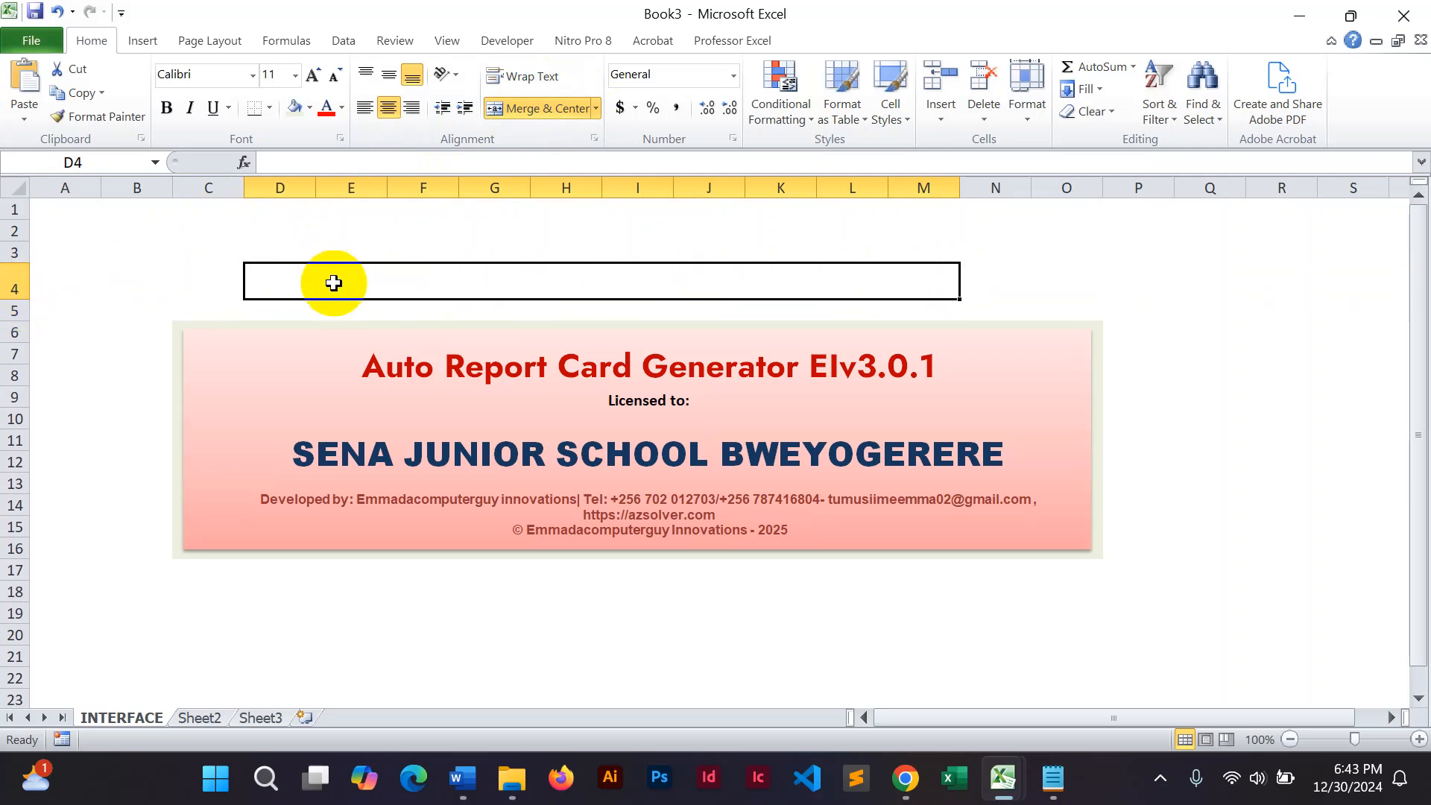
Step: Enter "DEVELOPED BY: EMMADACOMPUTERGUY" in the merged heading cell D4 above the banner
{"action": "type", "text": "DEV"}
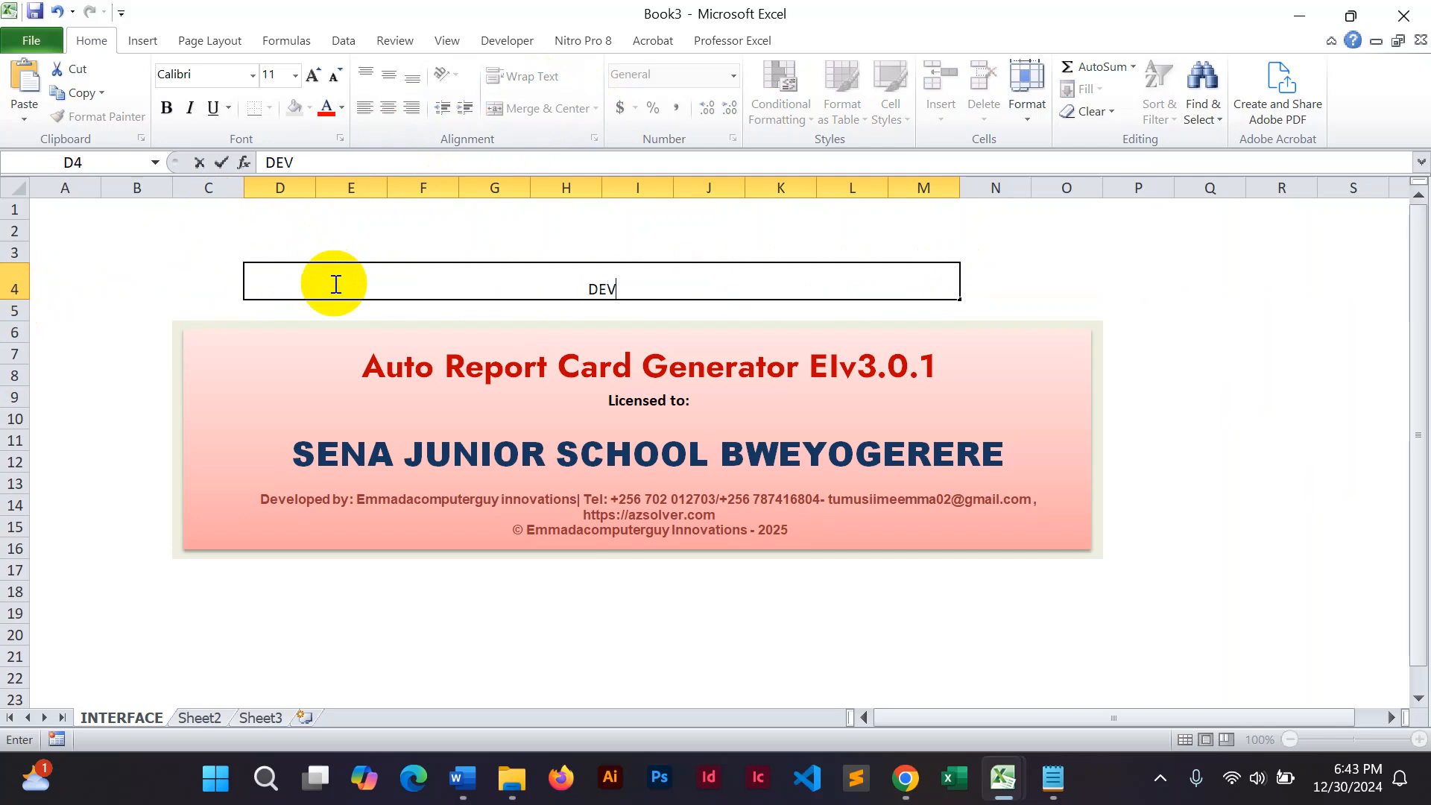
{"action": "type", "text": "ELOPED BY:"}
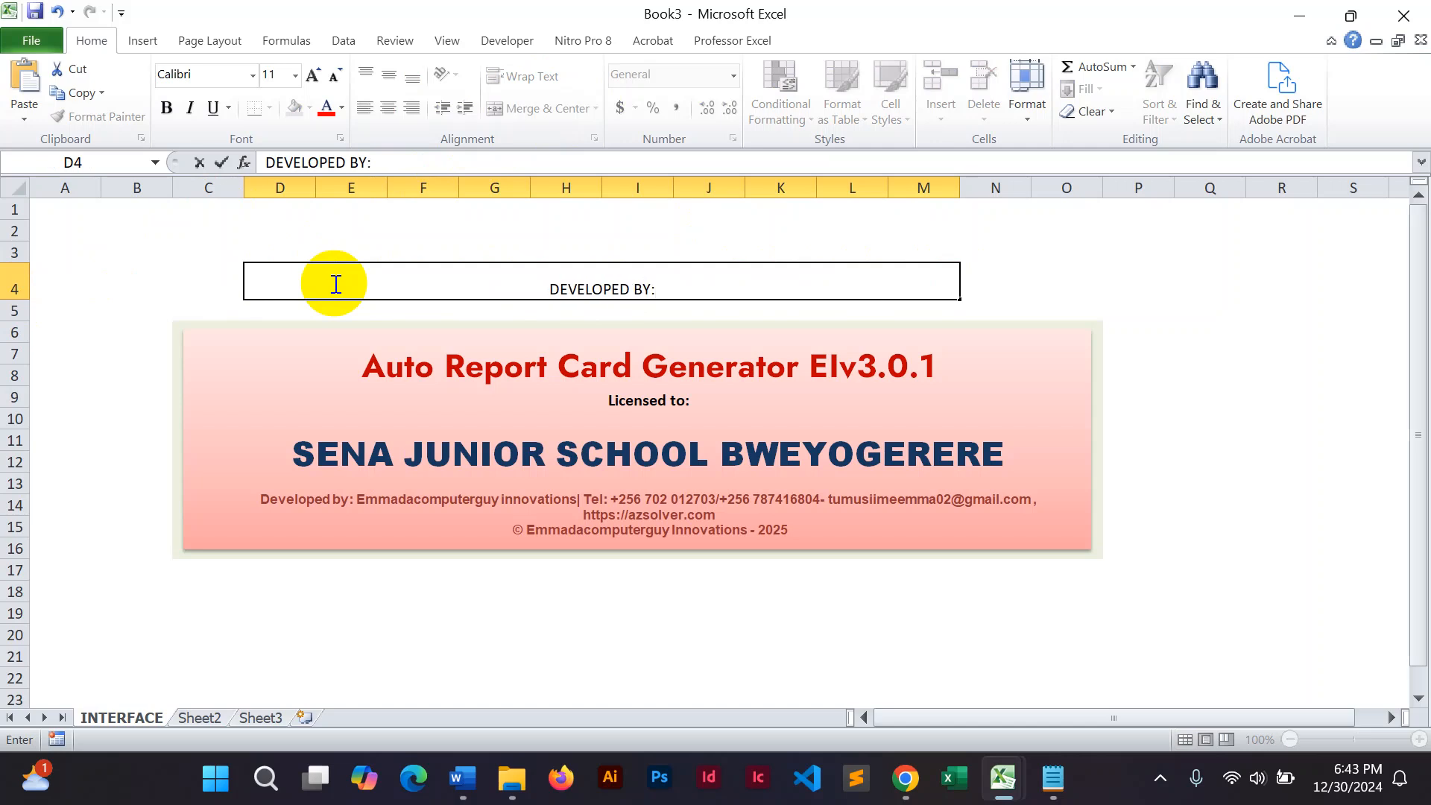
{"action": "type", "text": " EMMA"}
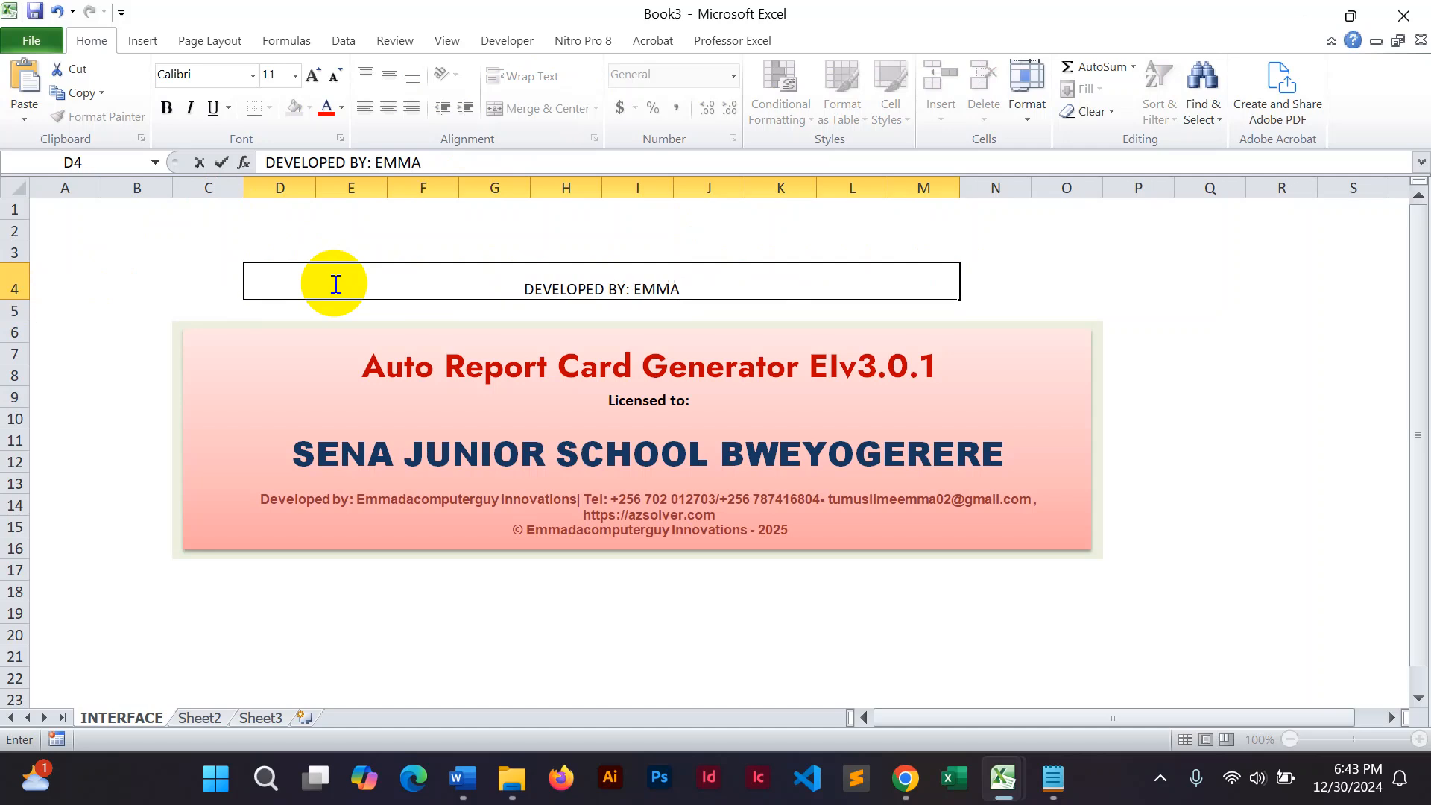
{"action": "type", "text": "DACOMPUT"}
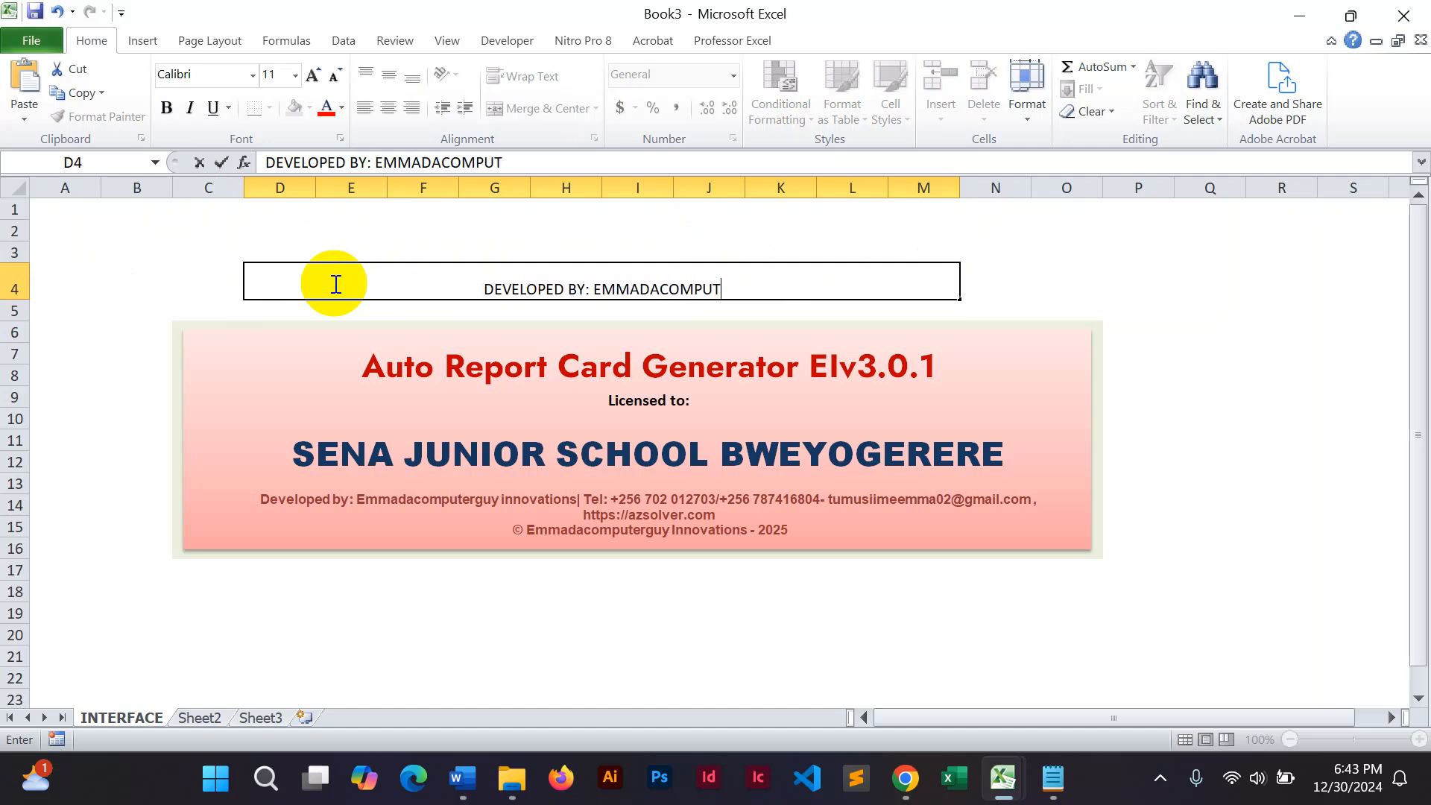
{"action": "type", "text": "ERGUY"}
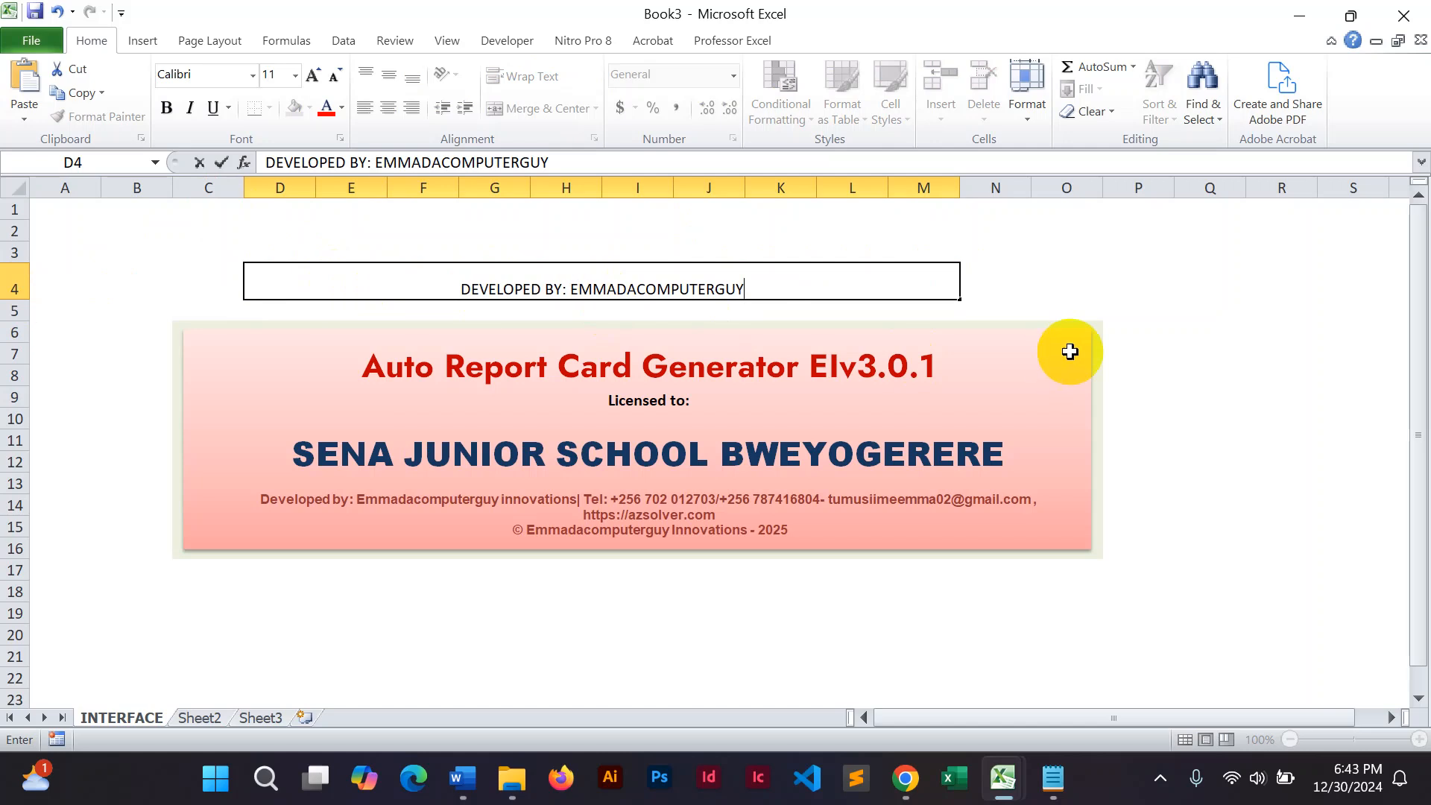
{"action": "left_click", "coordinate": [1282, 395]}
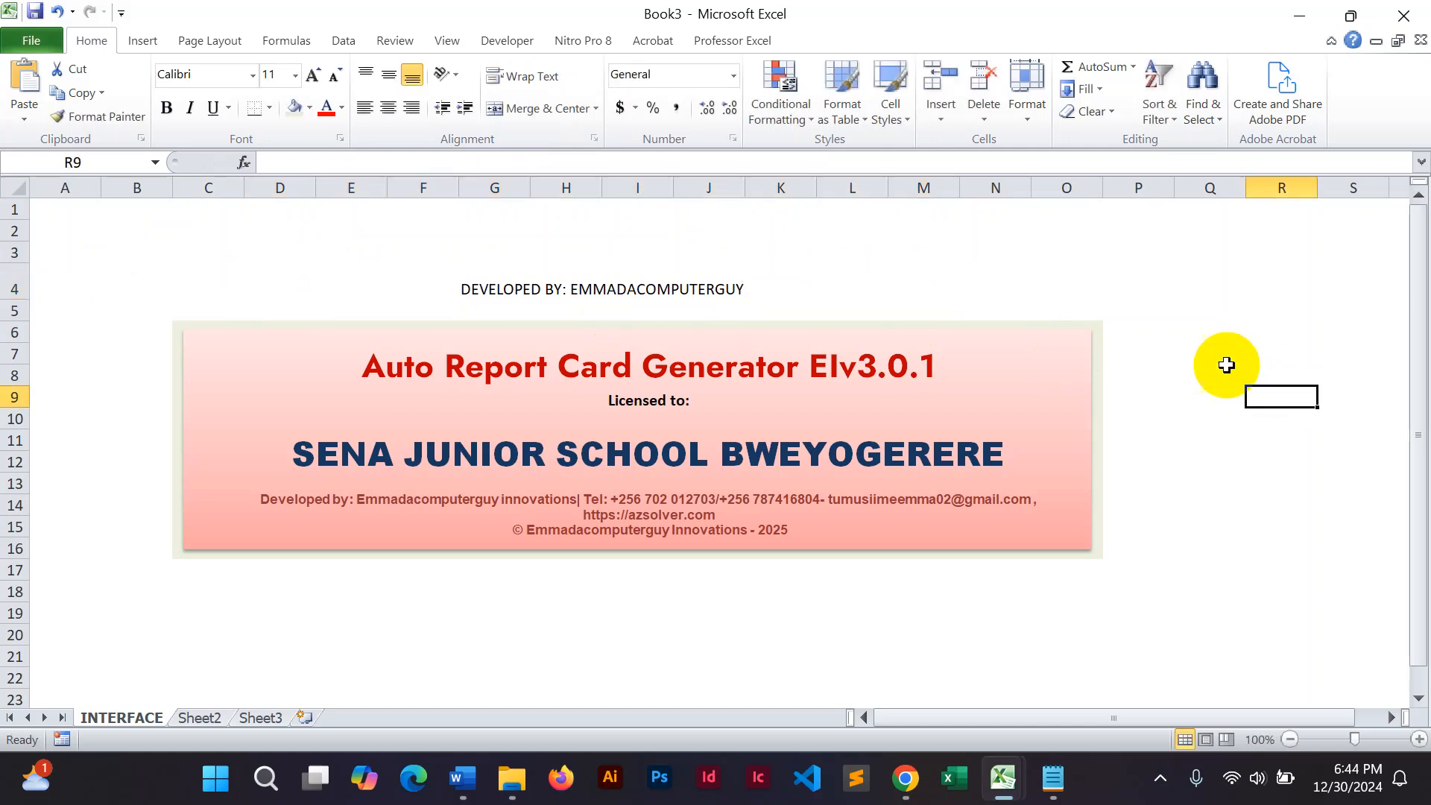
Step: Format the D4 heading in Adobe Gothic Std B at size 16 and align it vertically to the middle
{"action": "left_click", "coordinate": [670, 284]}
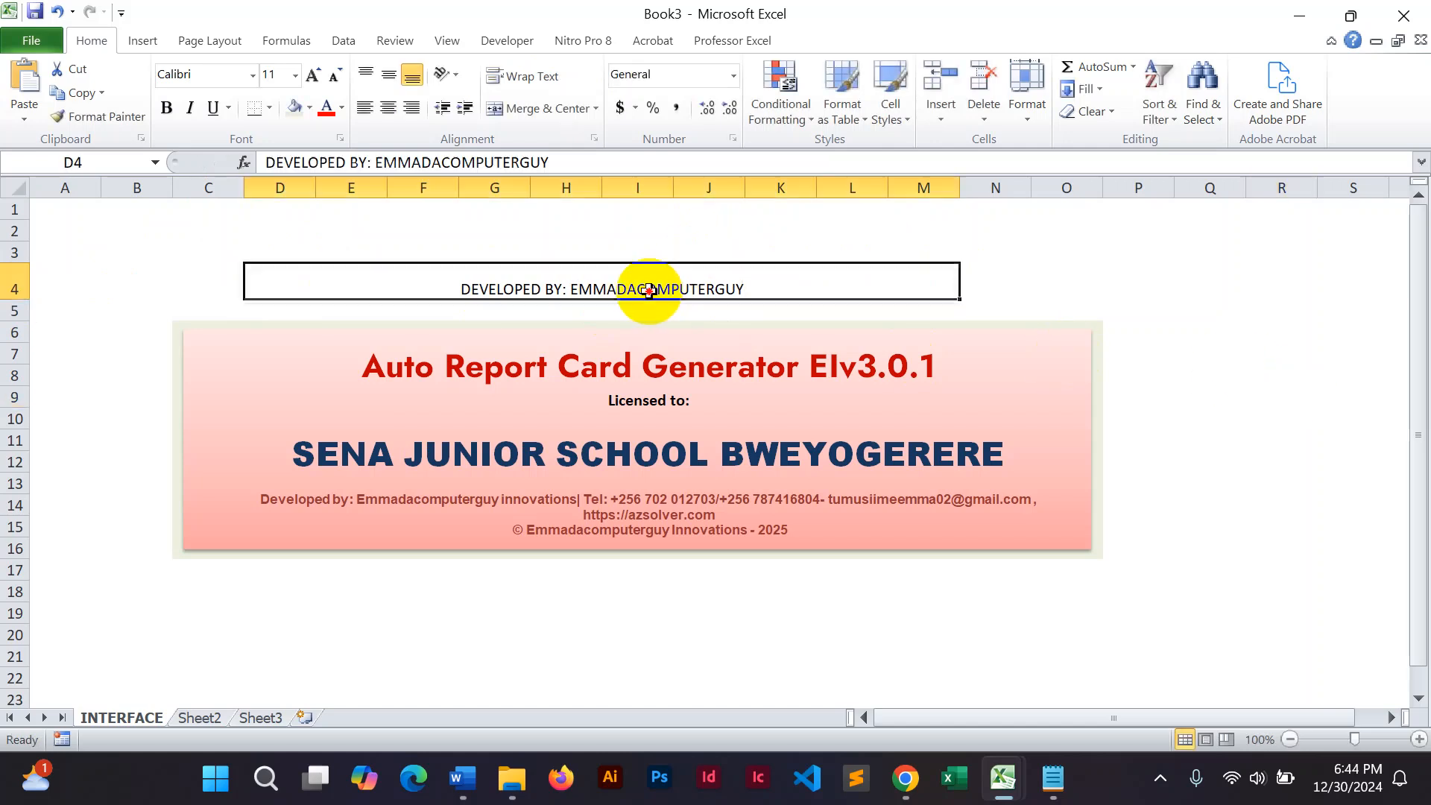
{"action": "left_click", "coordinate": [252, 75]}
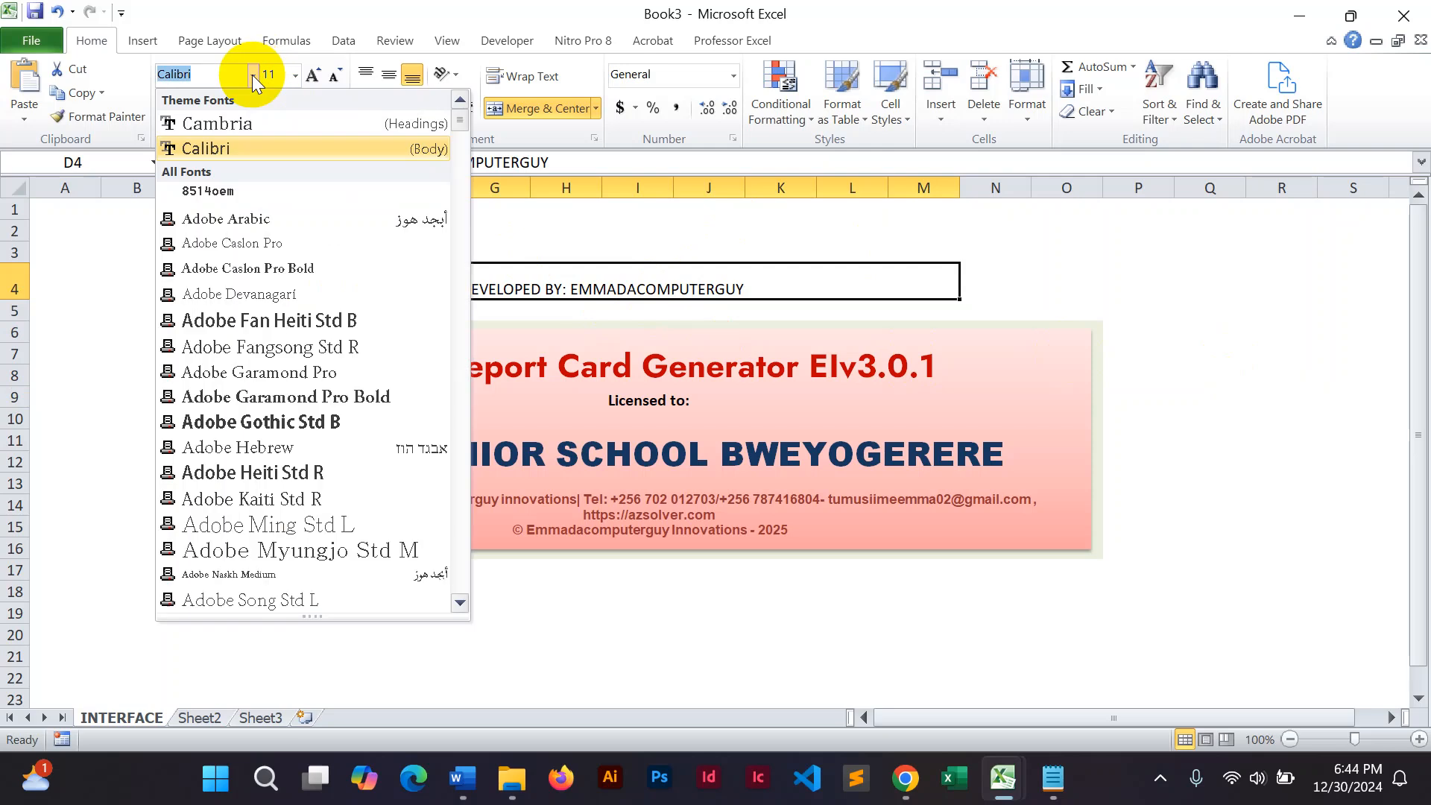
{"action": "left_click", "coordinate": [268, 423]}
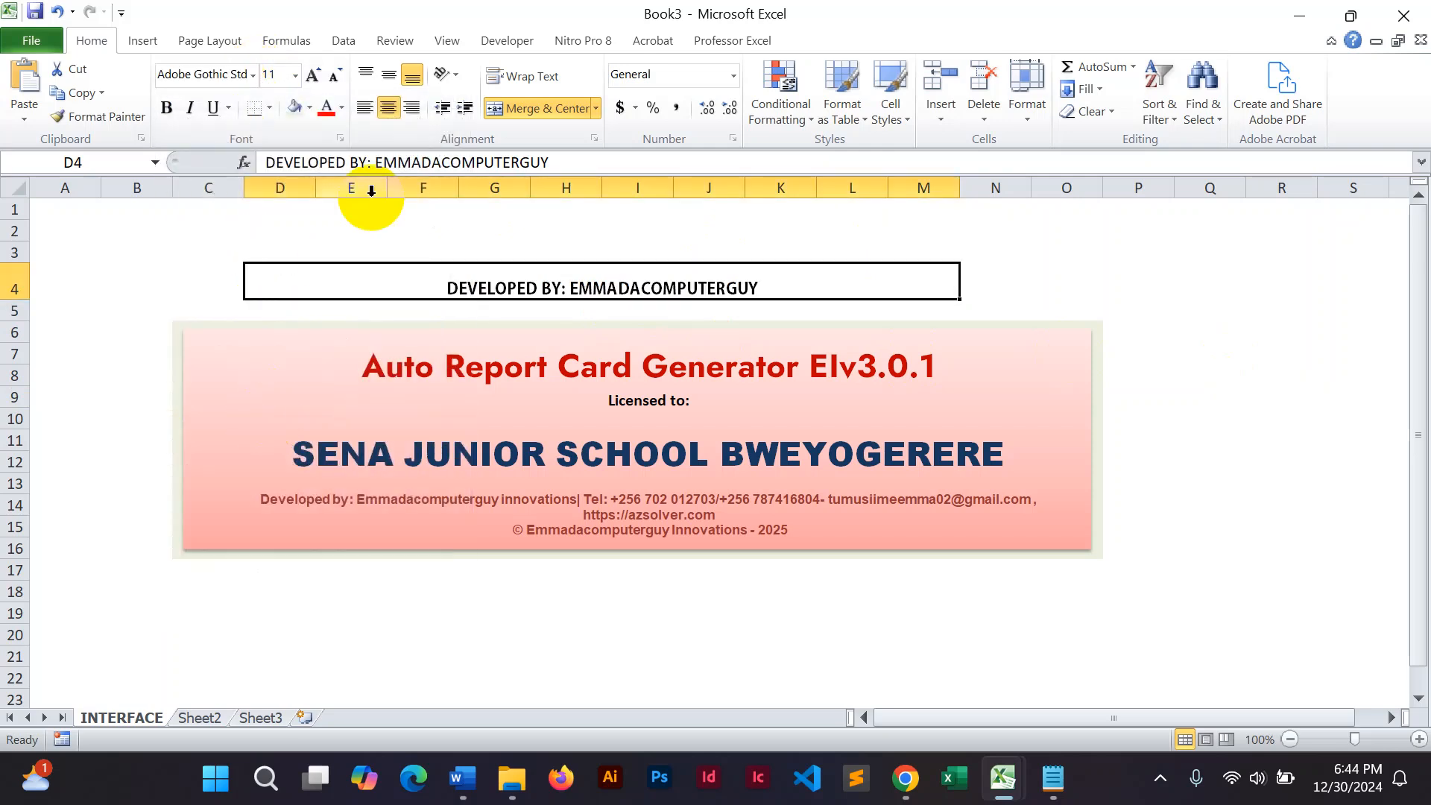
{"action": "left_click", "coordinate": [389, 75]}
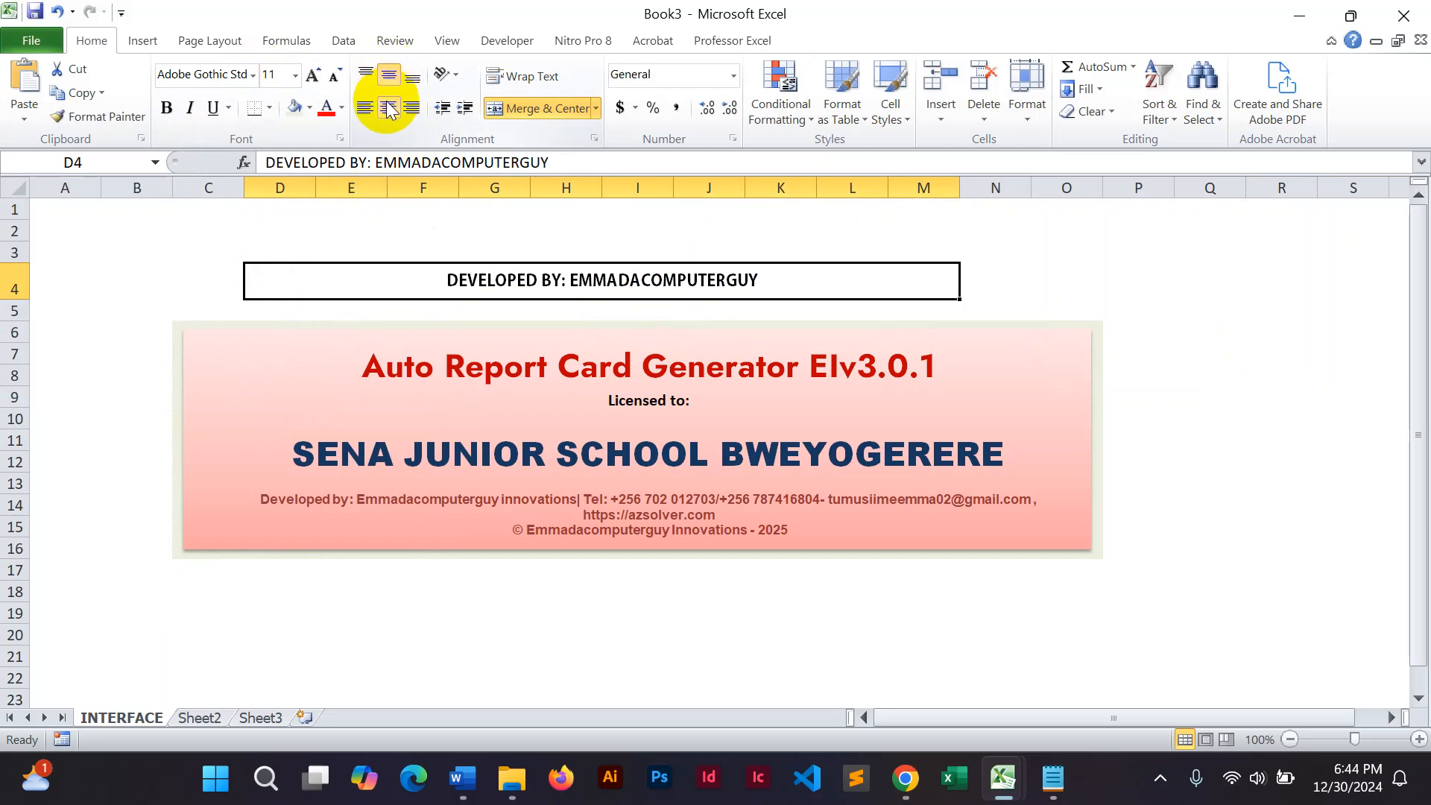
{"action": "left_click", "coordinate": [315, 75]}
{"action": "left_click", "coordinate": [315, 75]}
{"action": "left_click", "coordinate": [315, 76]}
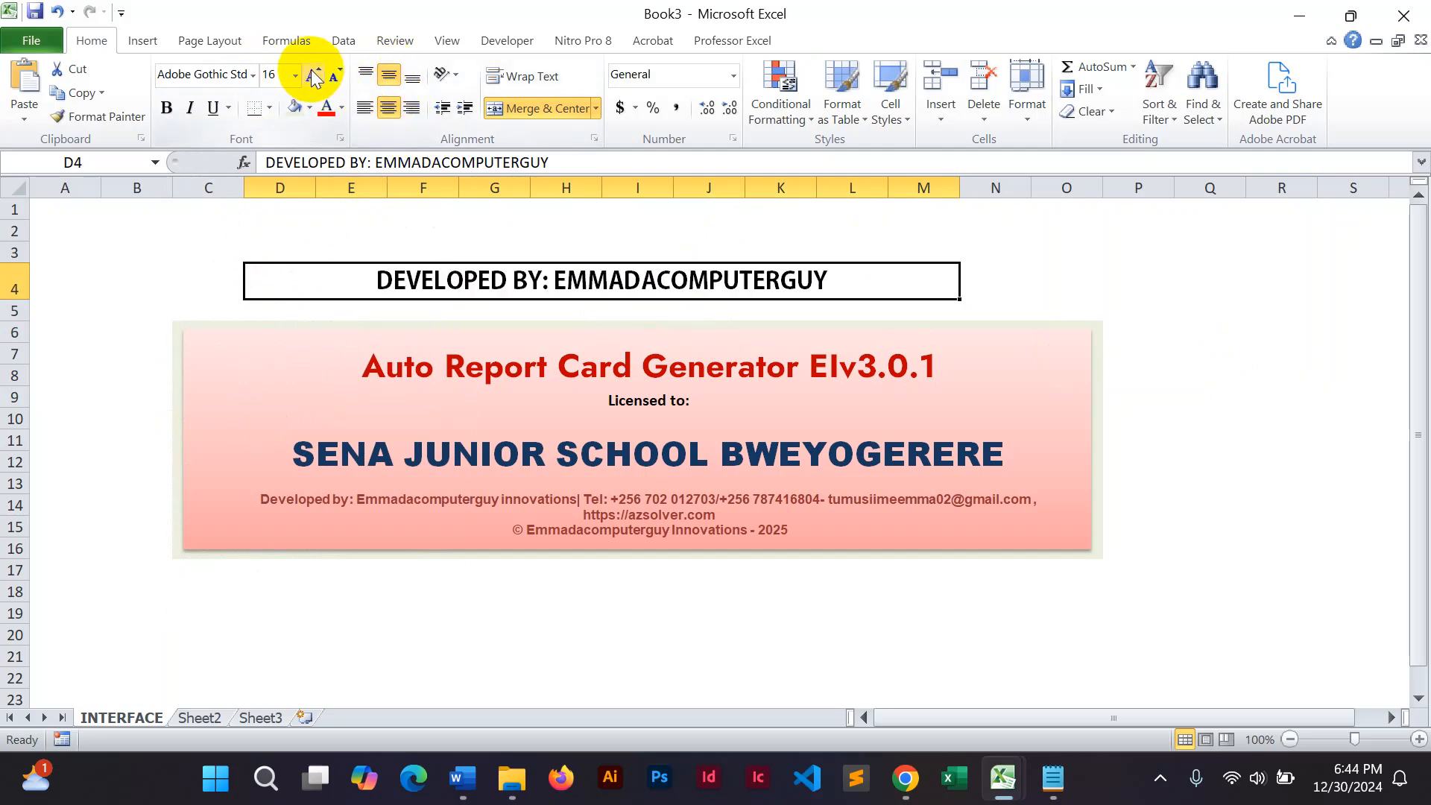
Step: Change the D4 heading's font to Dosis ExtraBold and its size to 18
{"action": "left_click", "coordinate": [252, 75]}
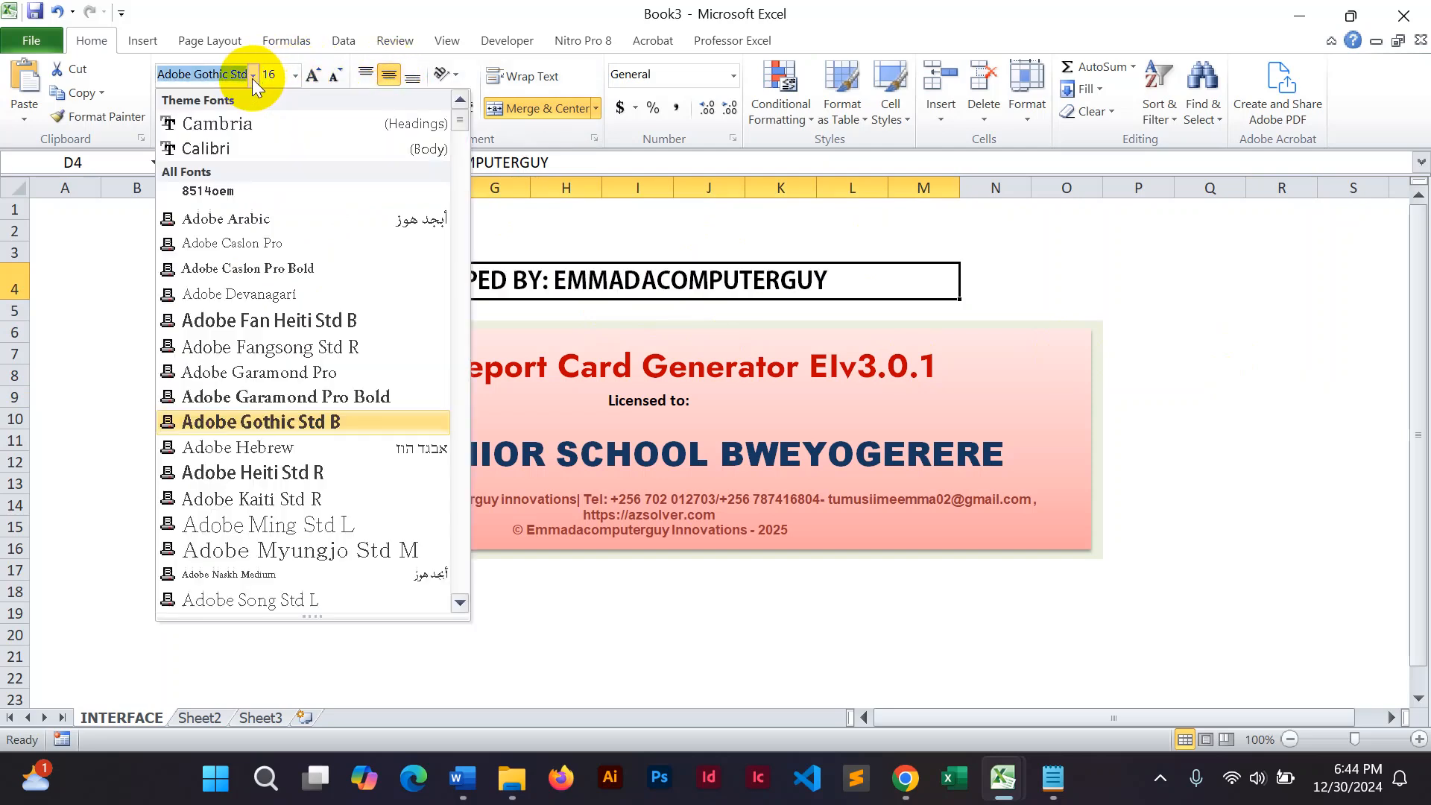
{"action": "left_click_drag", "start_coordinate": [465, 125], "coordinate": [462, 147]}
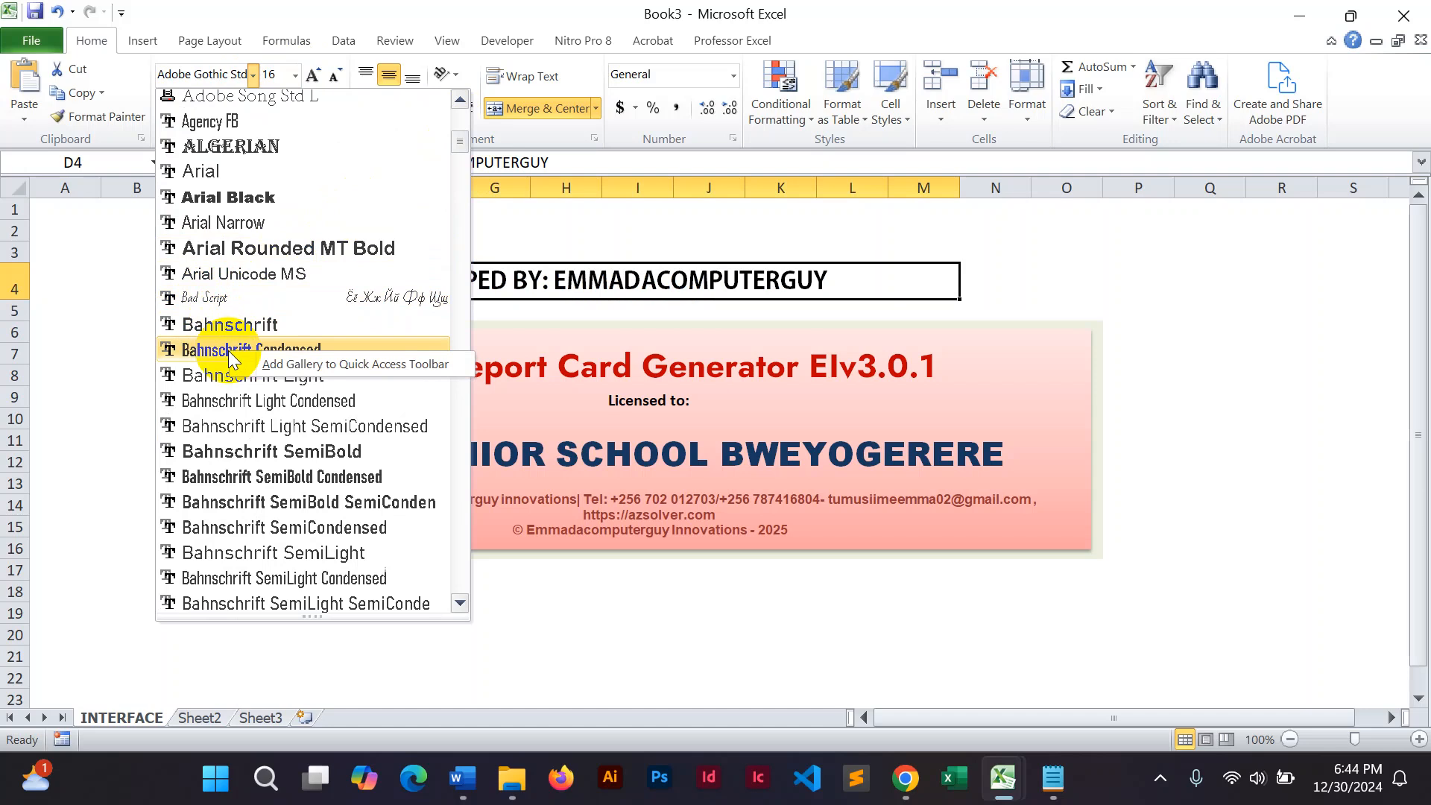
{"action": "left_click_drag", "start_coordinate": [461, 141], "coordinate": [457, 246]}
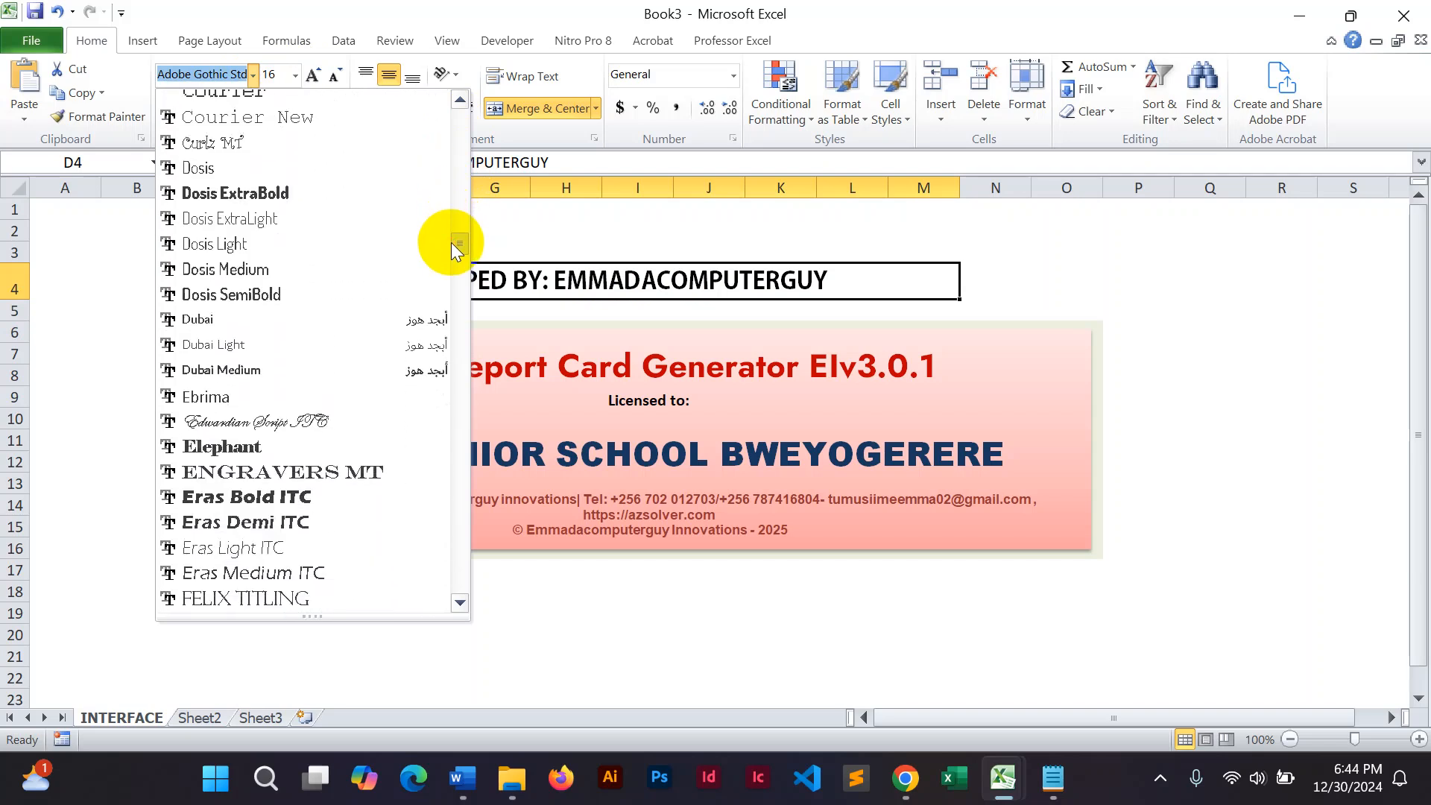
{"action": "left_click", "coordinate": [252, 195]}
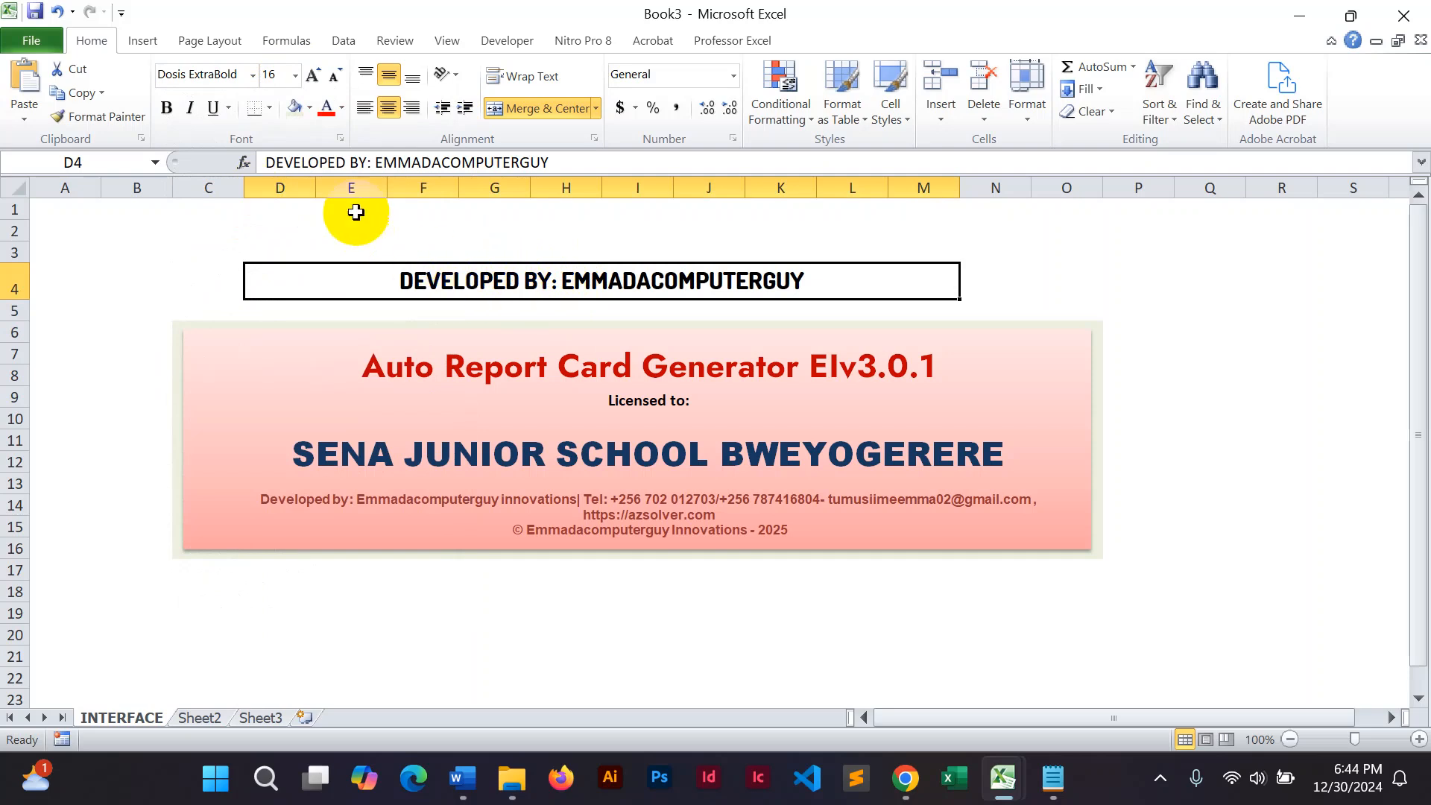
{"action": "left_click", "coordinate": [313, 76]}
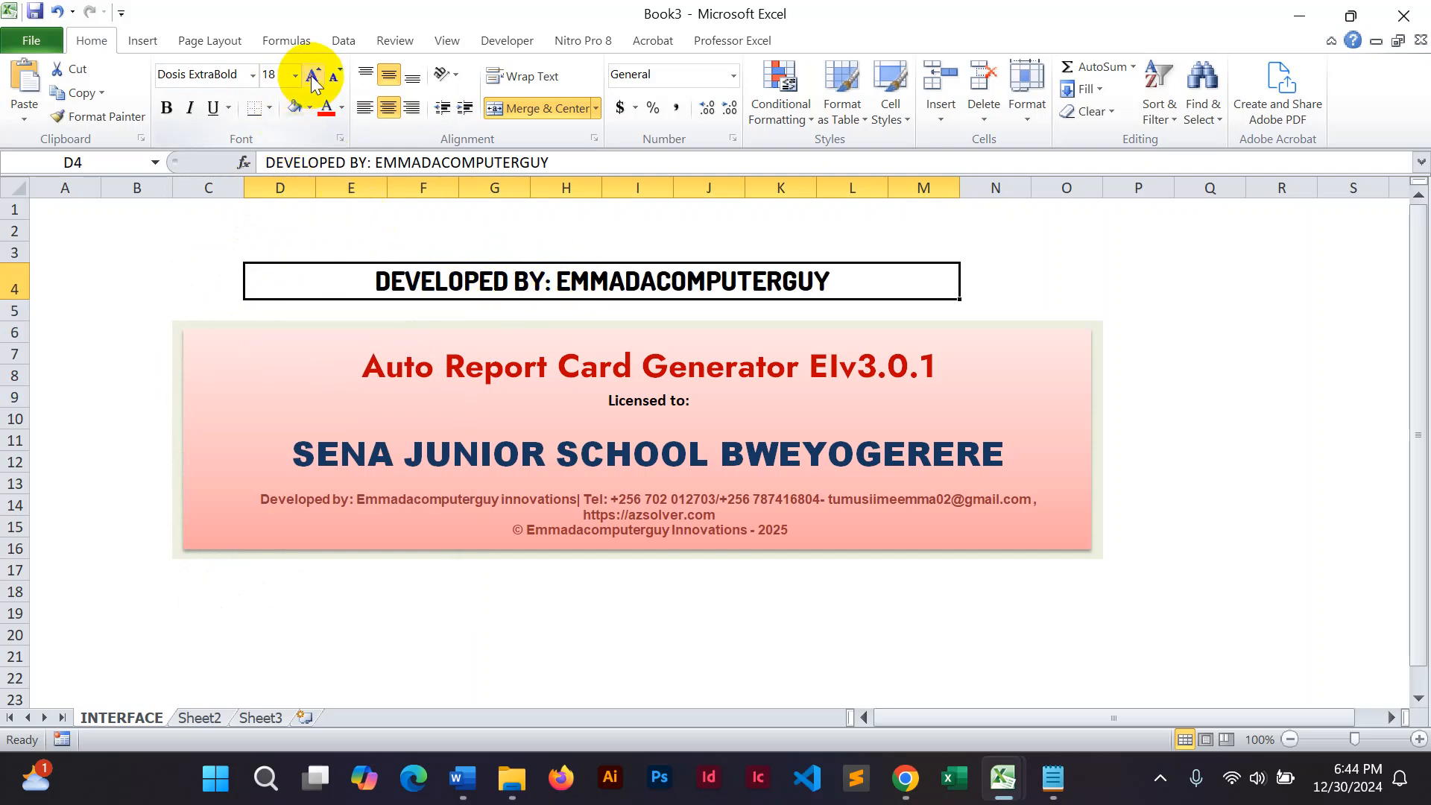
Step: Colour the D4 heading text in a light grey theme shade
{"action": "left_click", "coordinate": [341, 107]}
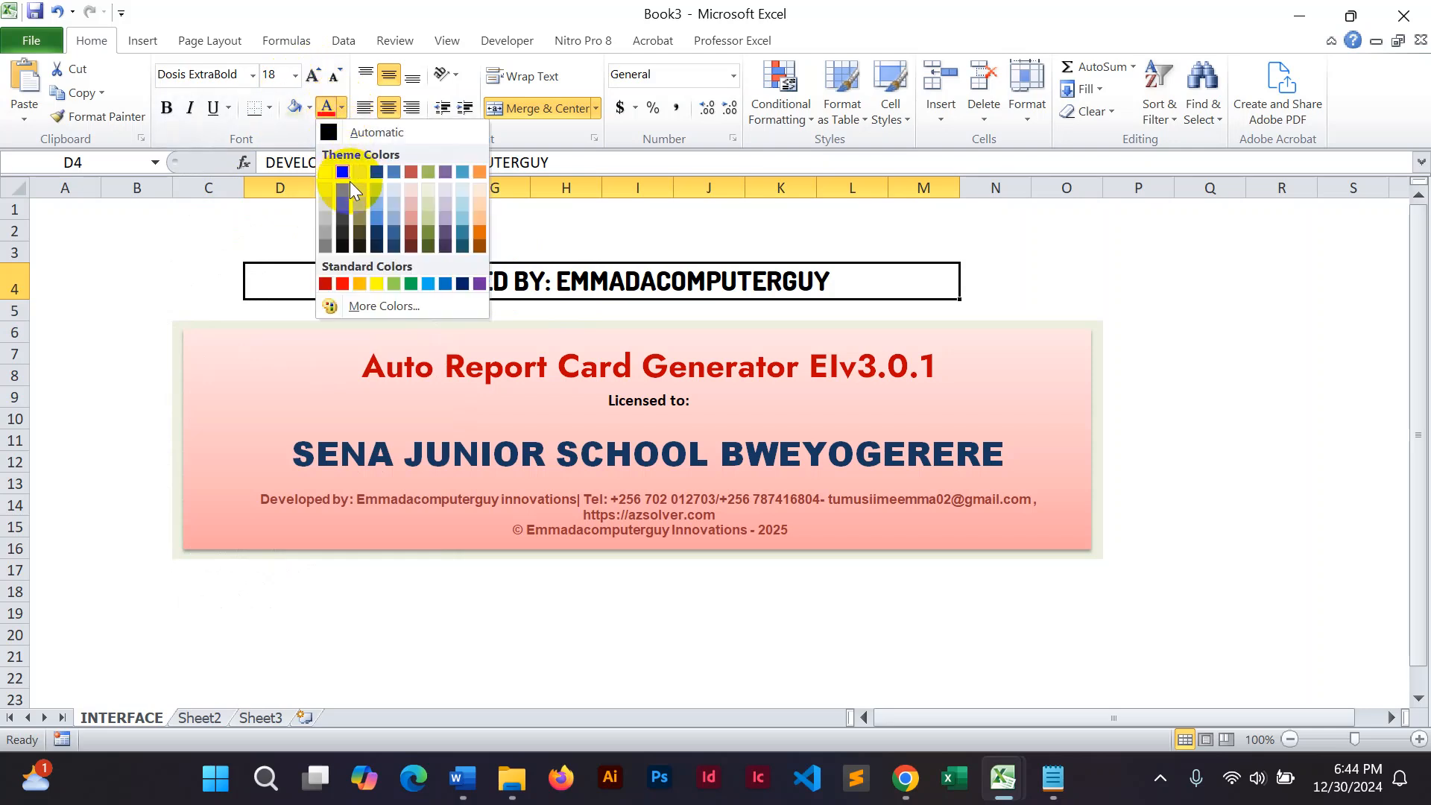
{"action": "left_click", "coordinate": [325, 216]}
{"action": "left_click", "coordinate": [1272, 351]}
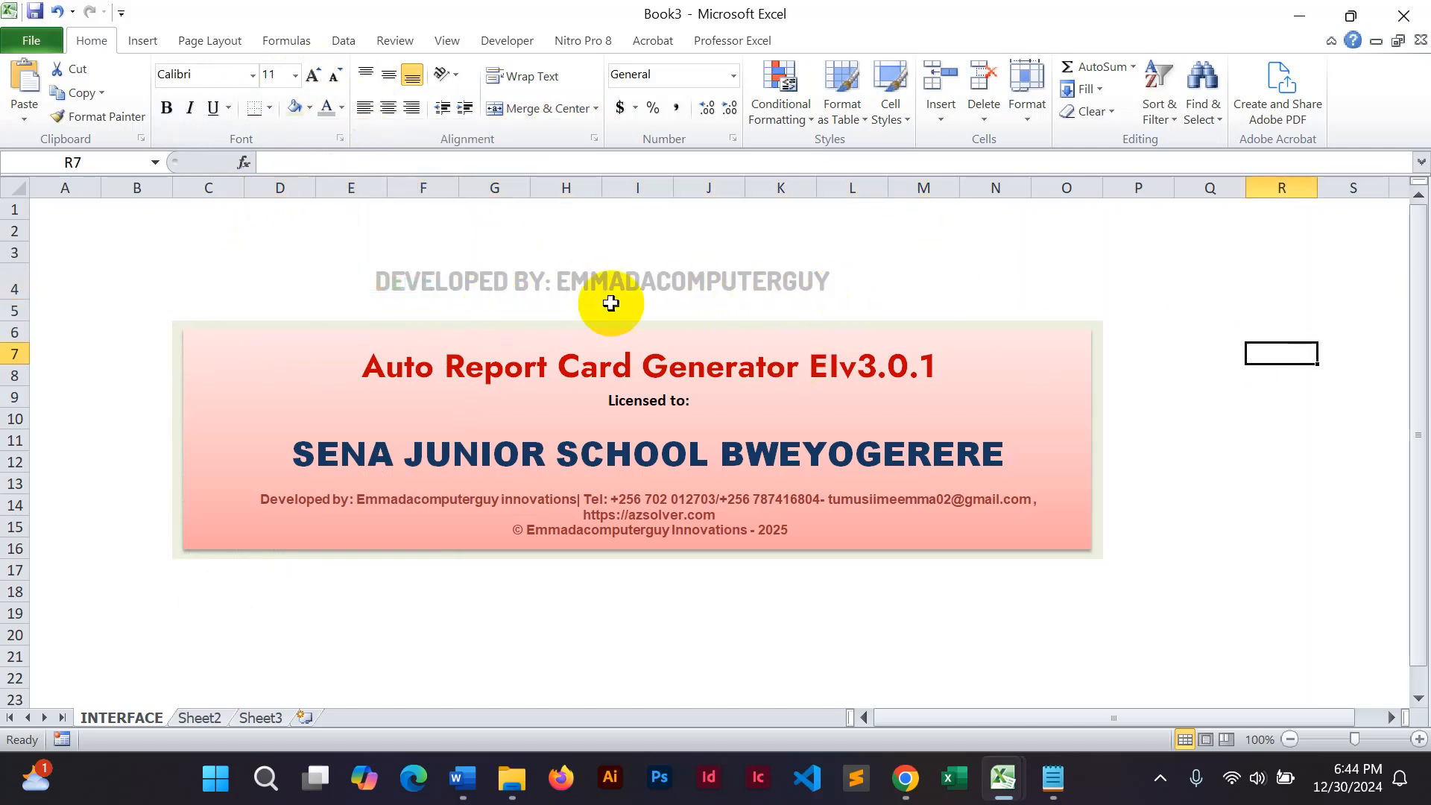
Step: Rewrite the prefix of the D4 heading as "Developed by", keeping the capitalised company name after the colon
{"action": "left_click", "coordinate": [481, 282]}
{"action": "left_click_drag", "start_coordinate": [367, 162], "coordinate": [276, 162]}
{"action": "type", "text": "e"}
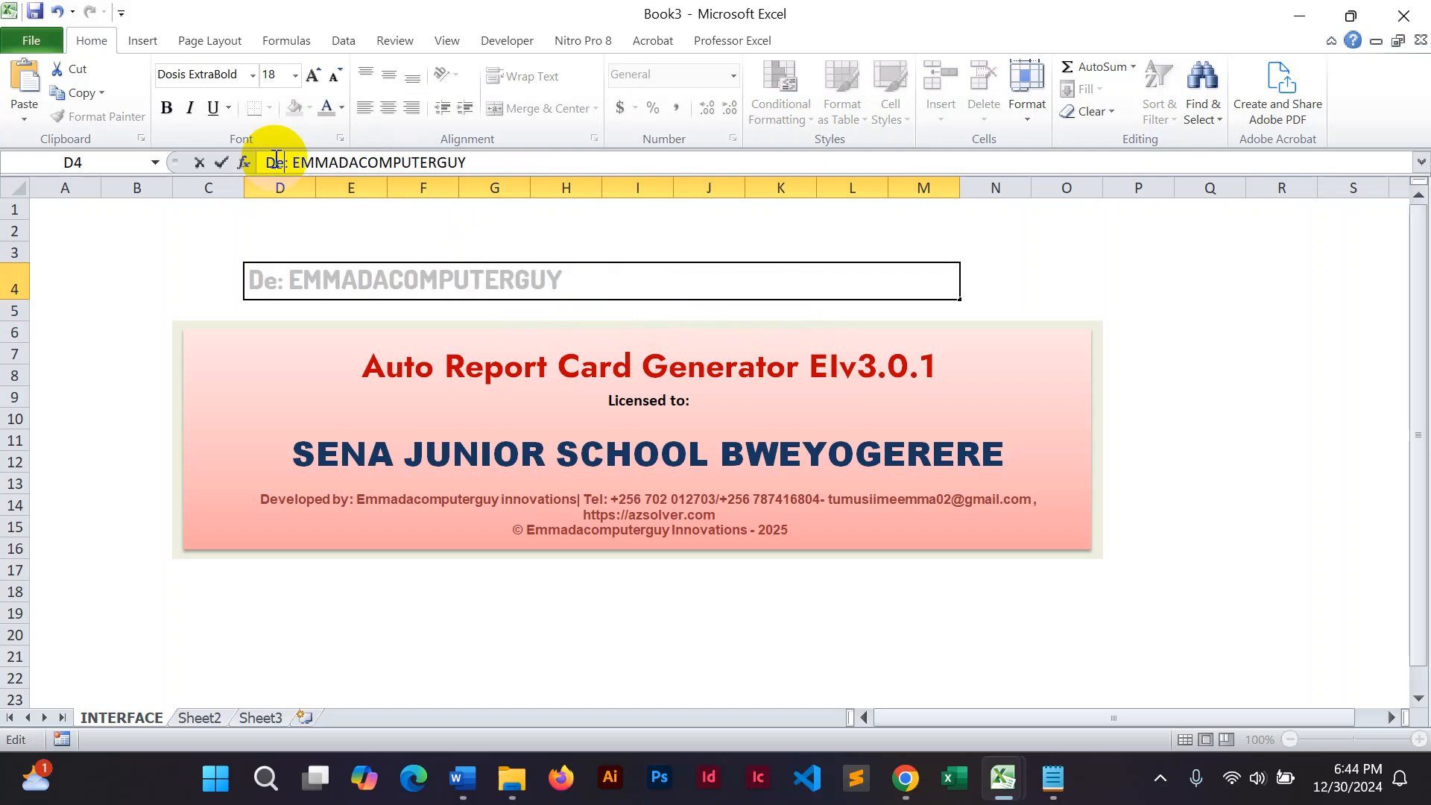
{"action": "type", "text": "veloped"}
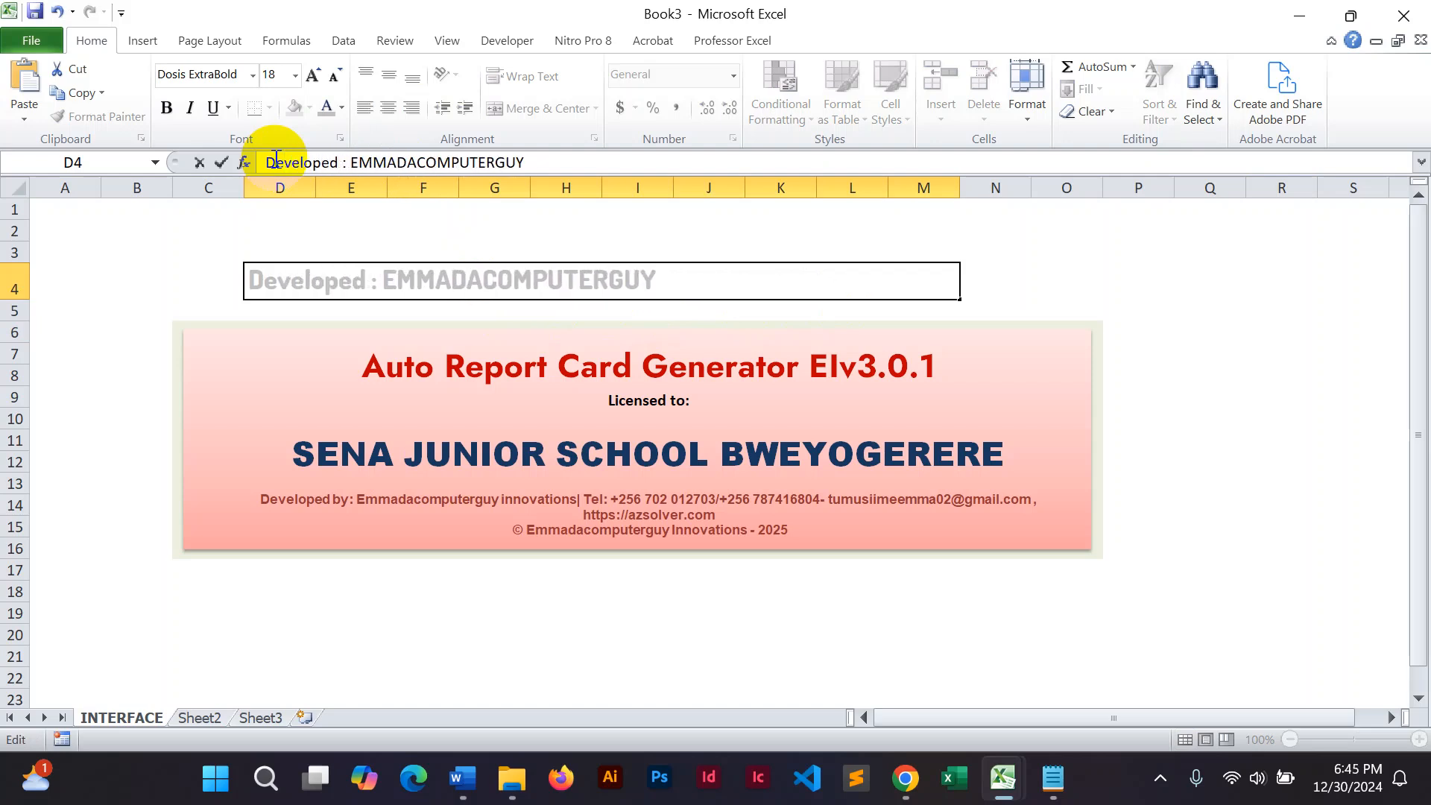
{"action": "type", "text": " by"}
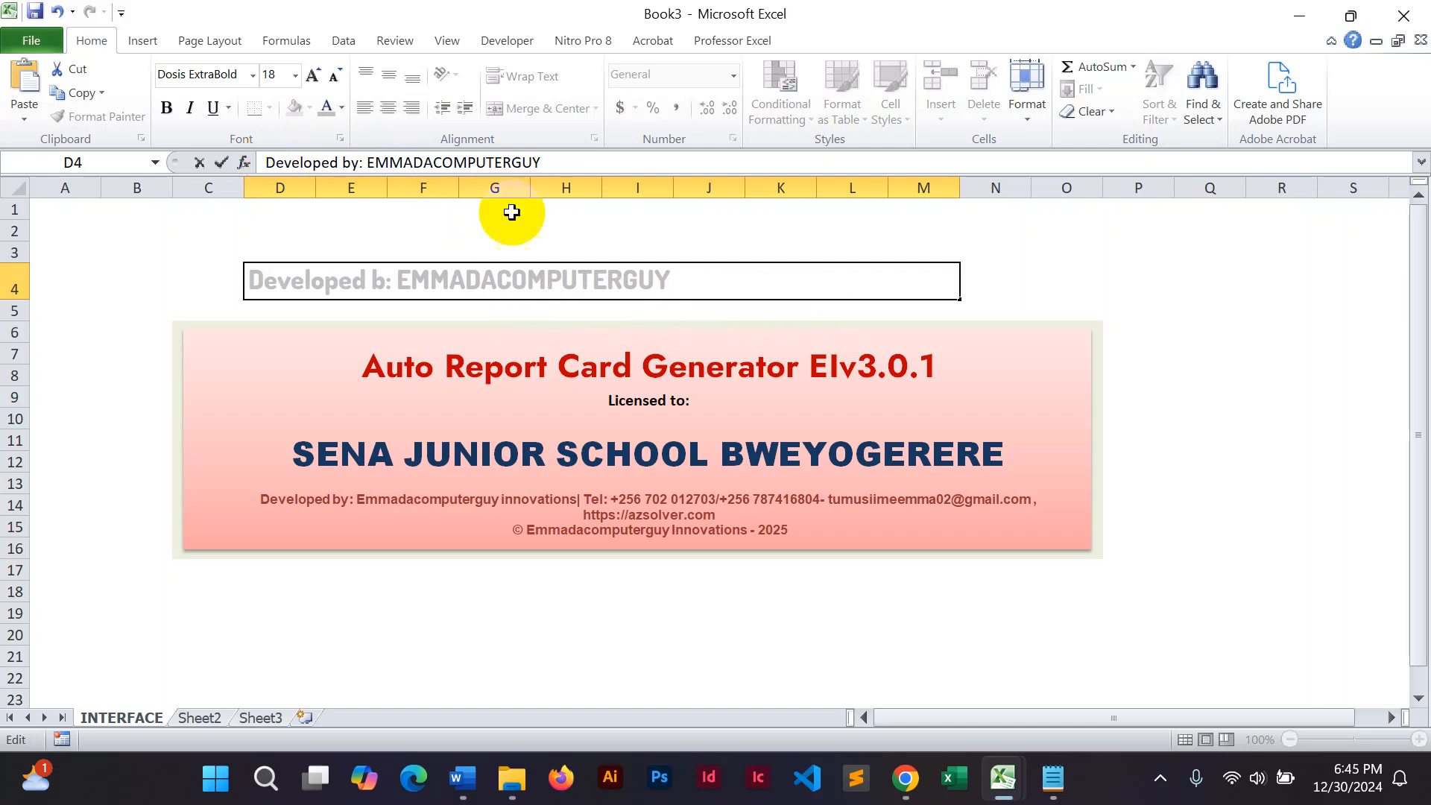
{"action": "left_click", "coordinate": [1055, 288]}
{"action": "left_click", "coordinate": [513, 280]}
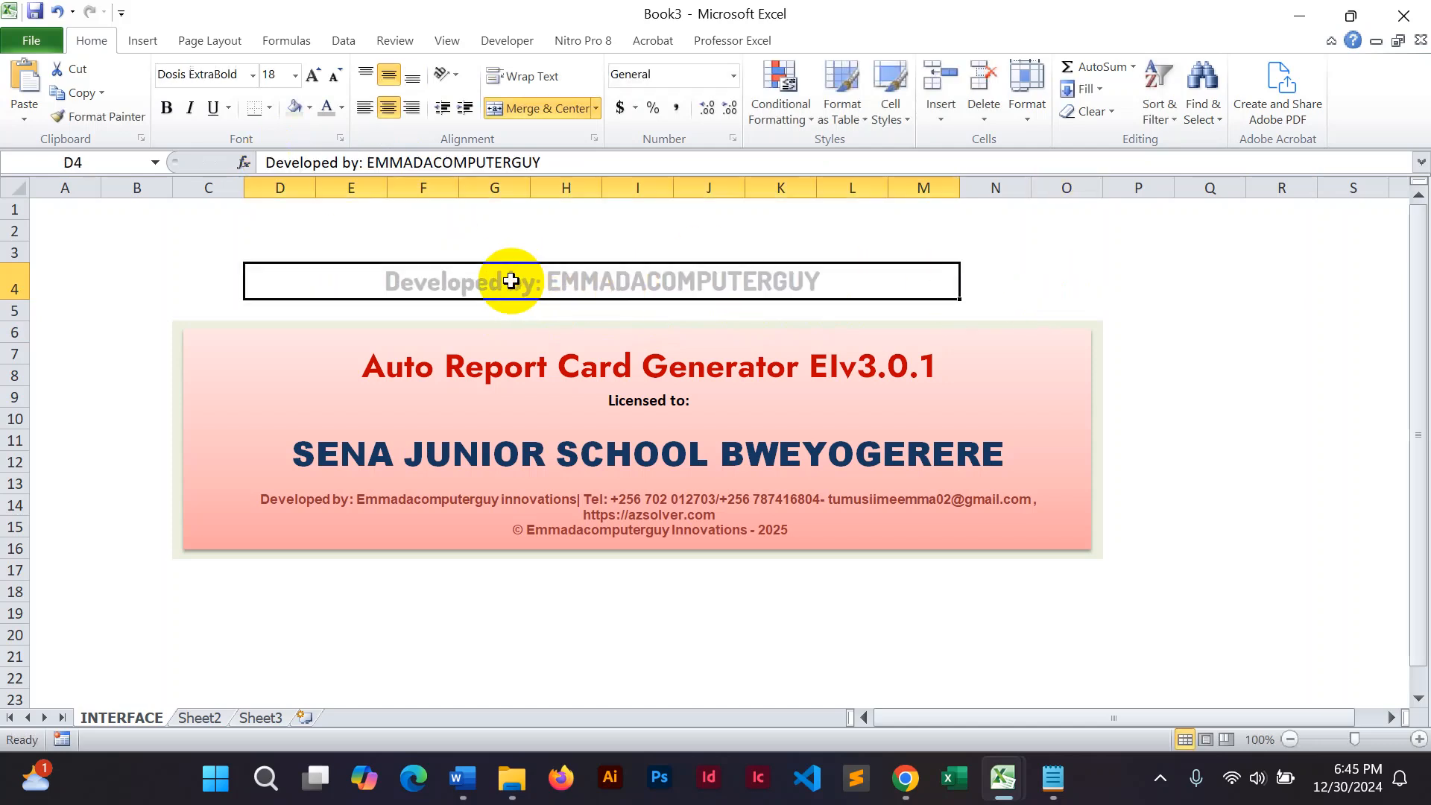
{"action": "left_click", "coordinate": [1233, 330]}
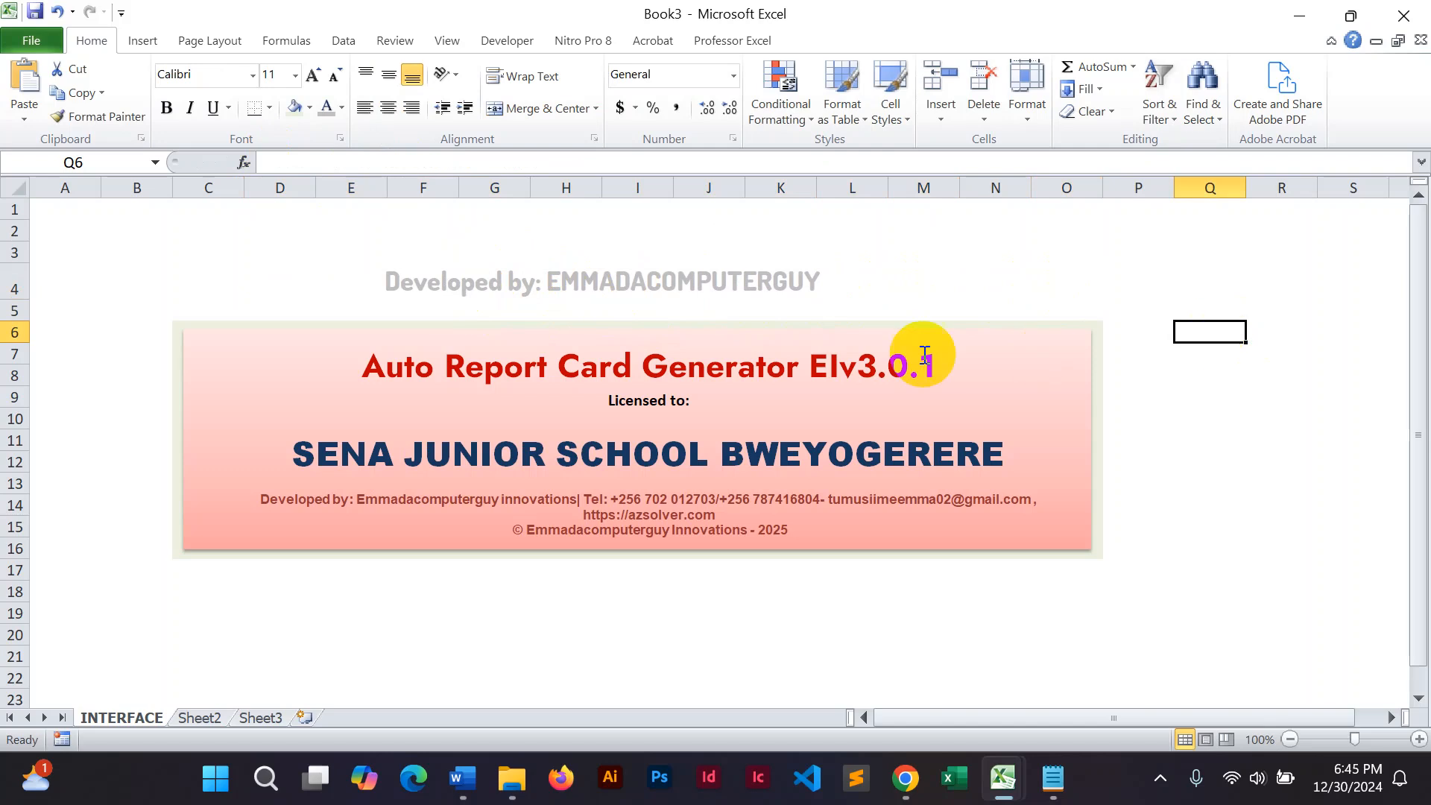
{"action": "left_click", "coordinate": [606, 281]}
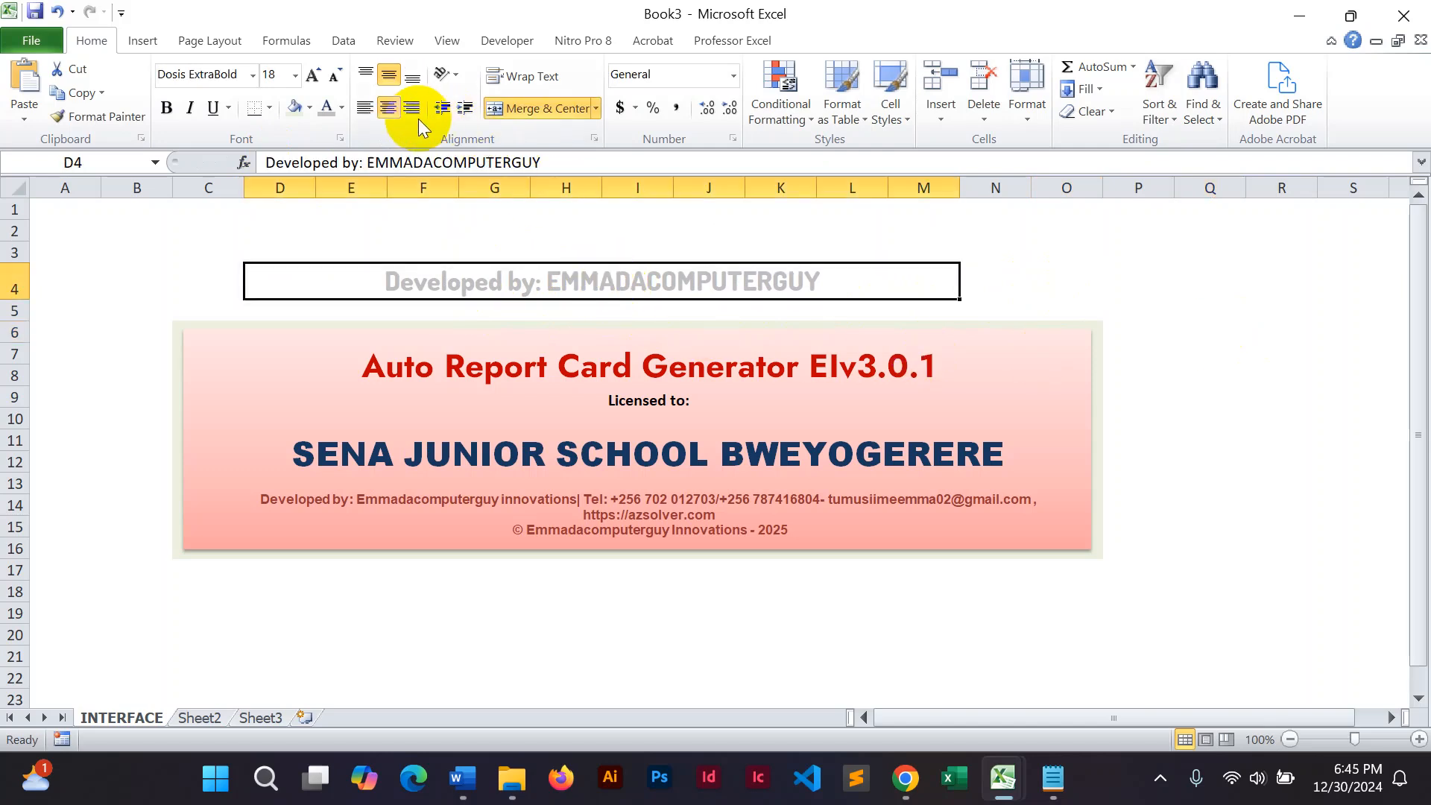
{"action": "left_click", "coordinate": [1252, 484]}
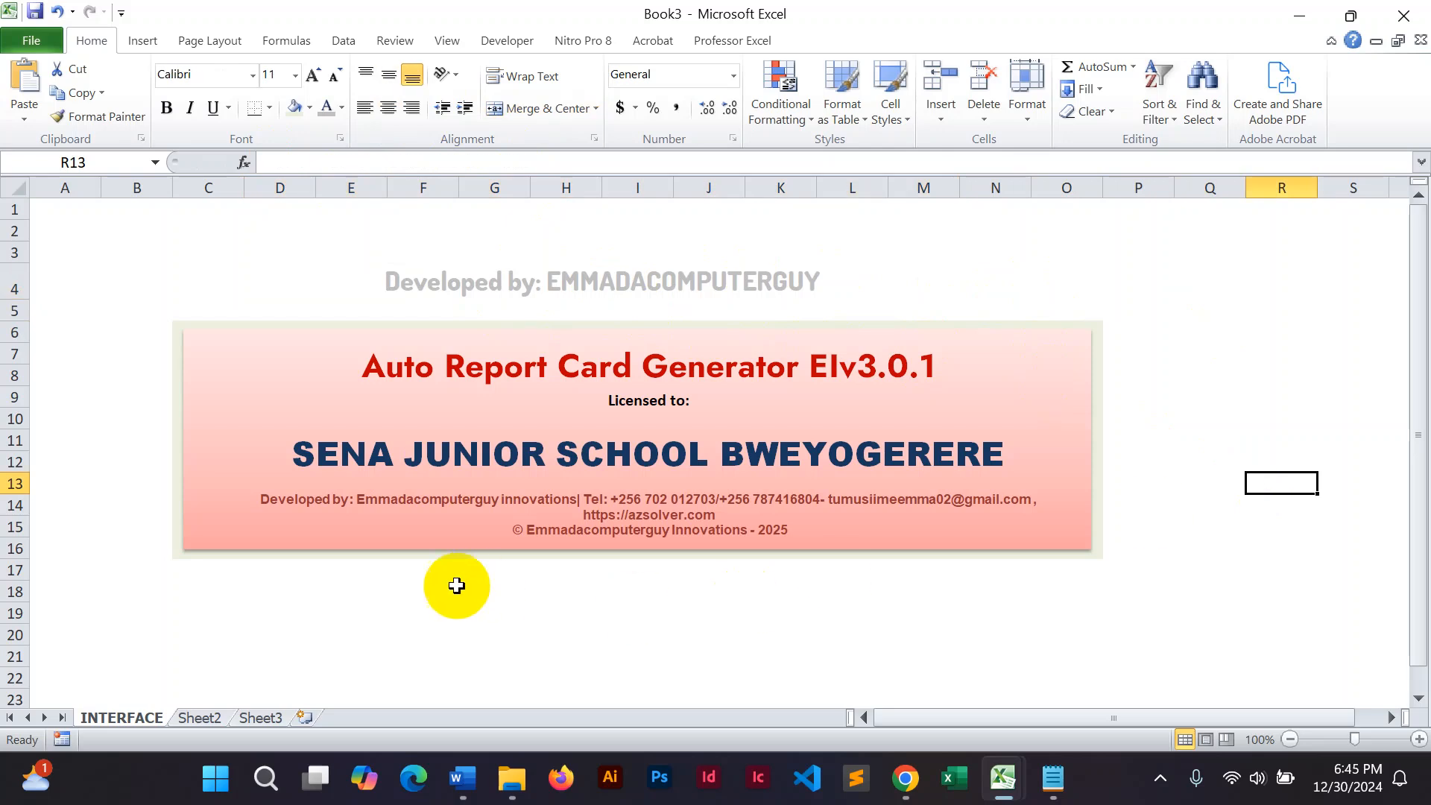
Step: Examine the "Licensed to" bar beneath the banner in the UPPER workbook and return to Book3
{"action": "mouse_move", "coordinate": [1003, 778]}
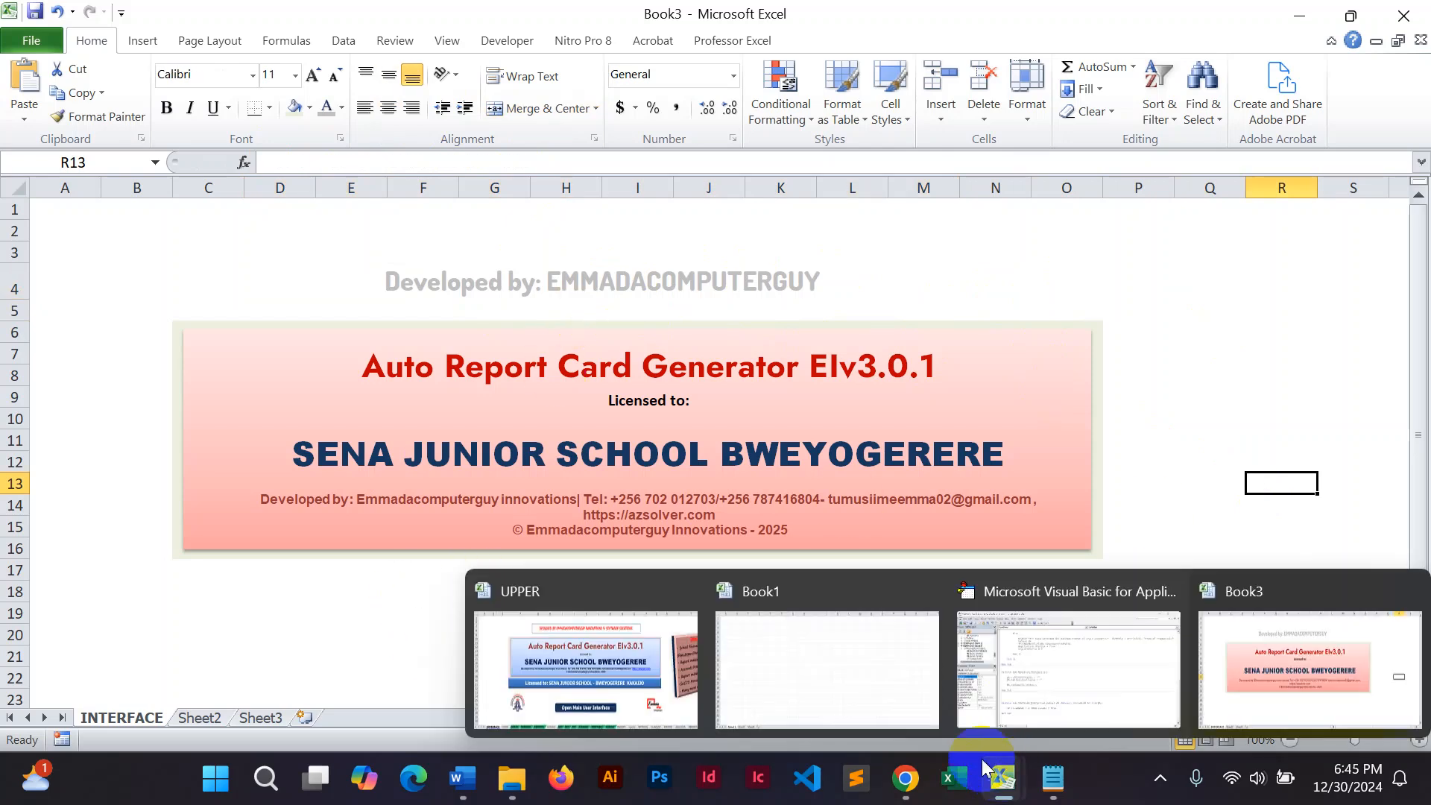
{"action": "left_click", "coordinate": [645, 677]}
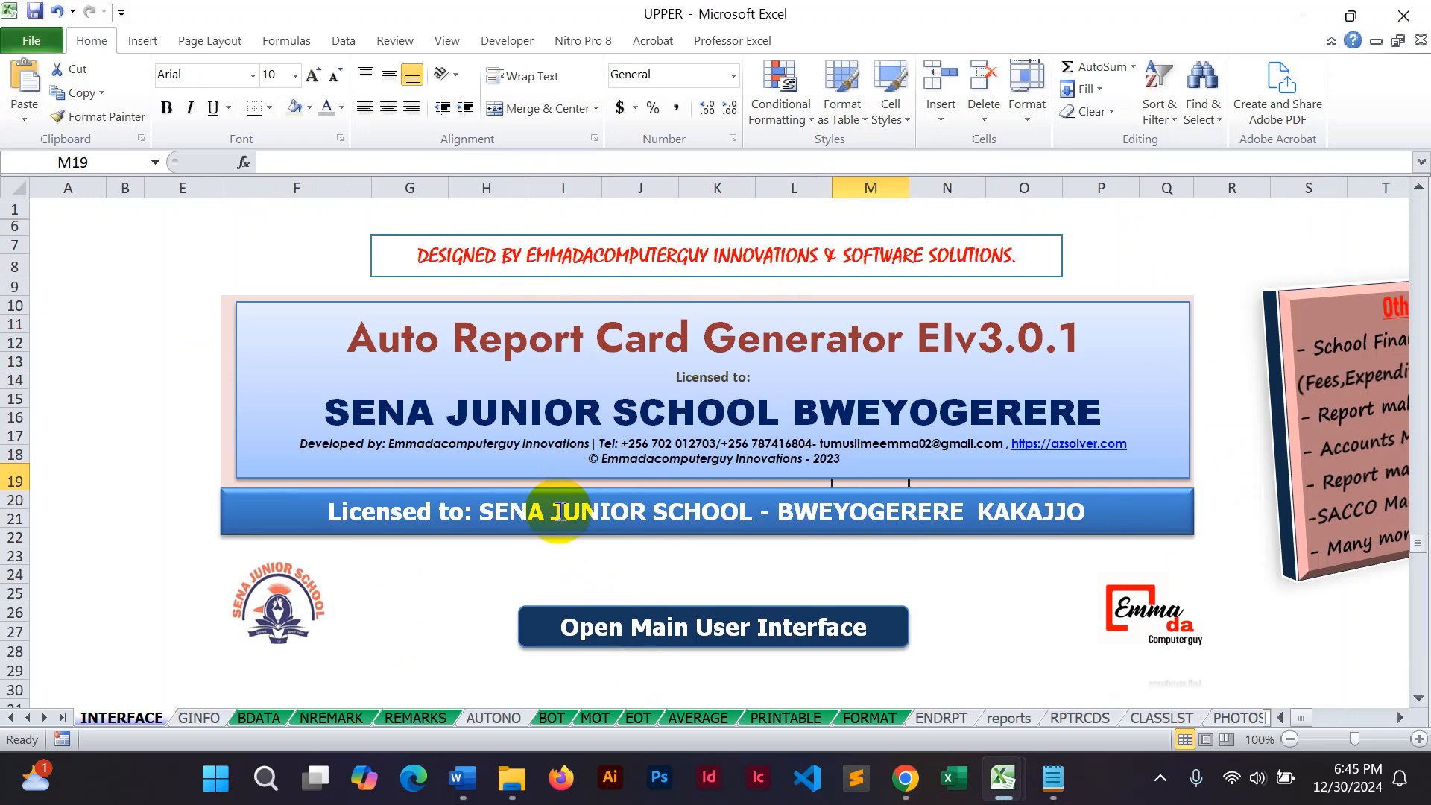
{"action": "left_click", "coordinate": [555, 511]}
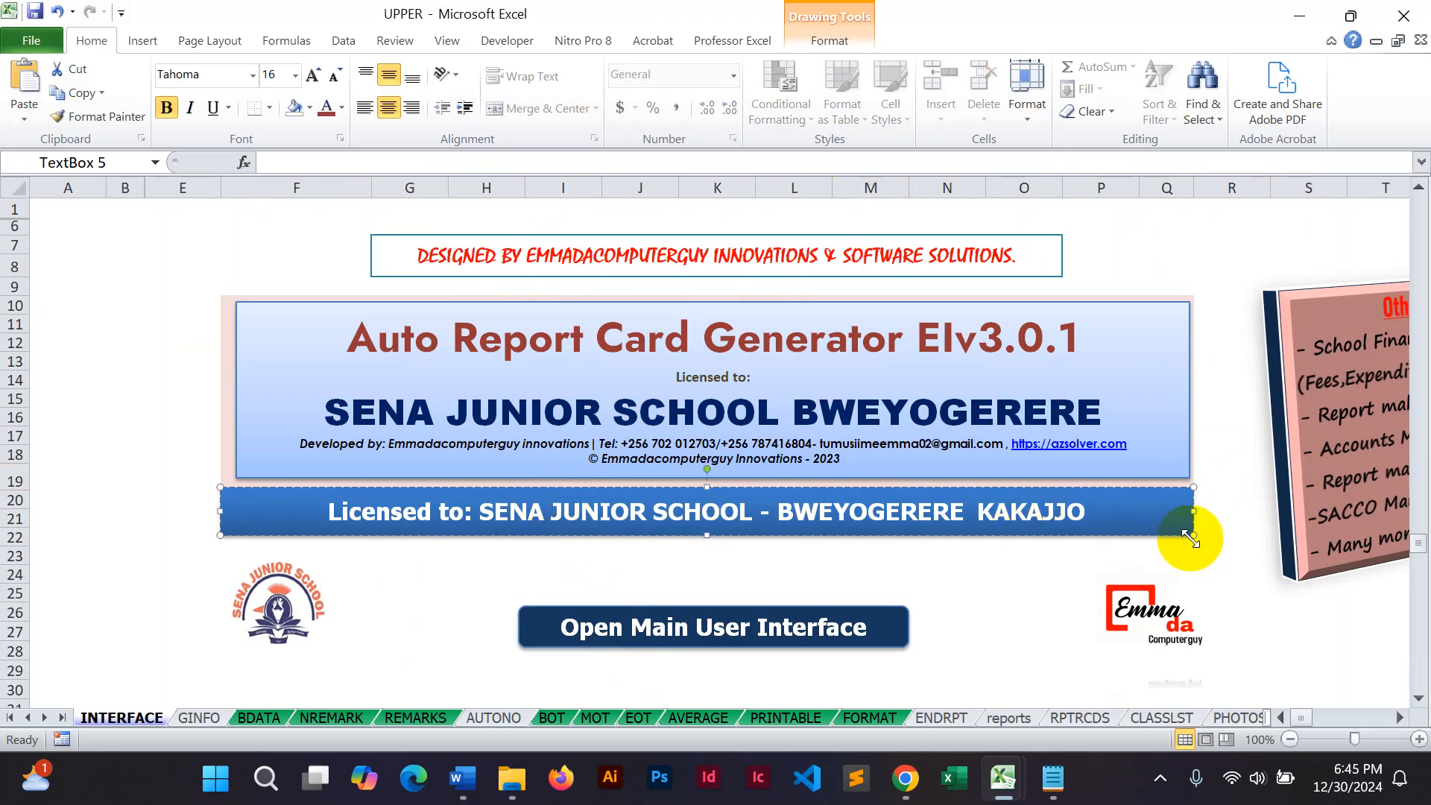
{"action": "left_click", "coordinate": [1227, 550]}
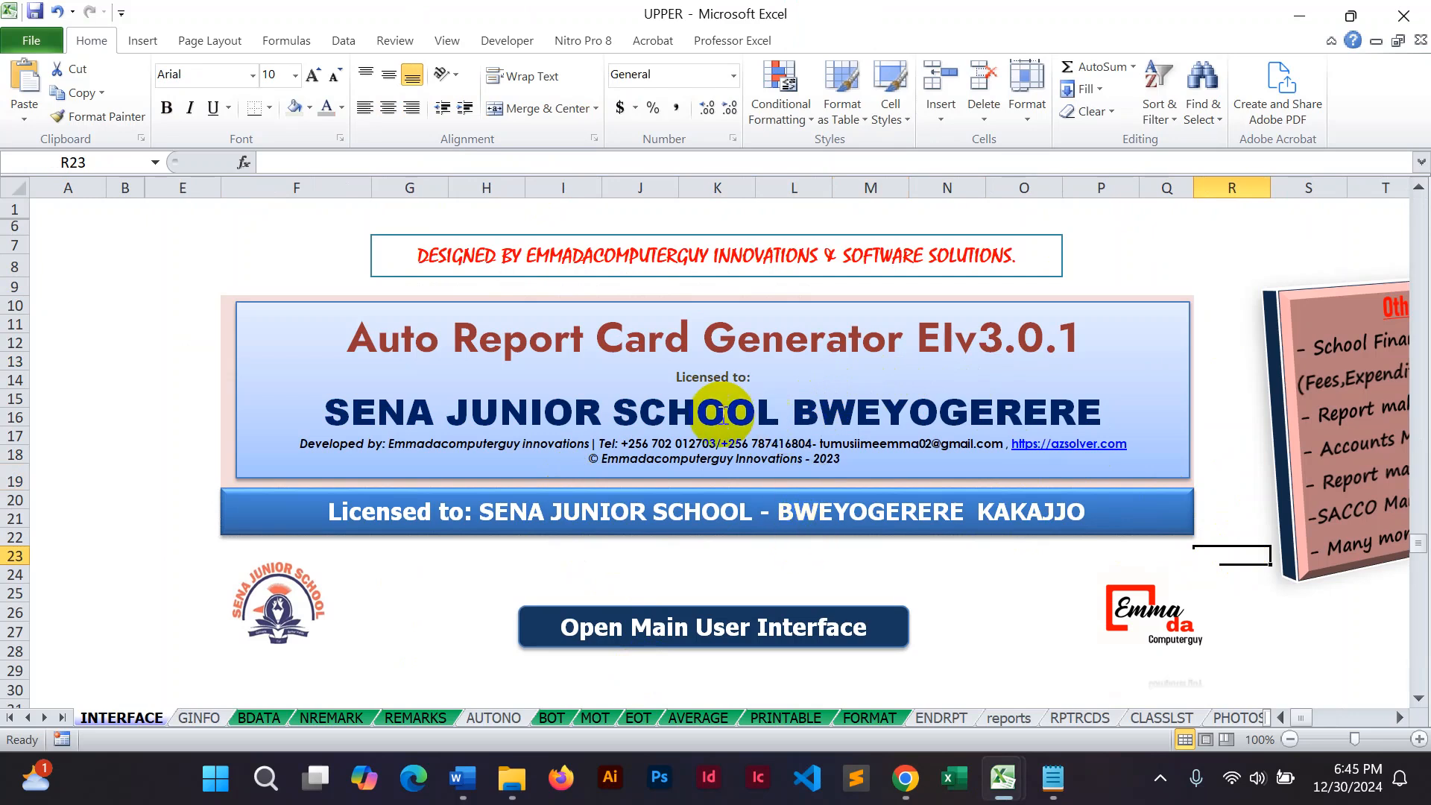
{"action": "left_click", "coordinate": [1003, 778]}
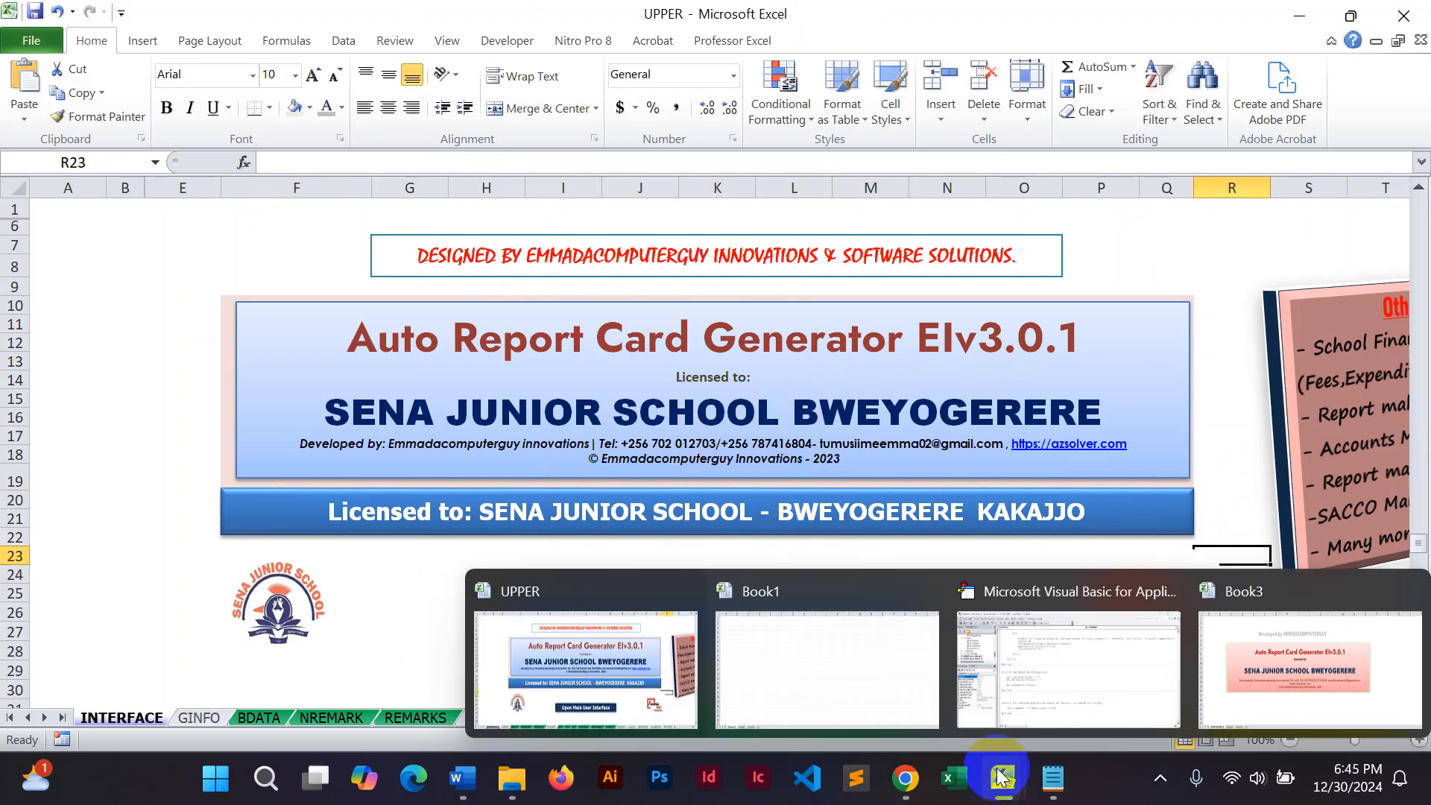
{"action": "left_click", "coordinate": [1267, 693]}
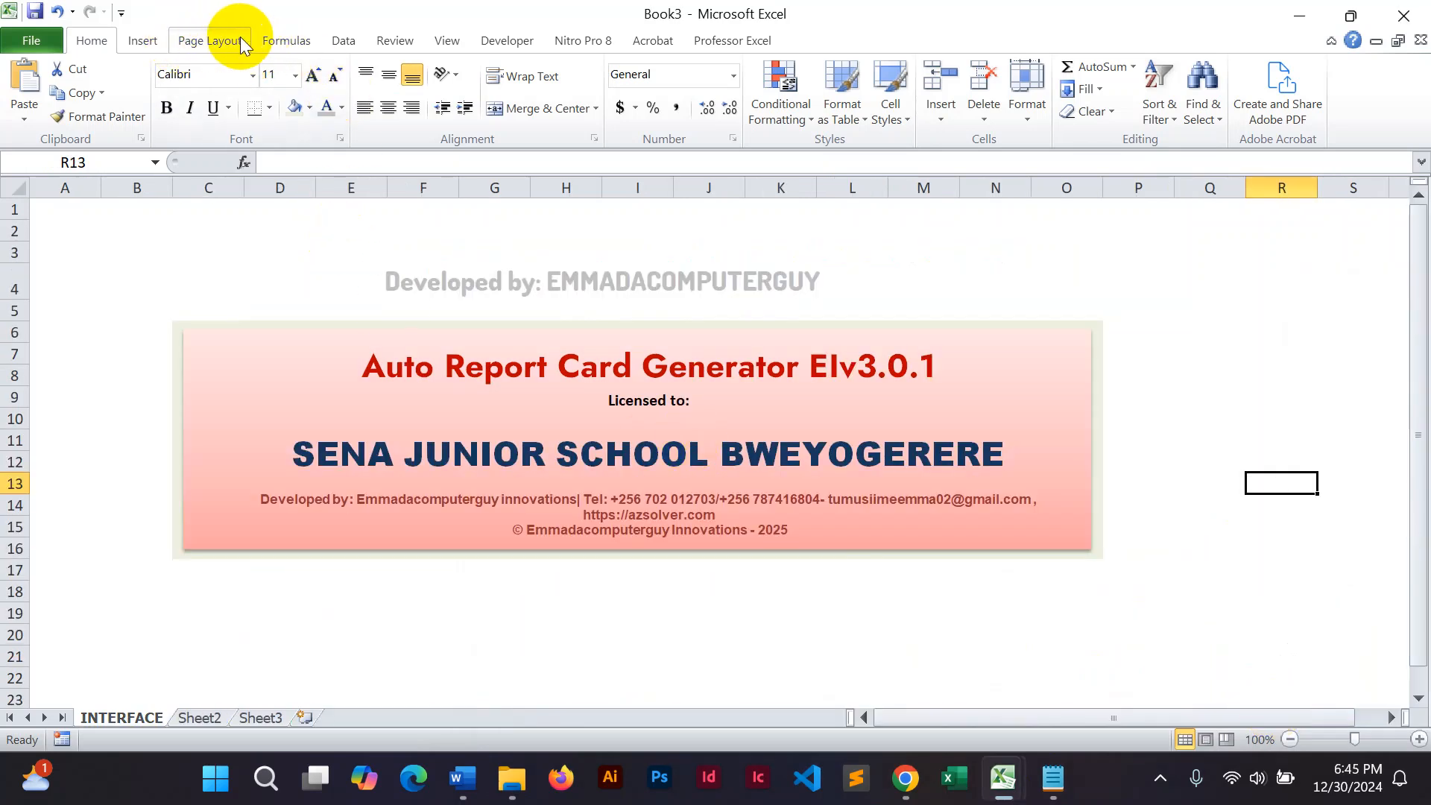
Step: Draw a rounded rectangle bar about 8.65" wide and 0.47" high below the banner, across rows 18 to 20
{"action": "left_click", "coordinate": [144, 40]}
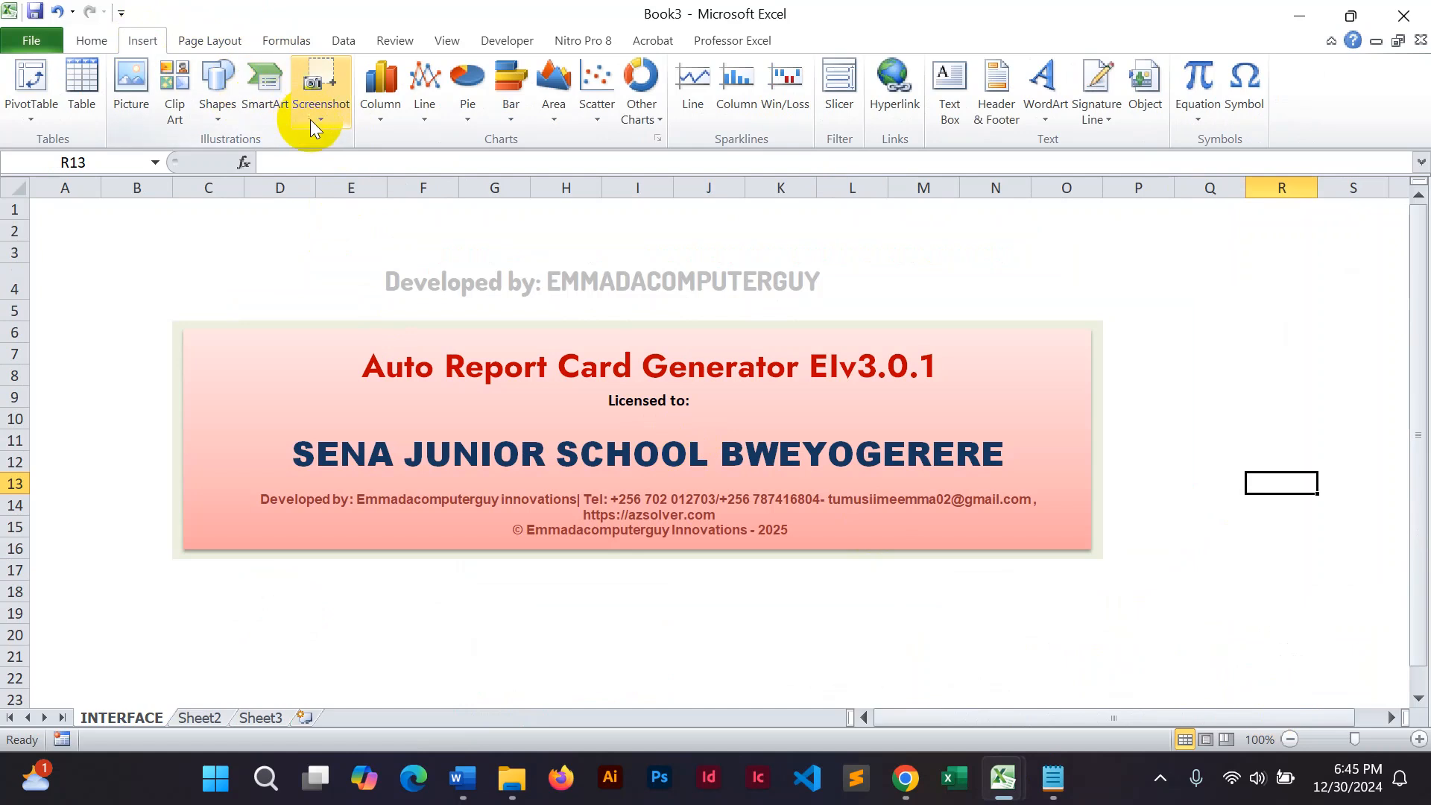
{"action": "left_click", "coordinate": [221, 115]}
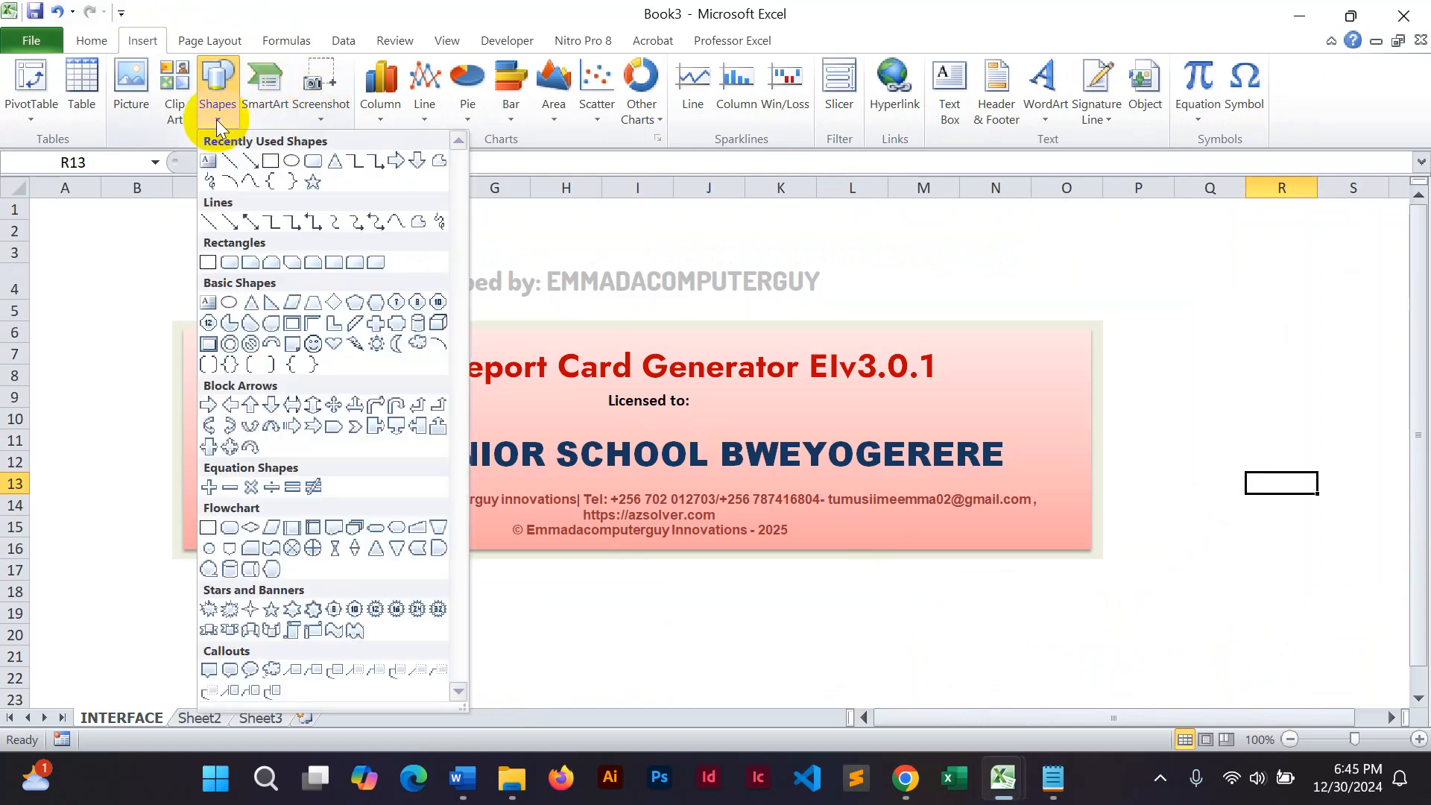
{"action": "left_click", "coordinate": [314, 161]}
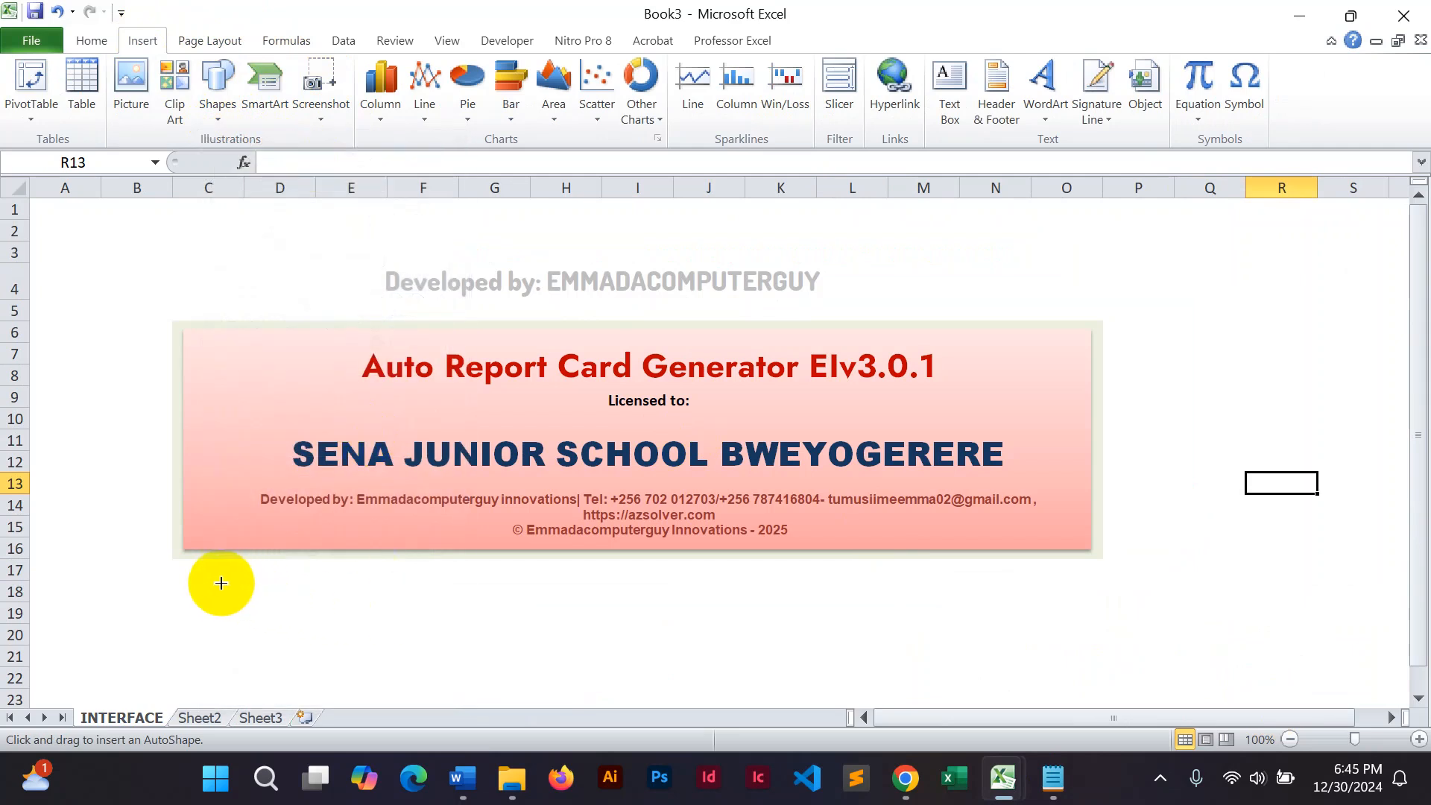
{"action": "mouse_move", "coordinate": [201, 584]}
{"action": "left_mouse_down"}
{"action": "mouse_move", "coordinate": [255, 633]}
{"action": "mouse_move", "coordinate": [528, 651]}
{"action": "mouse_move", "coordinate": [1130, 632]}
{"action": "left_mouse_up"}
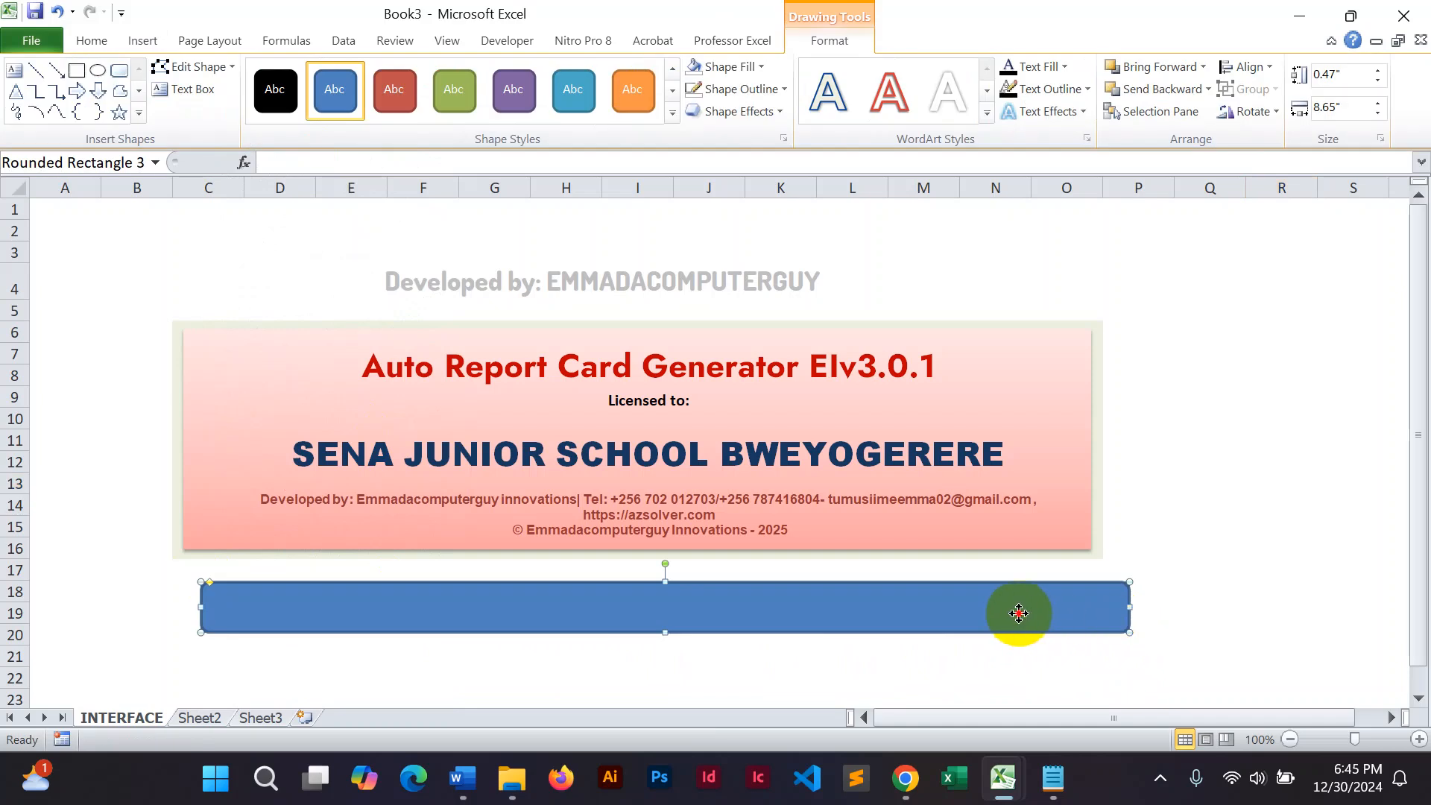
Step: Align the rounded bar's start with the banner's left edge, just beneath the banner, and round its ends fully
{"action": "left_click_drag", "start_coordinate": [1003, 612], "coordinate": [999, 612]}
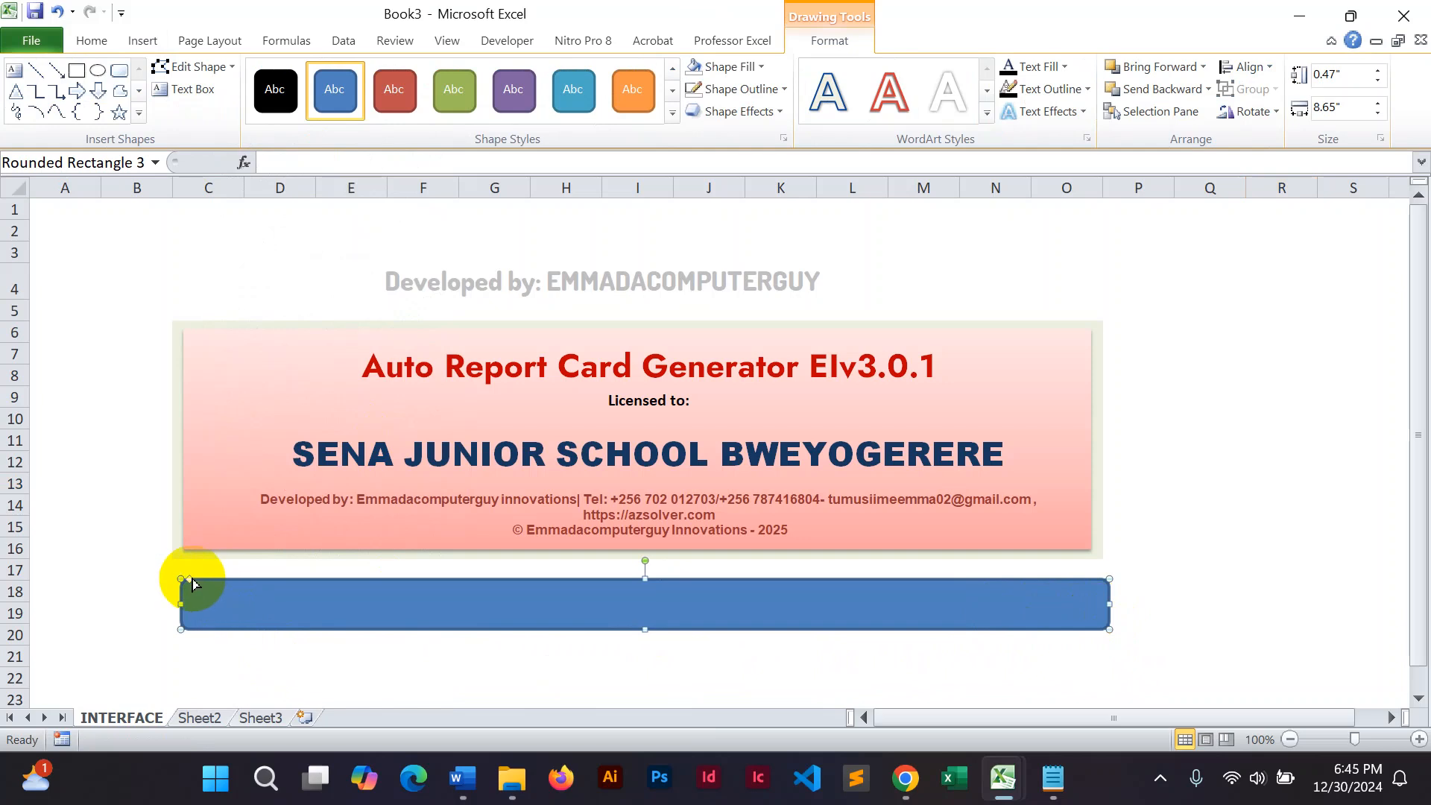
{"action": "left_click_drag", "start_coordinate": [190, 581], "coordinate": [213, 584]}
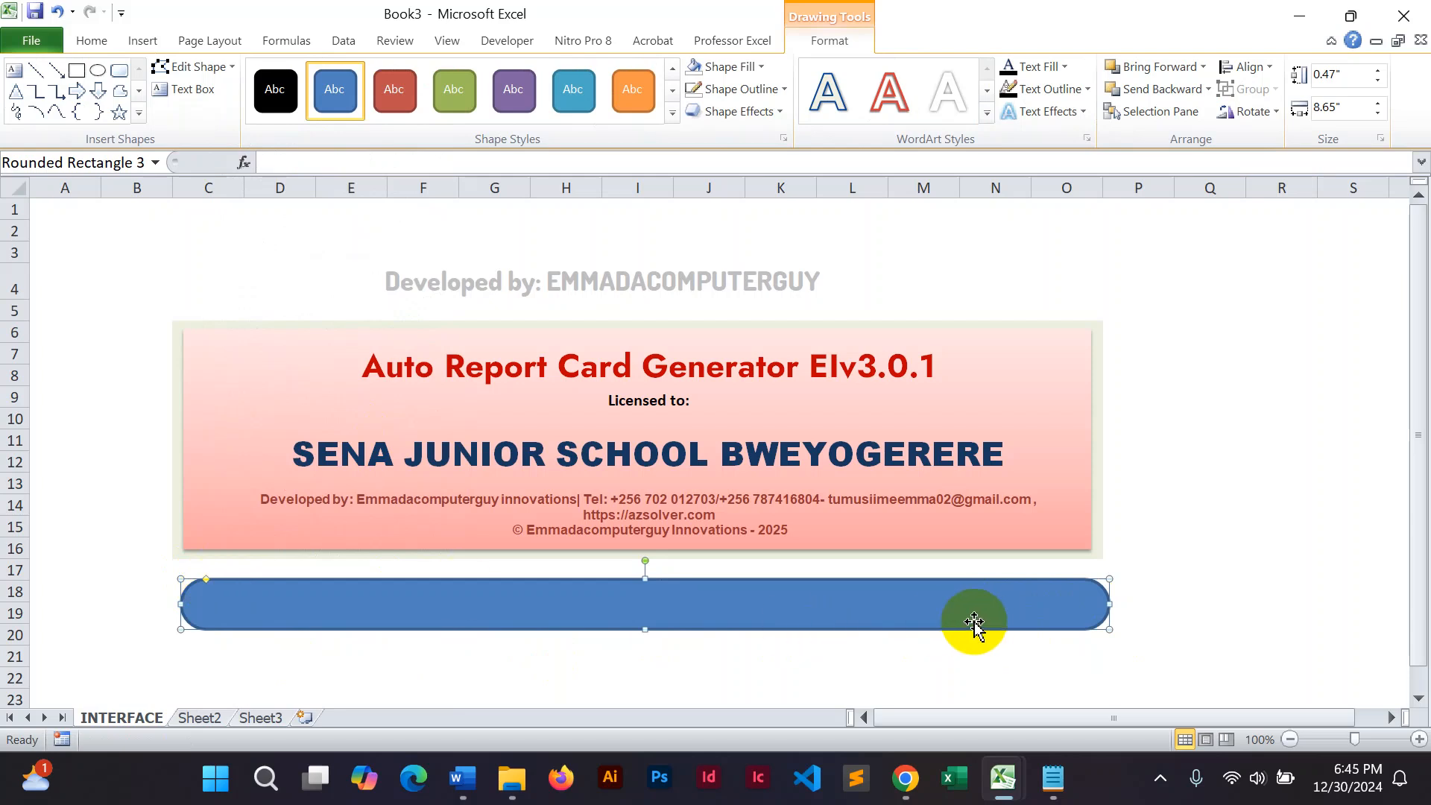
{"action": "mouse_move", "coordinate": [937, 614]}
{"action": "left_mouse_down"}
{"action": "mouse_move", "coordinate": [951, 601]}
{"action": "mouse_move", "coordinate": [938, 605]}
{"action": "left_mouse_up"}
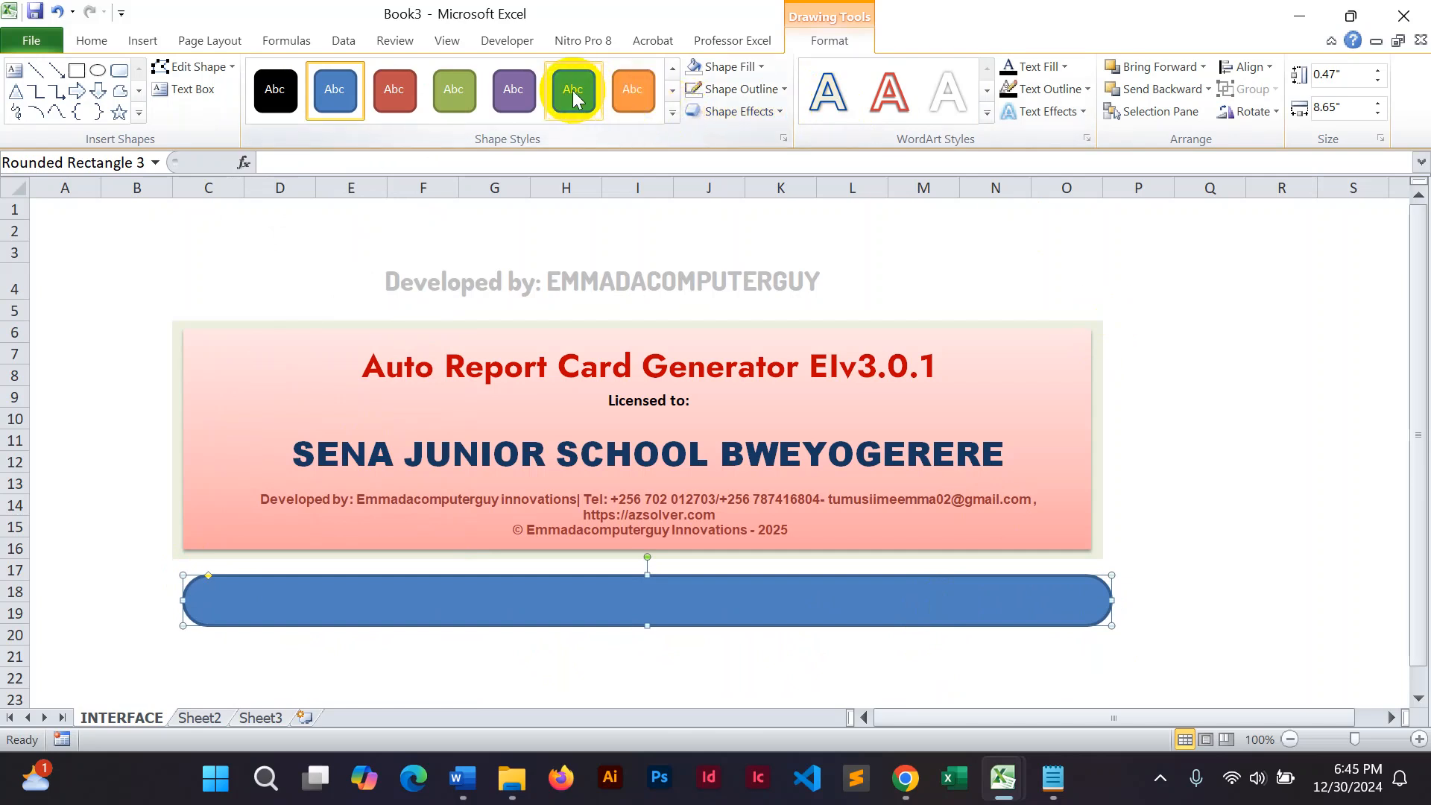
Step: Apply the glossy red intense-effect shape style to the bar and reduce its corners to a slight rounding
{"action": "left_click", "coordinate": [672, 112]}
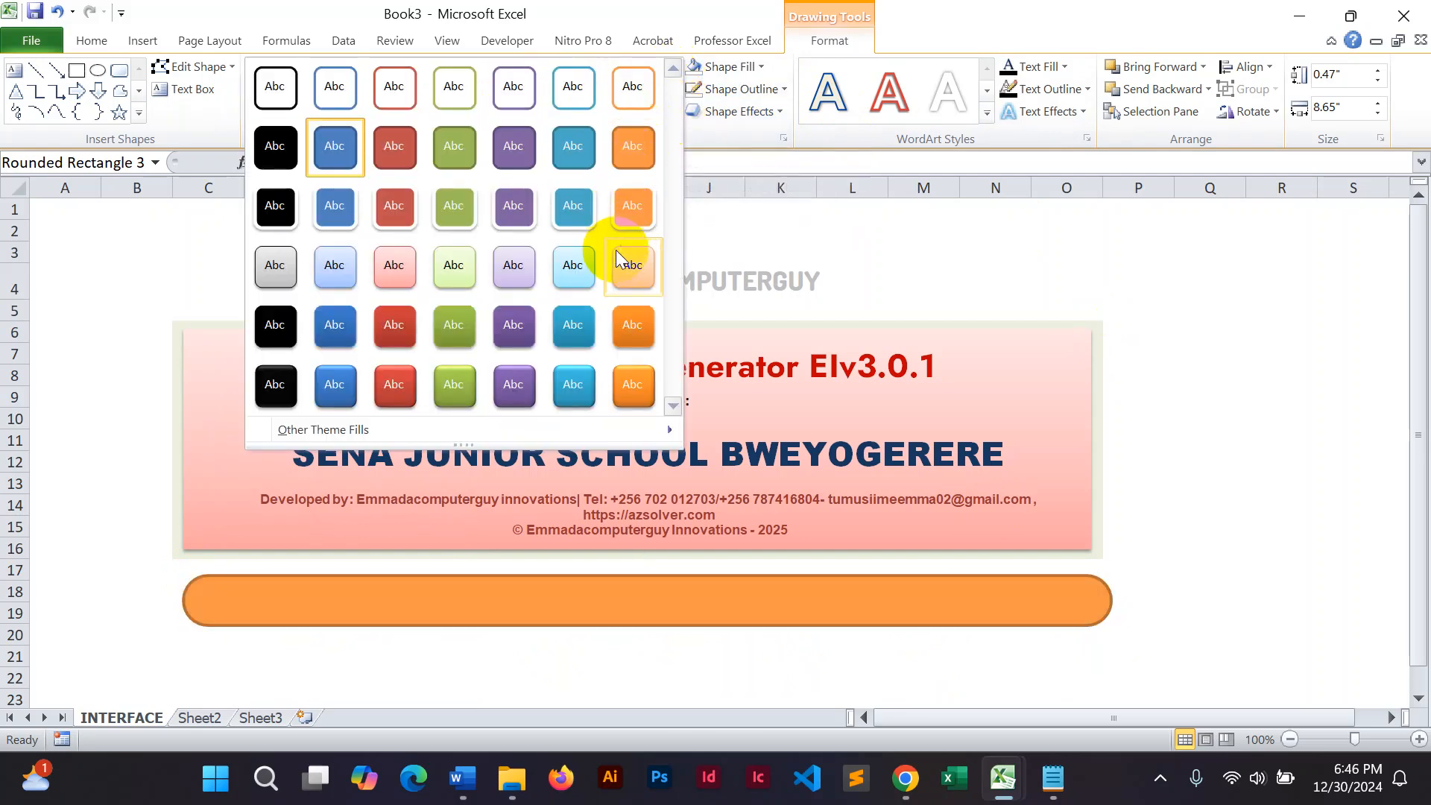
{"action": "left_click", "coordinate": [384, 386]}
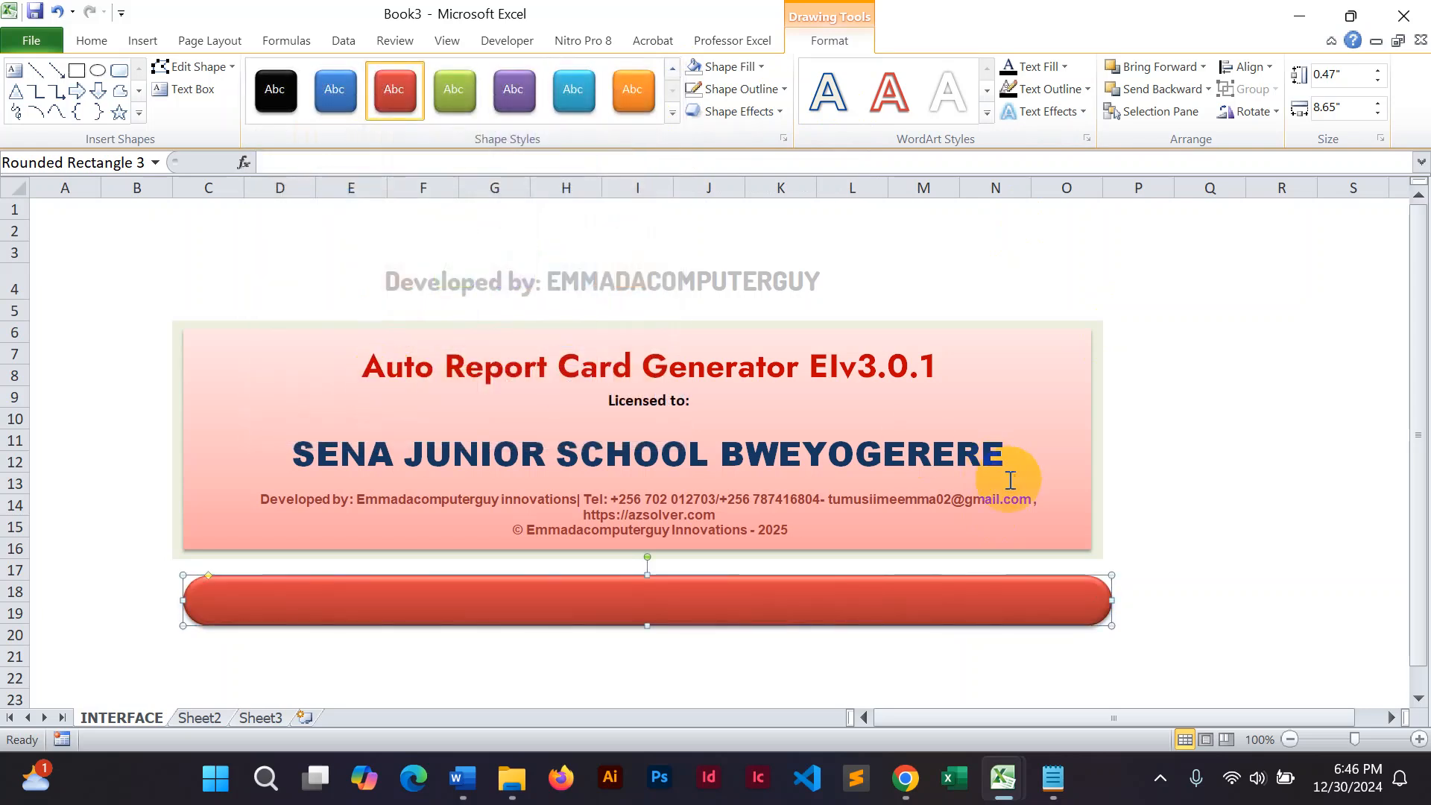
{"action": "left_click_drag", "start_coordinate": [209, 581], "coordinate": [192, 579]}
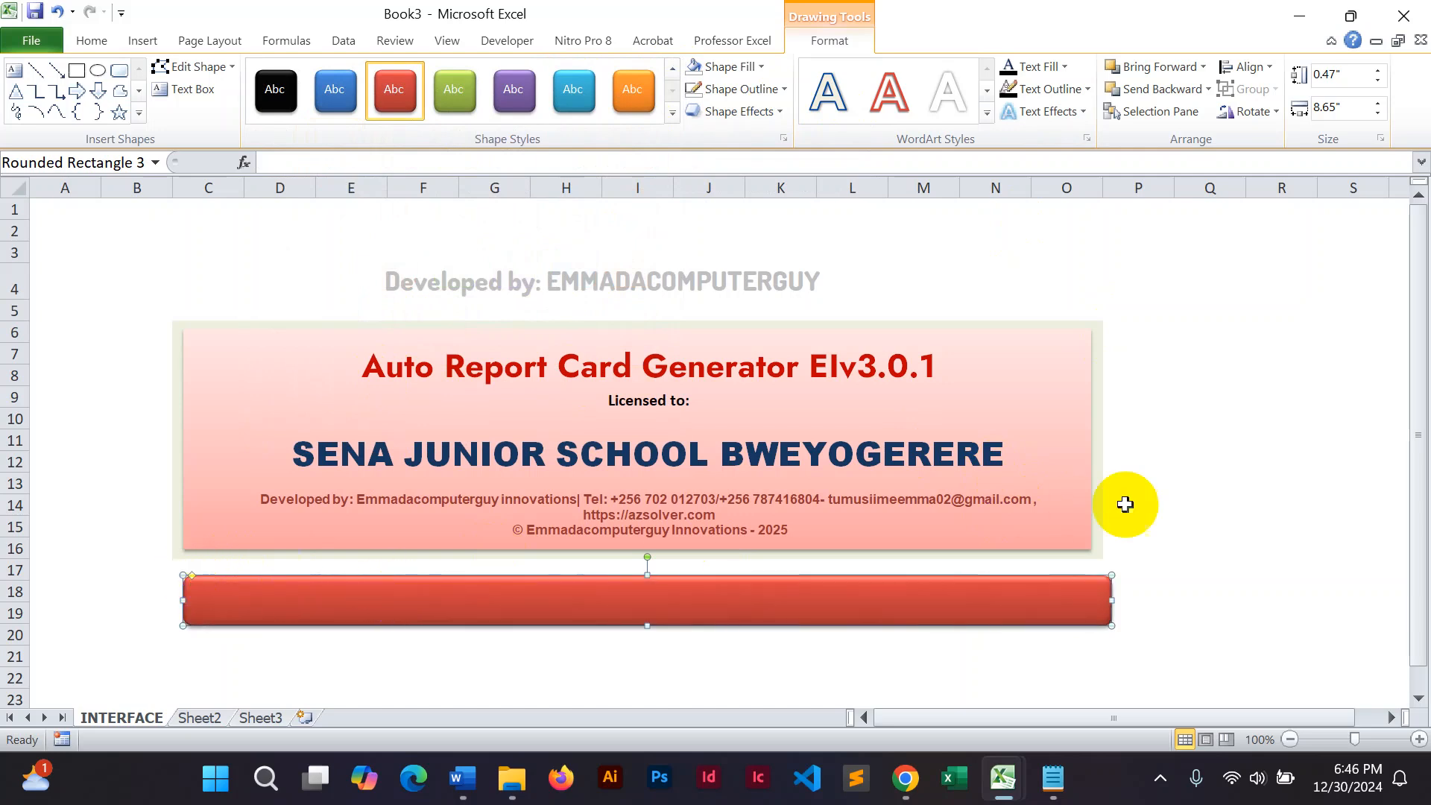
{"action": "left_click", "coordinate": [1260, 548]}
Step: Add the text "Licensed to:" inside the red bar
{"action": "left_click", "coordinate": [641, 604]}
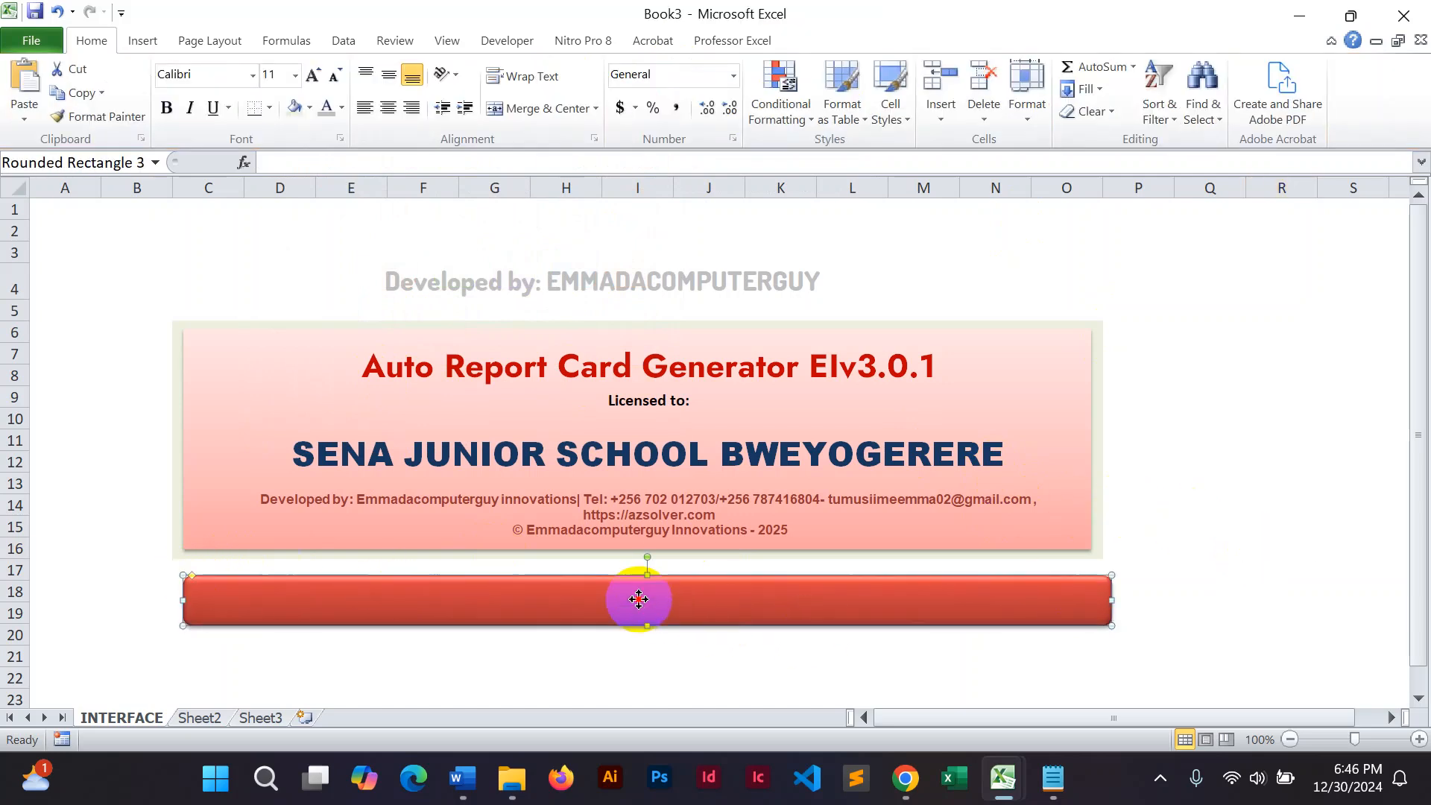
{"action": "right_click", "coordinate": [640, 603]}
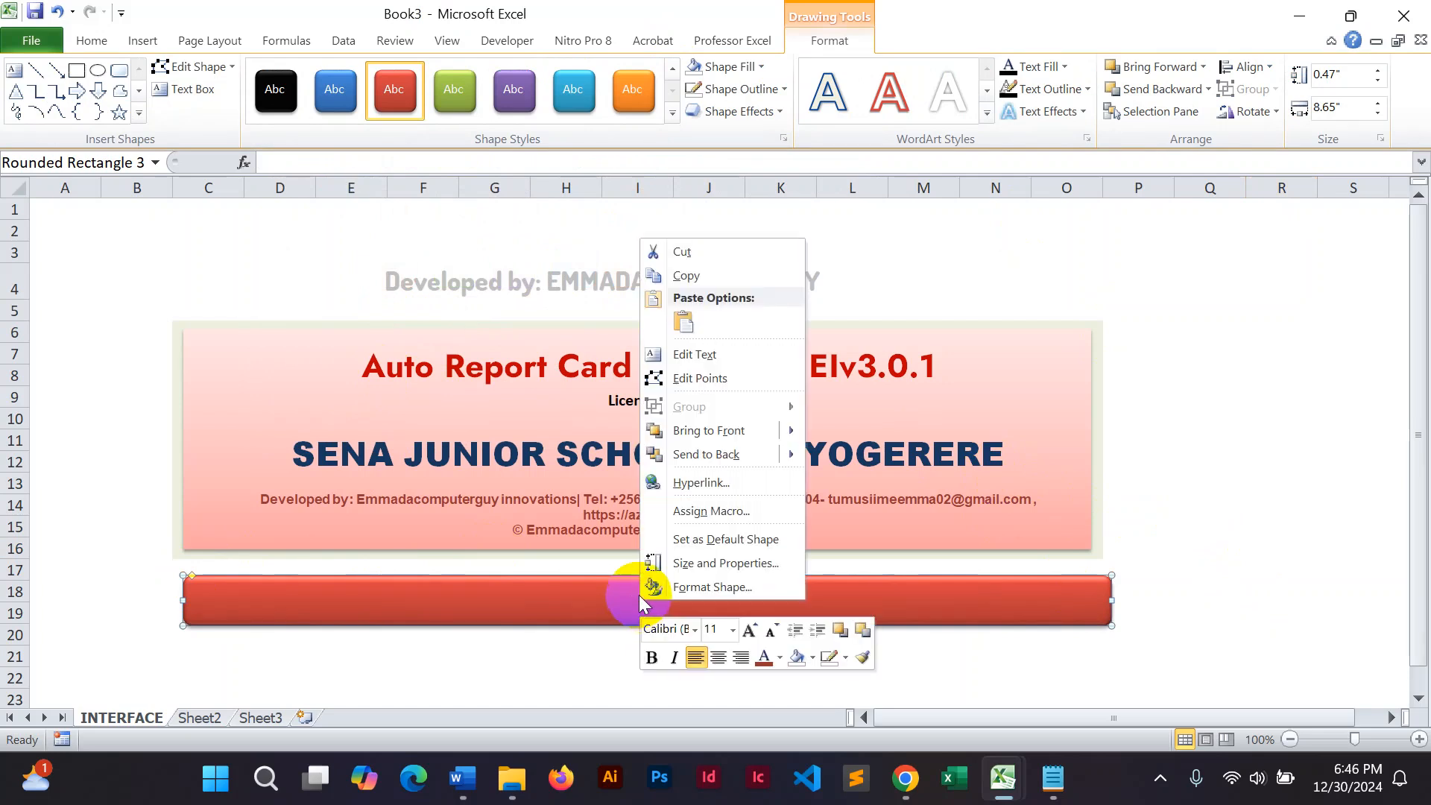
{"action": "left_click", "coordinate": [719, 353]}
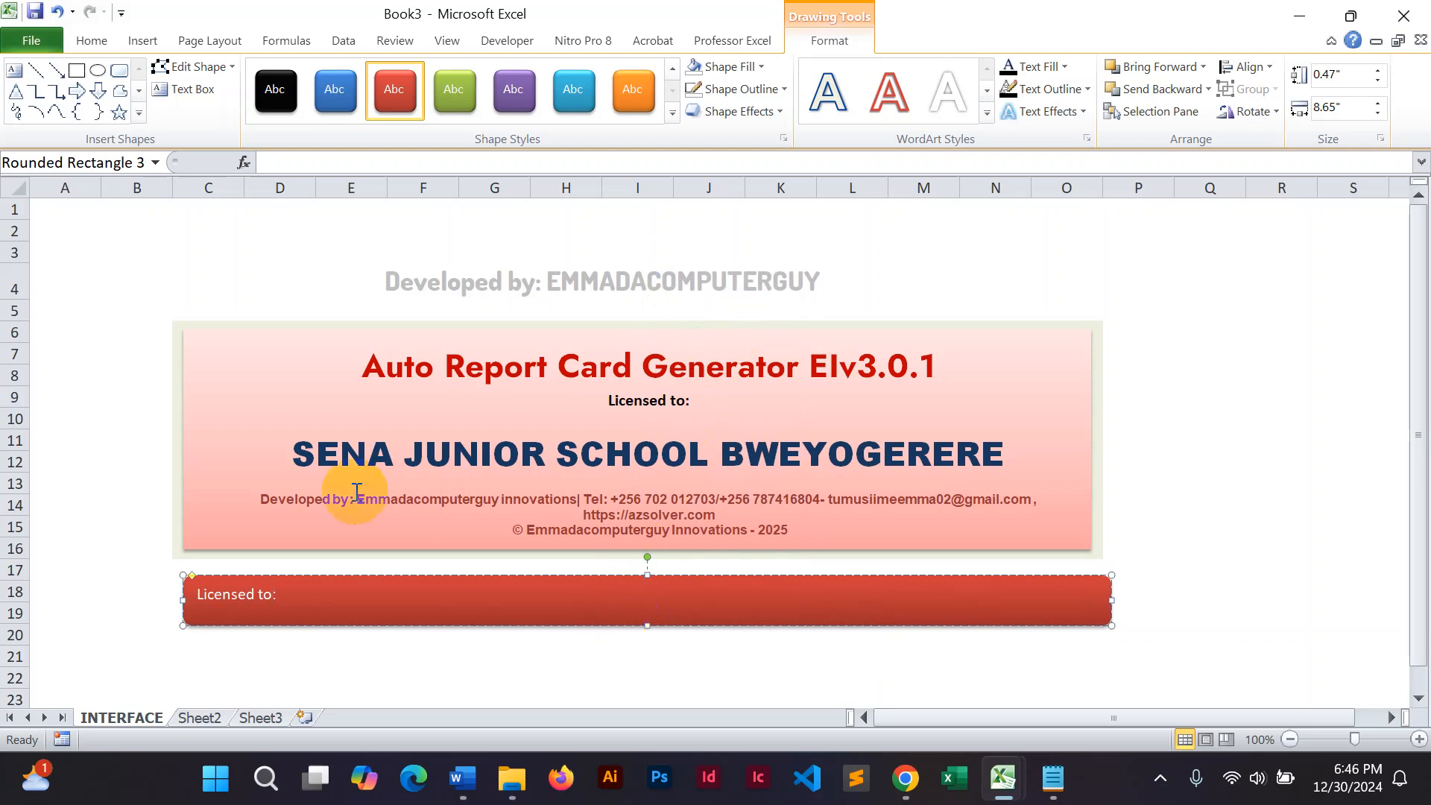
Step: Copy the school name SENA JUNIOR SCHOOL BWEYOGERERE from the banner and paste it after "Licensed to:" in the bar
{"action": "left_click", "coordinate": [290, 456]}
{"action": "left_click_drag", "start_coordinate": [290, 456], "coordinate": [953, 447]}
{"action": "key", "text": "ctrl+c"}
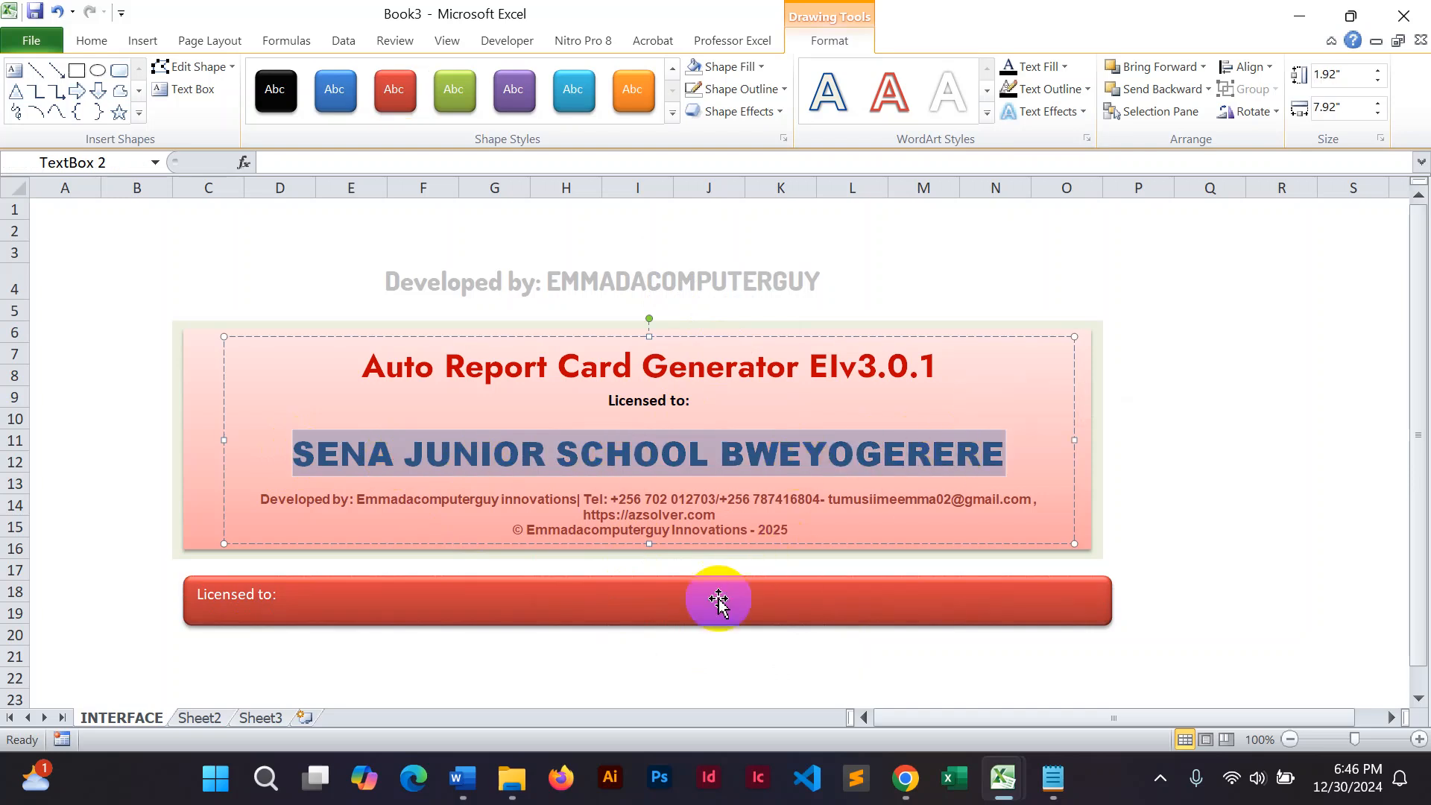
{"action": "left_click", "coordinate": [408, 603]}
{"action": "left_click", "coordinate": [291, 594]}
{"action": "key", "text": "ctrl+v"}
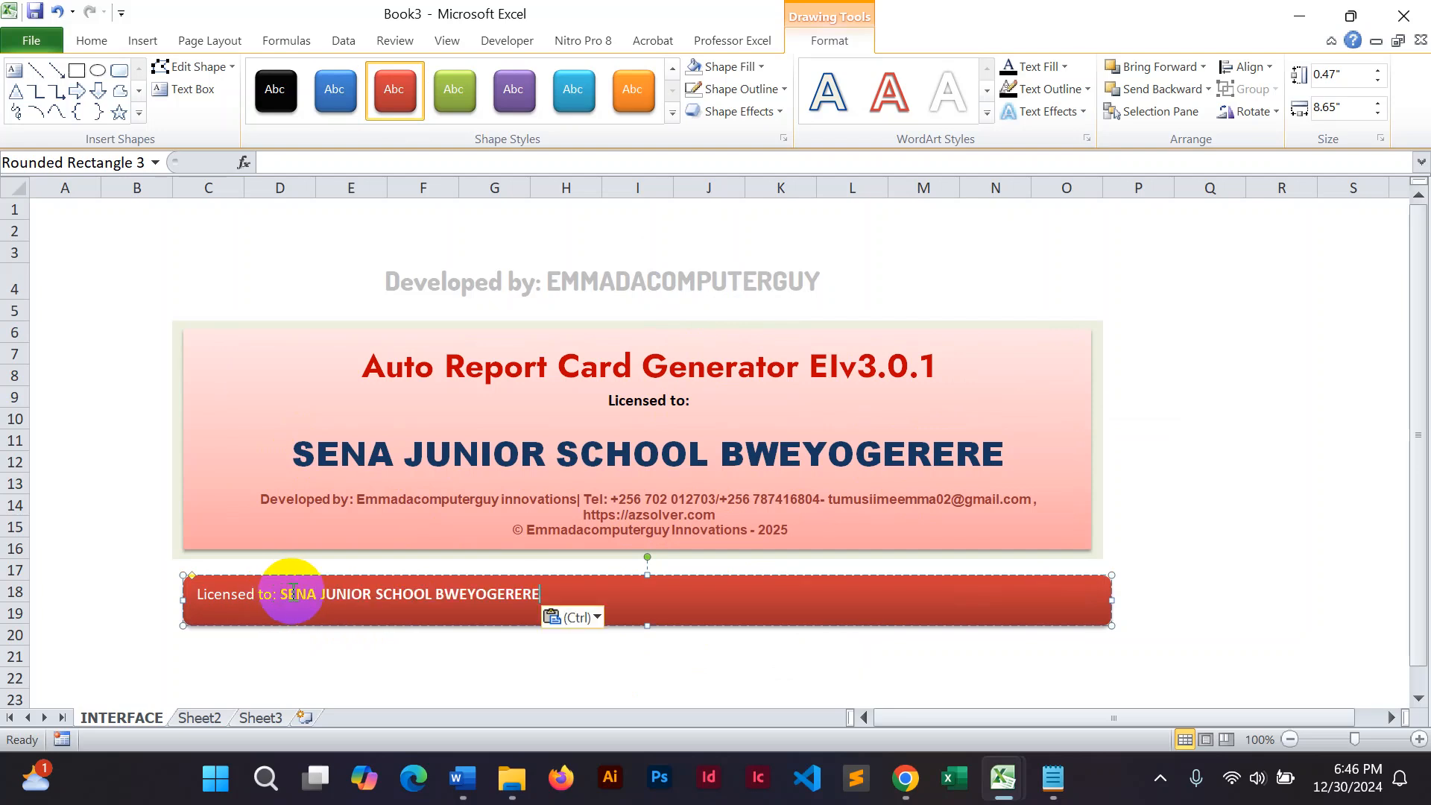
Step: Select the school name in the red bar and open the list of fonts for it
{"action": "left_click_drag", "start_coordinate": [279, 594], "coordinate": [597, 613]}
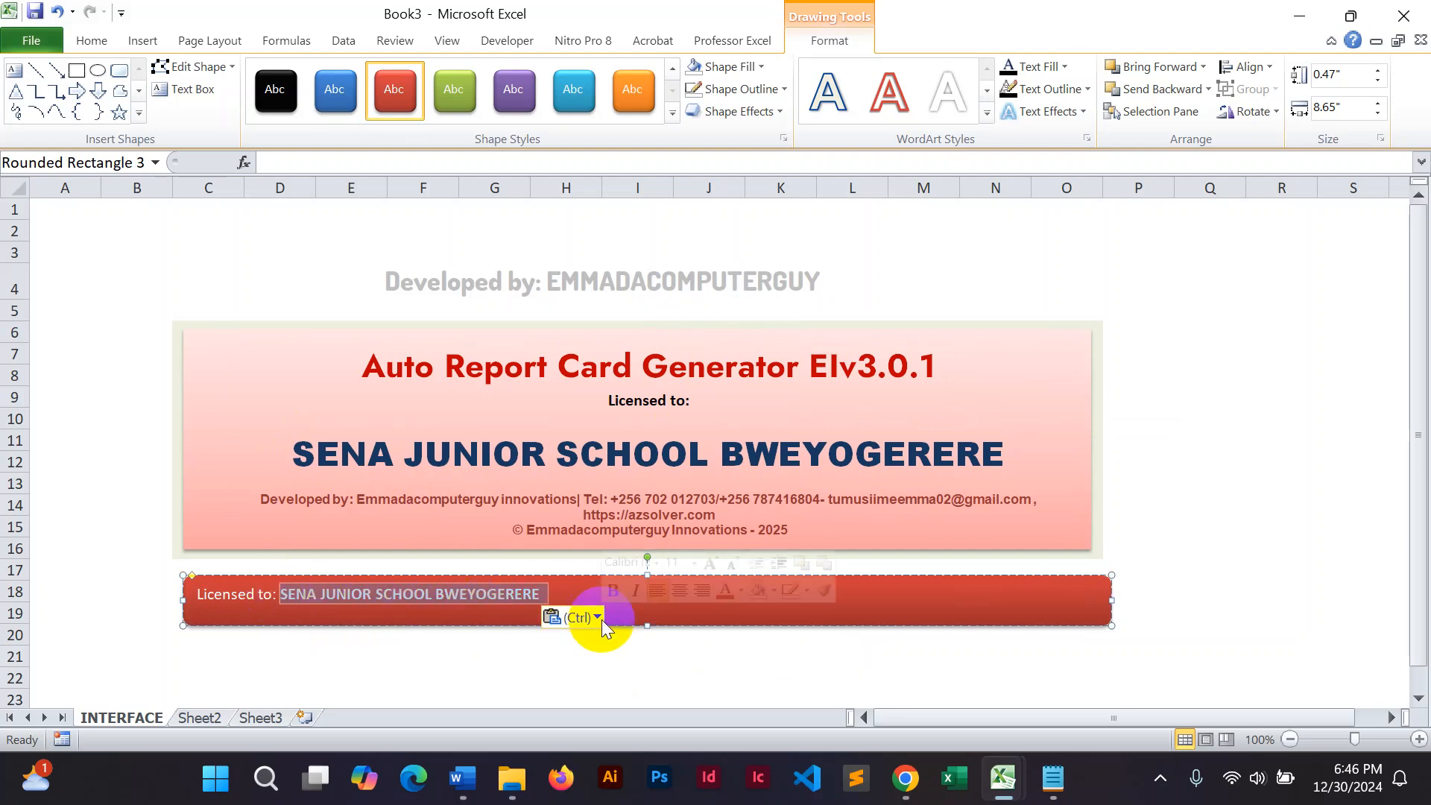
{"action": "left_click", "coordinate": [91, 42]}
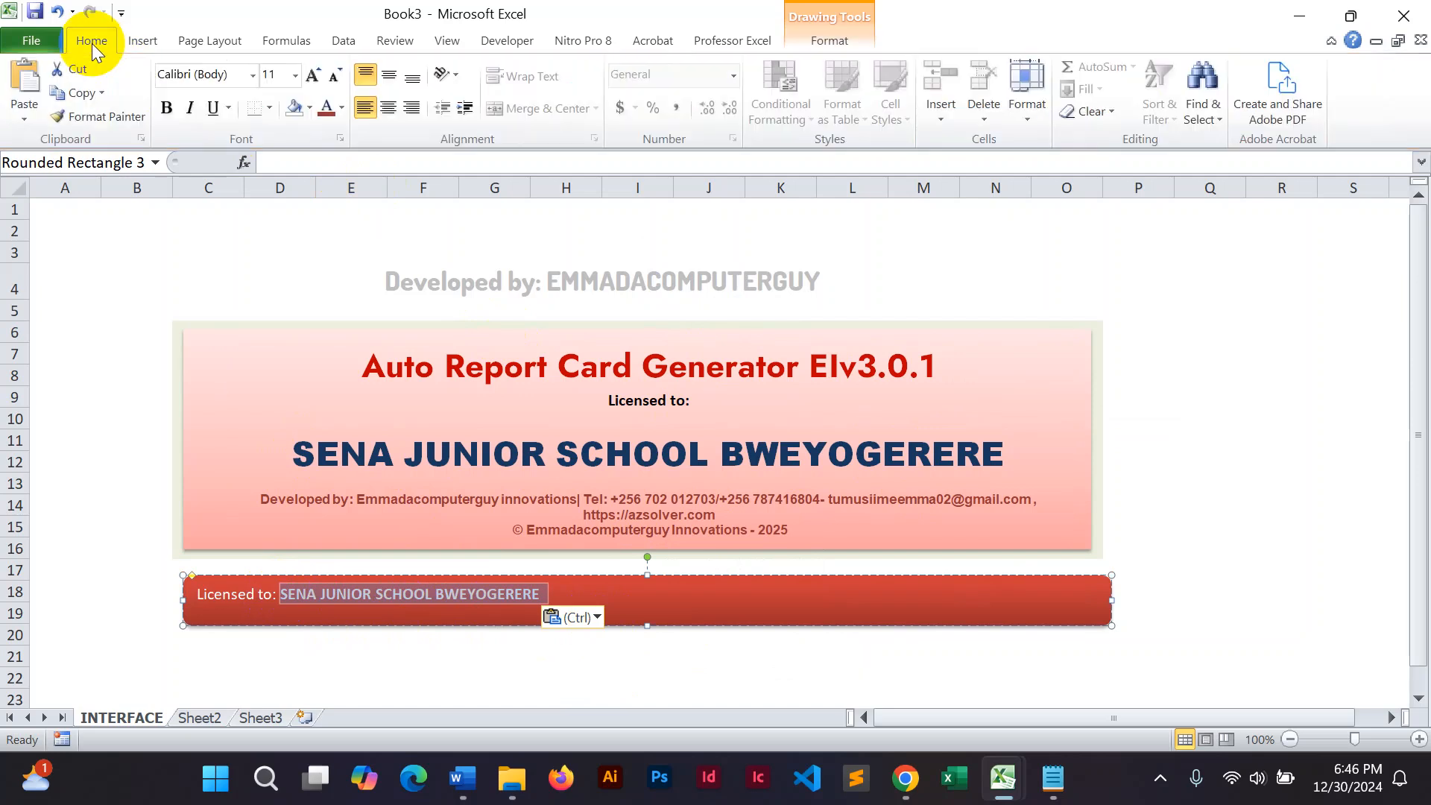
{"action": "left_click", "coordinate": [253, 76]}
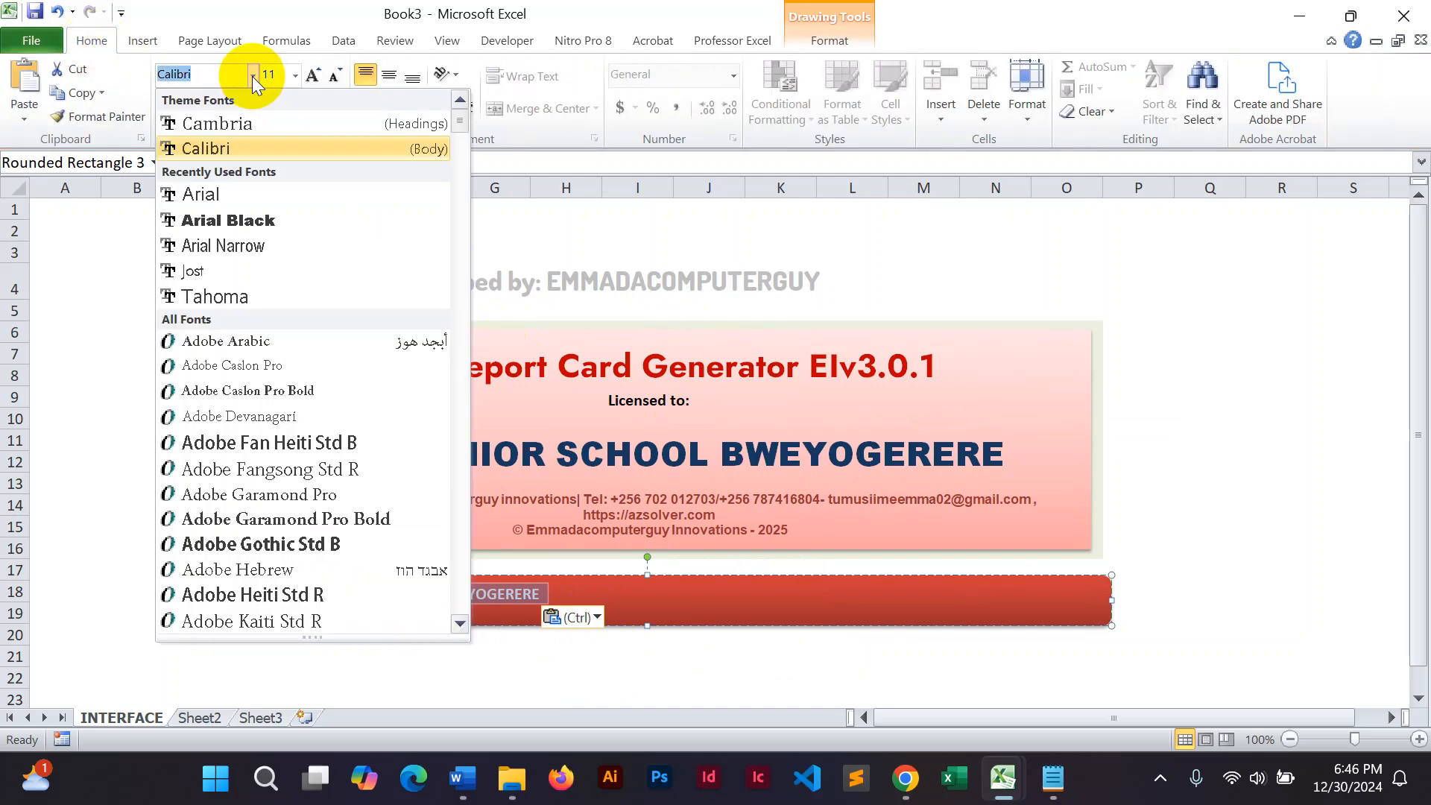